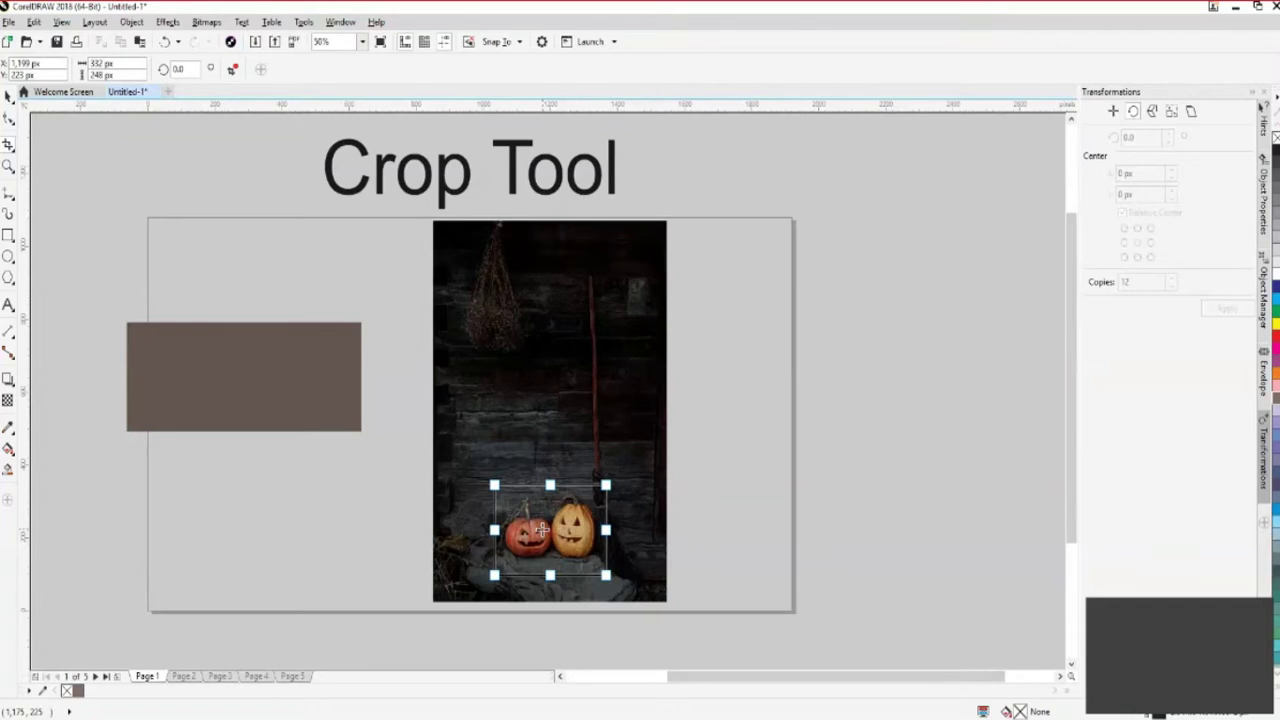
Apply the crop area around the two pumpkins and move the cropped picture up and left toward the page centre
double_click(556, 549)
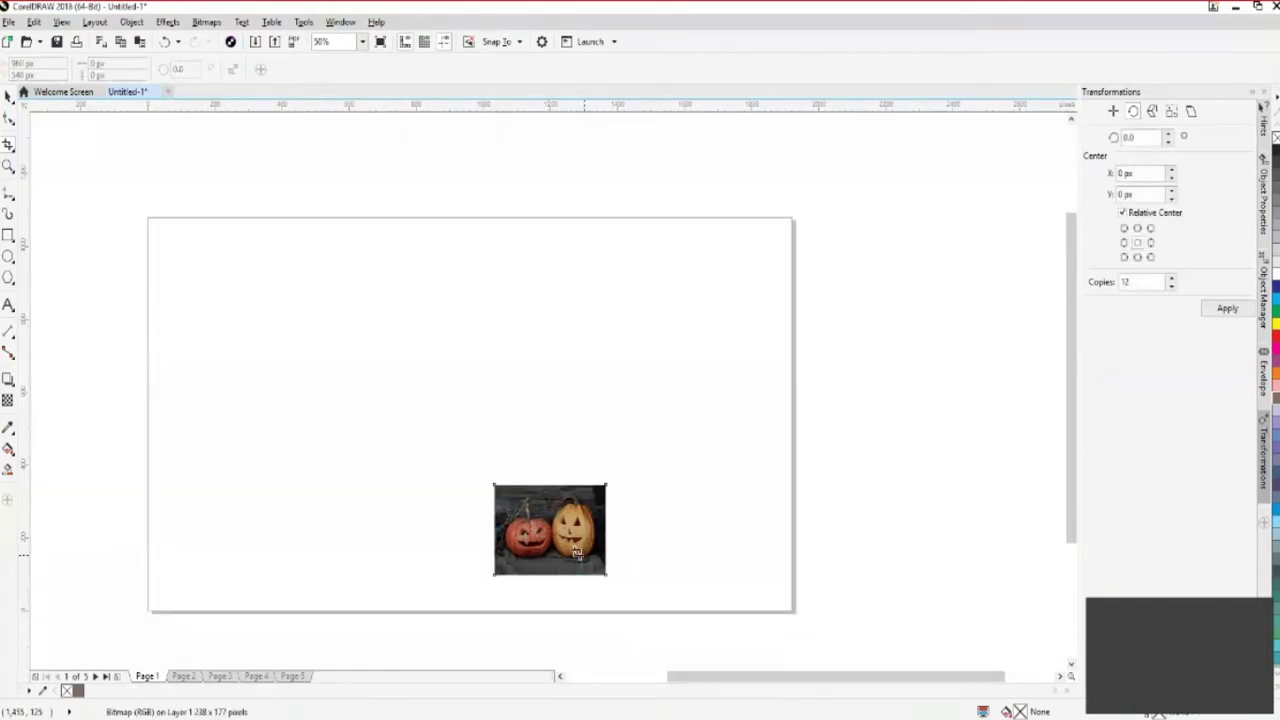
click(9, 93)
drag(560, 541, 476, 427)
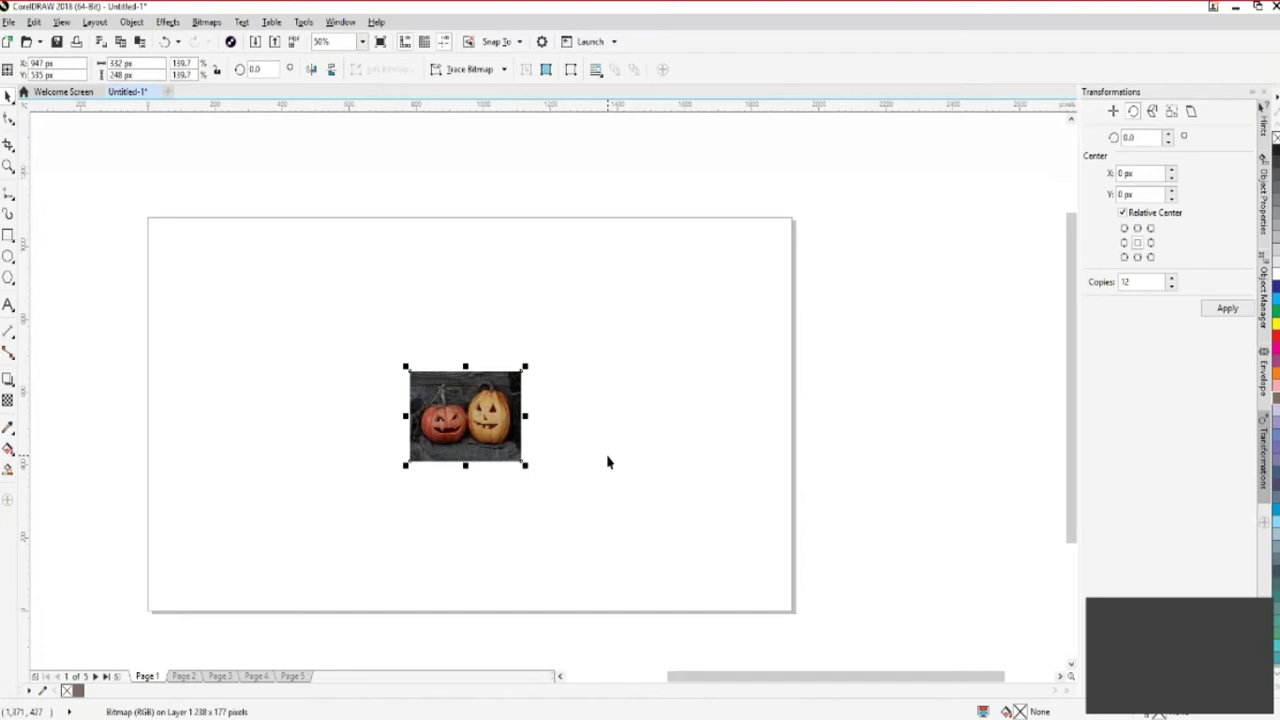
Undo the move and the crop to restore the full photo, rectangle and heading
scroll(607, 462, down, 1)
key(ctrl+z)
key(ctrl+z)
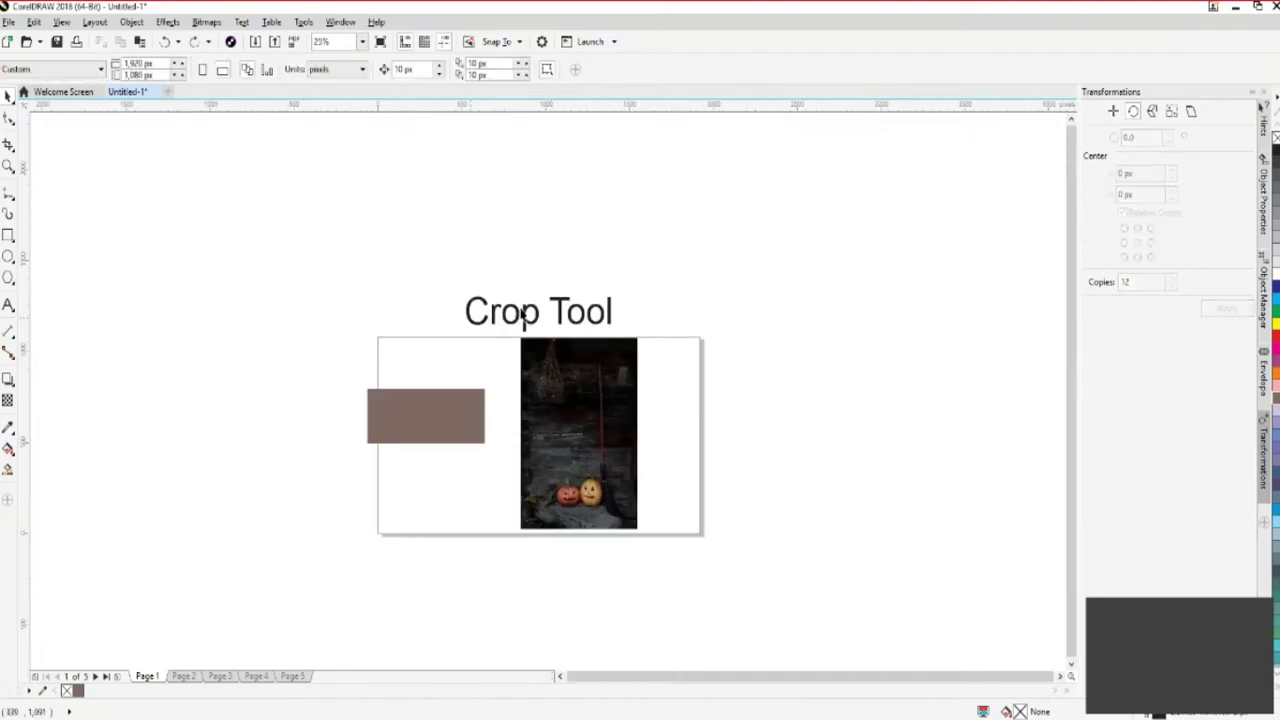
Select the pumpkin photo and move it slightly down and to the right on the page
click(612, 460)
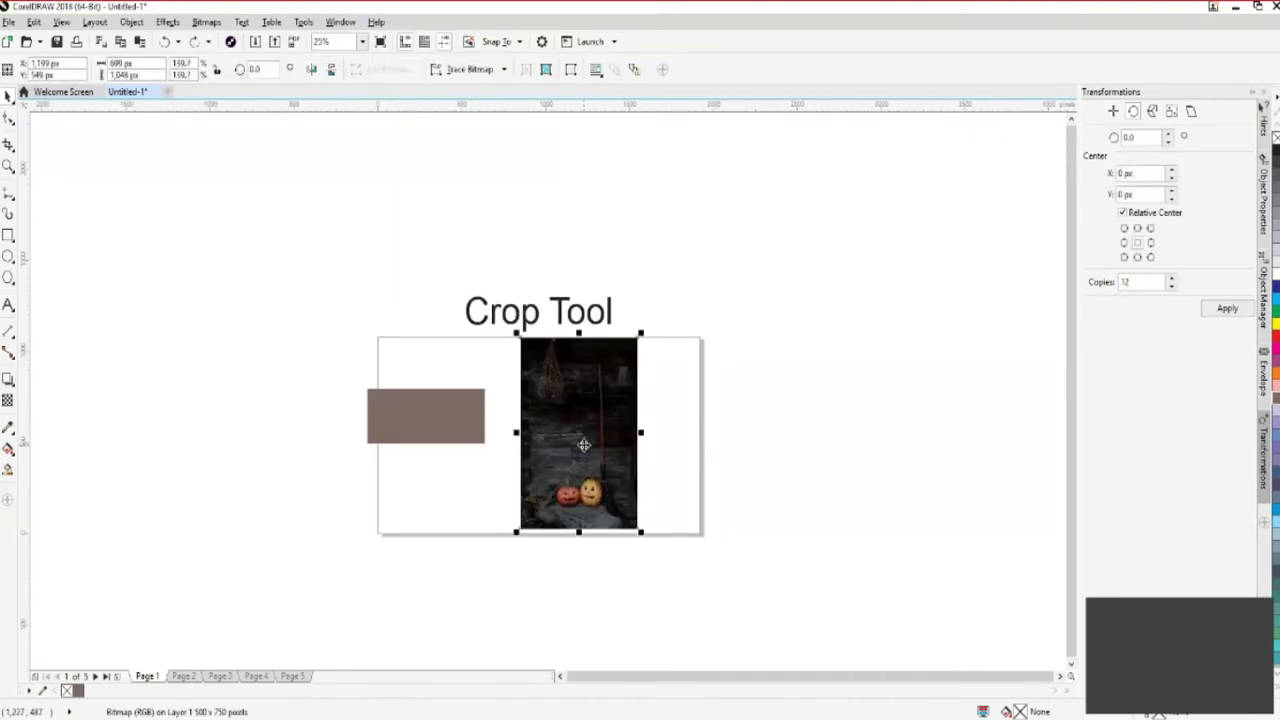
drag(584, 445, 591, 451)
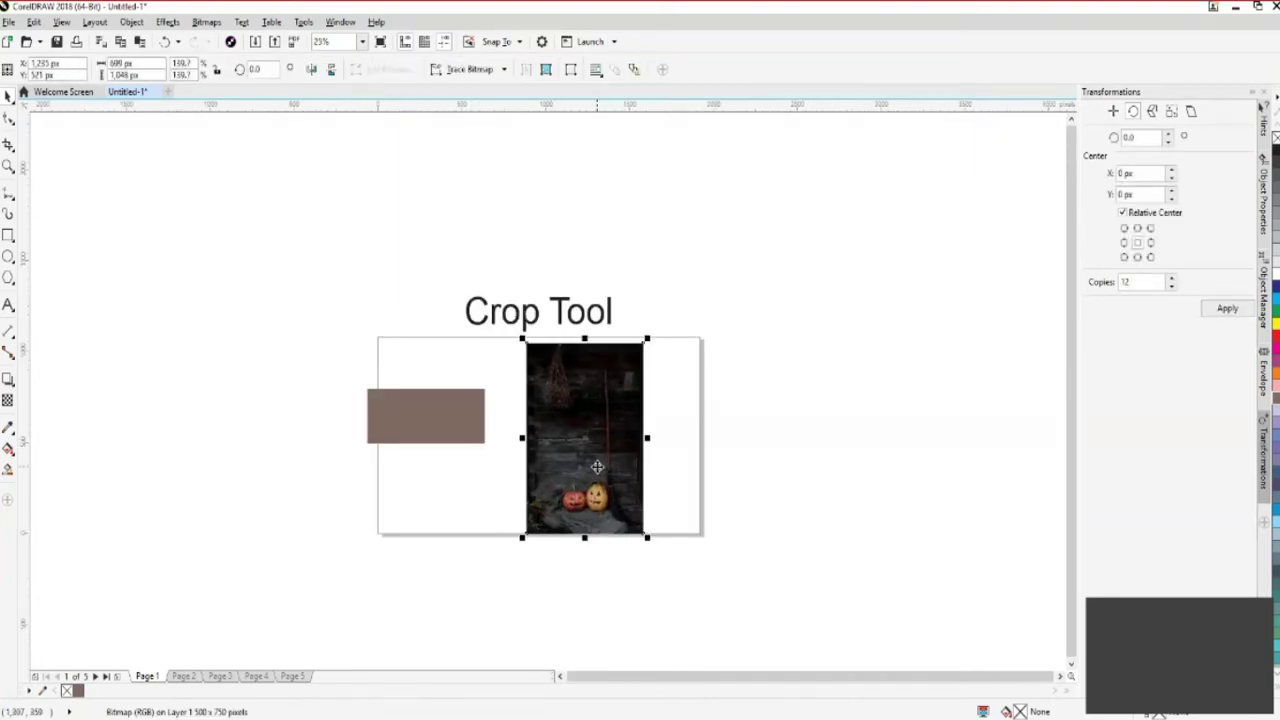
click(8, 144)
drag(556, 406, 621, 478)
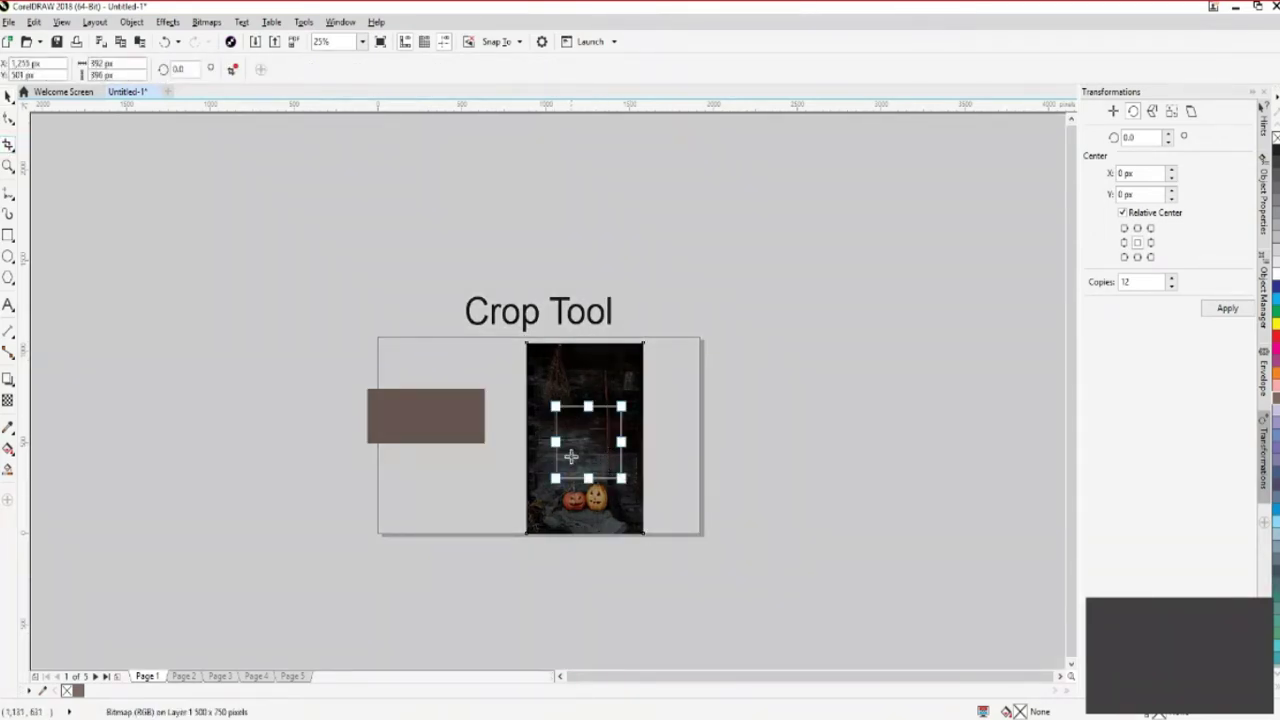
click(232, 69)
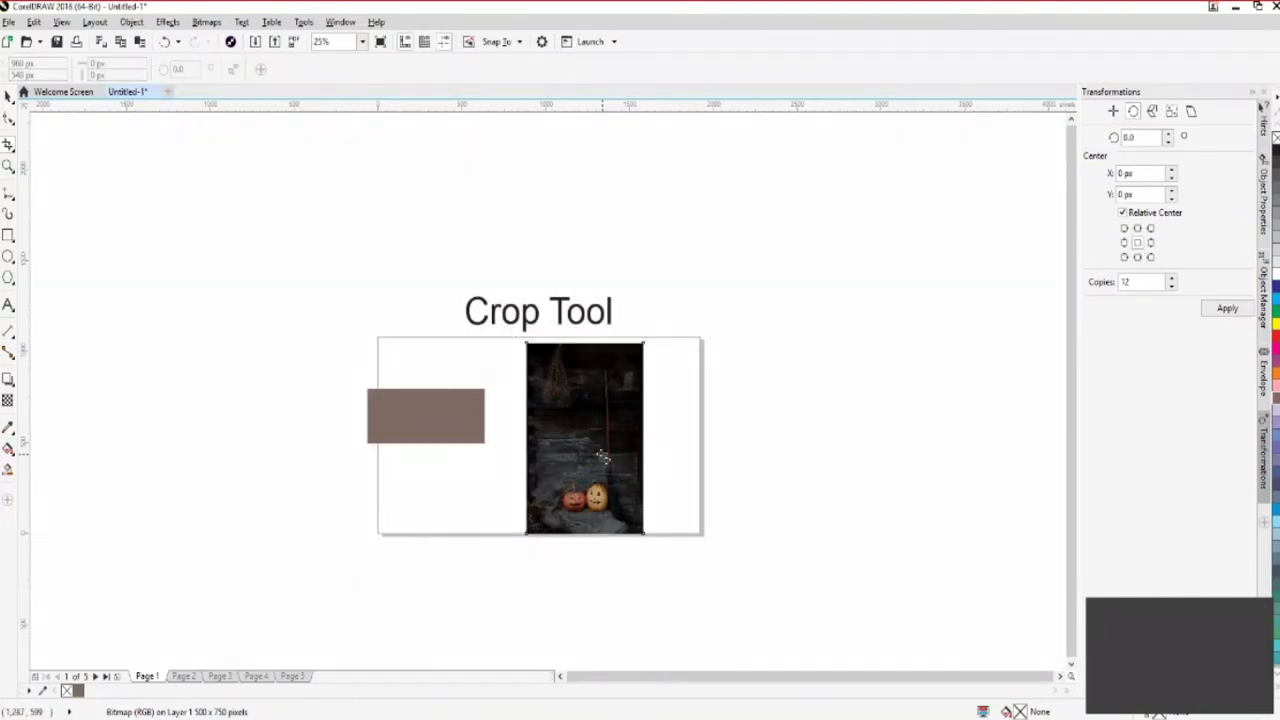
Crop the selected photo to an area of about 476 × 696 px that includes both pumpkins, and deselect it
drag(548, 392, 628, 519)
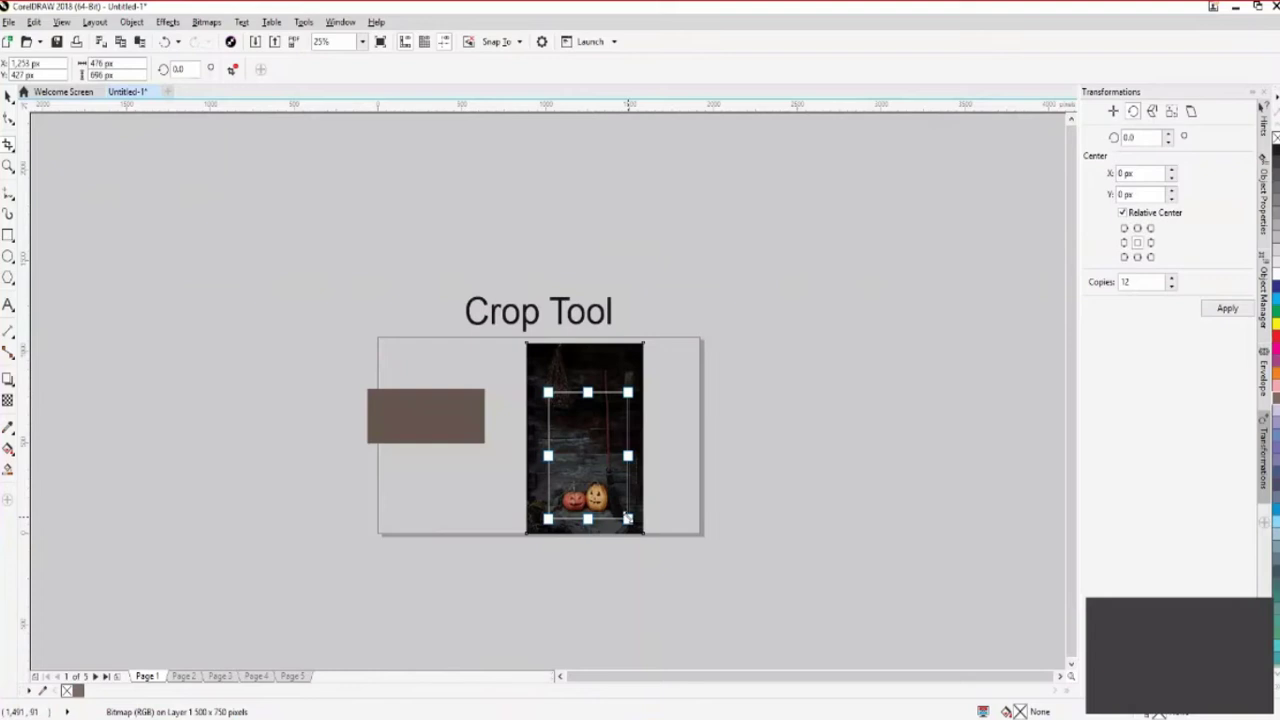
double_click(581, 455)
click(9, 96)
click(278, 289)
Move the cropped photo slightly up and left, and move the brown rectangle fully onto the page beside it
drag(600, 466, 582, 448)
drag(448, 422, 486, 442)
click(674, 471)
click(494, 500)
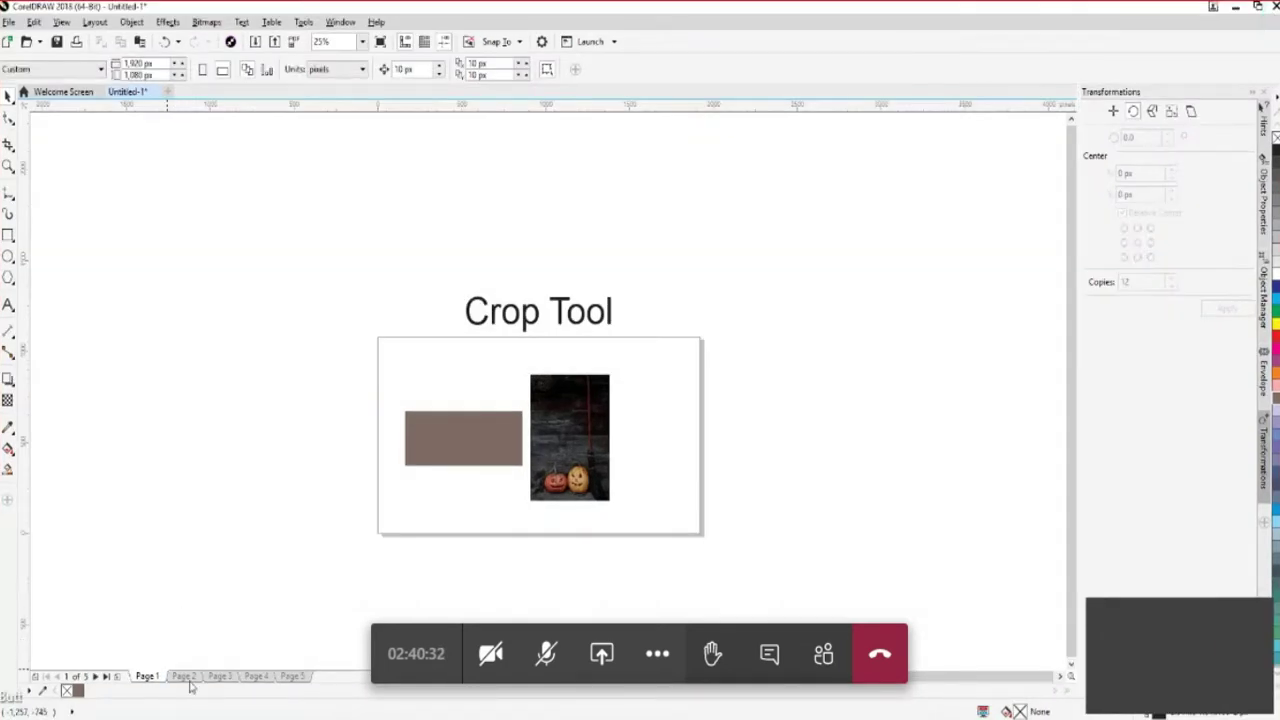
Switch to page 2 of the document
click(219, 680)
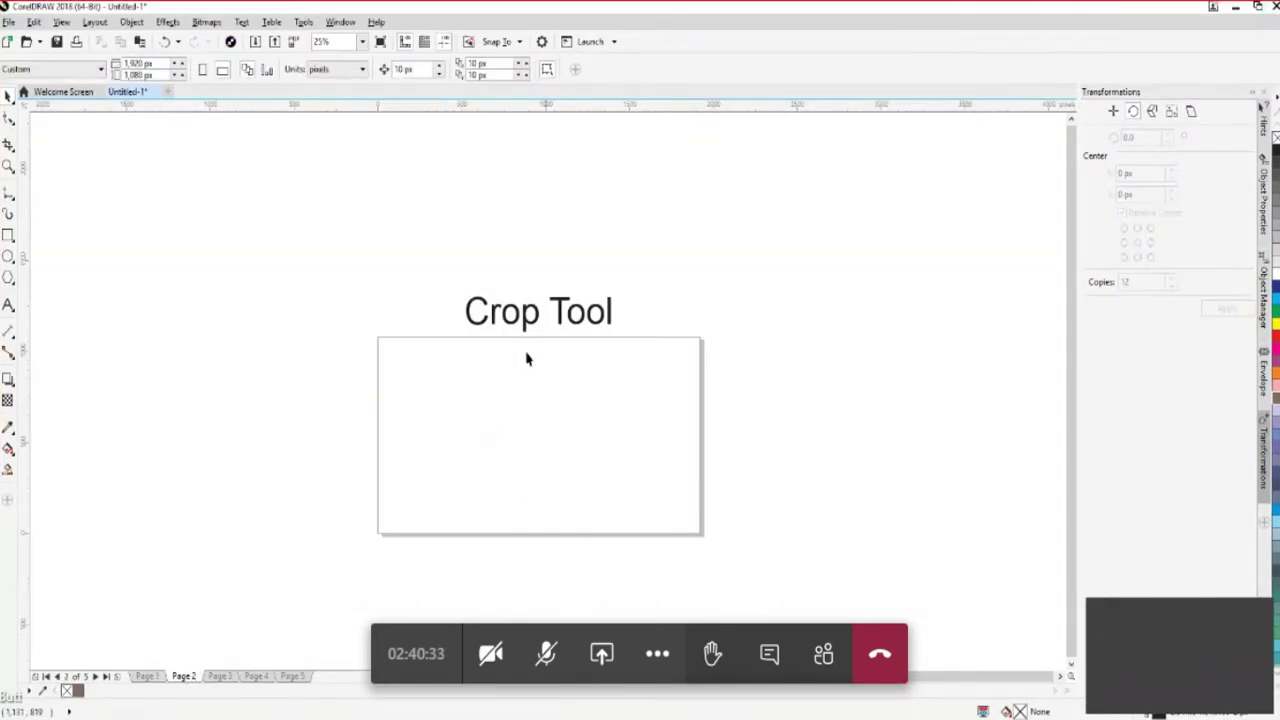
click(9, 146)
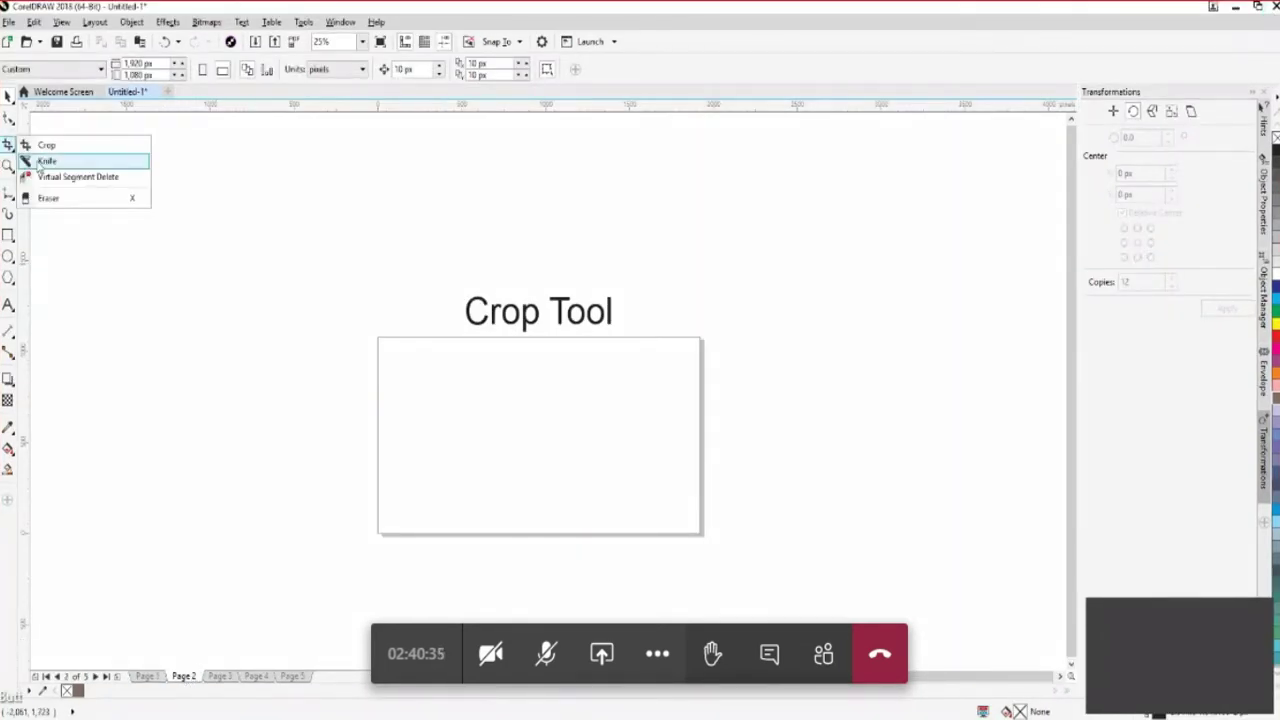
click(529, 320)
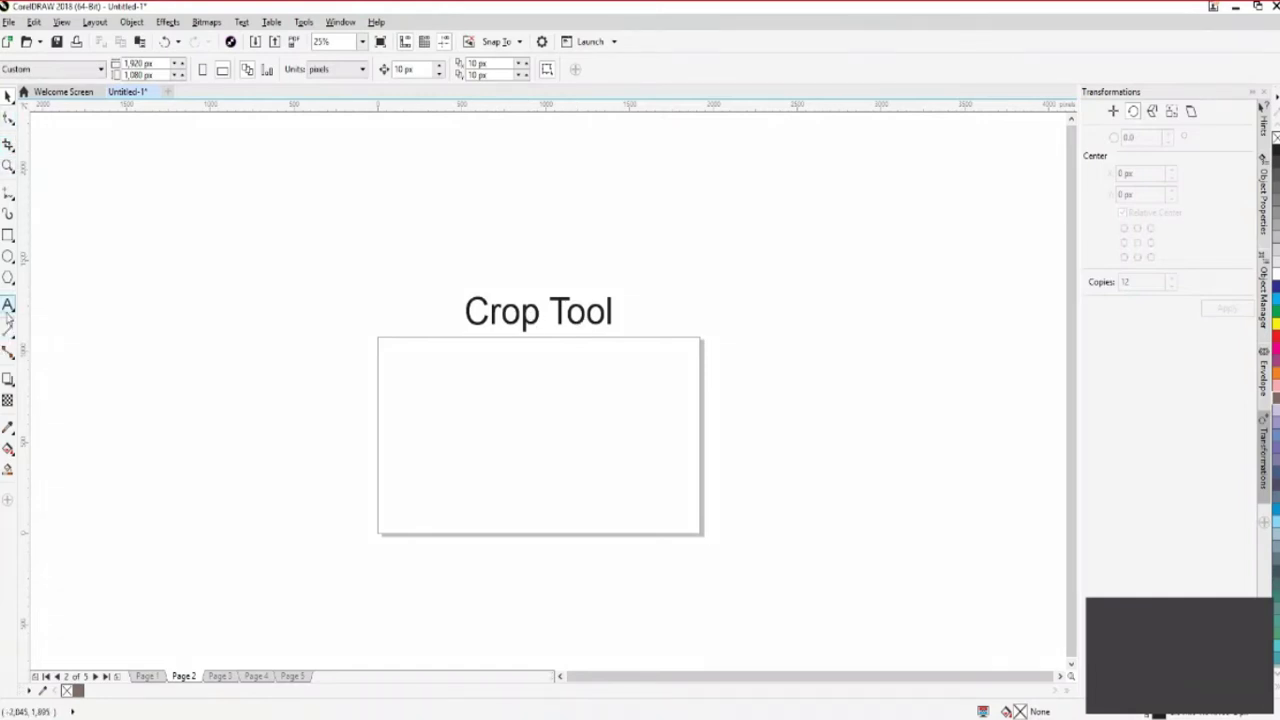
Replace the heading text above the page with "Knife Tool" and deselect it
click(8, 305)
click(610, 313)
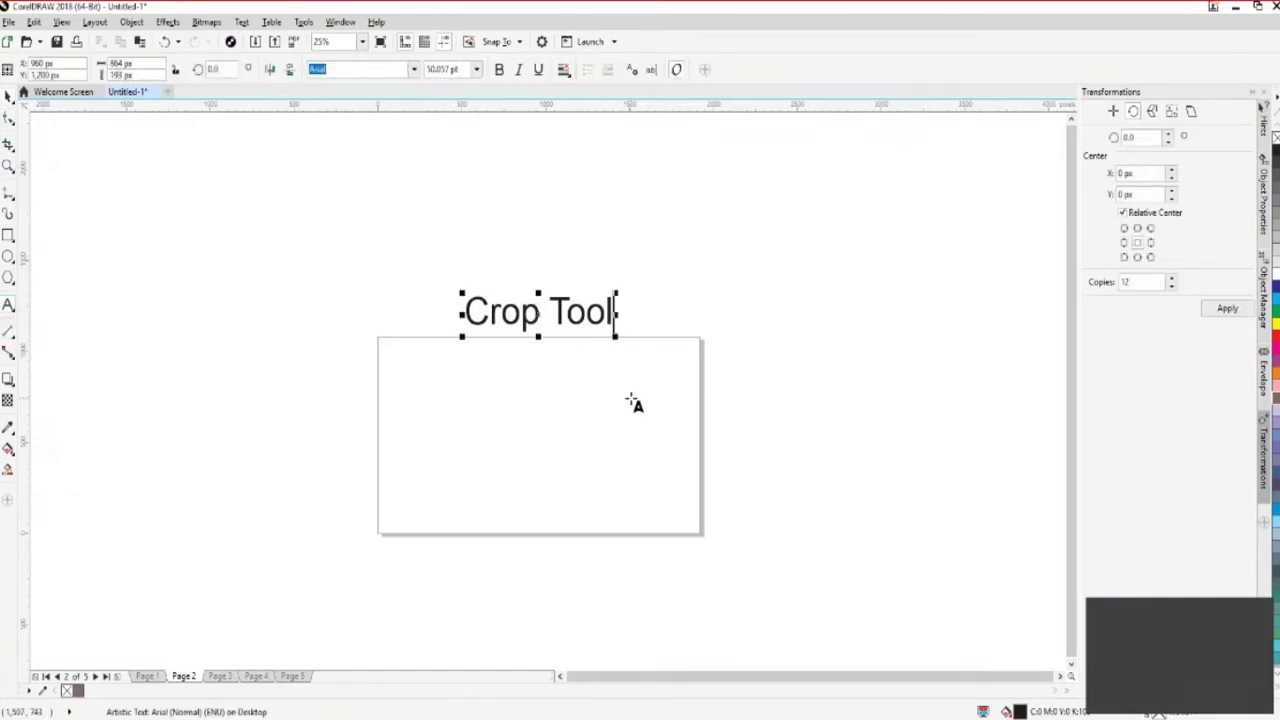
key(BackSpace)
key(BackSpace)
key(BackSpace)
key(BackSpace)
key(BackSpace)
key(BackSpace)
key(BackSpace)
key(BackSpace)
key(BackSpace)
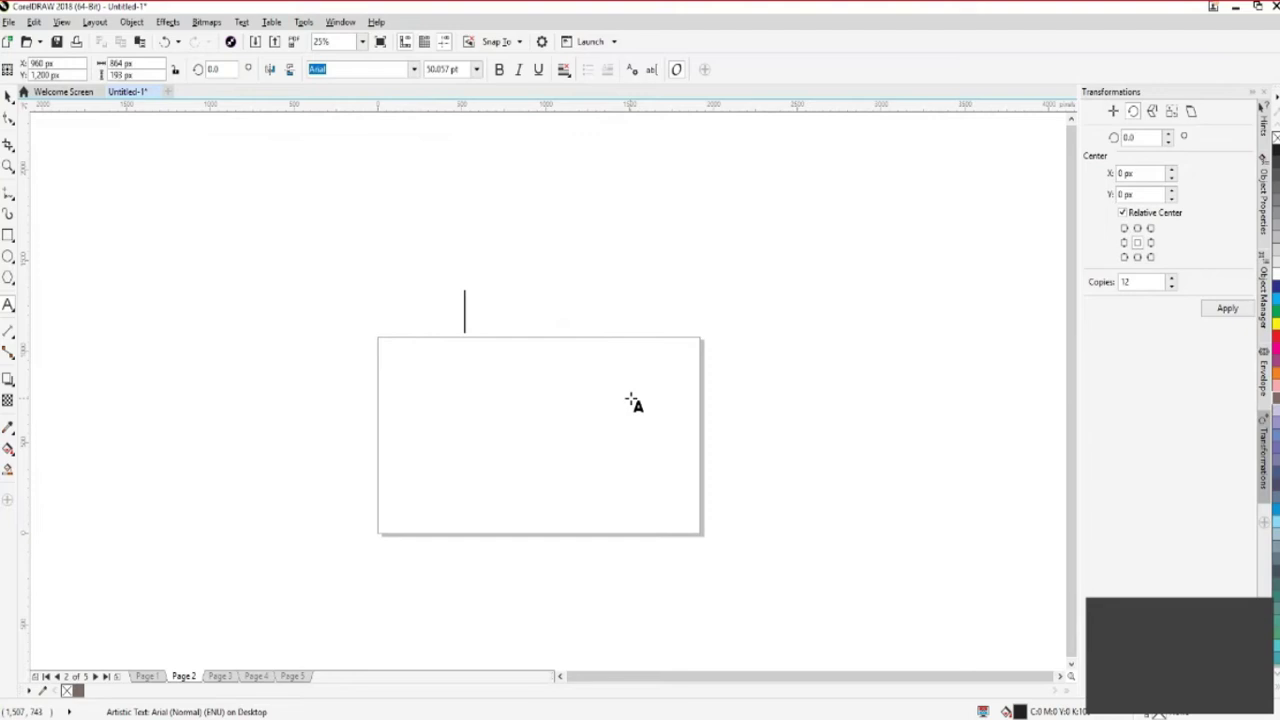
text(Knife )
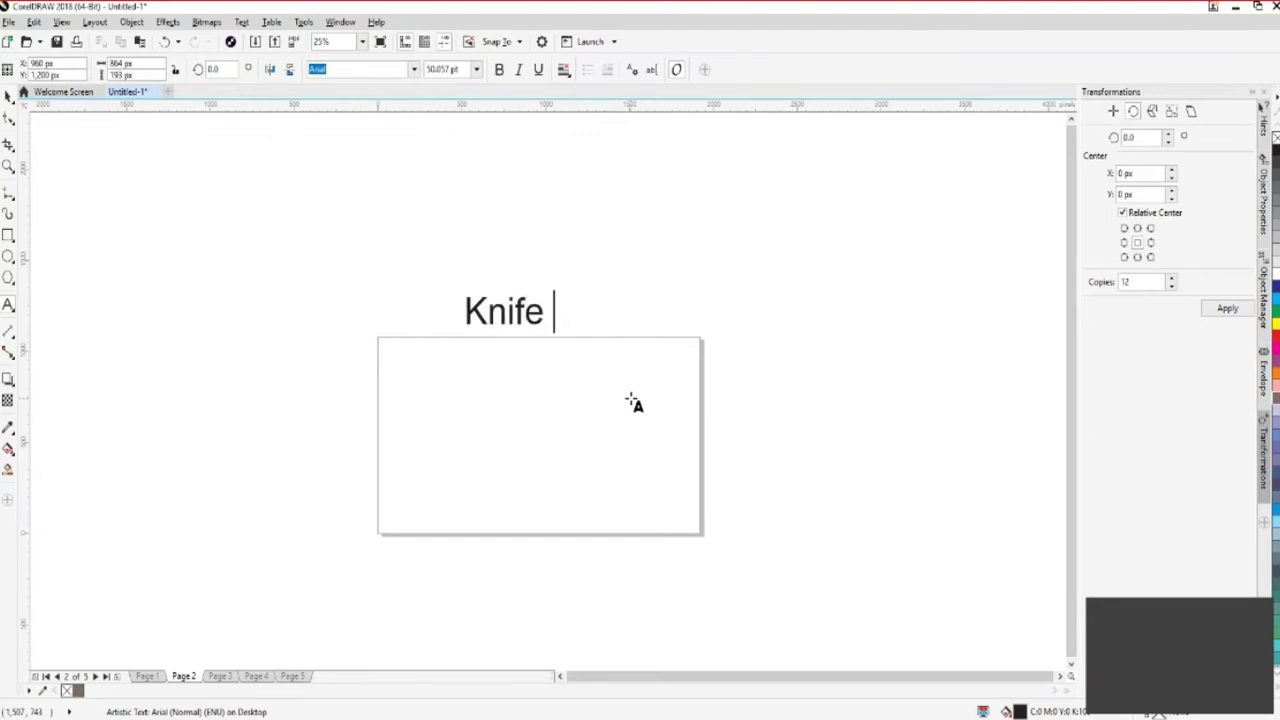
text(Tool)
click(8, 96)
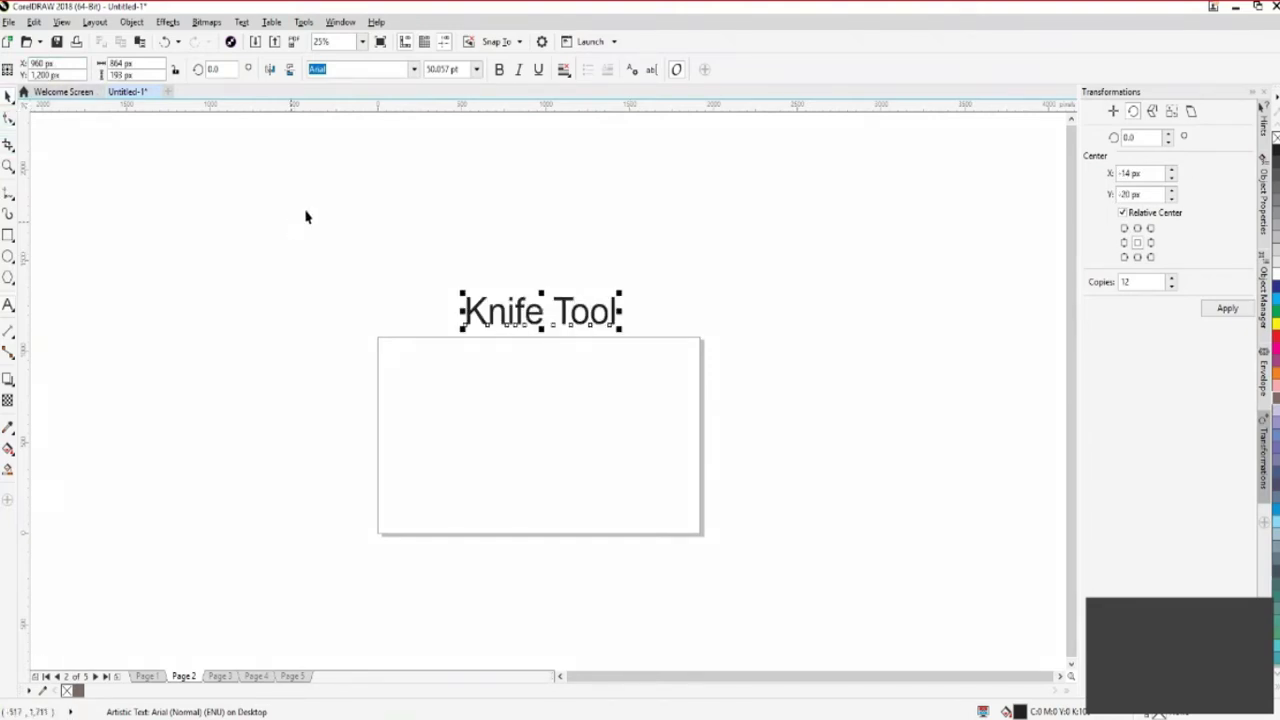
click(692, 510)
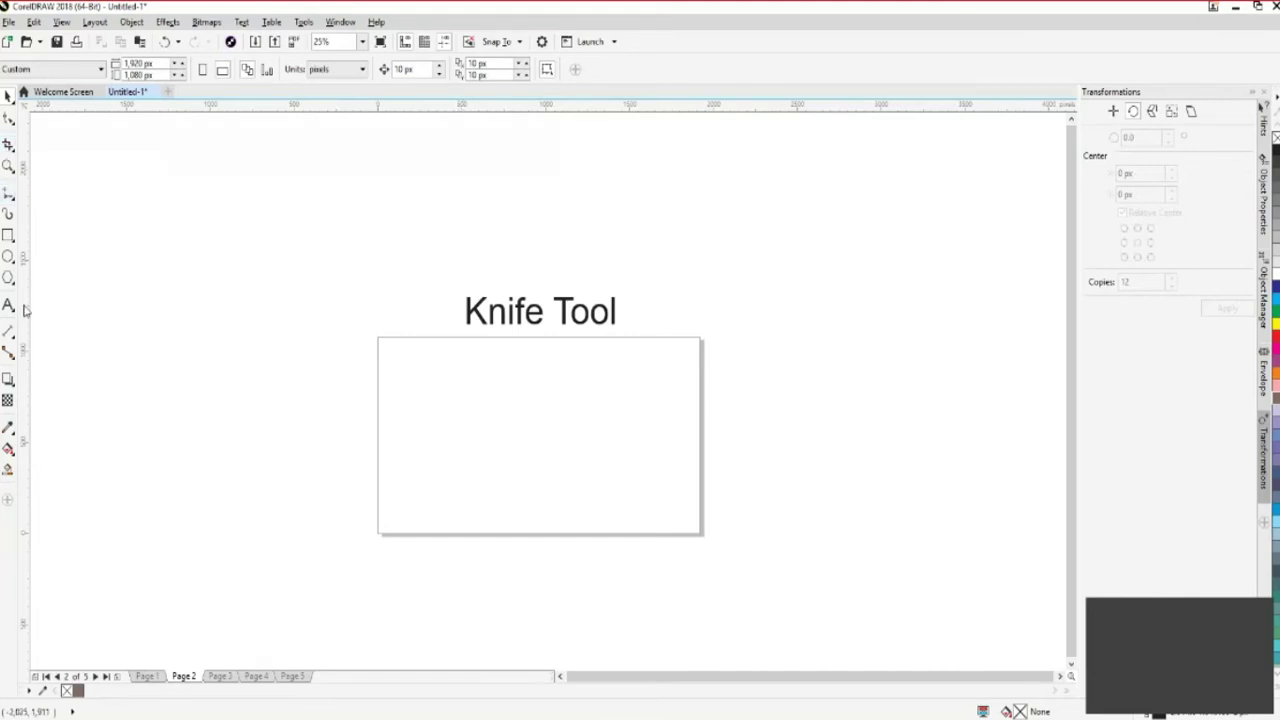
Draw a rectangle of about 1,240 × 640 px on the page and fill it with green
click(10, 238)
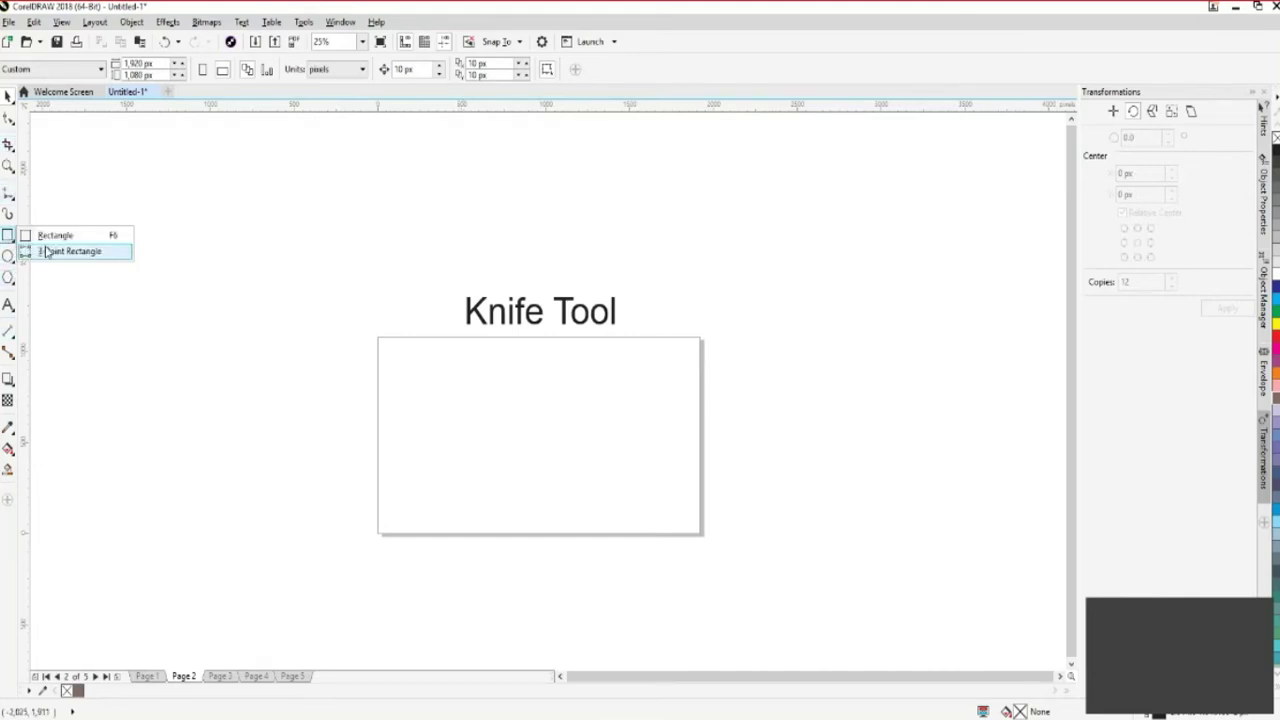
click(45, 236)
drag(421, 386, 630, 503)
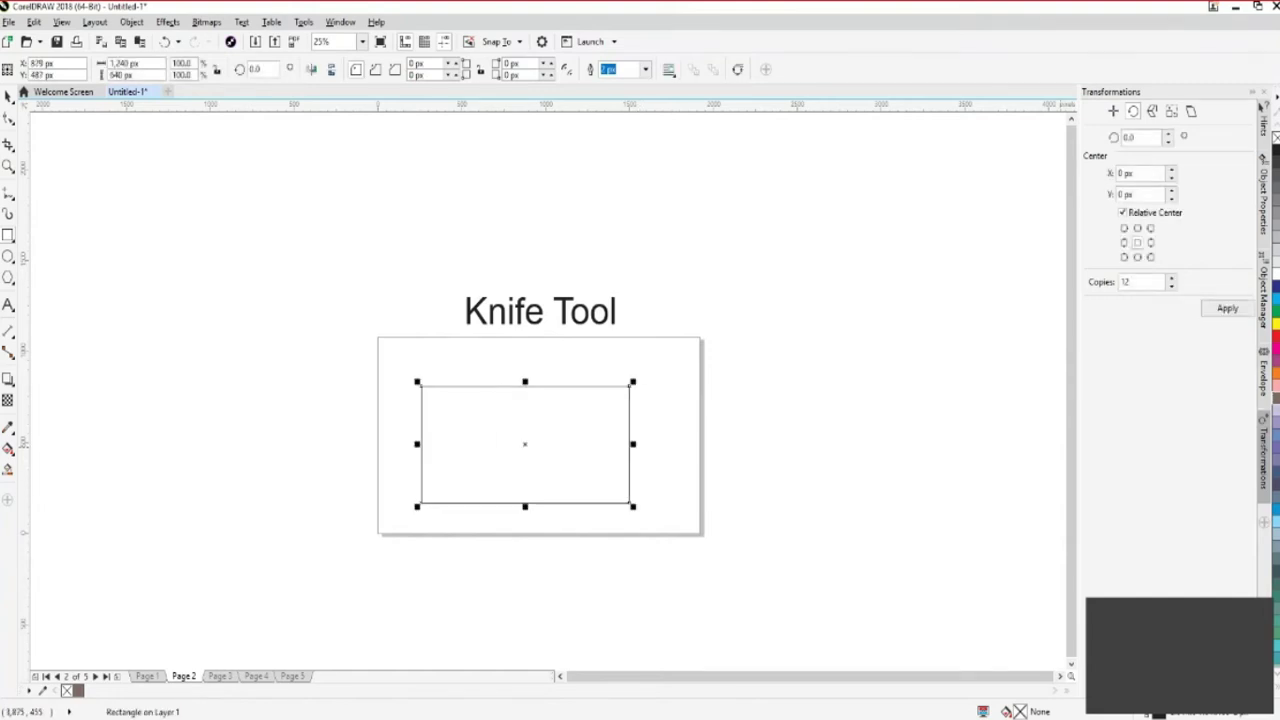
click(1274, 312)
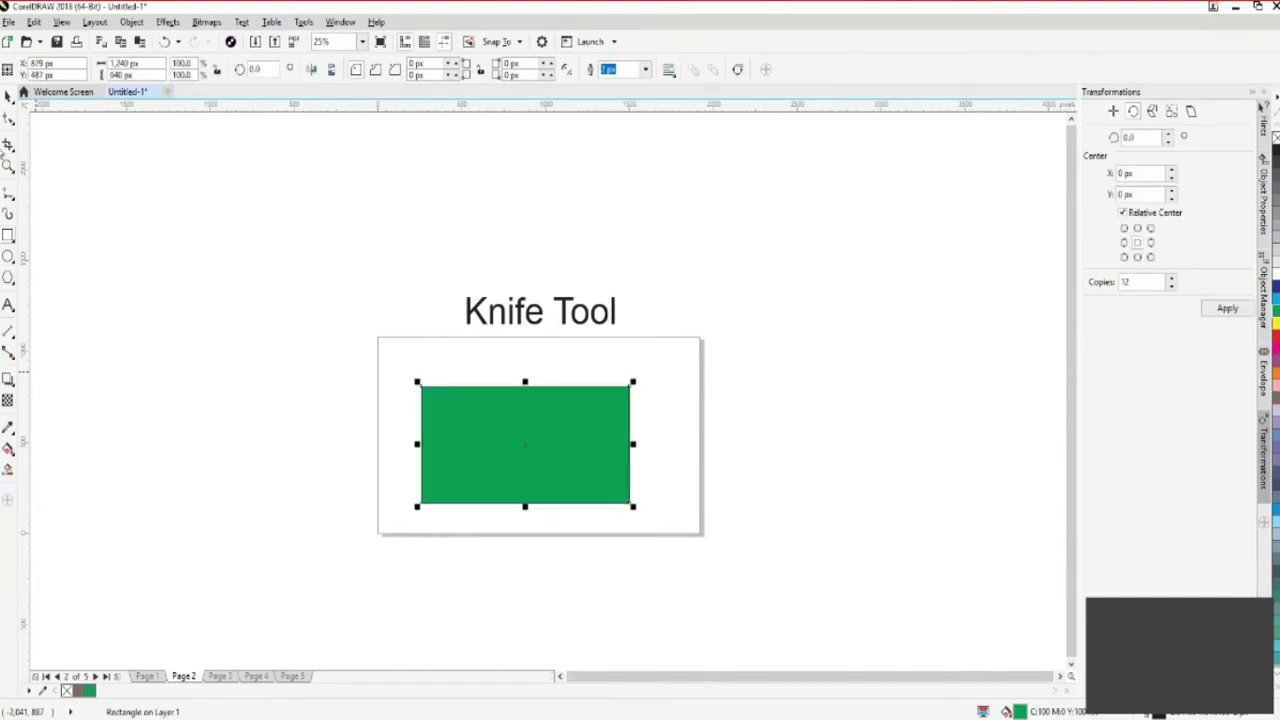
Centre the green rectangle on the page
click(8, 96)
drag(566, 456, 580, 442)
key(p)
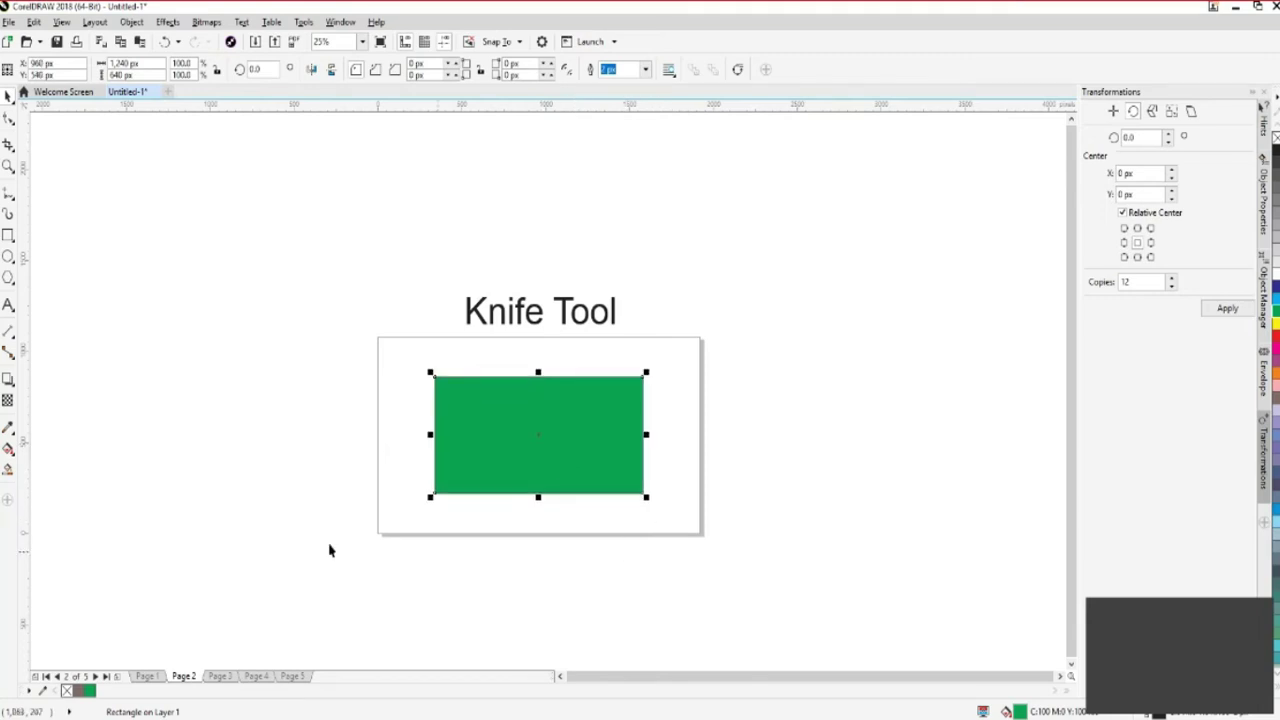
Cut the green rectangle diagonally from its upper-left to its lower-right corner with the Knife tool, and deselect the pieces
click(12, 148)
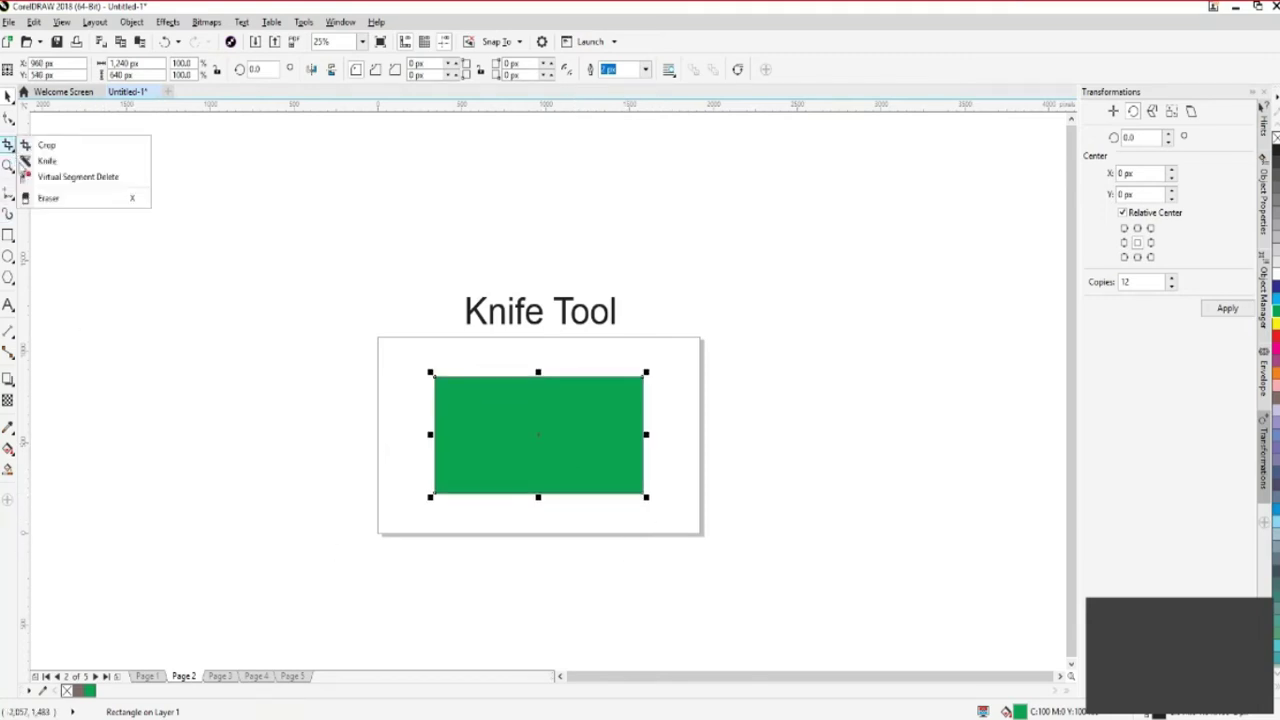
click(46, 161)
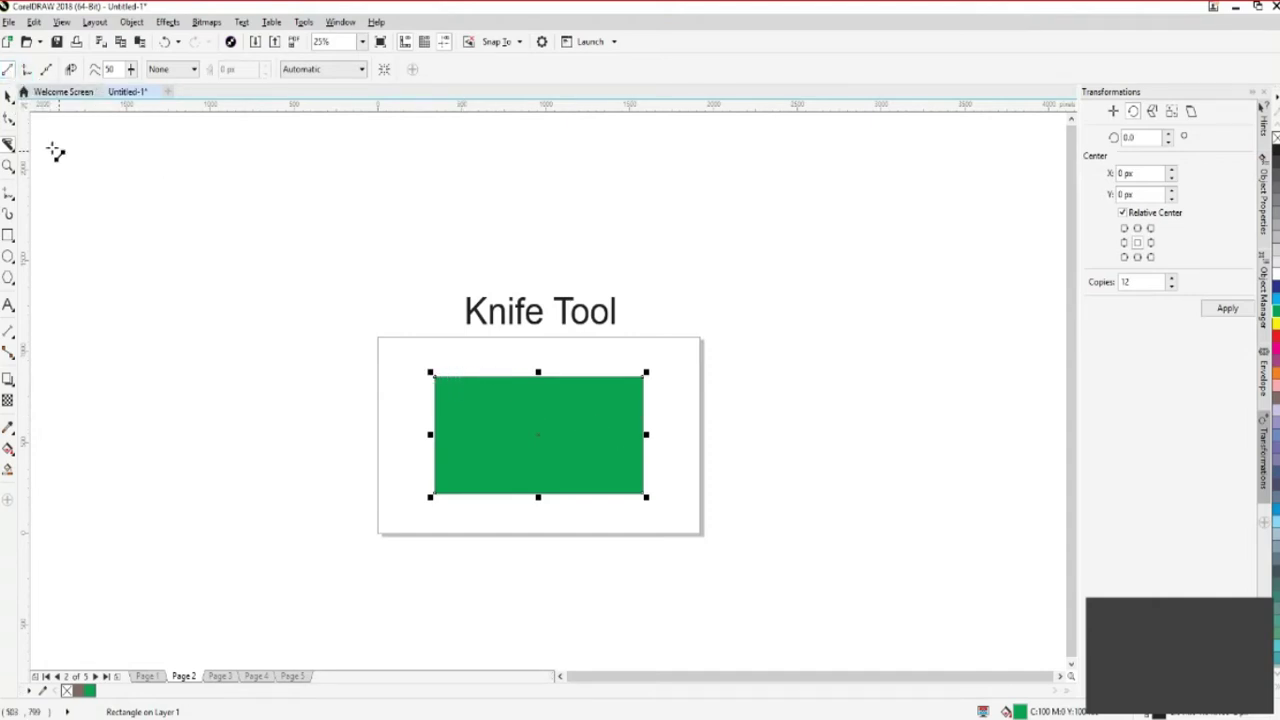
click(8, 96)
key(Escape)
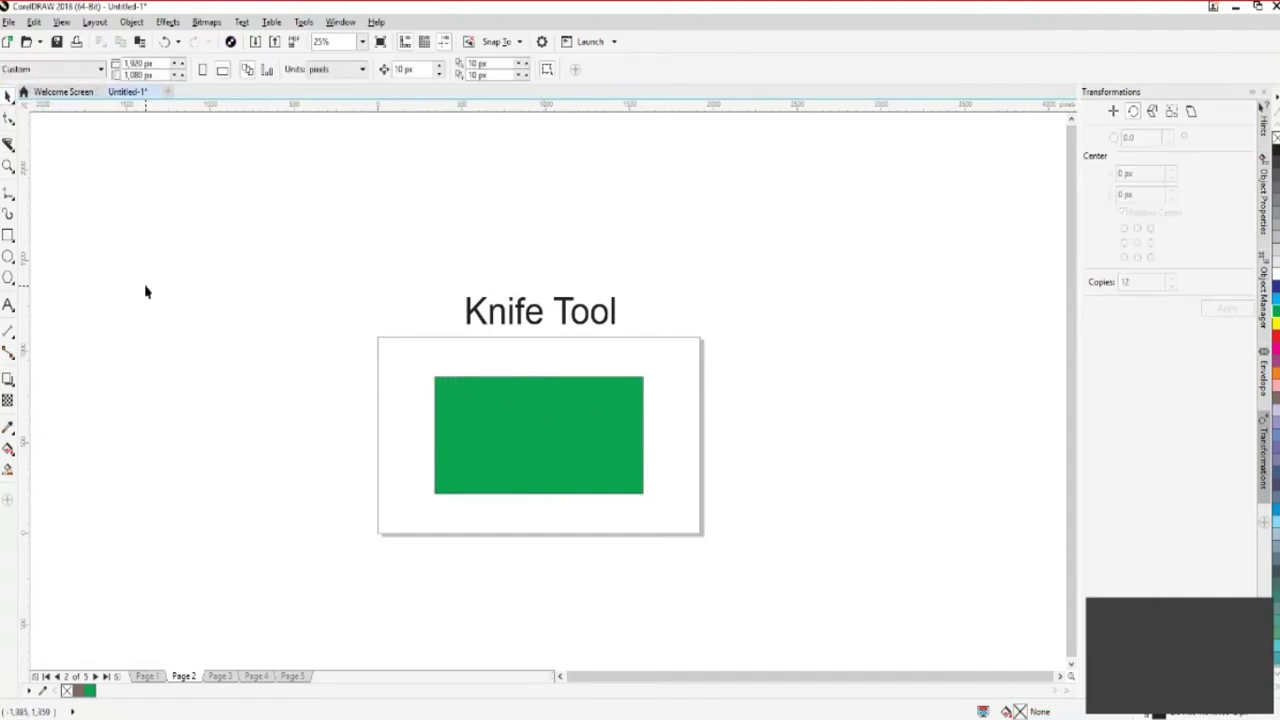
click(8, 145)
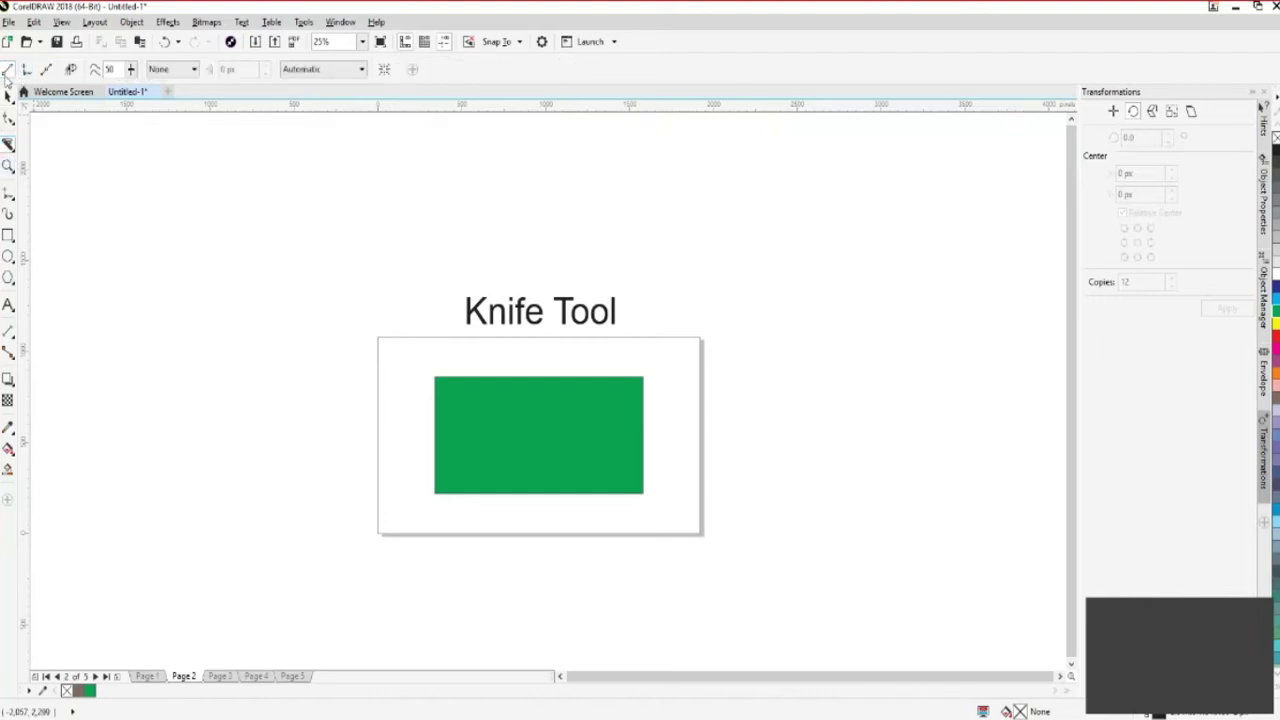
drag(436, 378, 664, 507)
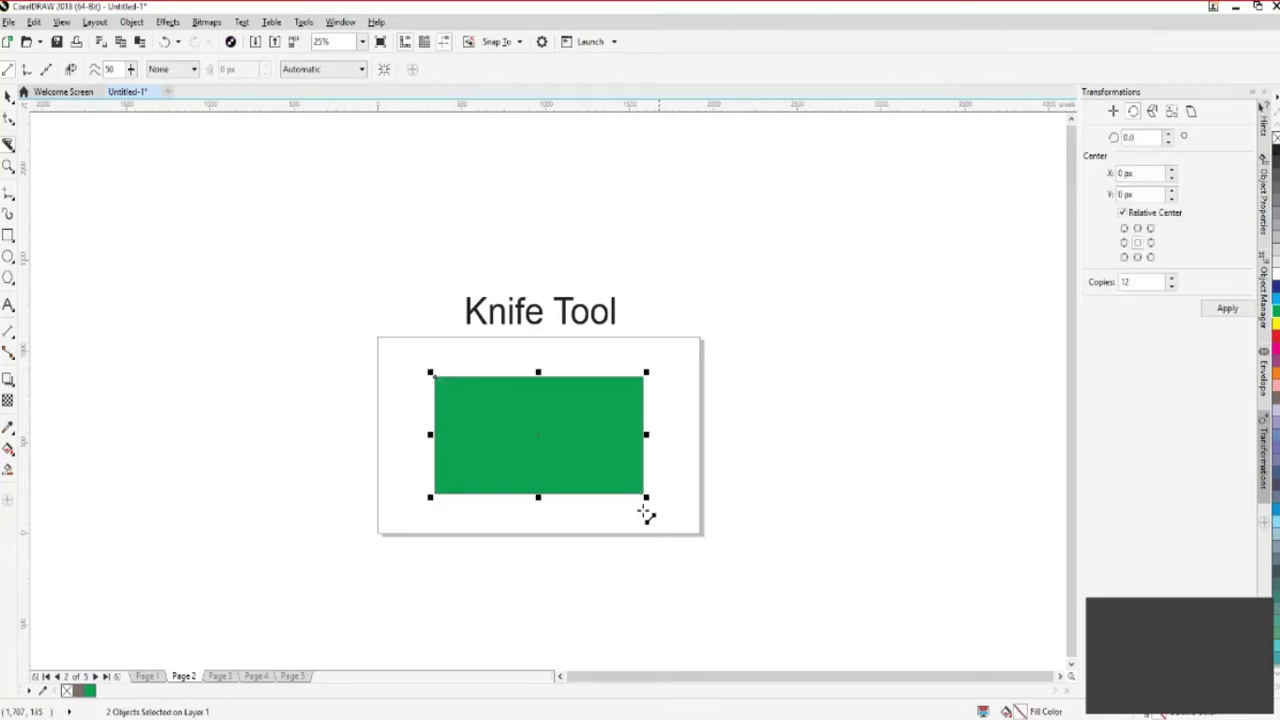
click(8, 96)
click(712, 428)
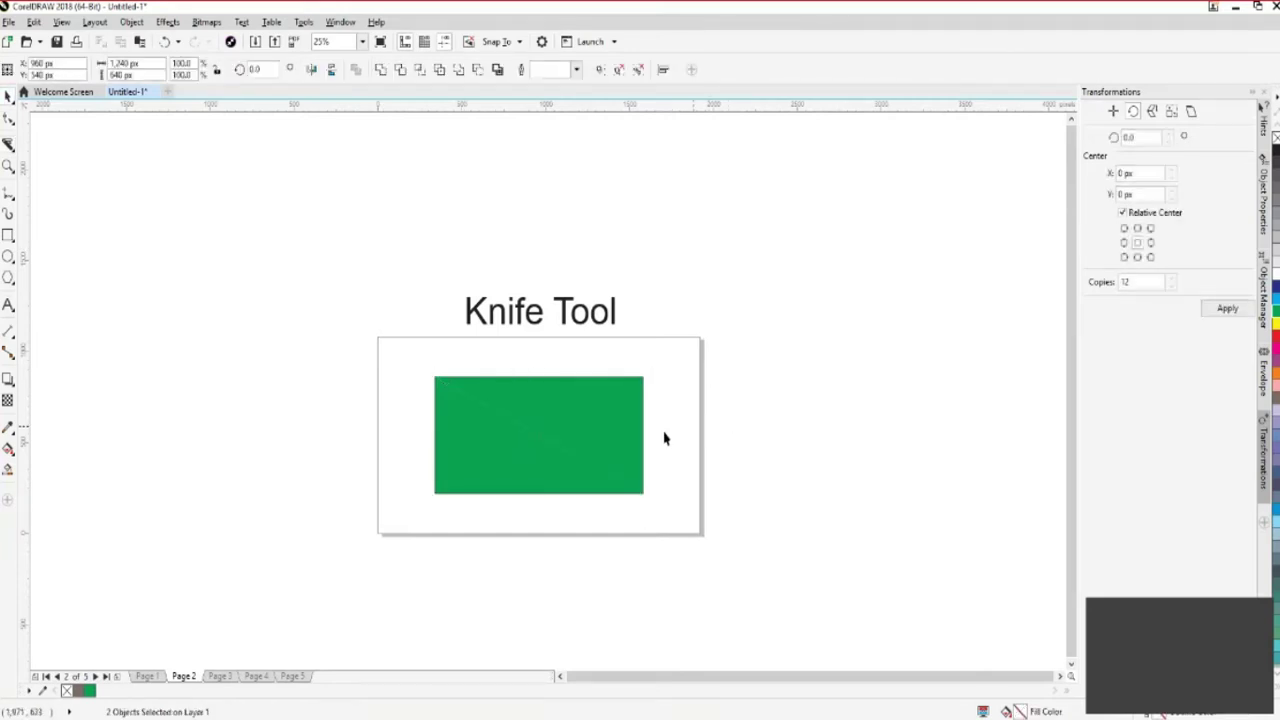
Pull the upper triangular piece up and to the right, and undo back to the whole rectangle
click(593, 425)
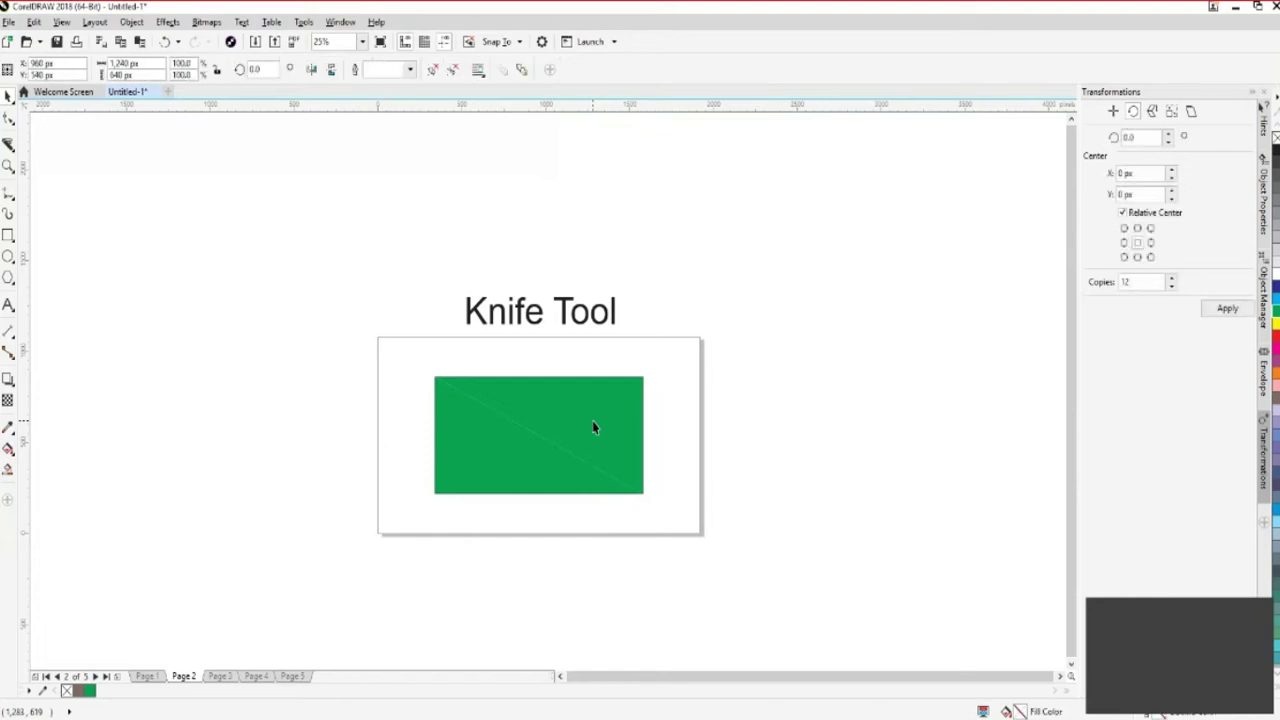
drag(592, 427, 652, 375)
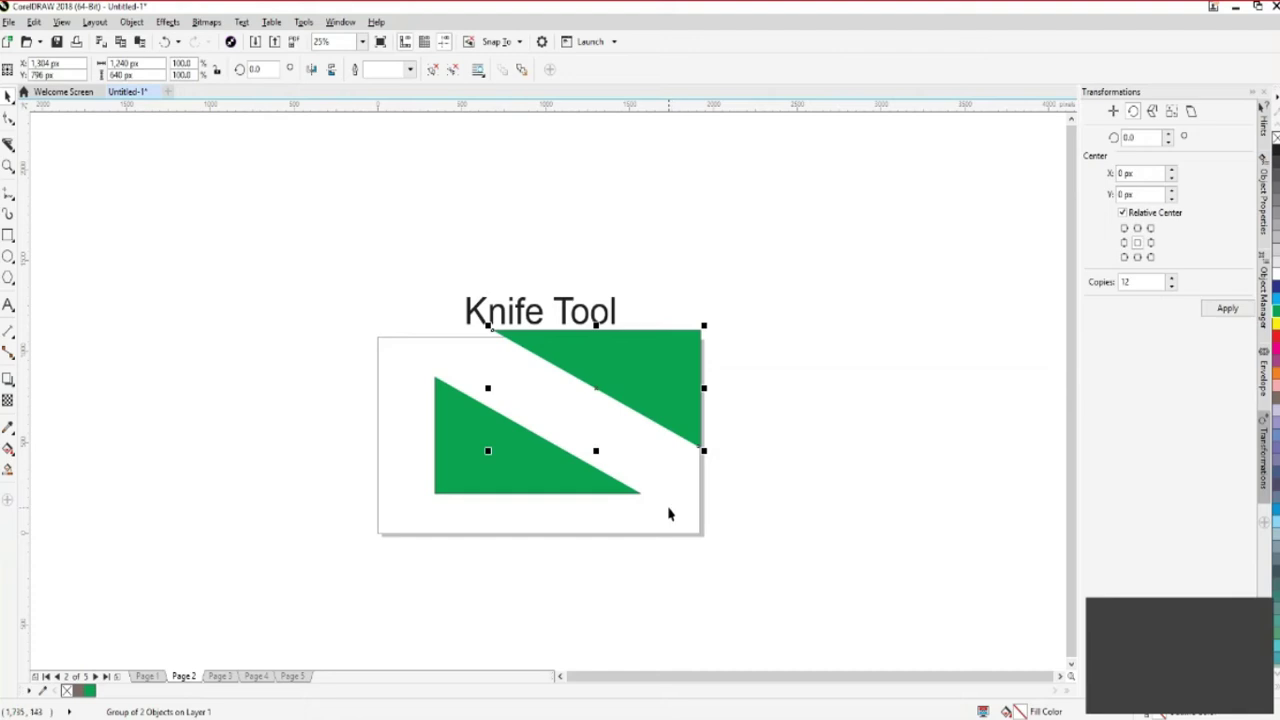
key(ctrl+z)
click(717, 523)
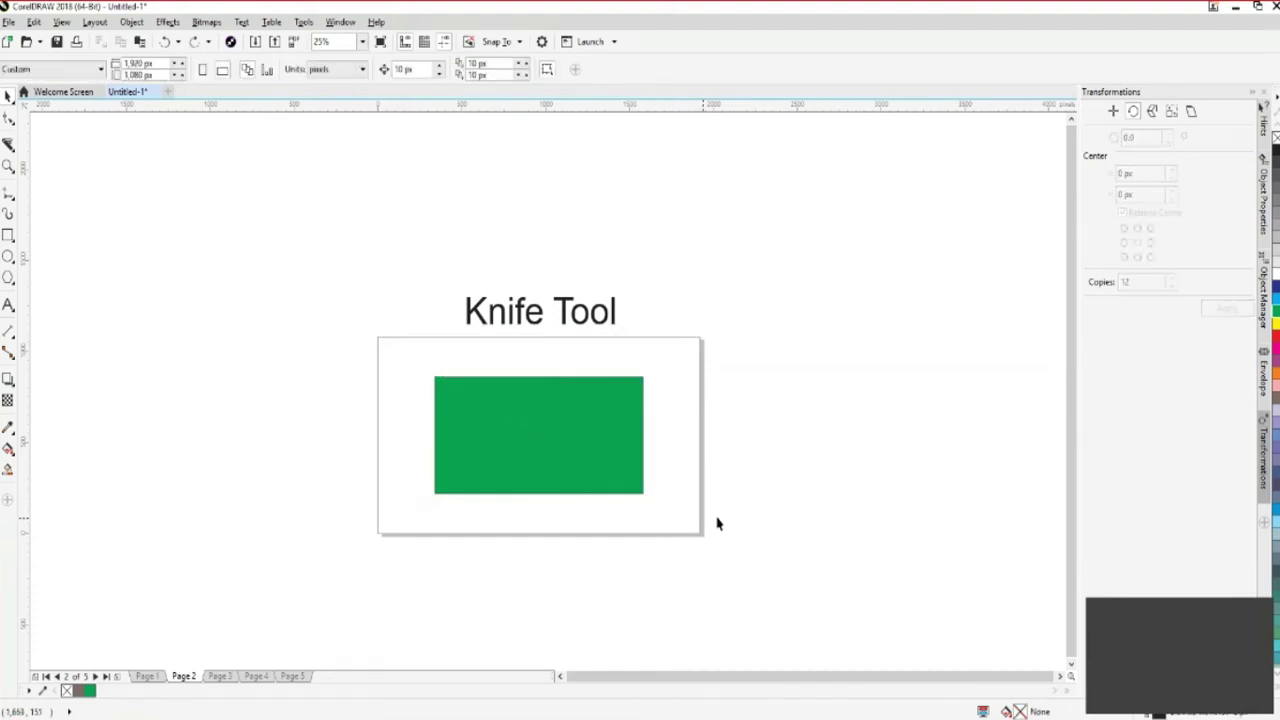
Cut the green rectangle vertically through its middle with the Knife tool, and deselect the halves
click(8, 145)
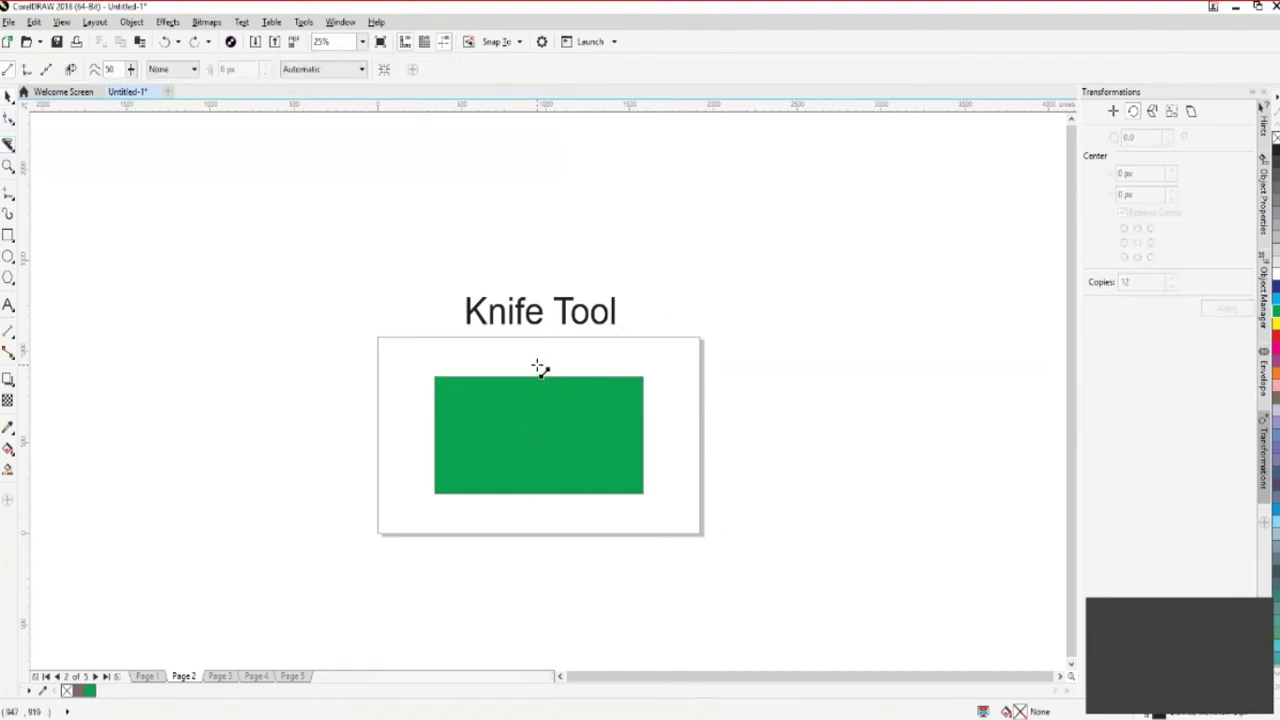
drag(540, 362, 541, 507)
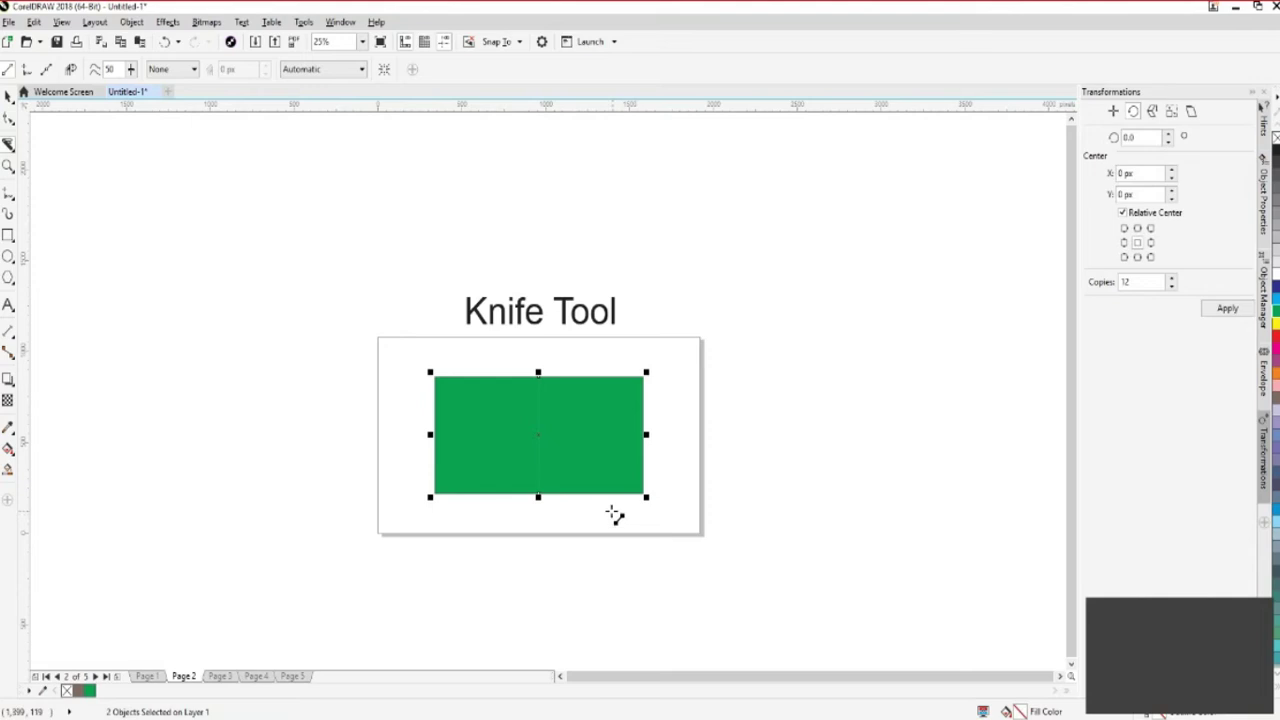
click(8, 97)
click(231, 232)
Pull the right half of the cut rectangle away to the right, undo the move, and reselect that half
drag(581, 463, 694, 465)
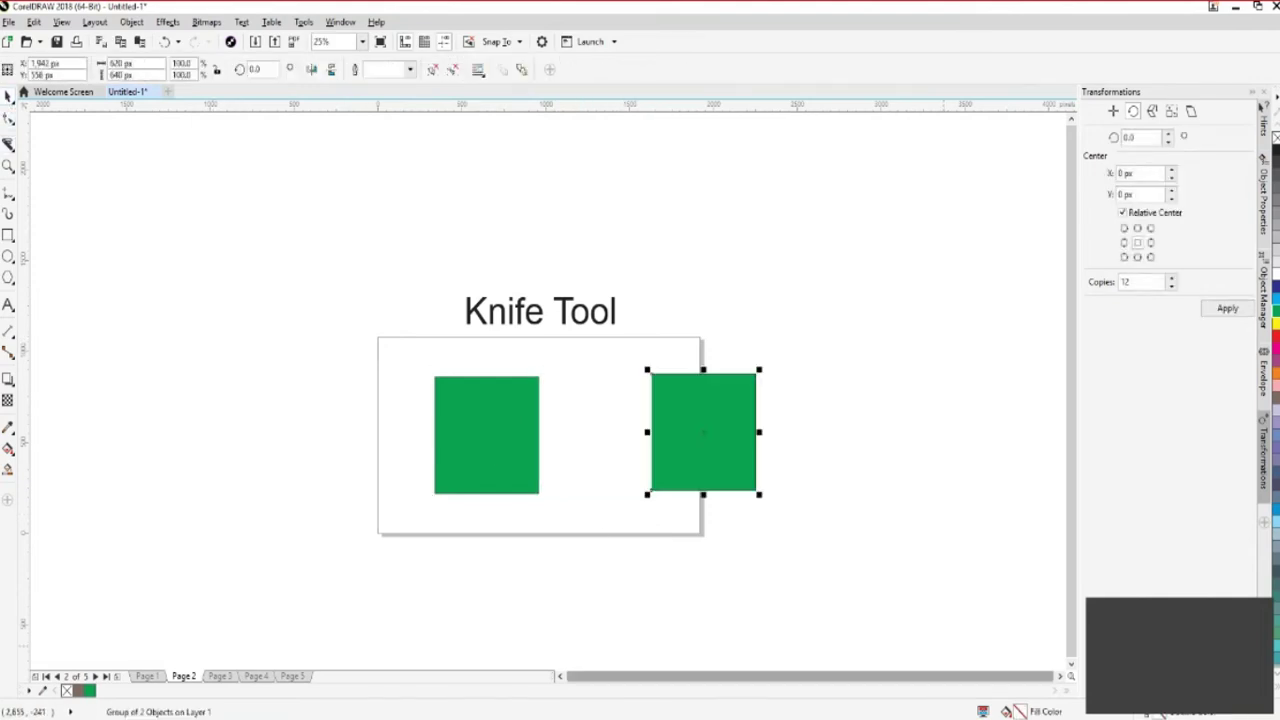
key(ctrl+z)
click(711, 549)
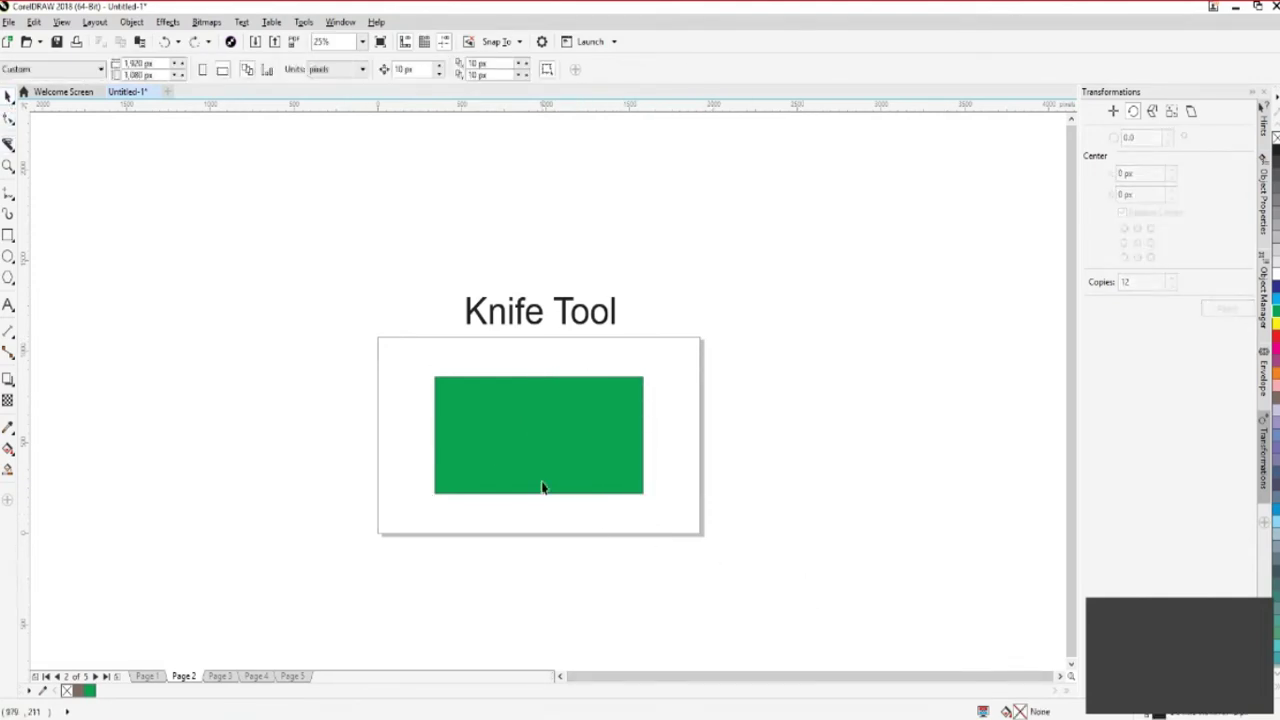
click(537, 470)
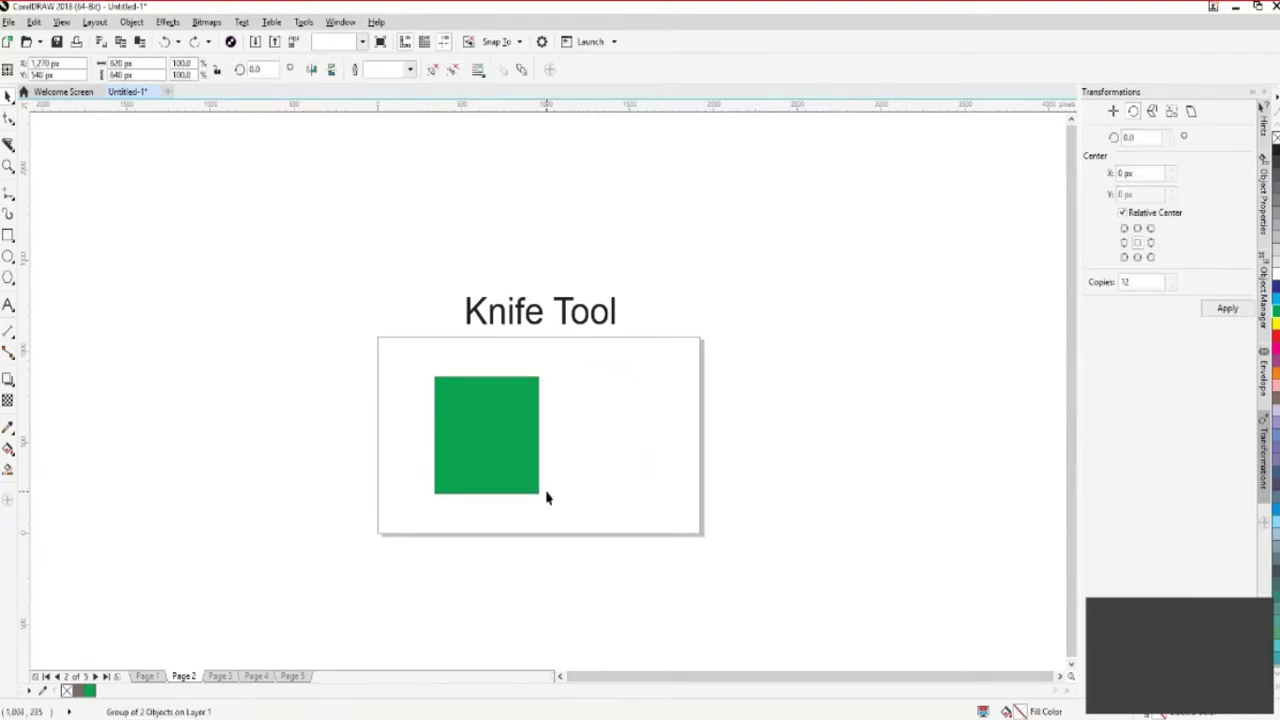
Delete the right half of the cut rectangle, and undo back to the whole, uncut rectangle
key(Delete)
key(ctrl+z)
click(400, 453)
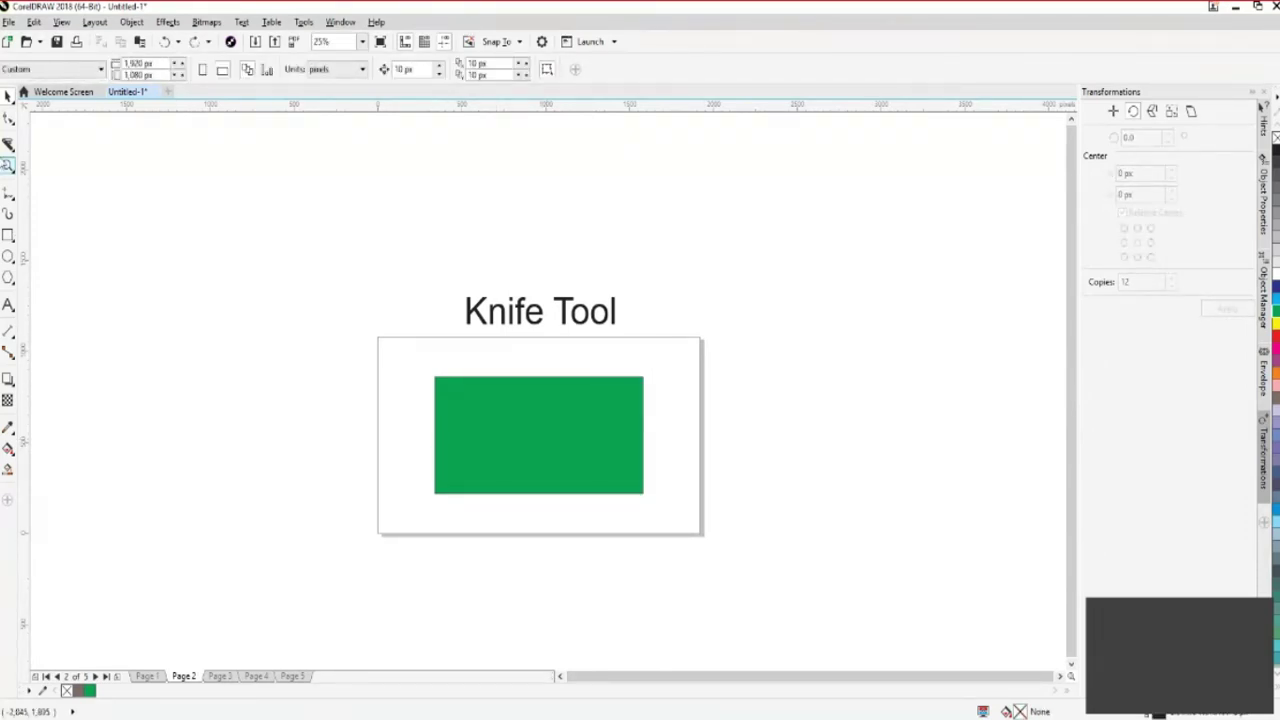
Cut the green rectangle along a wavy line from its upper-left corner to its lower edge with the Knife tool in freehand mode
click(8, 145)
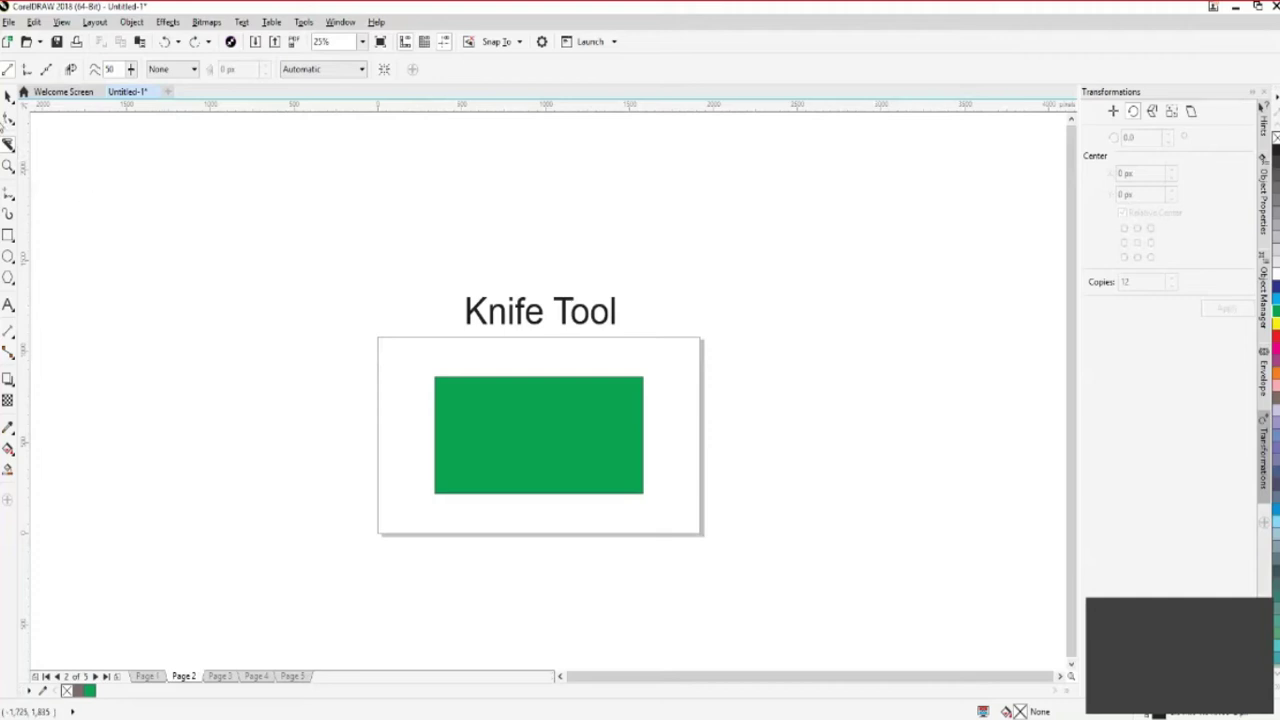
click(31, 75)
mouse_move(420, 393)
mouse_down()
mouse_move(488, 450)
mouse_move(583, 451)
mouse_move(691, 517)
mouse_up()
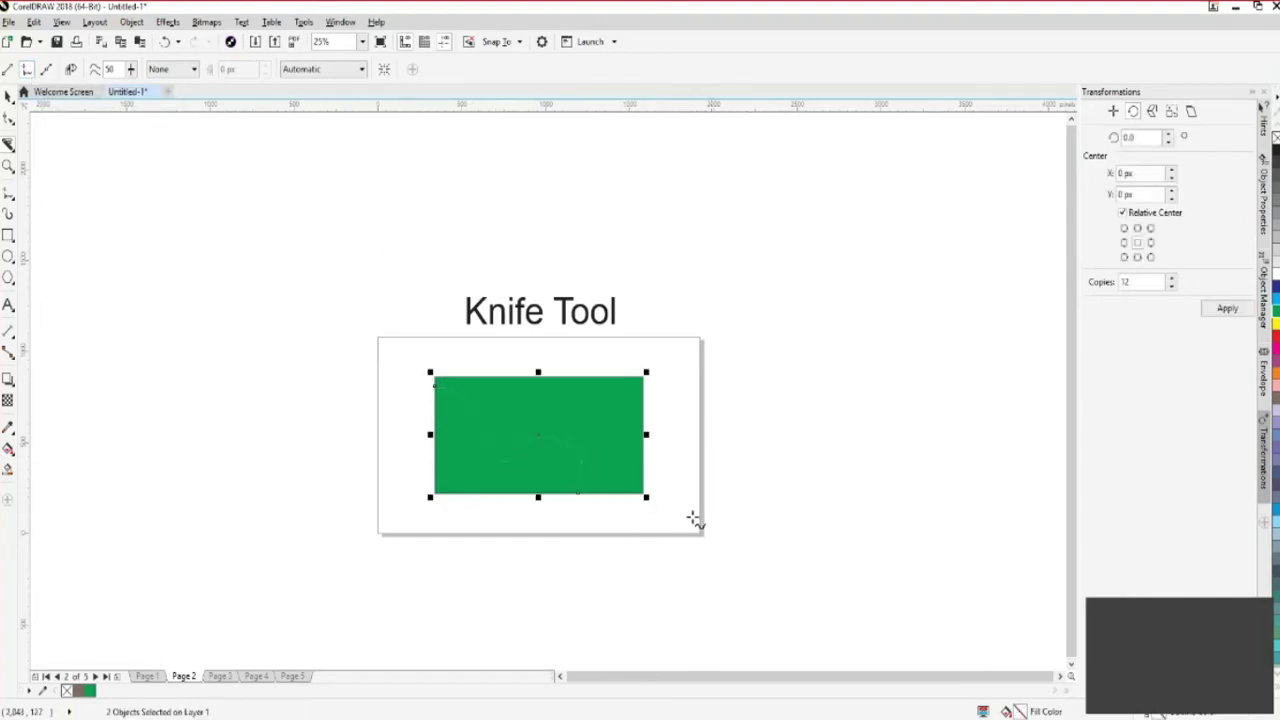
click(8, 95)
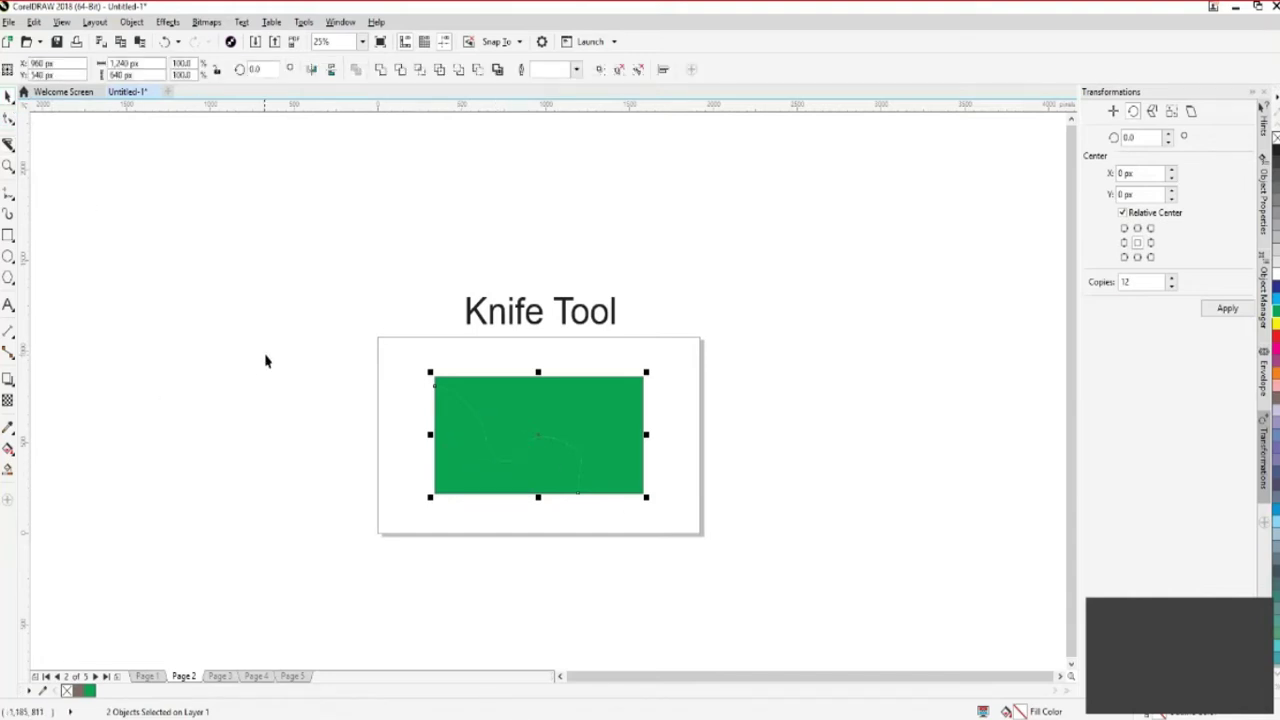
click(603, 500)
Pull the upper wavy piece up and to the right, undo back to the whole rectangle, and try another freehand cut across it
drag(611, 457, 695, 419)
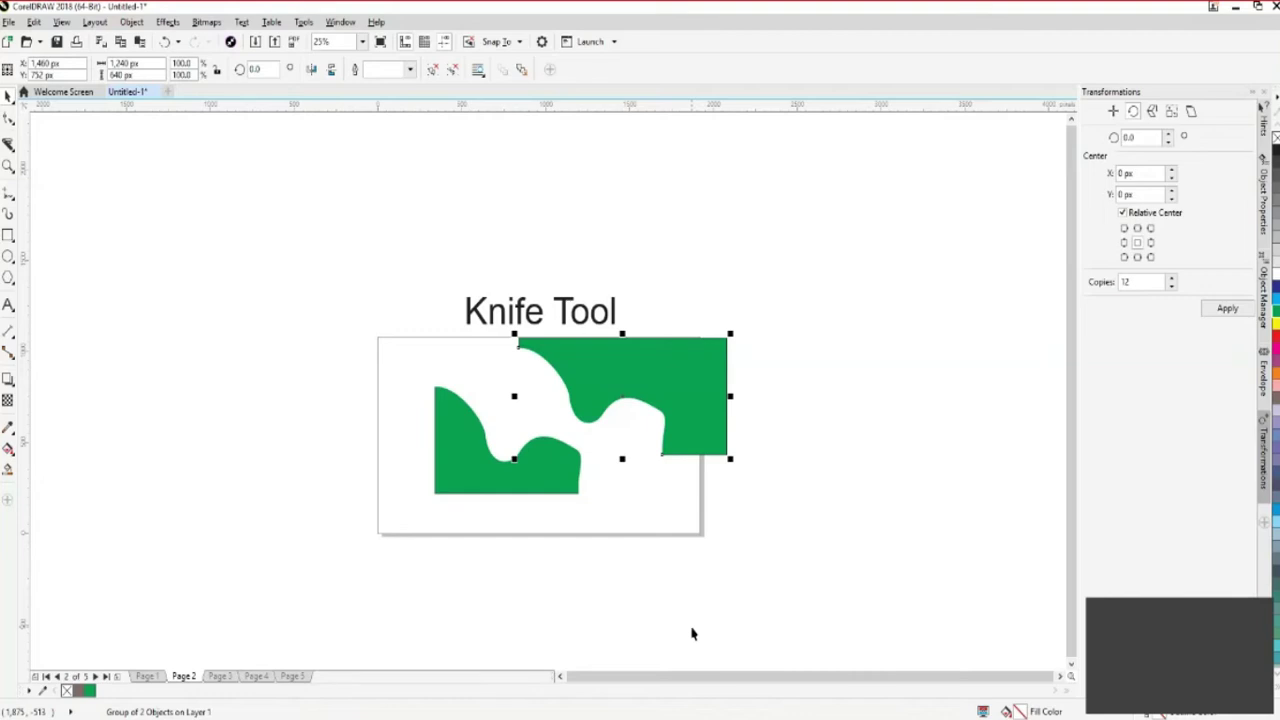
click(692, 632)
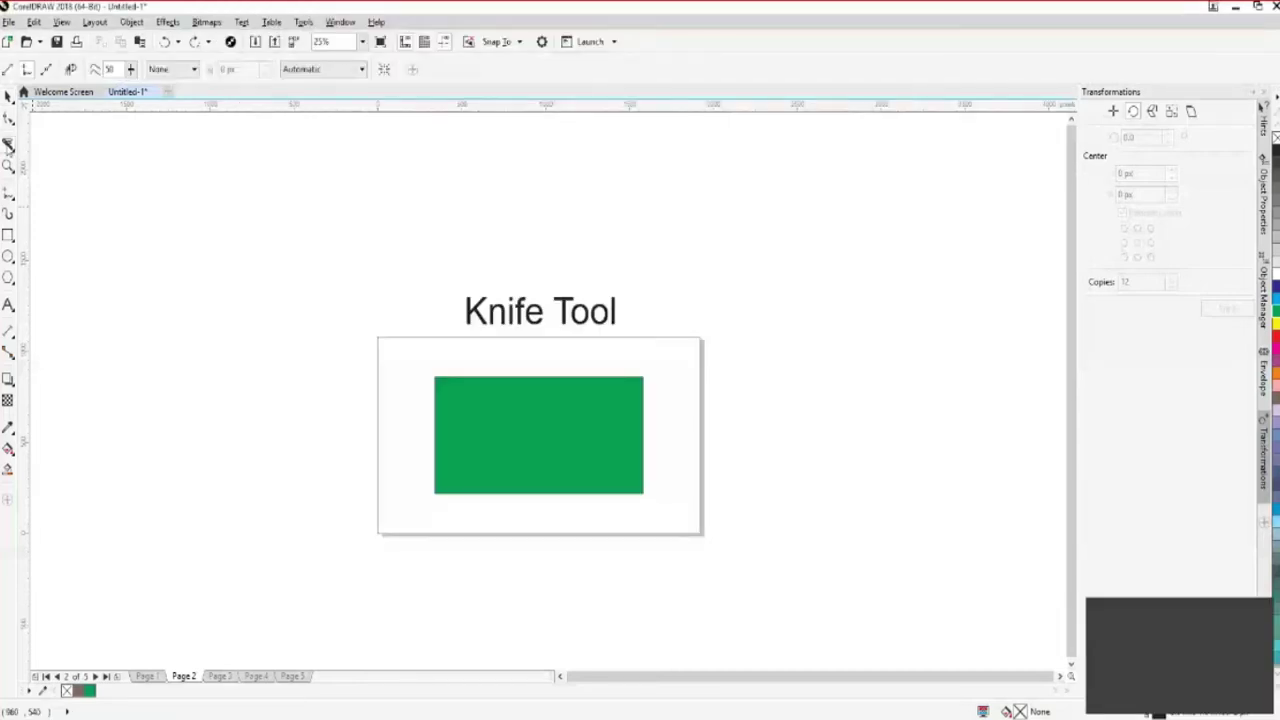
mouse_move(426, 409)
mouse_down()
mouse_move(495, 448)
mouse_move(550, 430)
mouse_move(610, 463)
mouse_move(662, 461)
mouse_up()
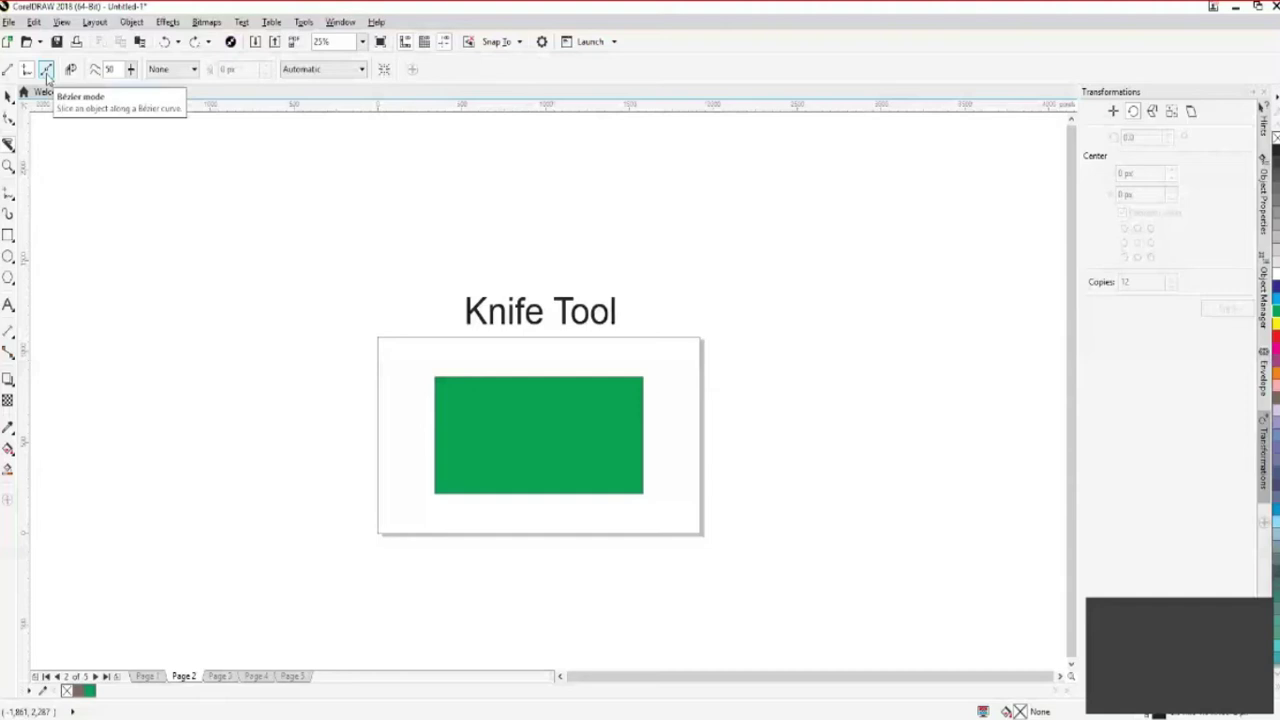
Try to cut the green rectangle along a Bézier curve that dips below its lower edge with the Knife tool
click(46, 72)
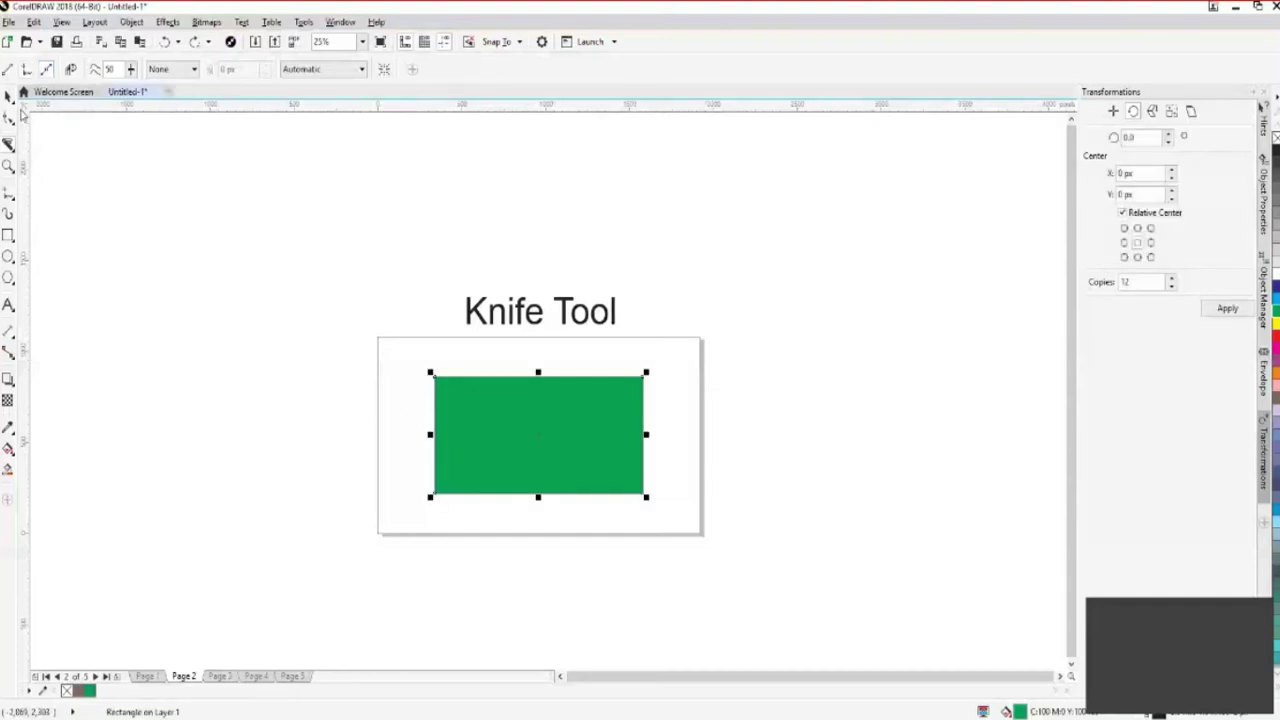
click(370, 421)
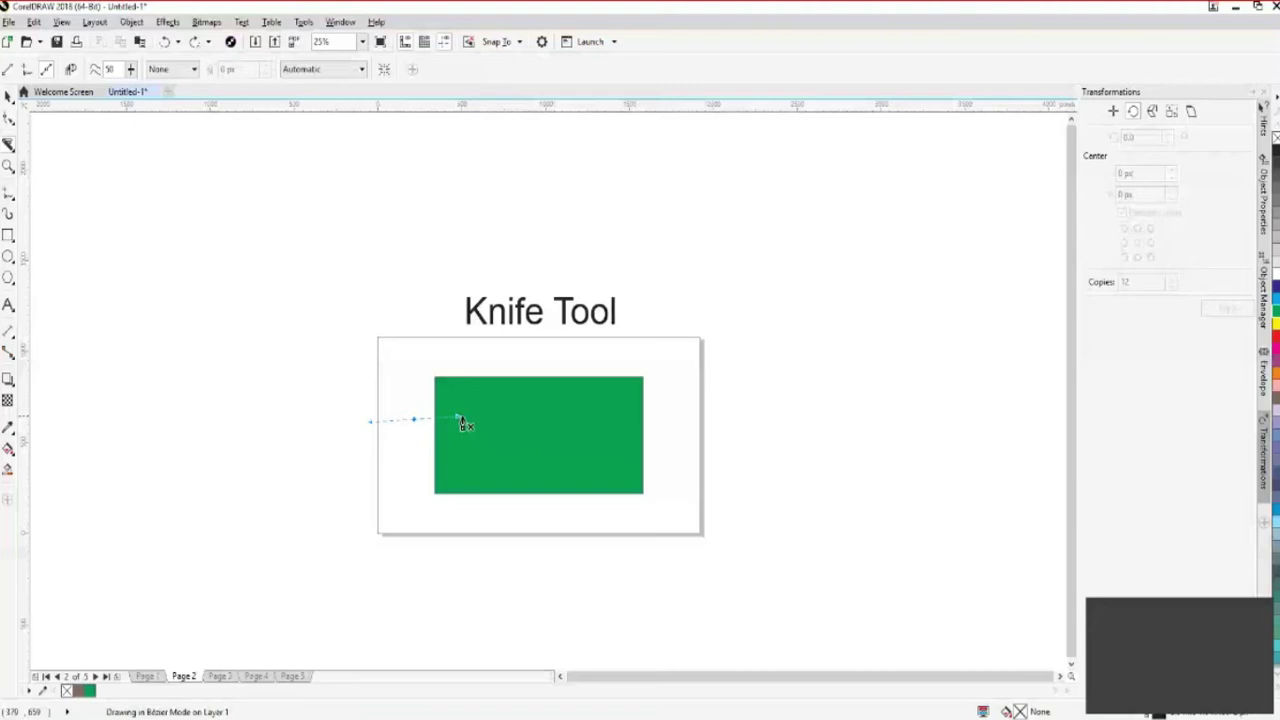
drag(542, 510, 559, 578)
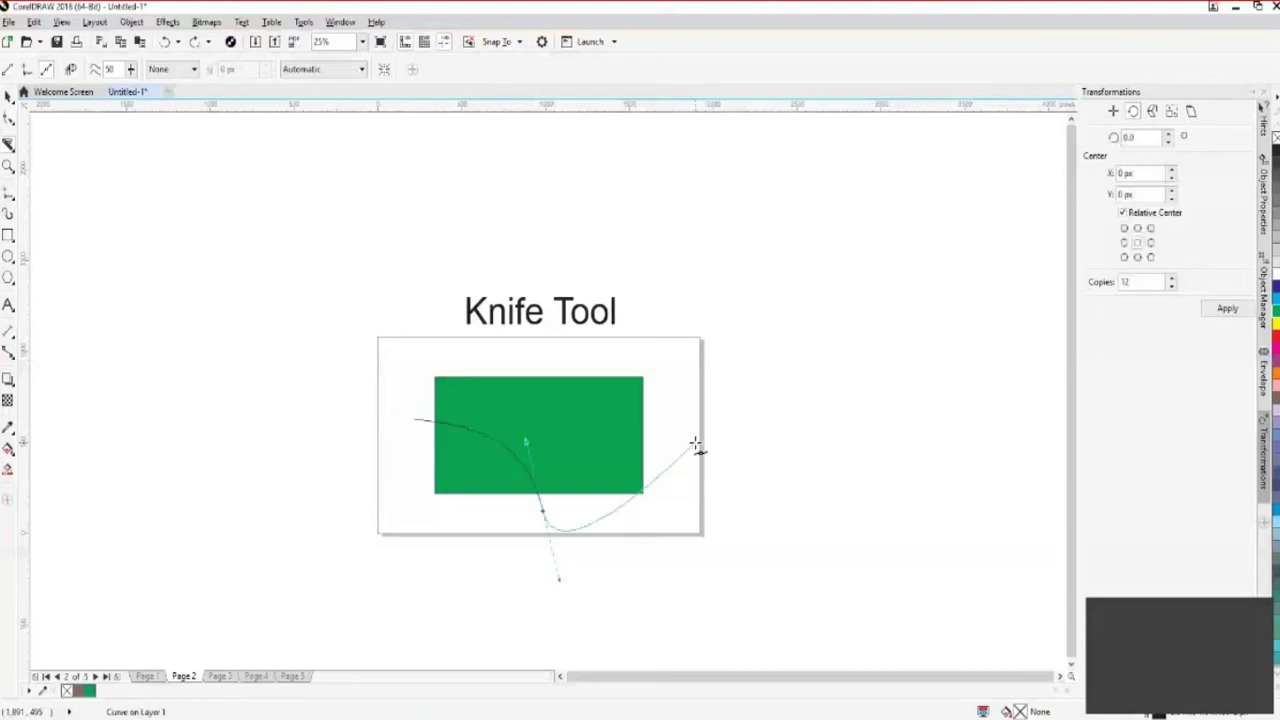
click(696, 446)
click(9, 96)
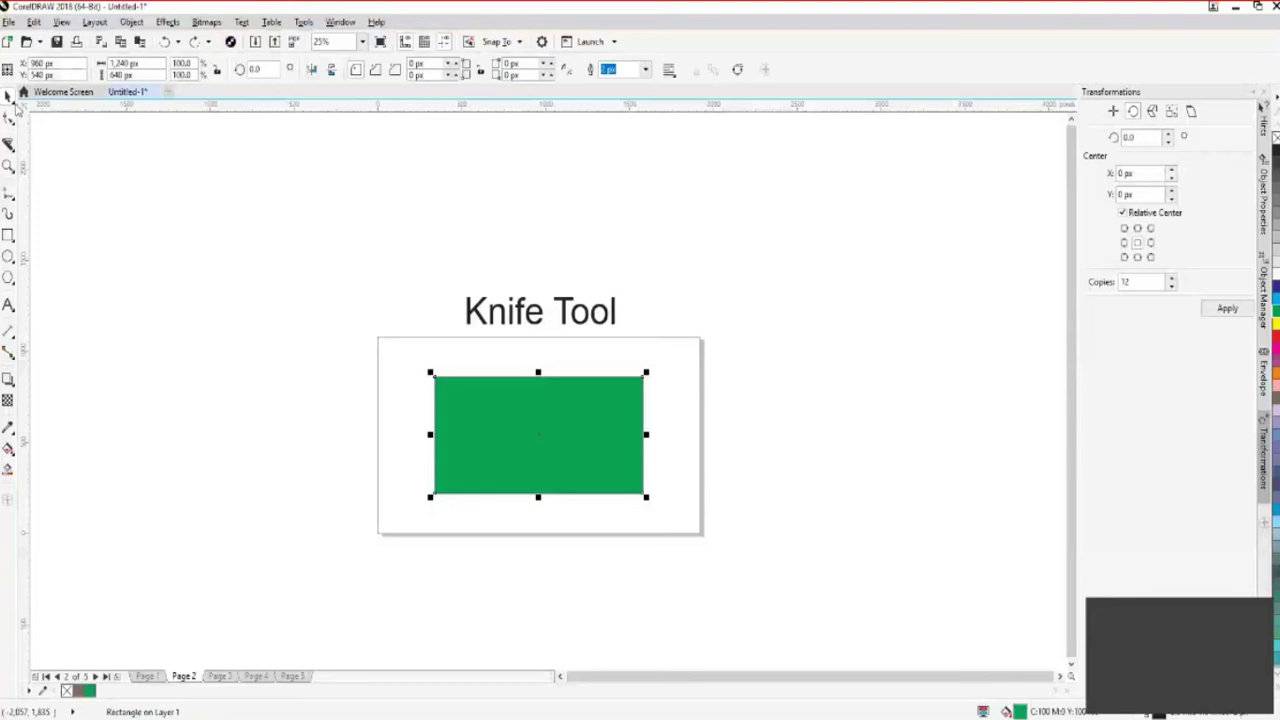
Cut the green rectangle from its left to its right edge along an S-shaped Bézier curve with the Knife tool, and deselect the pieces
click(9, 144)
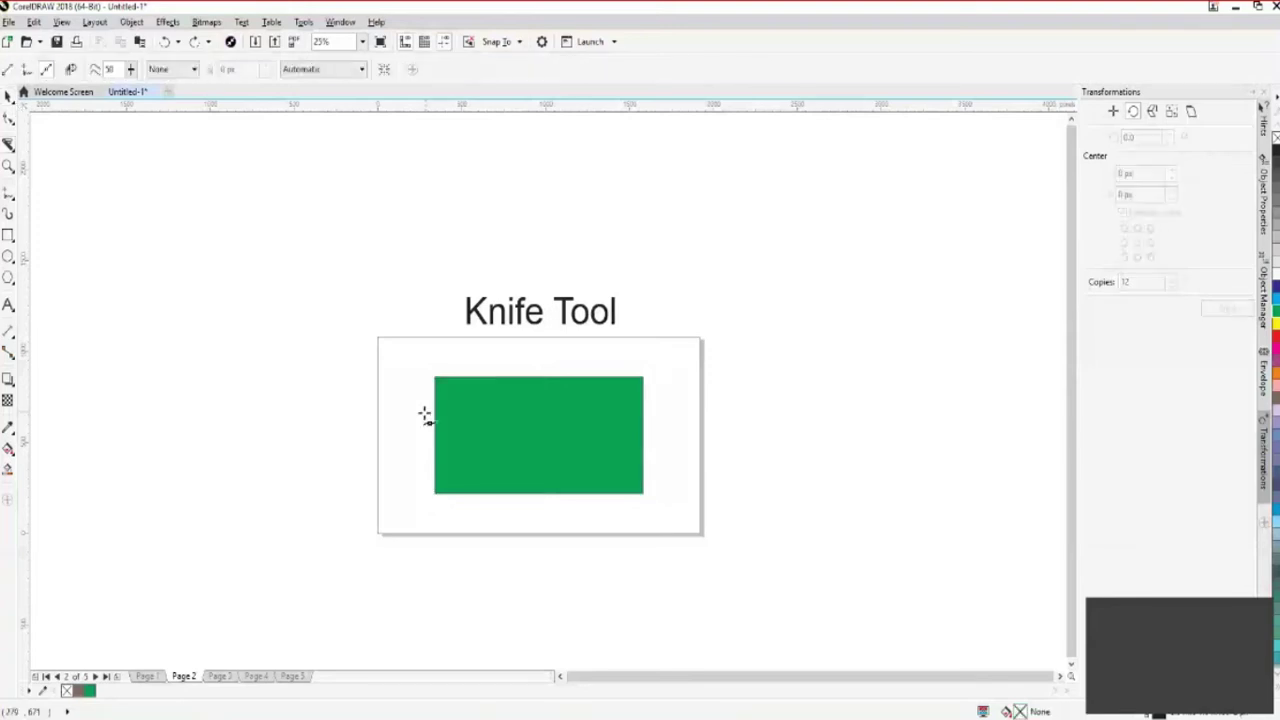
click(424, 413)
drag(521, 428, 551, 471)
drag(669, 429, 712, 367)
click(669, 430)
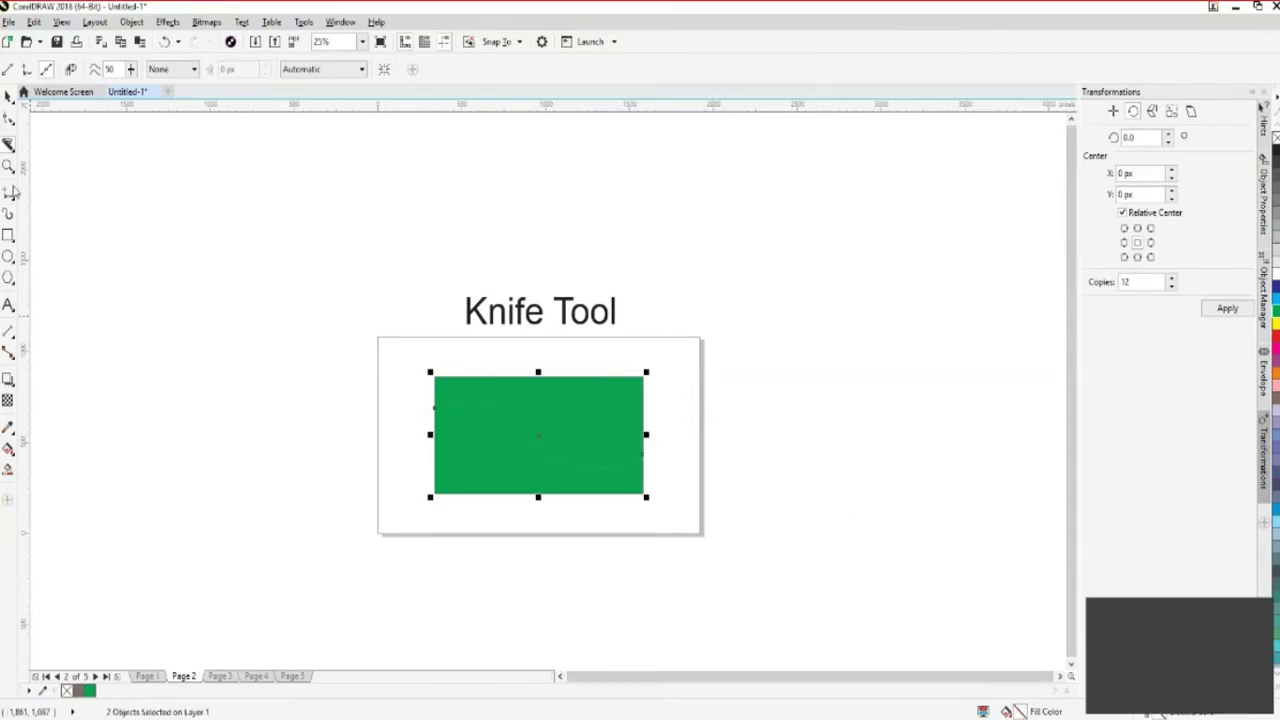
click(7, 97)
key(Escape)
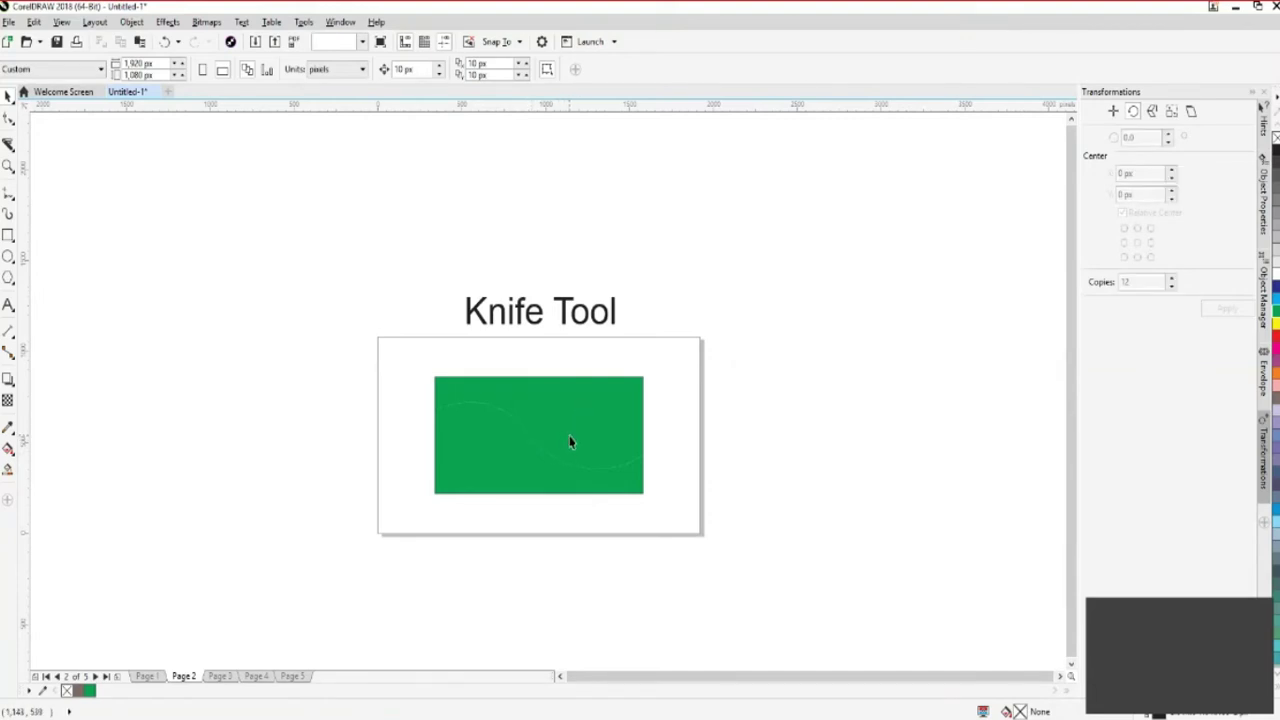
Pull the upper piece of the S-cut rectangle up and to the right, and undo the move
drag(570, 442, 611, 390)
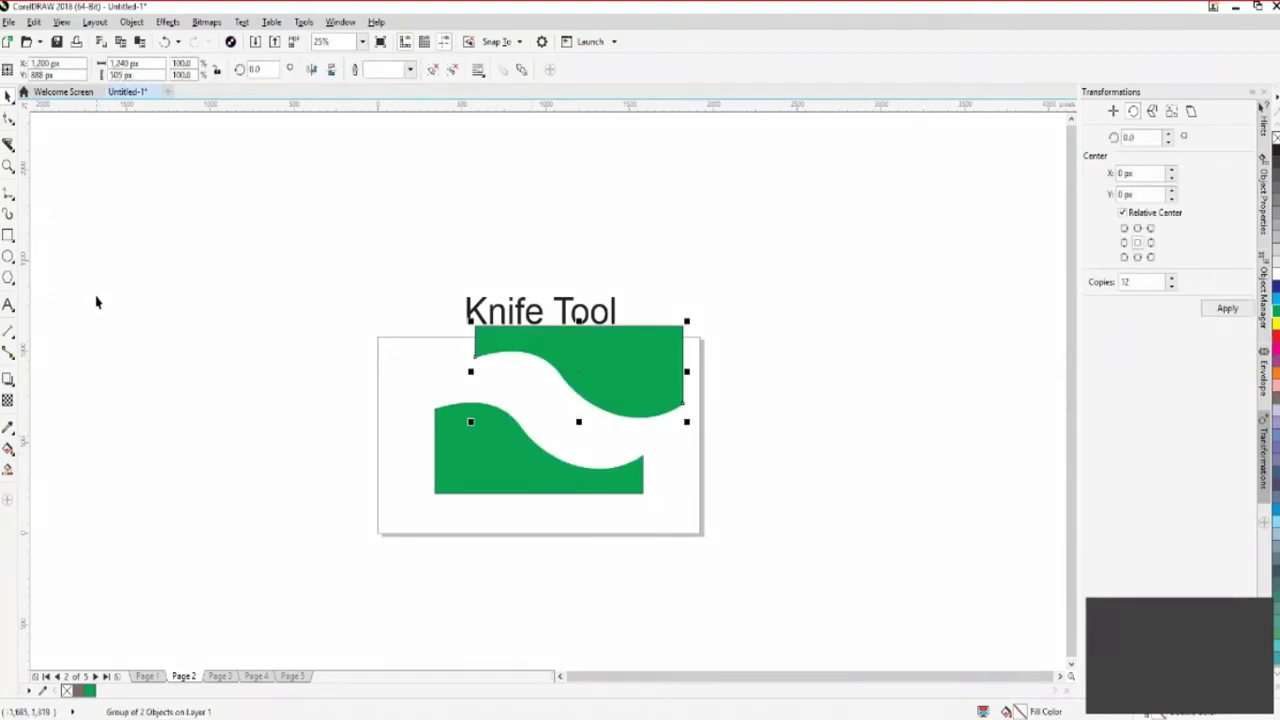
key(ctrl+z)
key(ctrl+z)
Move both pieces of the cut green rectangle together off the page to its left, and deselect them
drag(400, 354, 731, 529)
drag(630, 469, 346, 466)
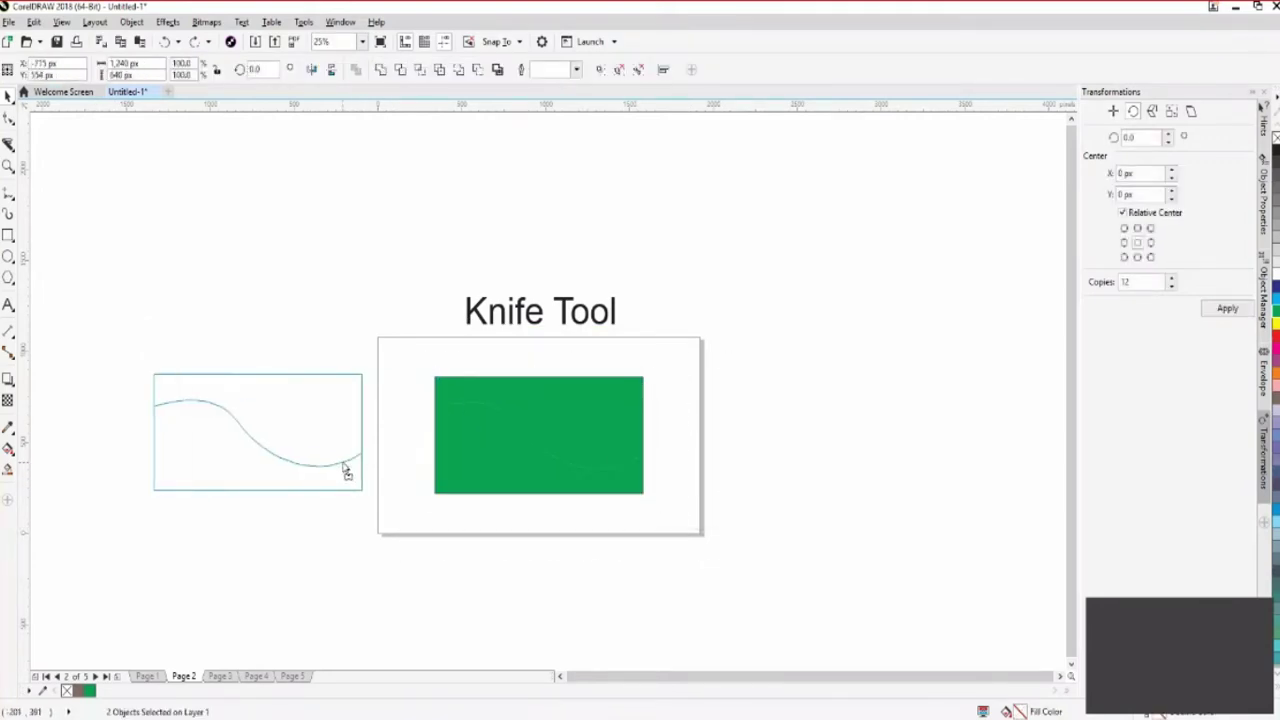
key(Escape)
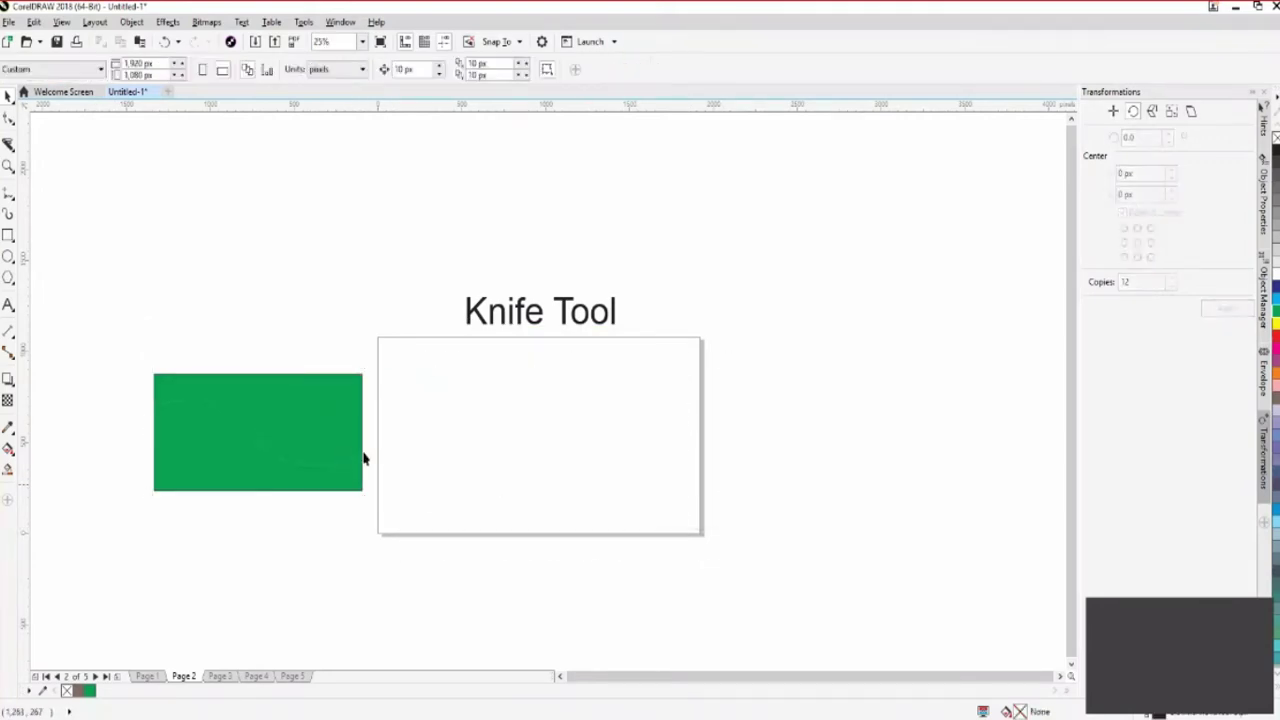
Draw a circle about 768 px in diameter on the emptied page
click(8, 280)
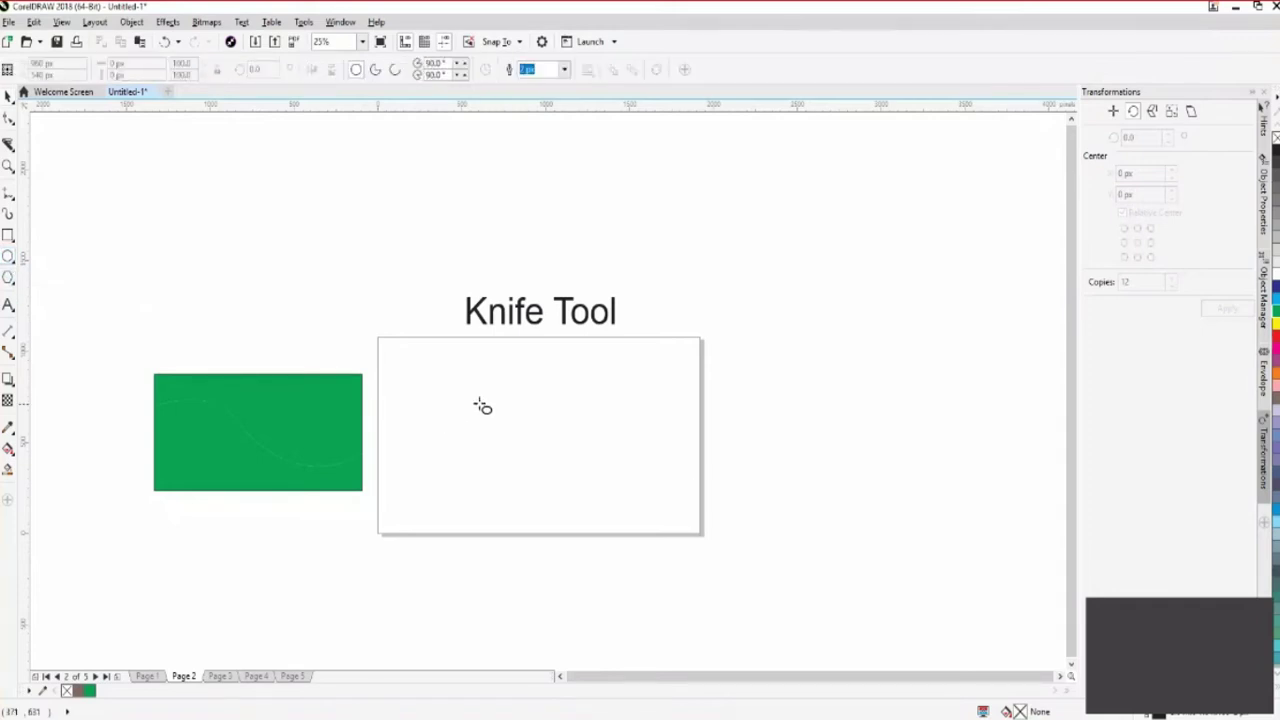
drag(502, 384, 636, 528)
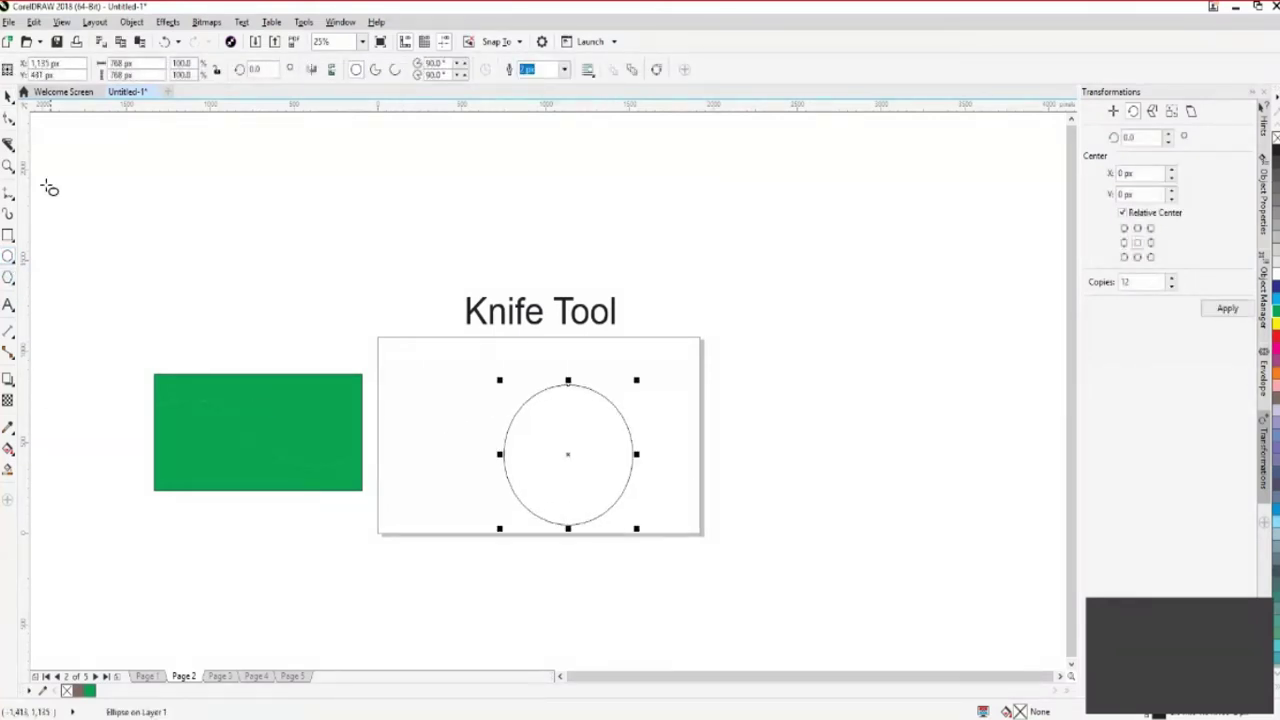
click(8, 96)
Center the circle on the page, and fill it with cyan
drag(568, 455, 543, 439)
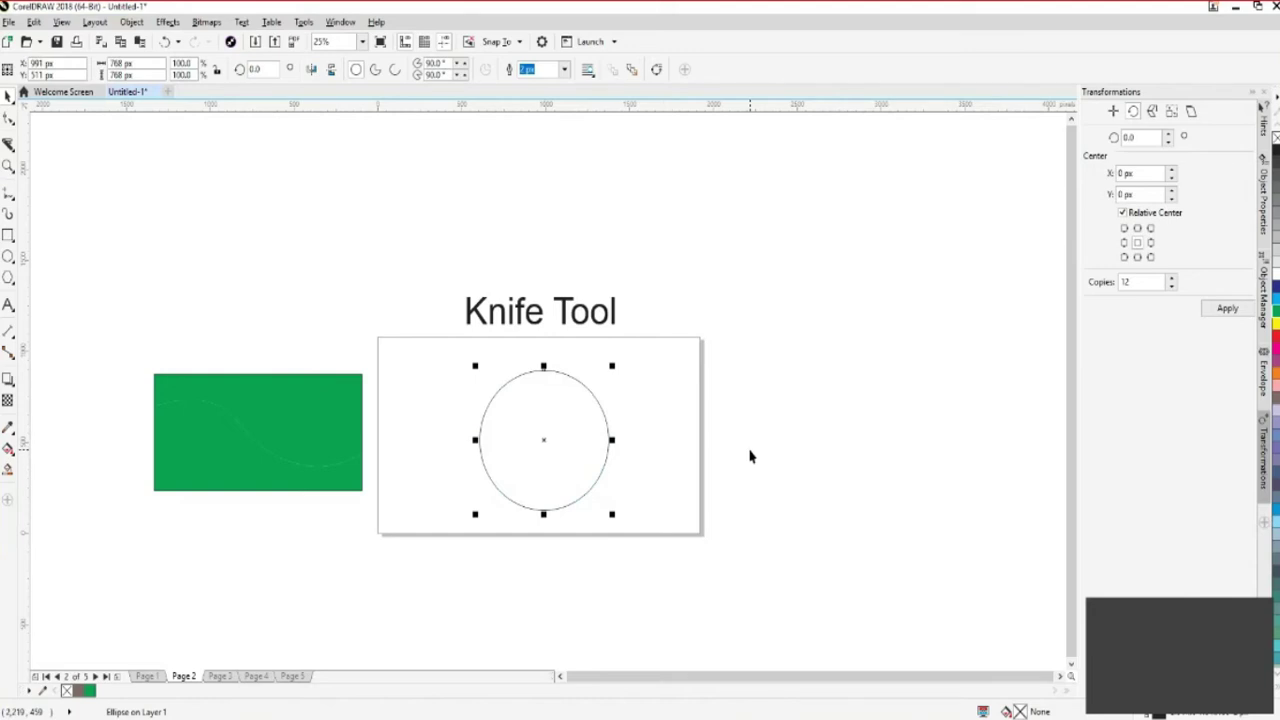
key(p)
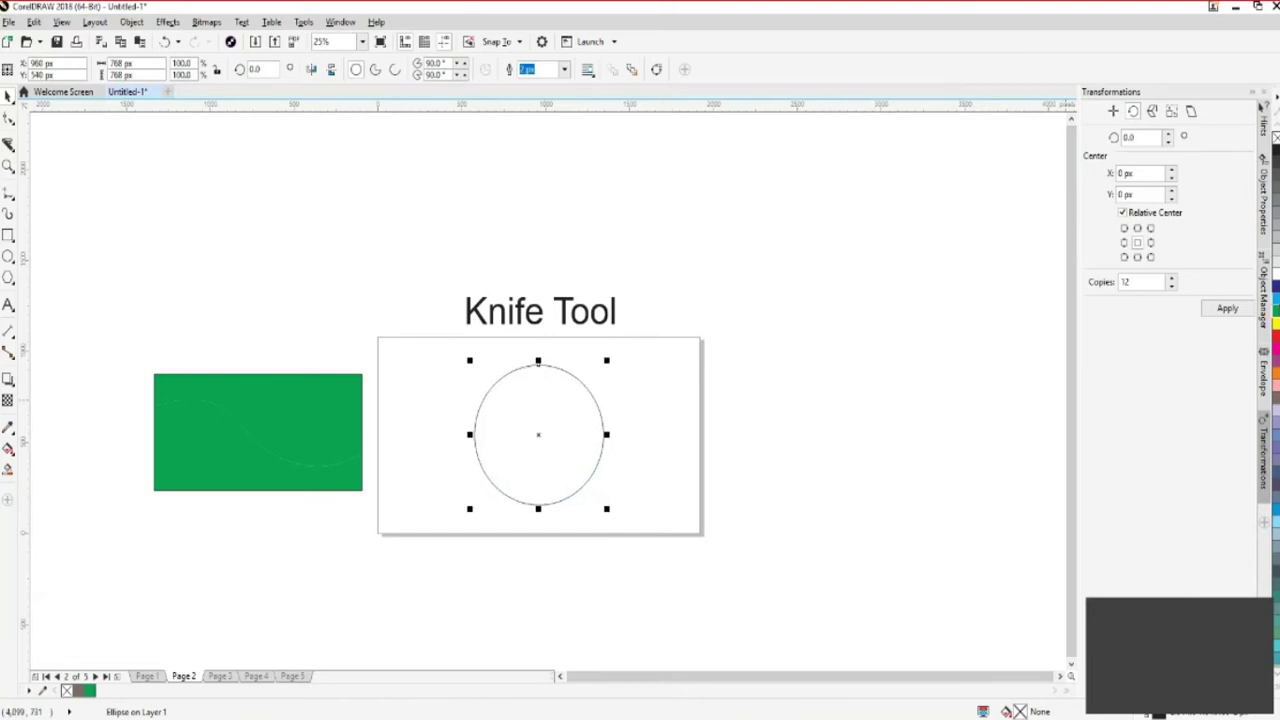
click(1275, 298)
click(650, 497)
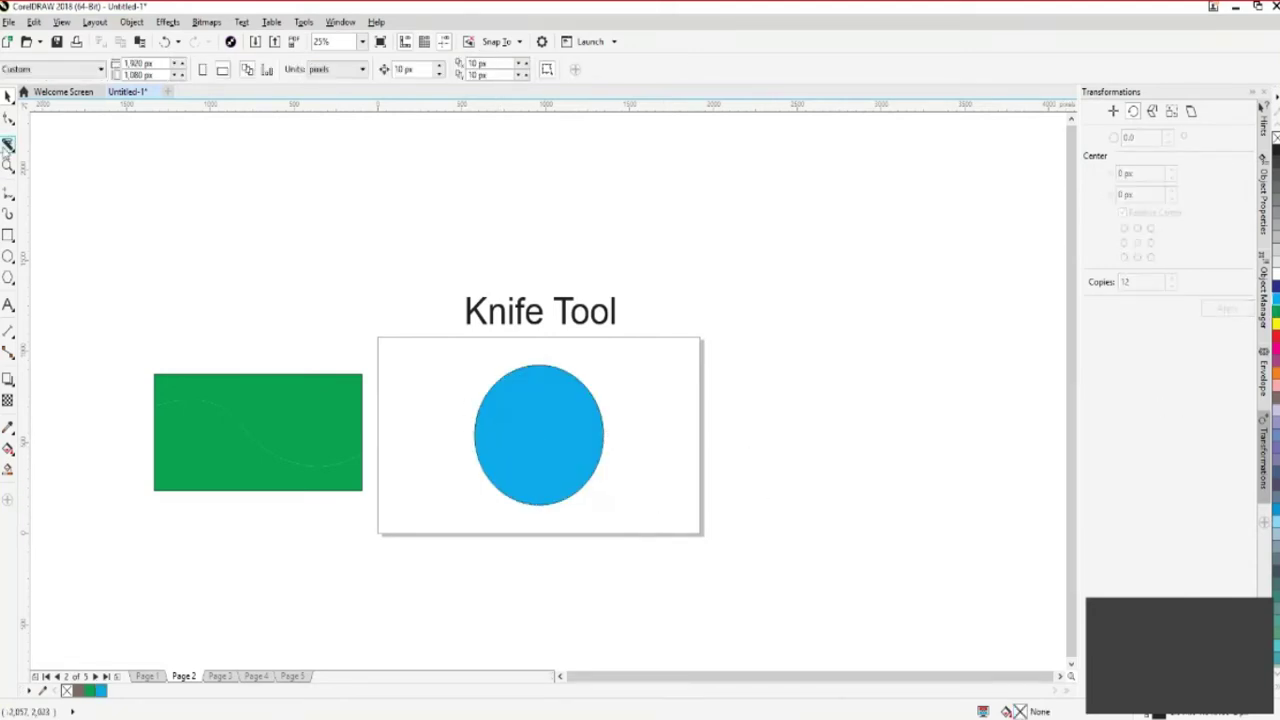
Cut the blue circle across its middle along an S-shaped curve with the Knife tool in Bézier mode, and deselect the pieces
click(8, 145)
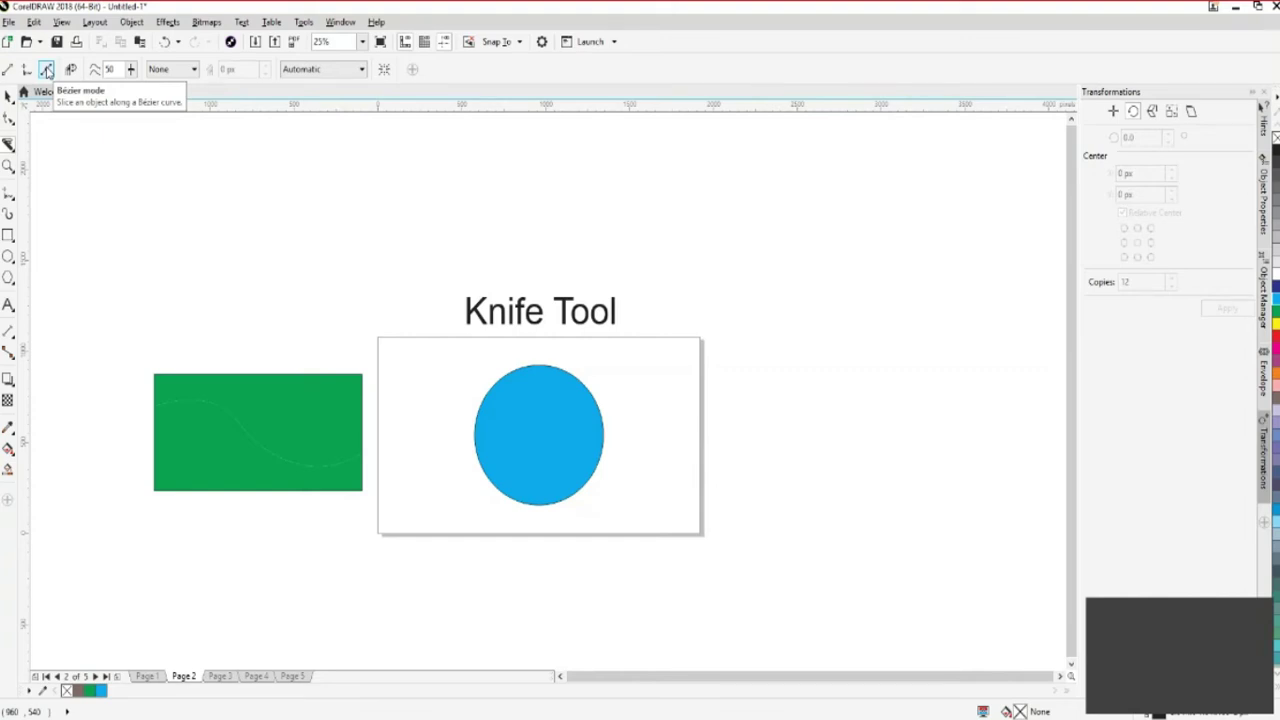
click(47, 70)
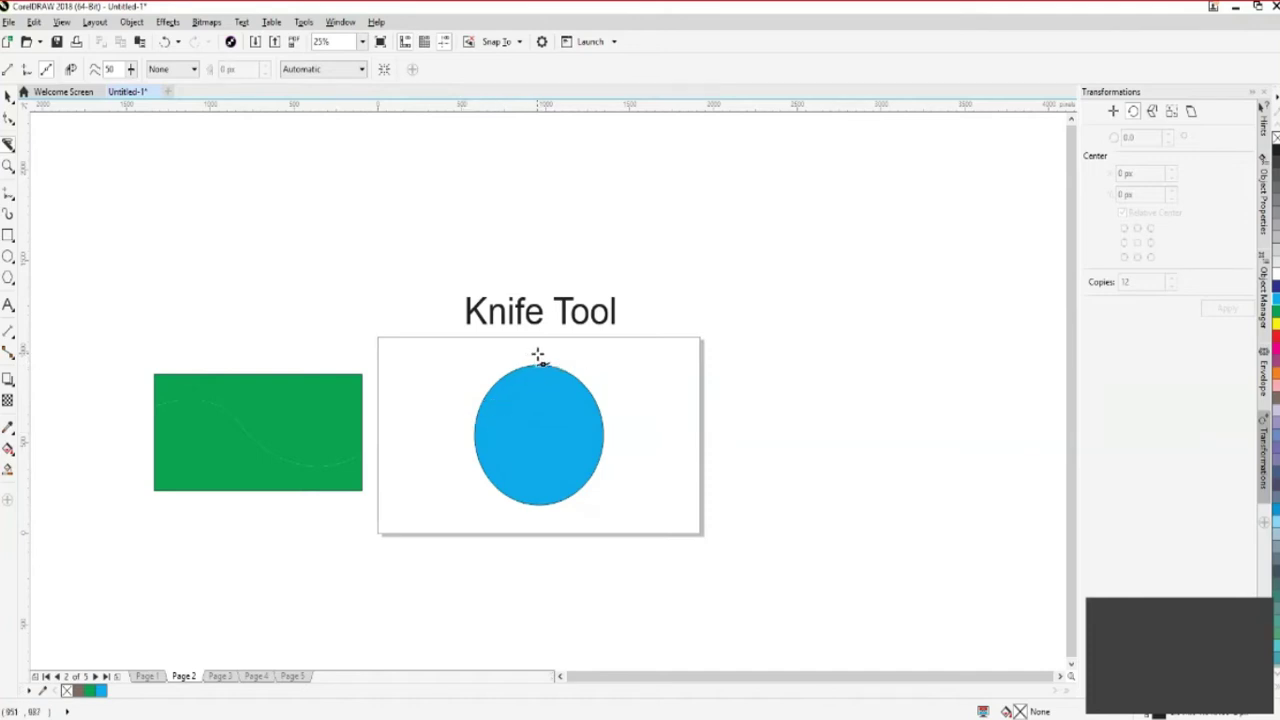
click(459, 431)
drag(540, 435, 574, 486)
drag(638, 423, 665, 390)
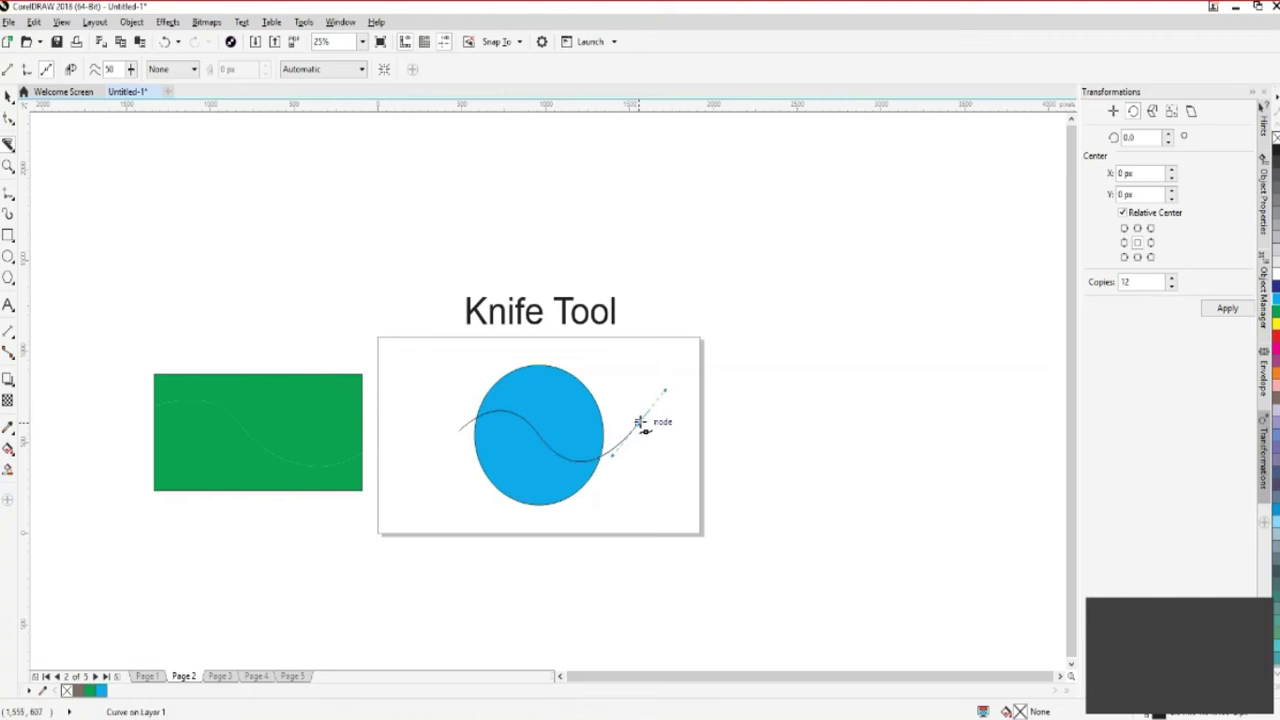
double_click(640, 424)
click(8, 96)
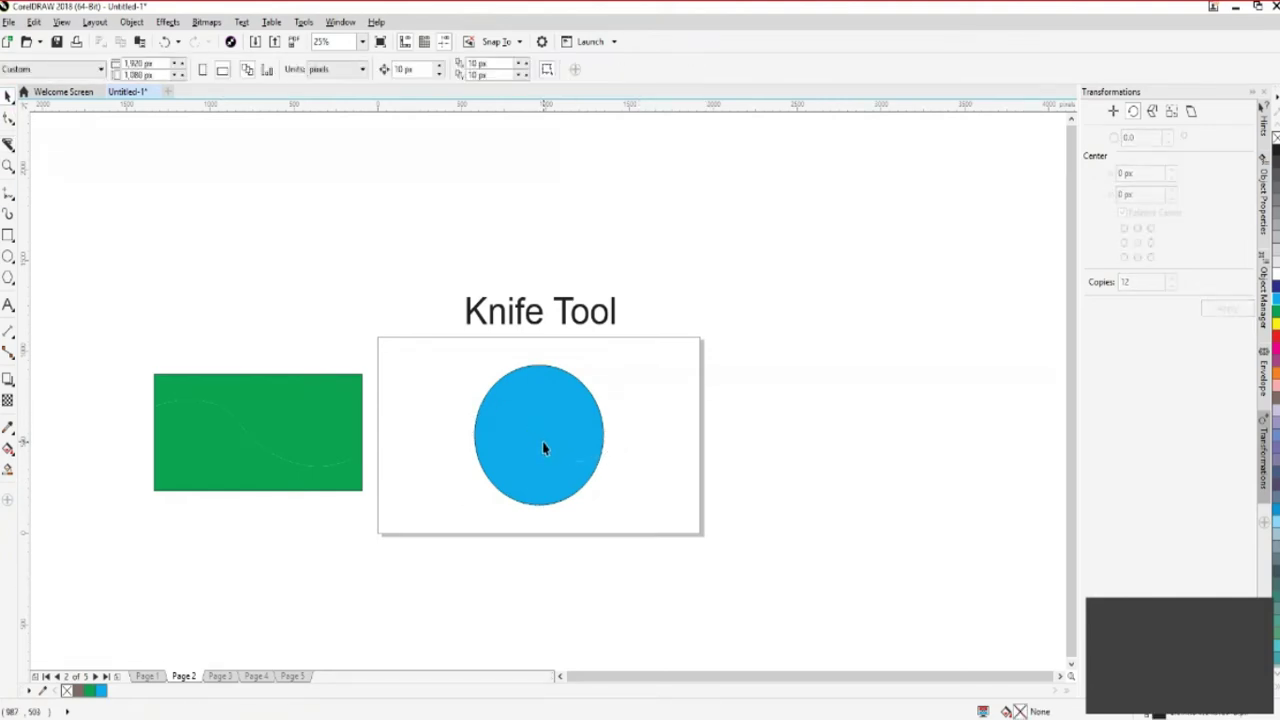
Pull the upper piece of the cut circle up and to the right, undo the move, and deselect it
key(ctrl+g)
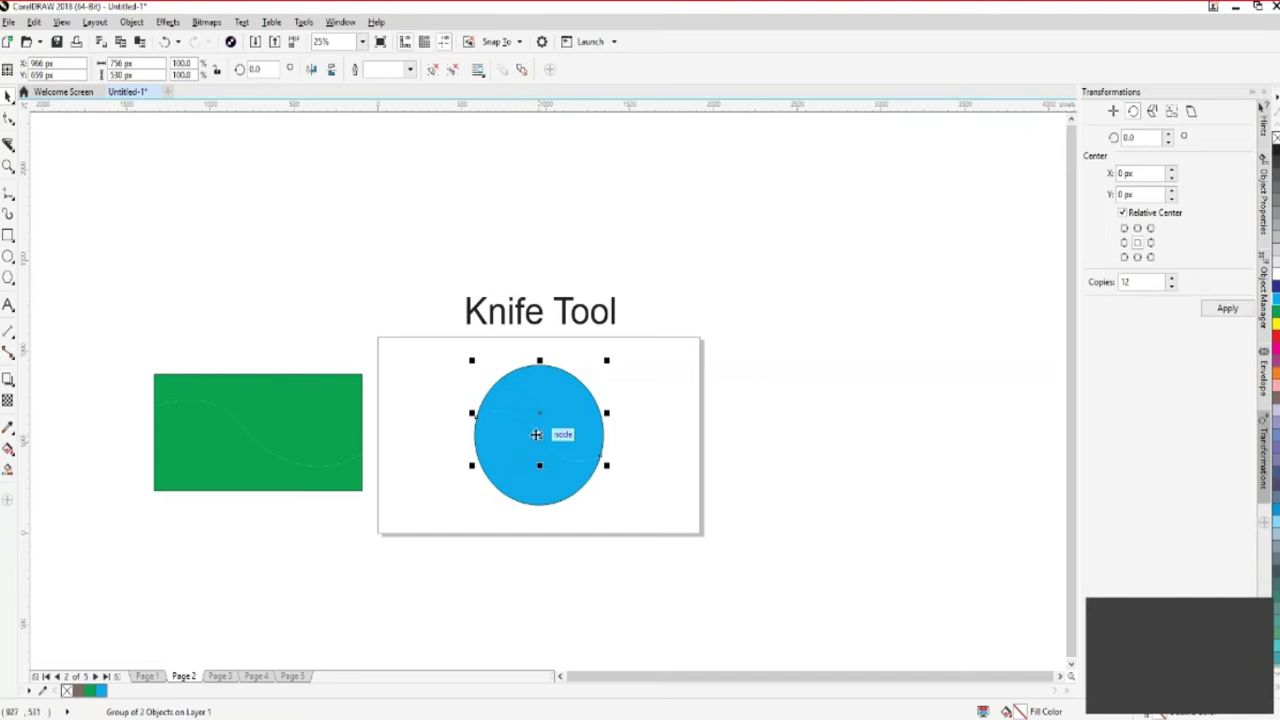
click(620, 452)
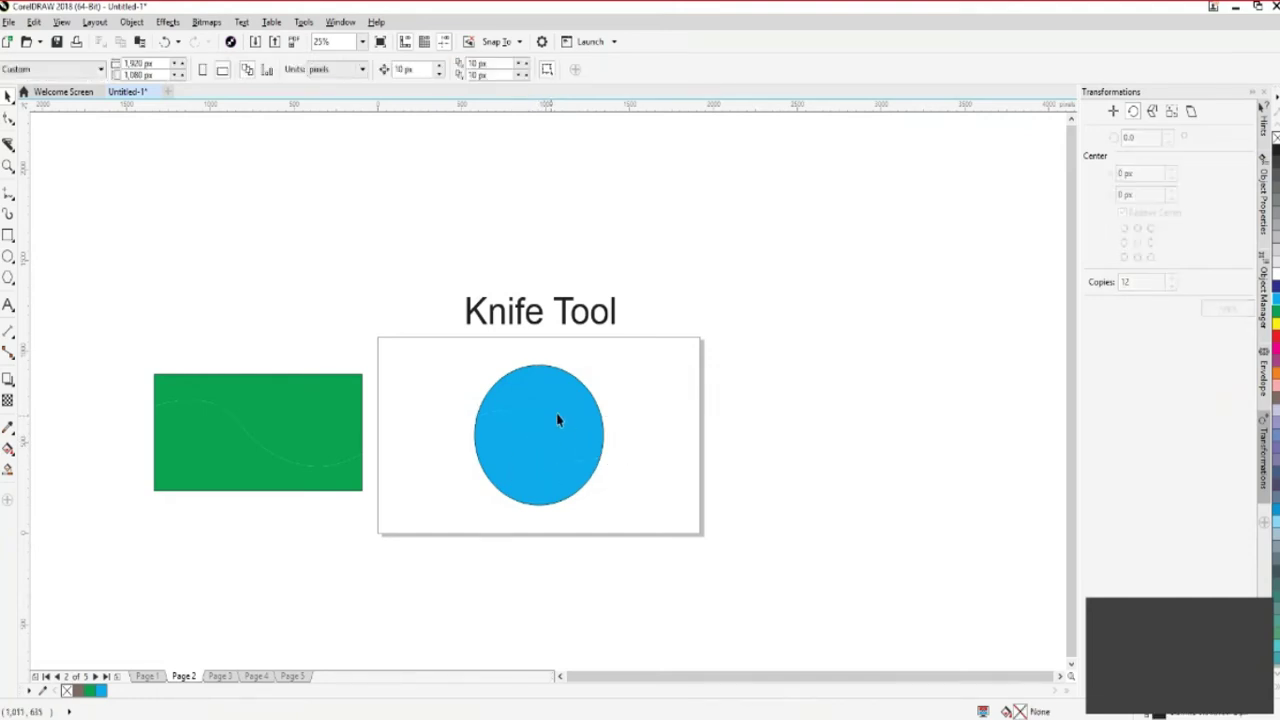
drag(566, 432, 620, 437)
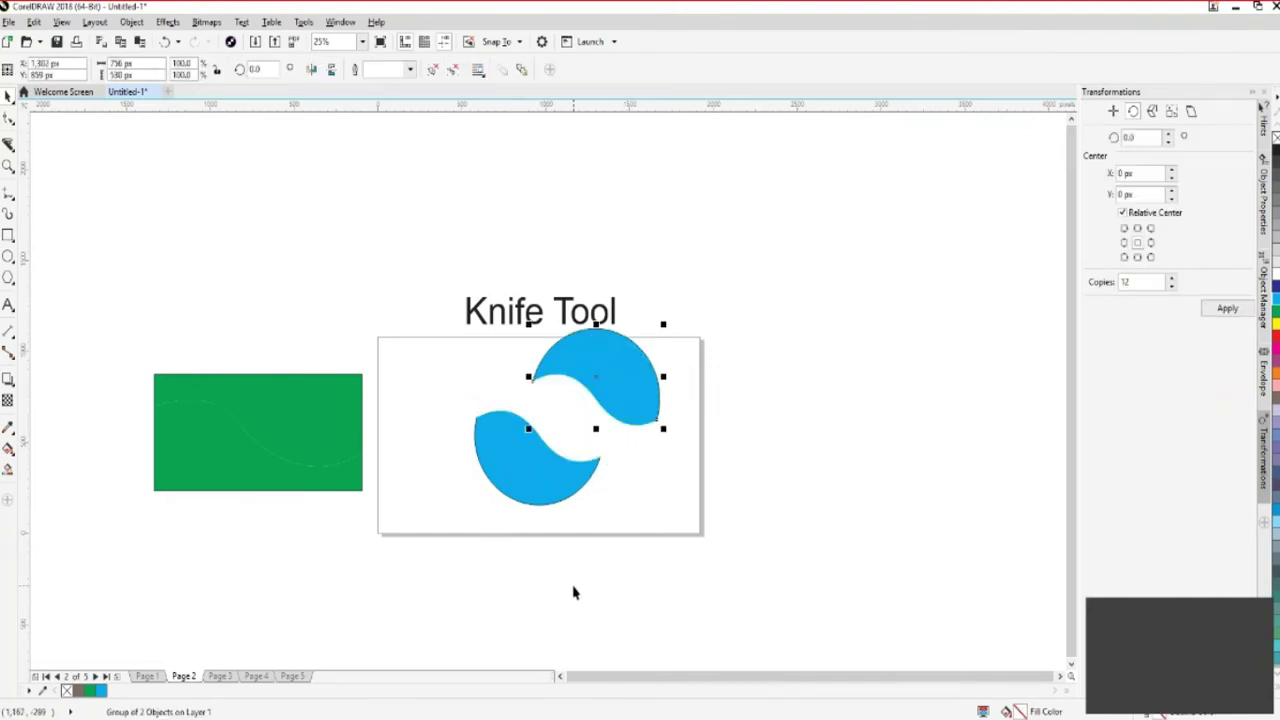
key(ctrl+z)
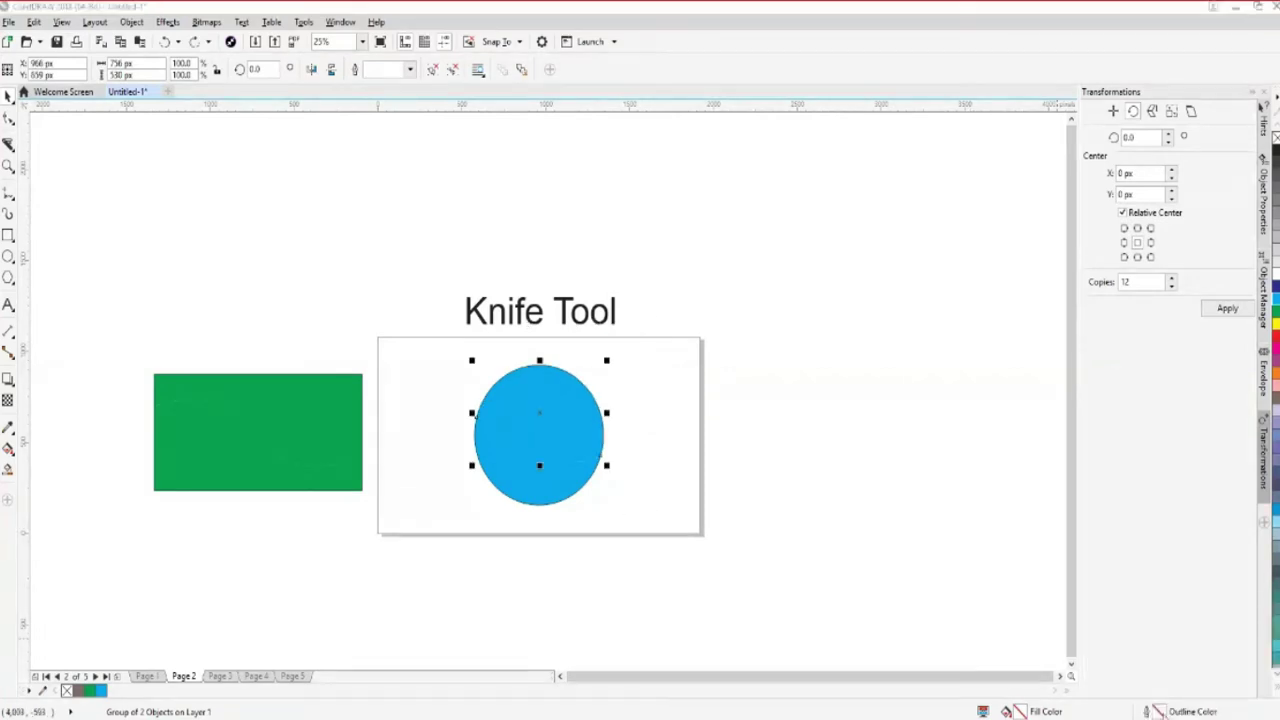
click(697, 541)
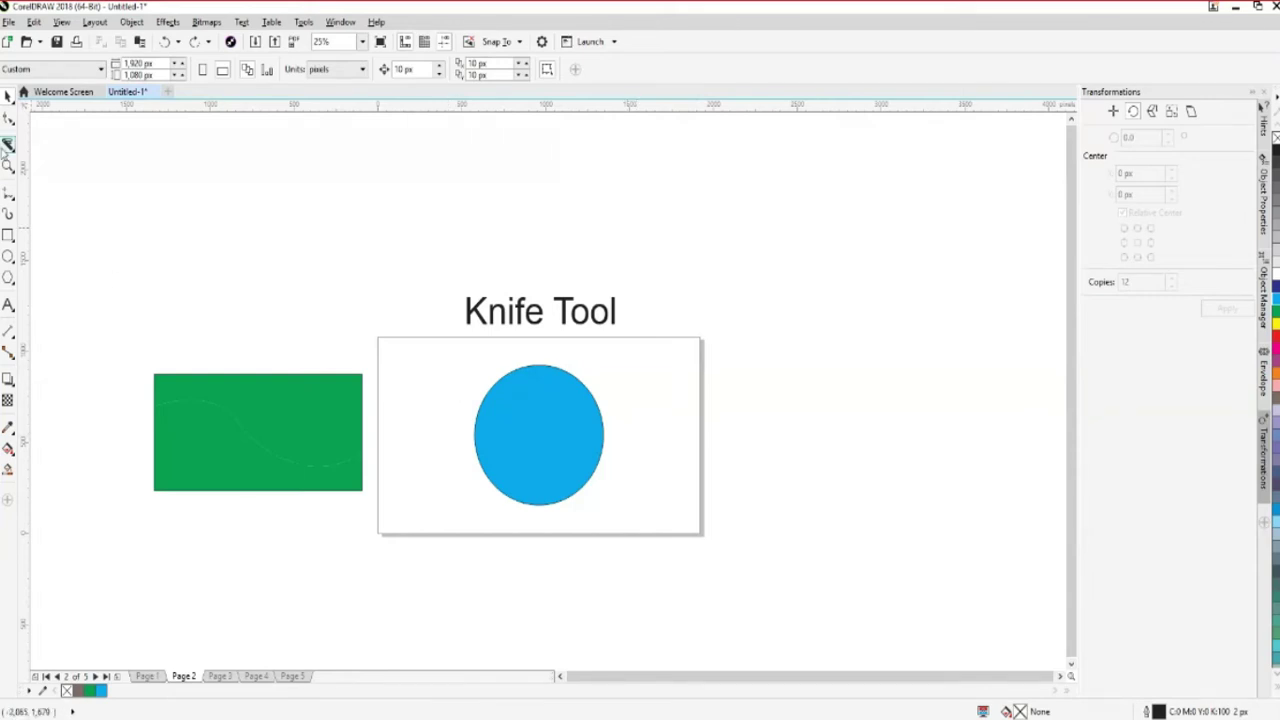
Undo the circle's Bézier cut and its cyan fill, returning to the whole outlined circle
key(ctrl+z)
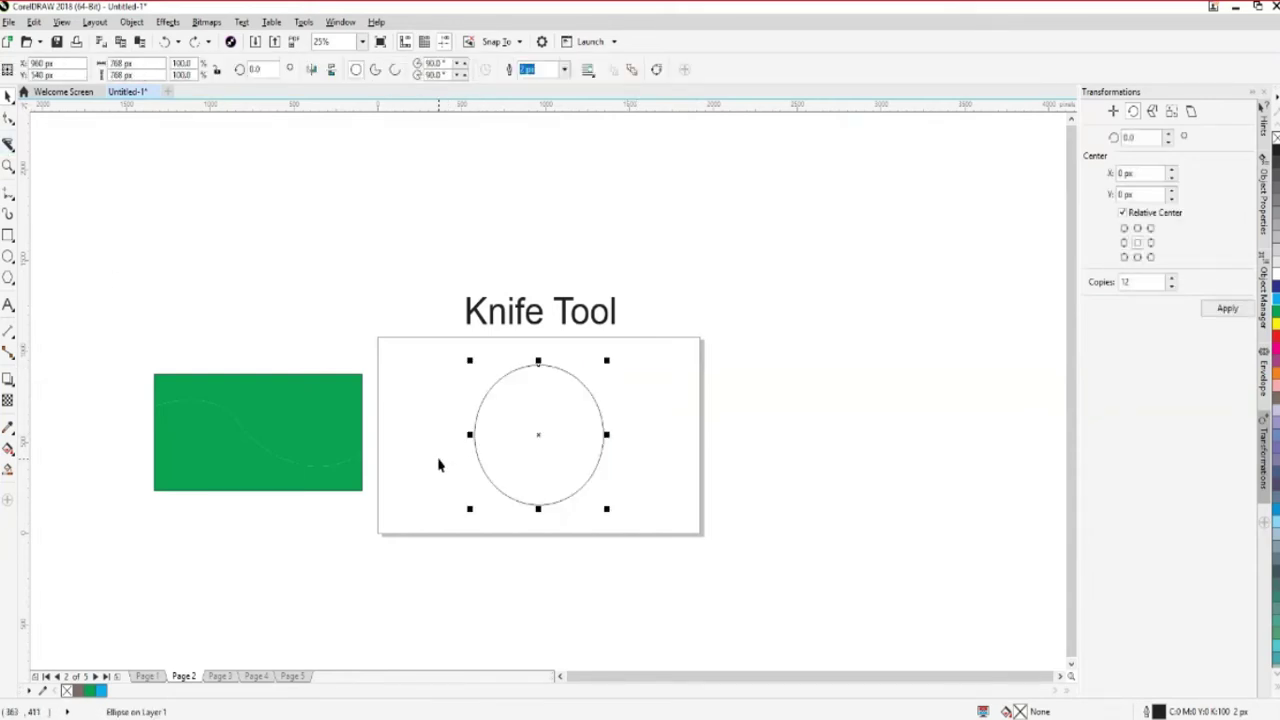
click(675, 486)
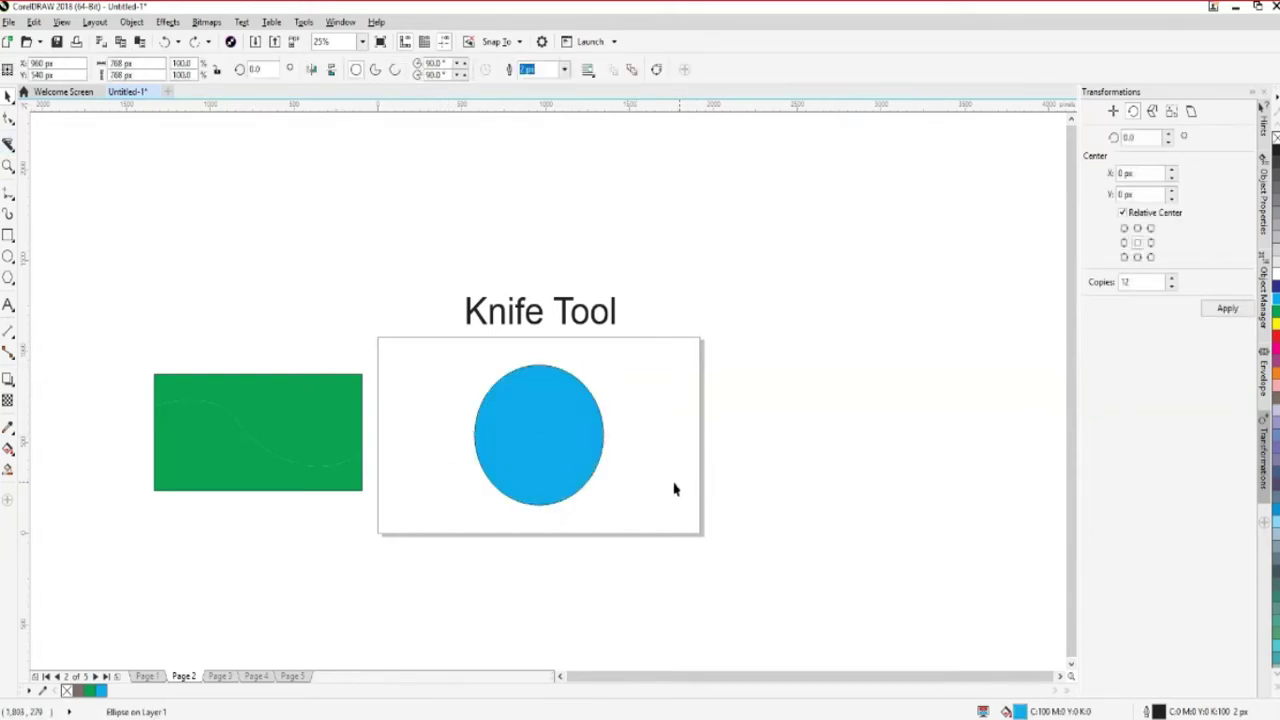
click(8, 145)
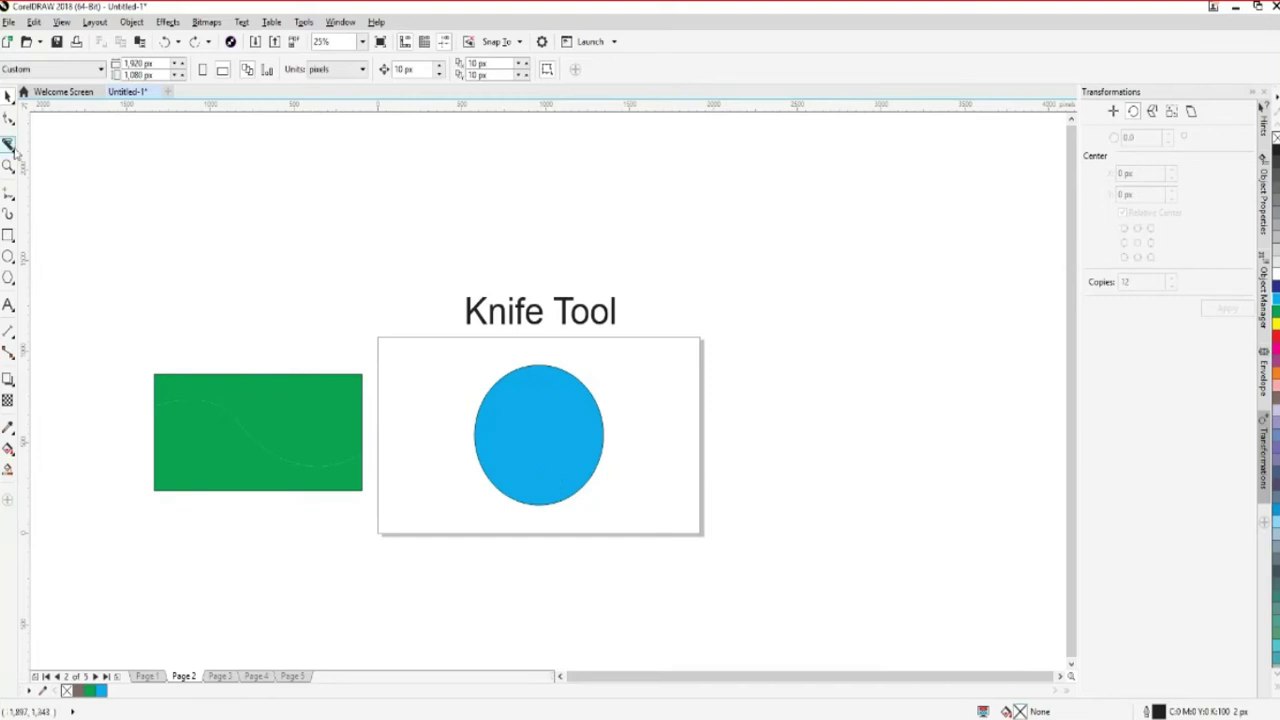
click(8, 96)
click(546, 466)
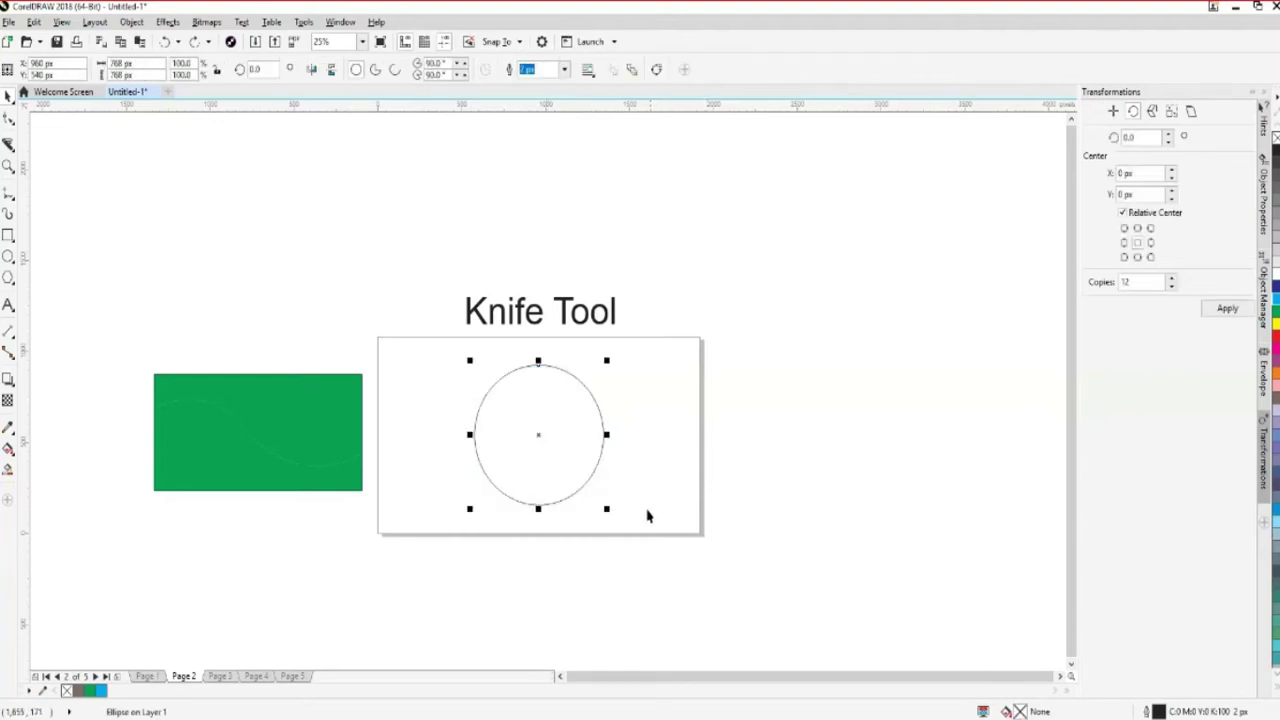
Cut the outlined circle along an S-shaped Bézier curve with the Knife tool, leaving auto-close off, and deselect the pieces
click(600, 494)
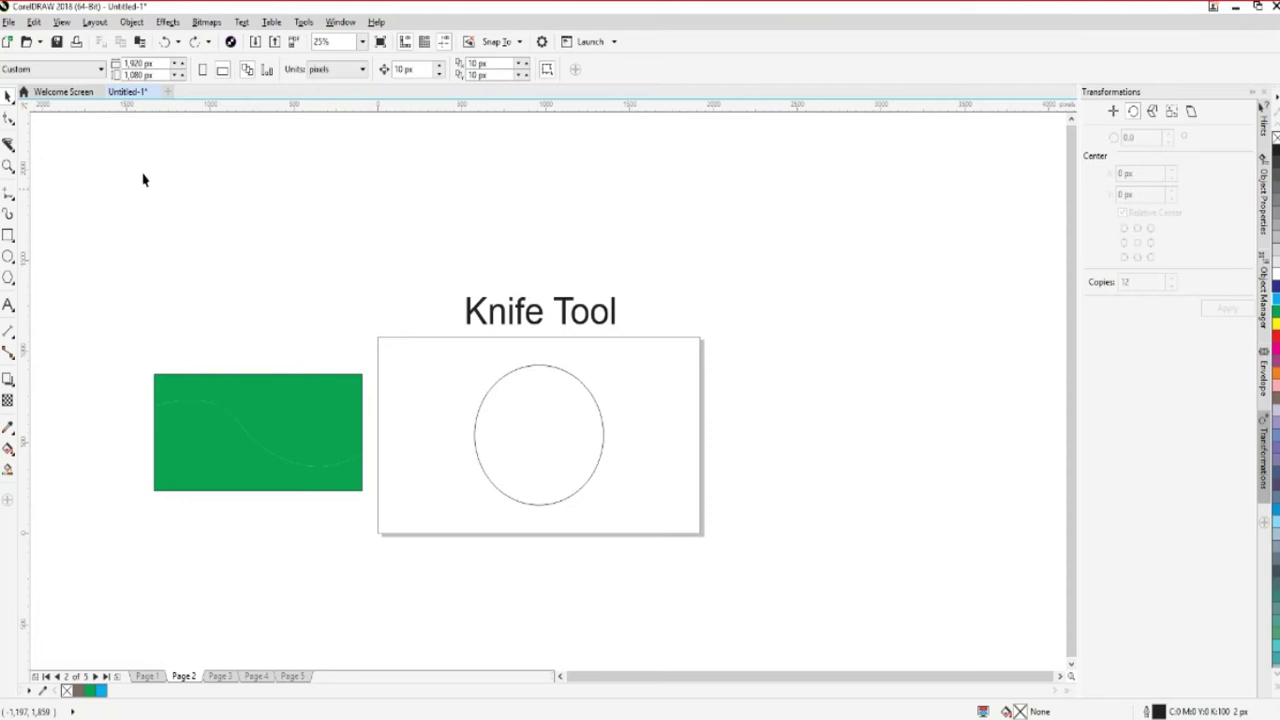
click(8, 144)
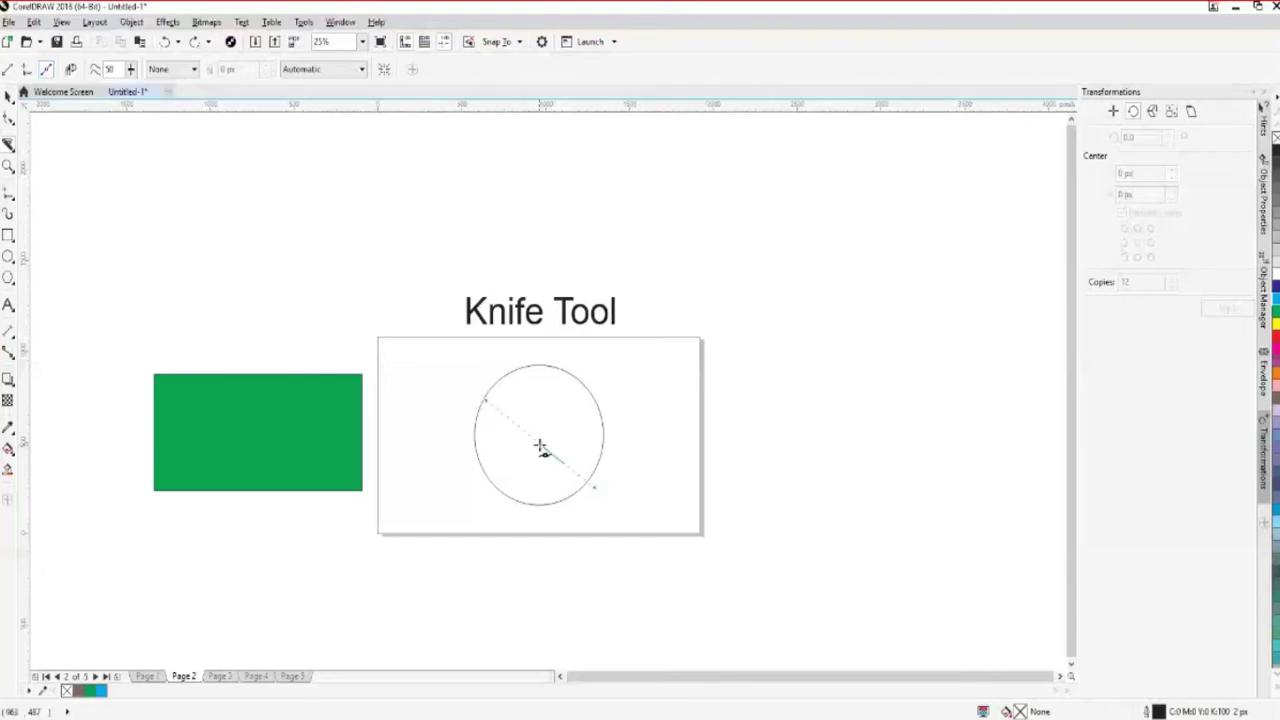
key(Escape)
mouse_move(462, 412)
mouse_down()
mouse_move(500, 416)
mouse_move(580, 492)
mouse_up()
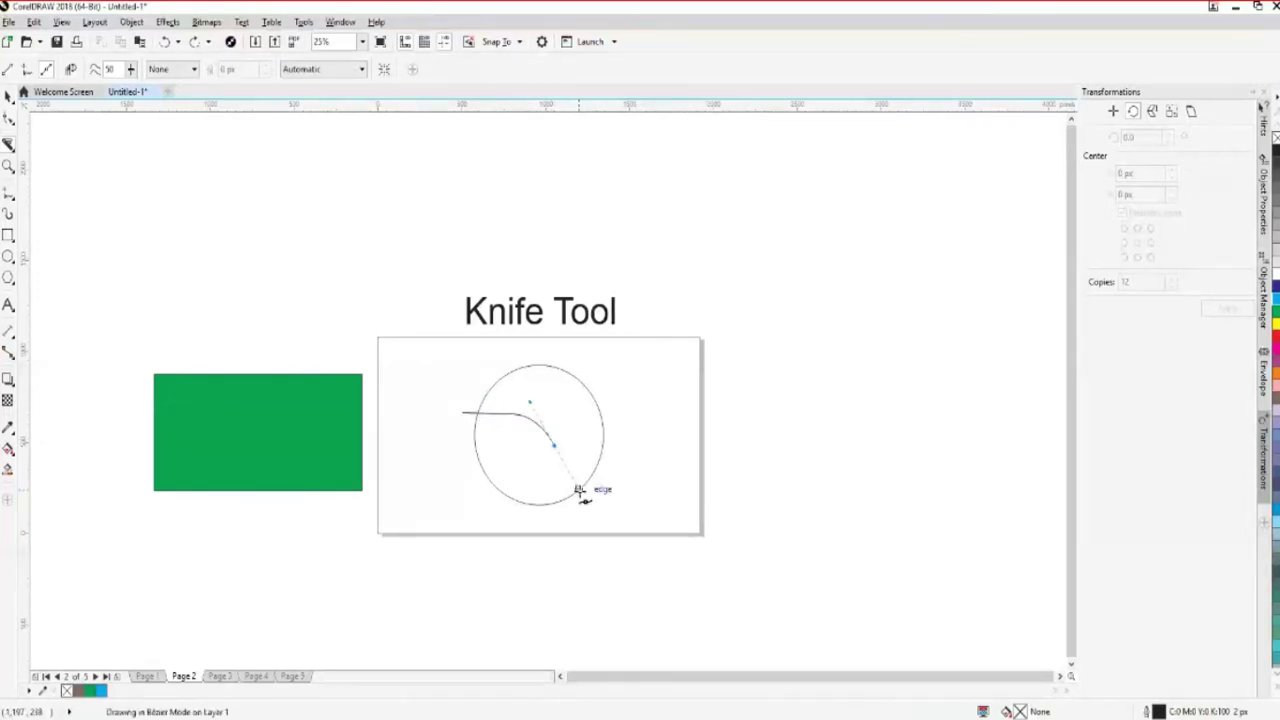
drag(659, 484, 704, 471)
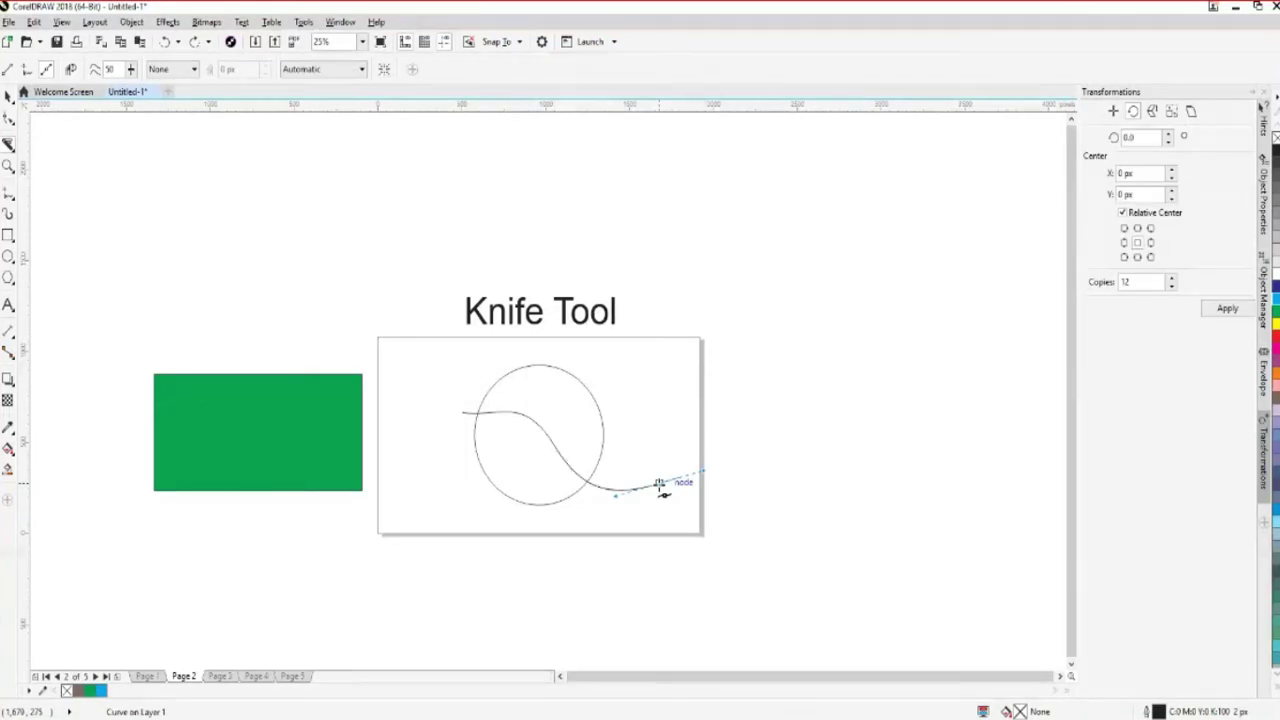
double_click(659, 484)
click(8, 96)
click(603, 458)
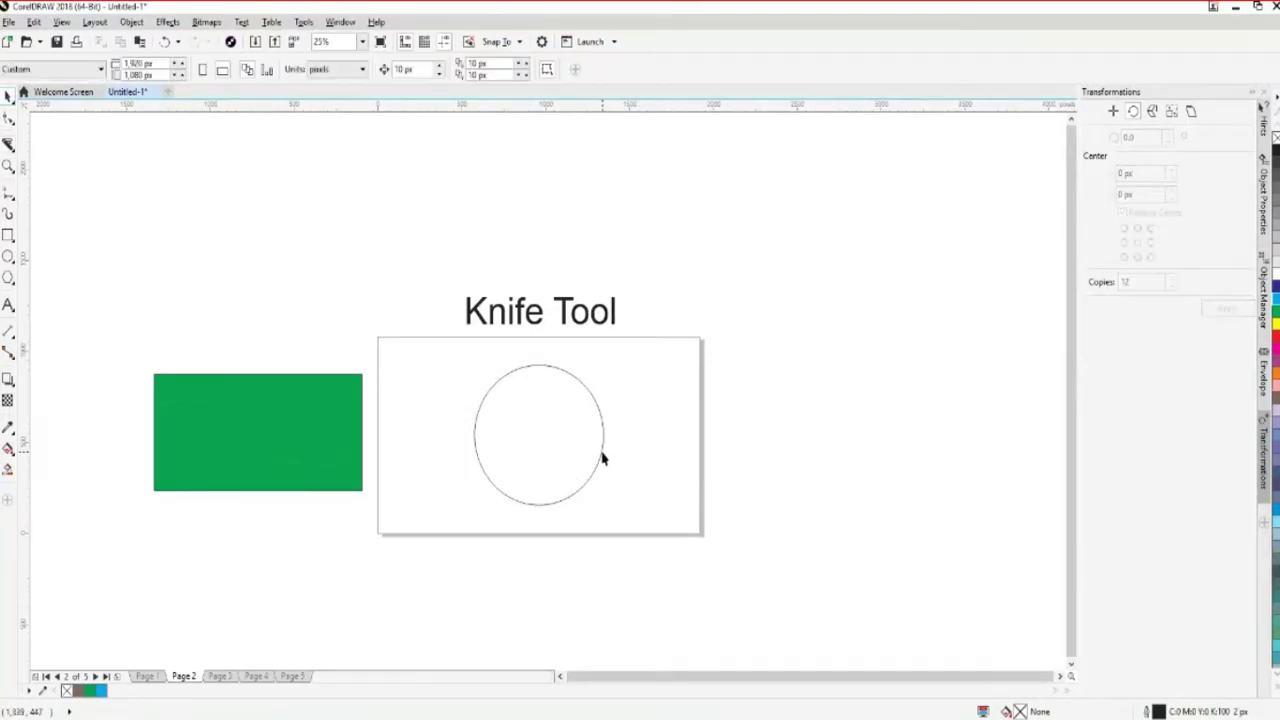
Pull the two open arcs of the cut circle apart, the upper one rightward and the lower one leftward
drag(603, 458, 663, 449)
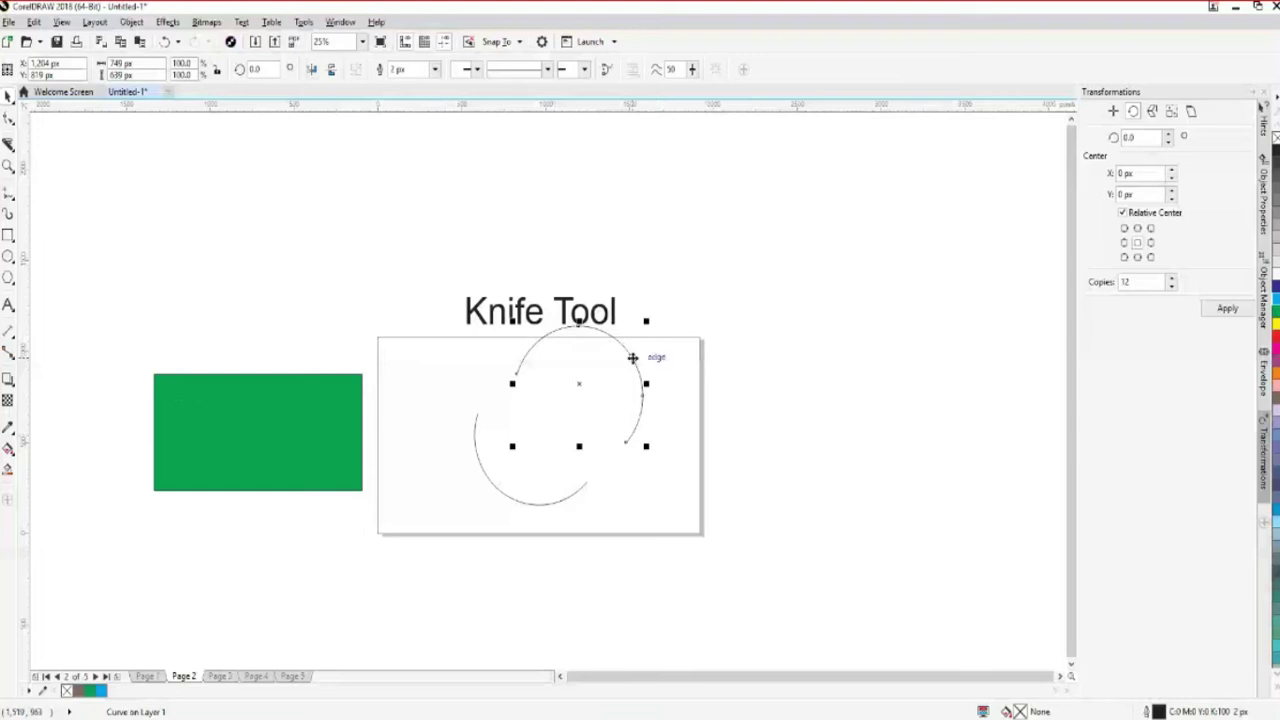
drag(633, 357, 628, 397)
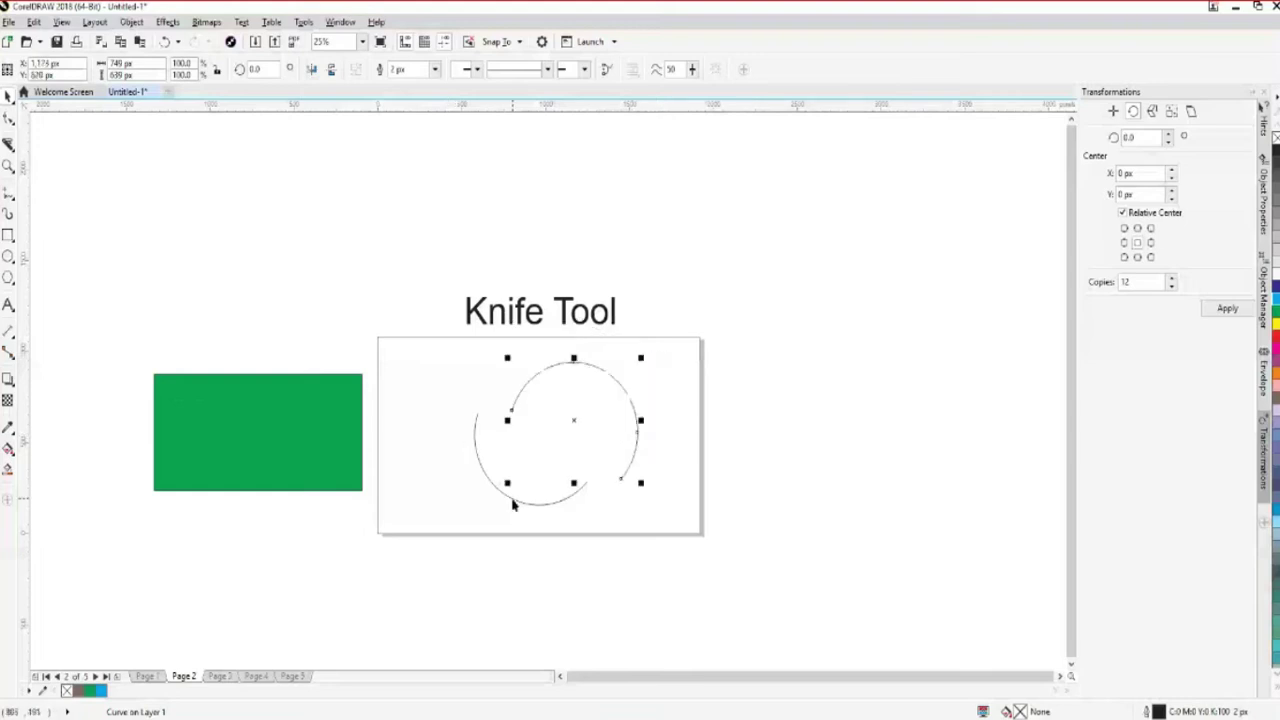
drag(492, 508, 442, 499)
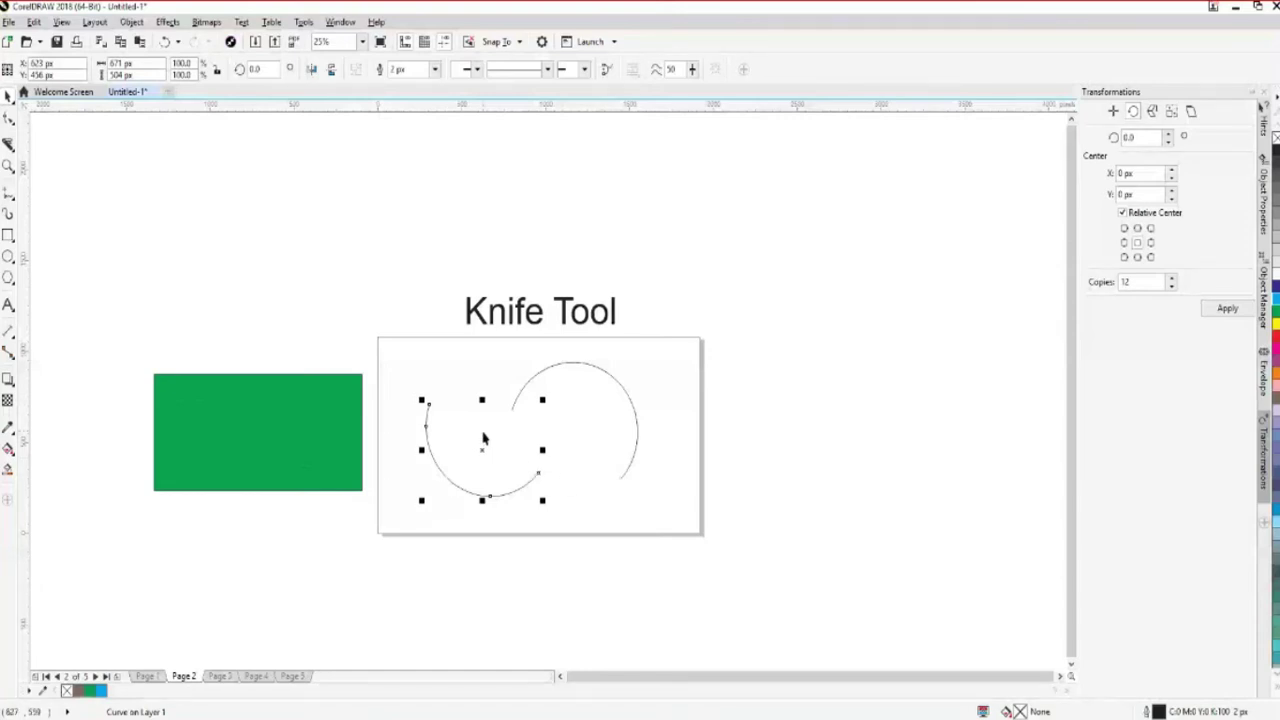
Undo the arc moves and the open Bézier cut, restoring the whole outlined circle, and leave it deselected
click(12, 147)
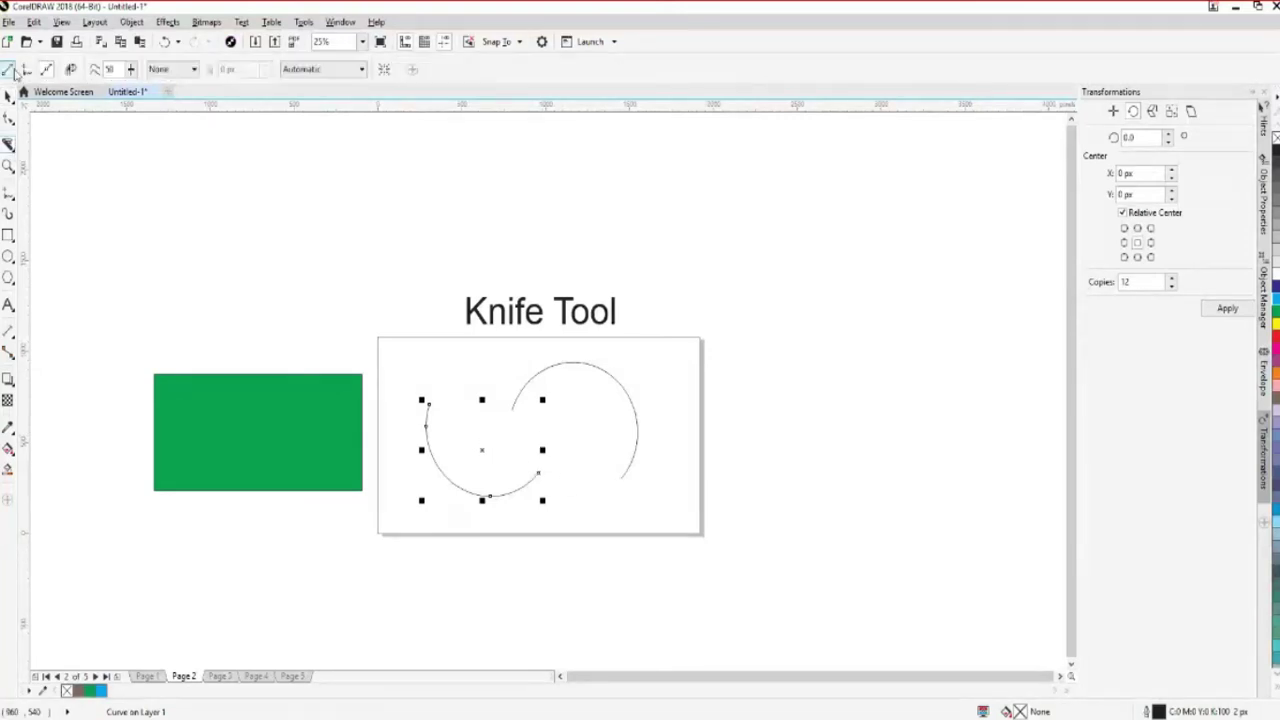
click(46, 69)
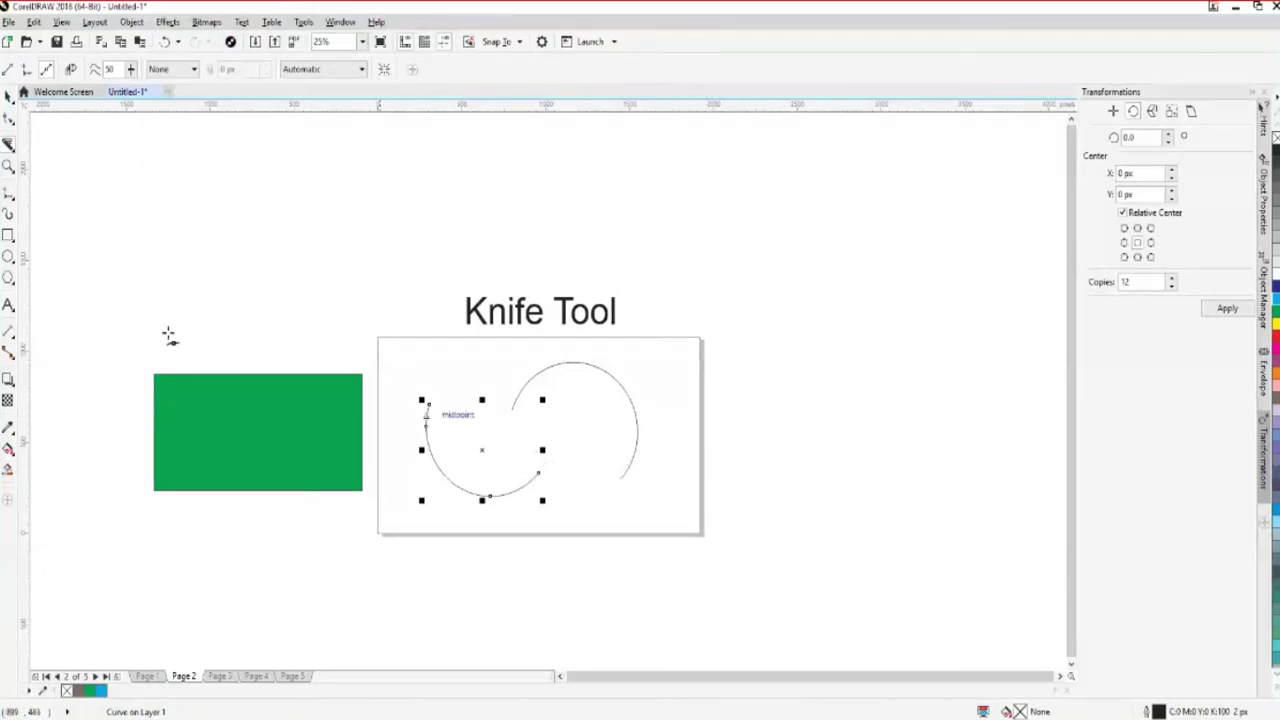
key(ctrl+z)
key(ctrl+z)
key(ctrl+z)
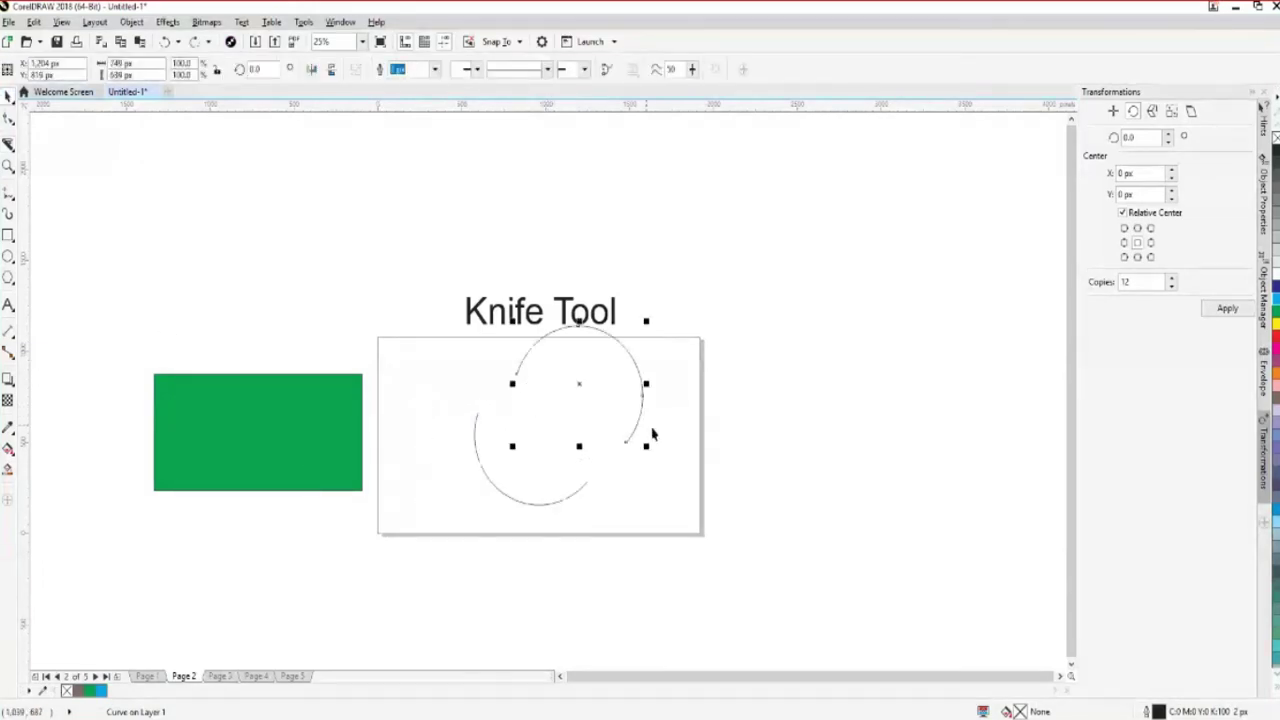
click(669, 449)
click(586, 489)
click(618, 501)
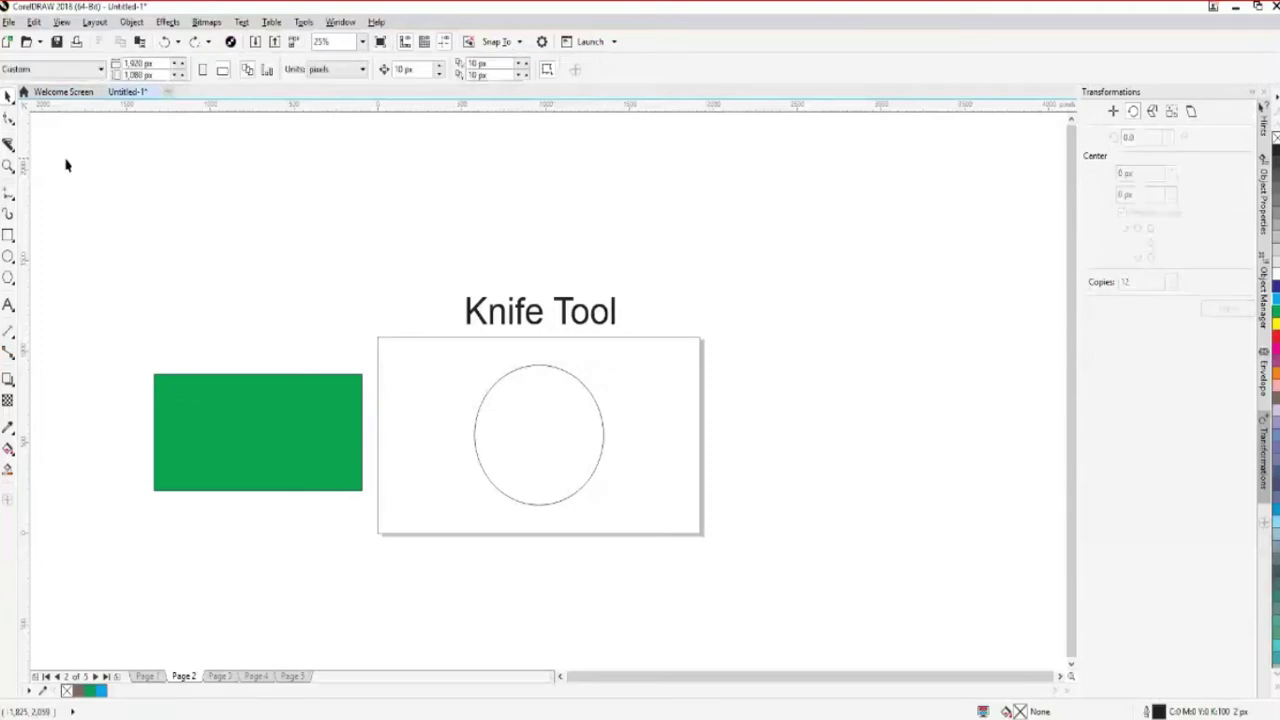
Cut the circle diagonally with a straight 2-point Knife cut with auto-close on, and move the upper half up and right
click(8, 145)
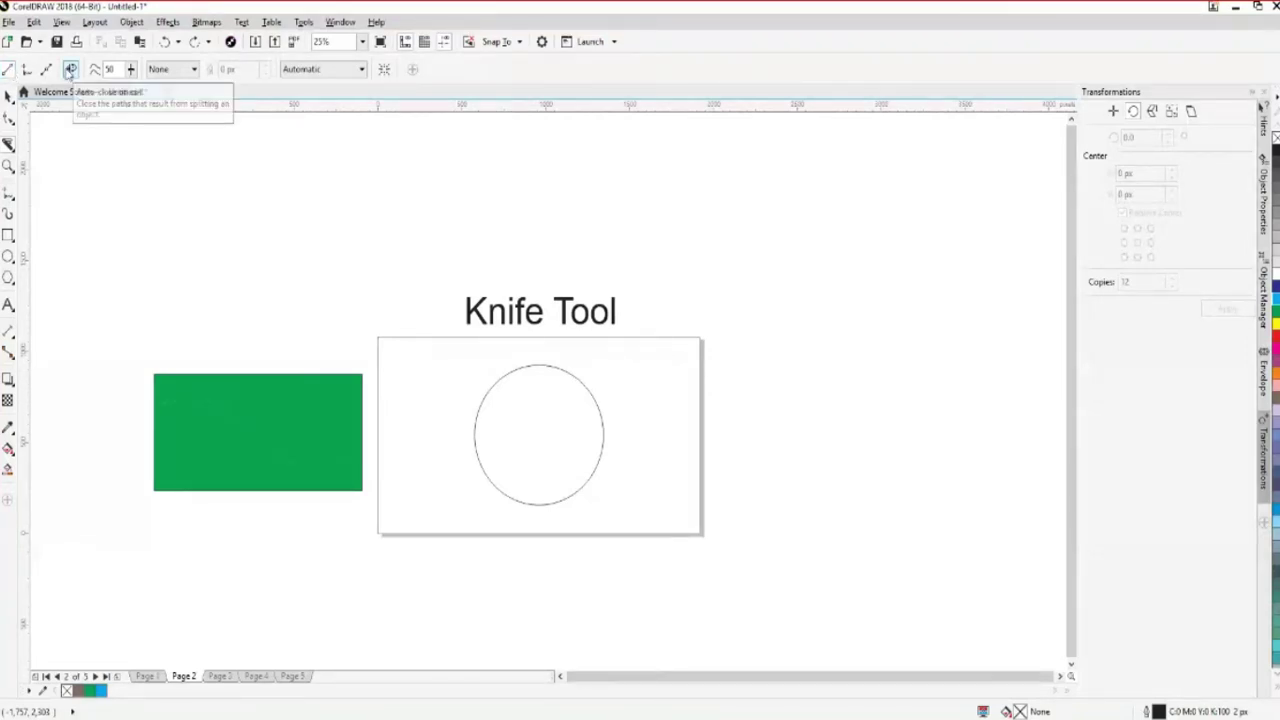
drag(483, 400, 619, 488)
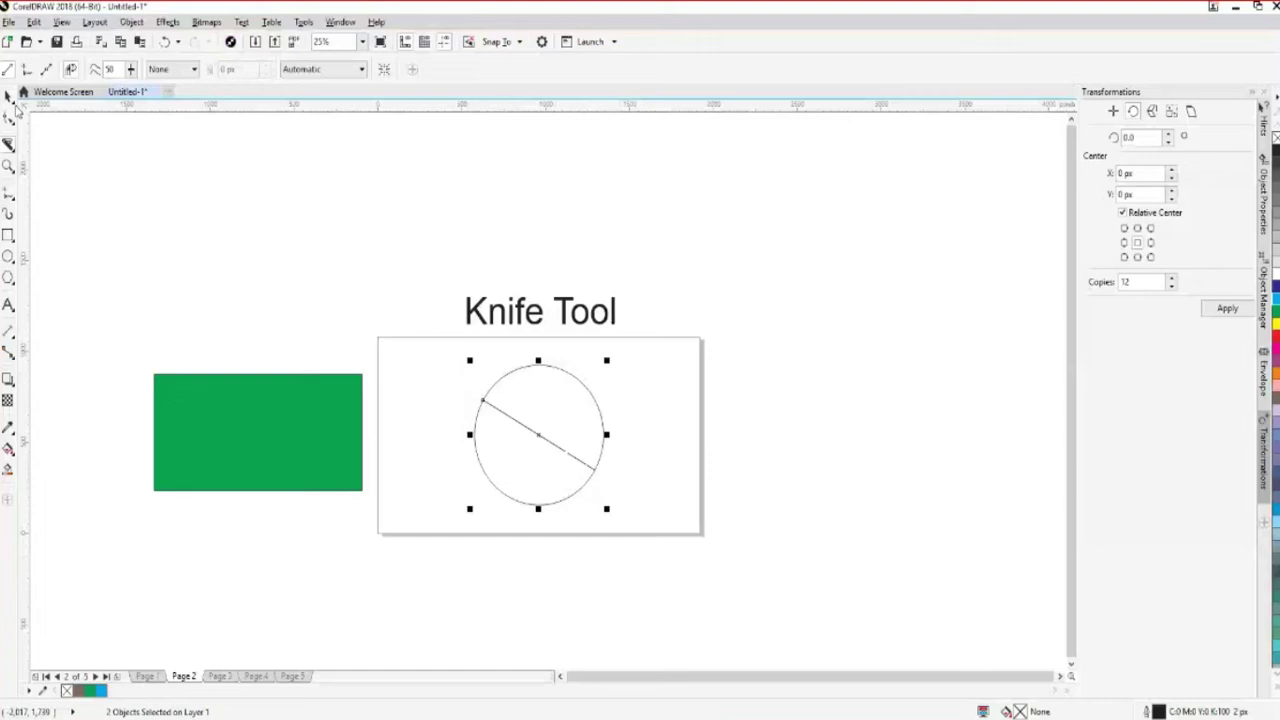
key(space)
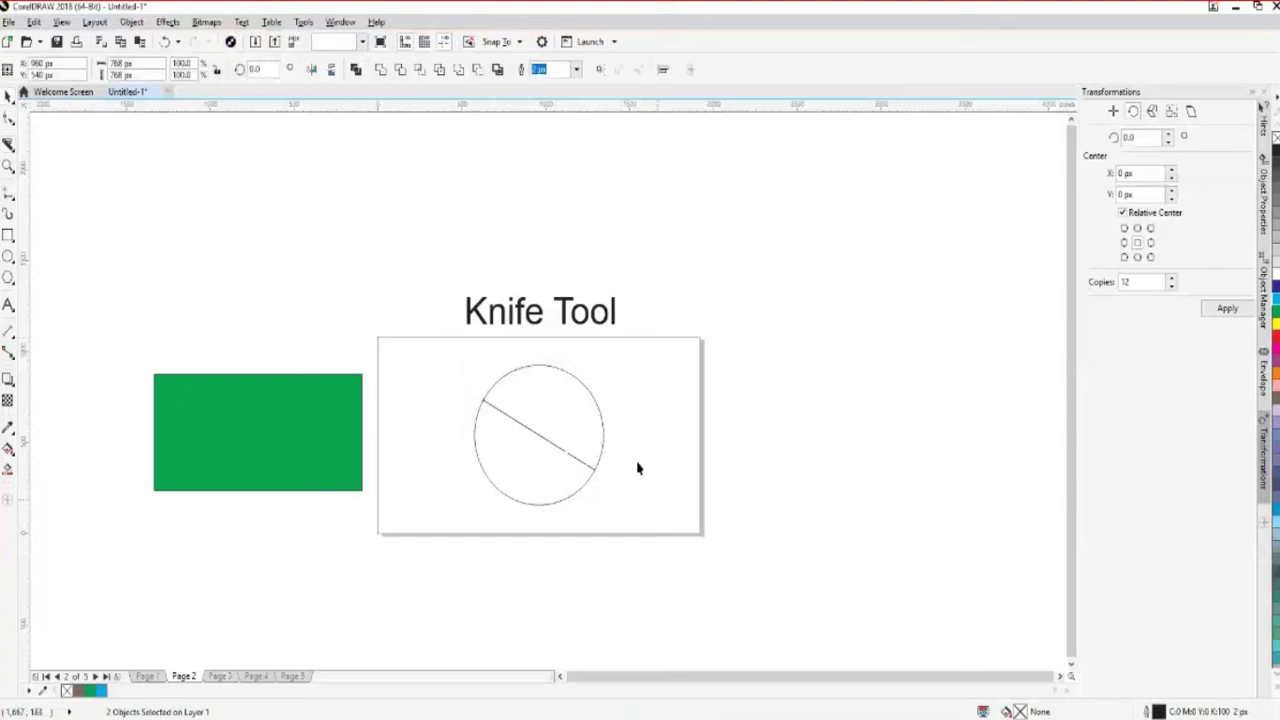
drag(604, 436, 626, 437)
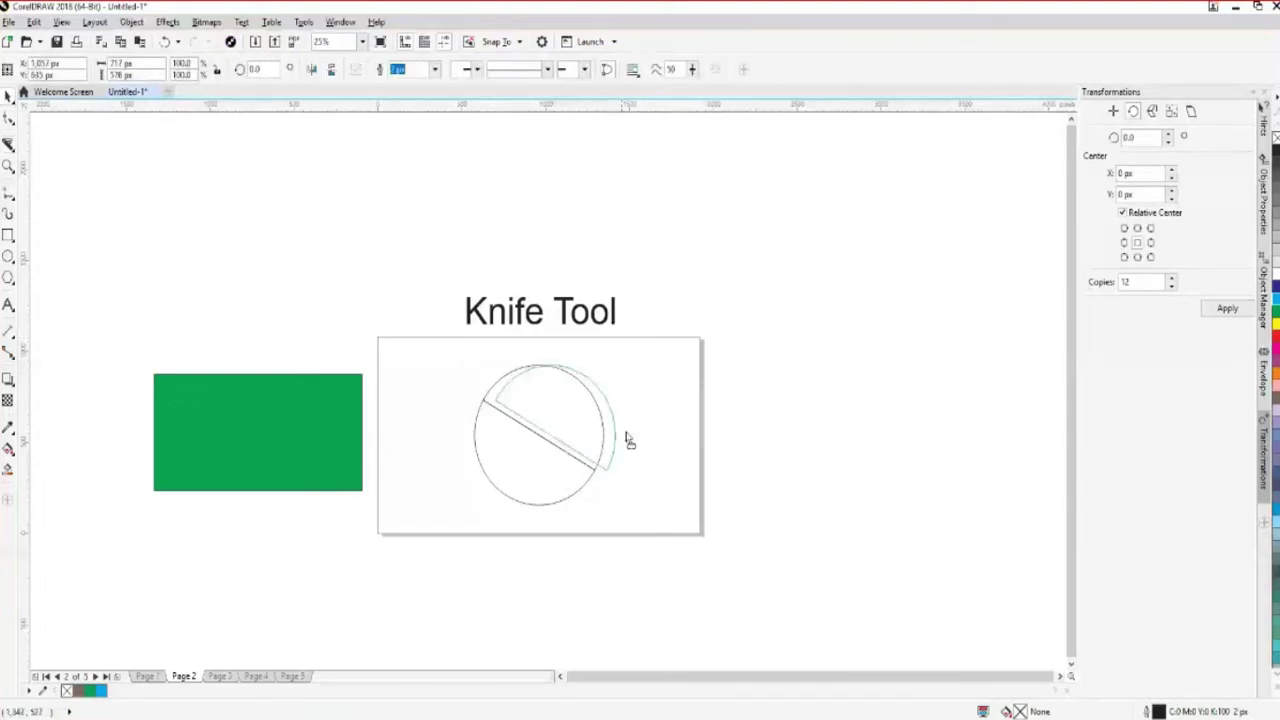
drag(626, 437, 731, 419)
Try several palette colours on the upper half of the circle, and fill it with green
click(1275, 436)
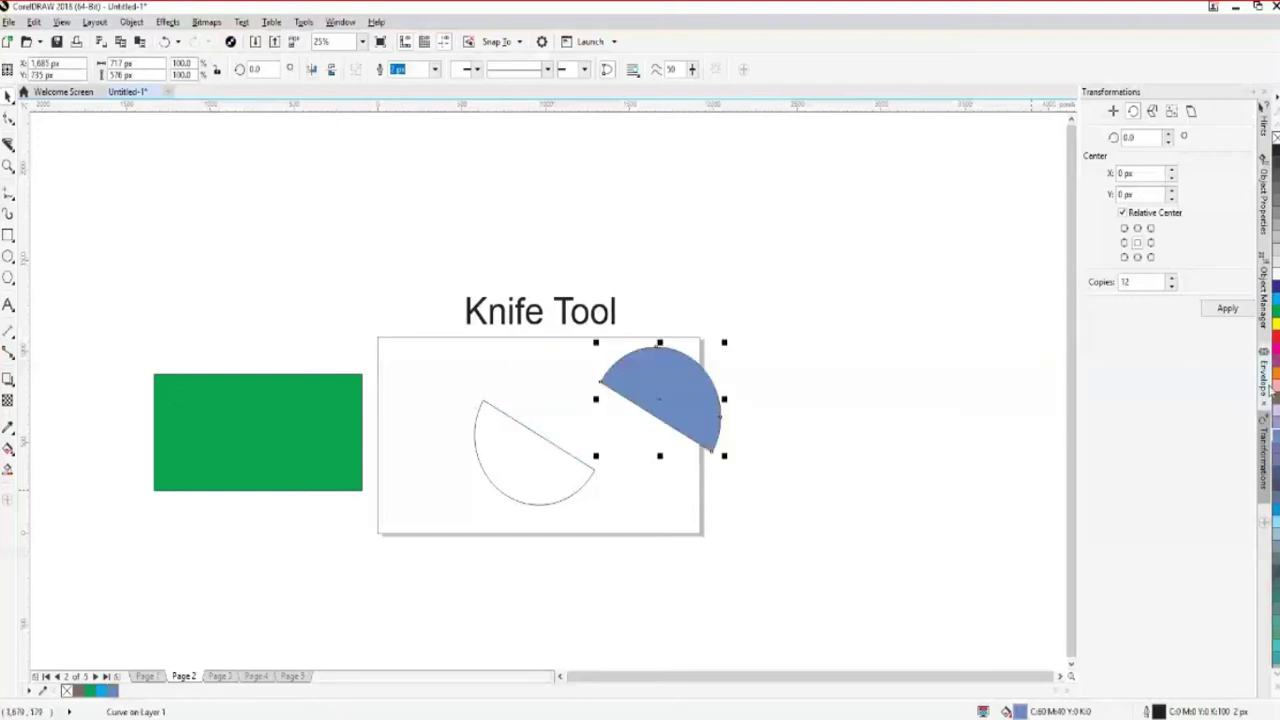
click(1275, 386)
click(1275, 360)
click(1275, 311)
click(1275, 298)
click(1275, 273)
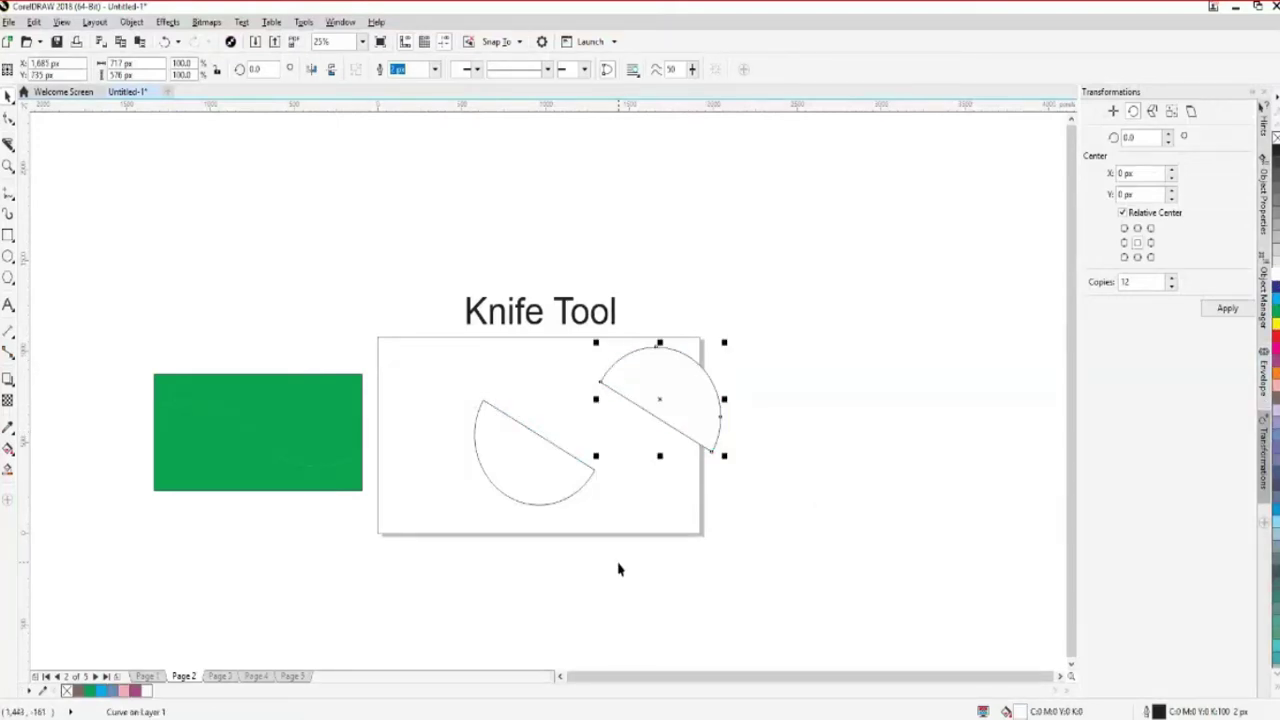
click(1274, 300)
Fill the circle's lower half with orange, and reunite both halves to the right of the page with a narrow gap between them
click(550, 505)
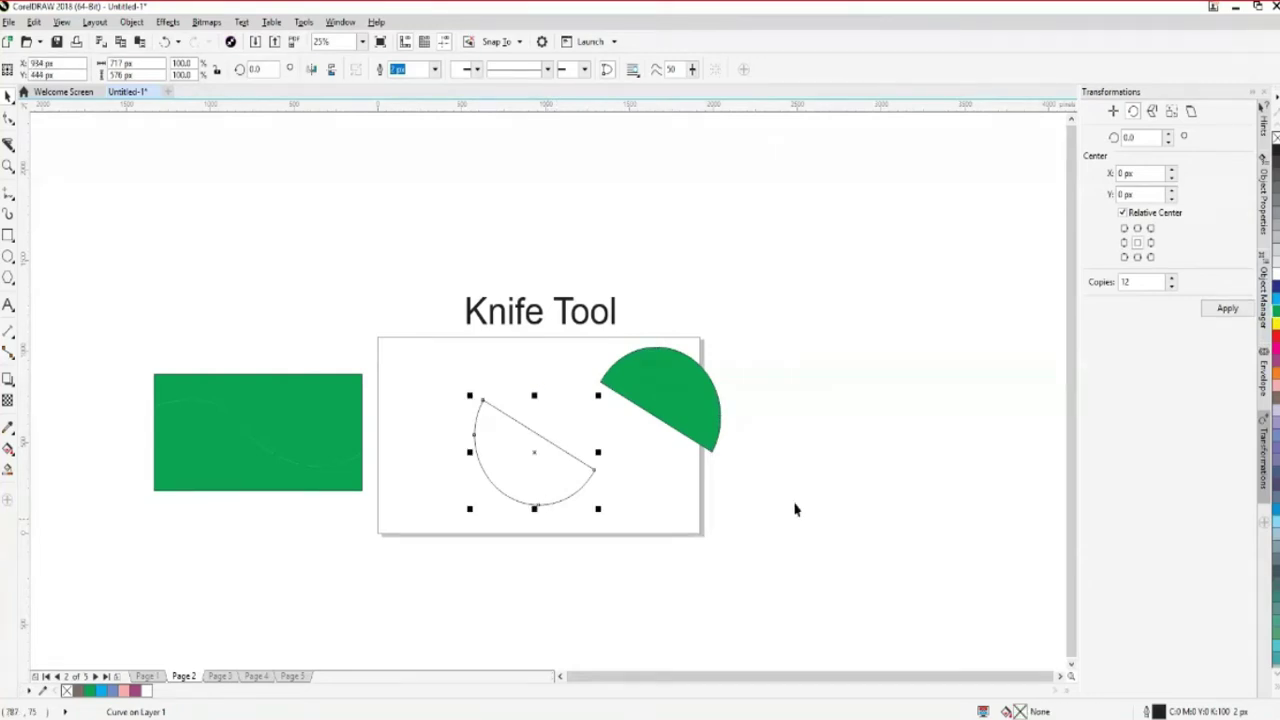
click(1275, 358)
drag(524, 463, 805, 535)
click(1274, 373)
drag(676, 423, 826, 500)
click(957, 443)
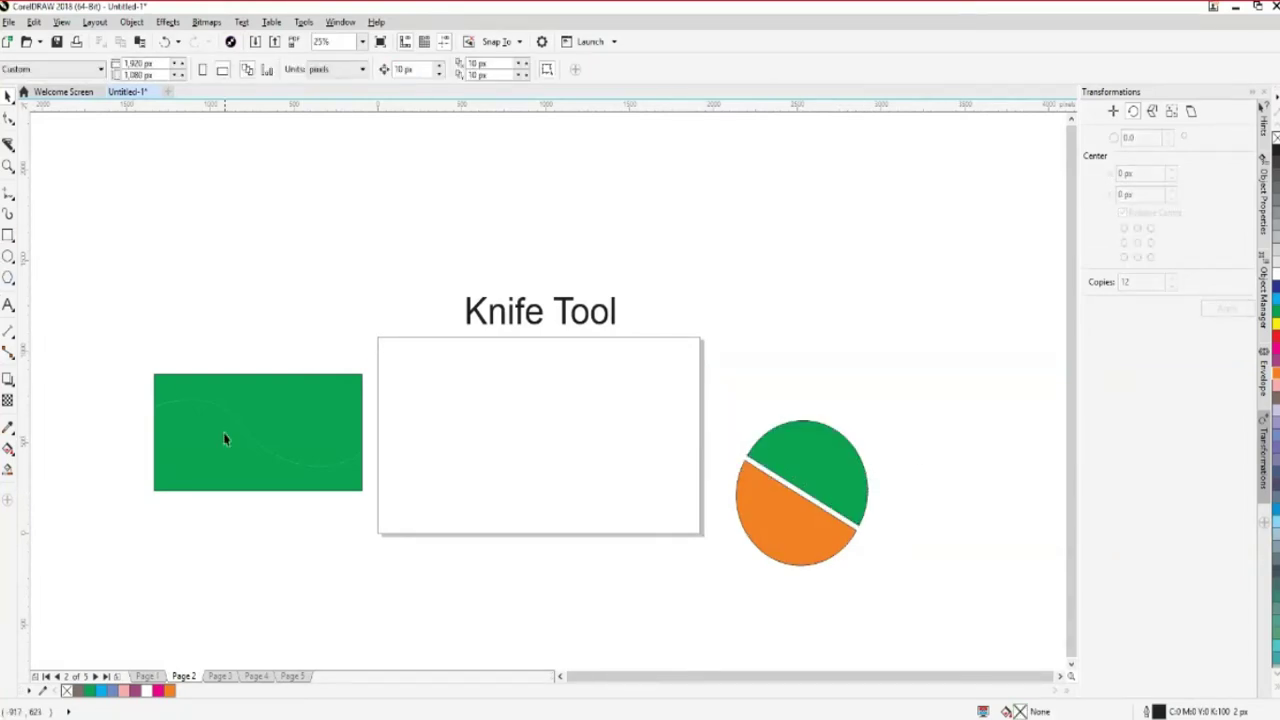
Draw a six-sided polygon about 554 × 640 px to the right of the page, and shift it up and left
click(7, 280)
click(45, 278)
drag(842, 308, 942, 425)
click(388, 65)
click(8, 96)
drag(896, 365, 813, 324)
Move both halves of the cut circle further down, and place the hexagon above them
drag(733, 408, 934, 577)
drag(849, 466, 884, 551)
drag(790, 377, 798, 438)
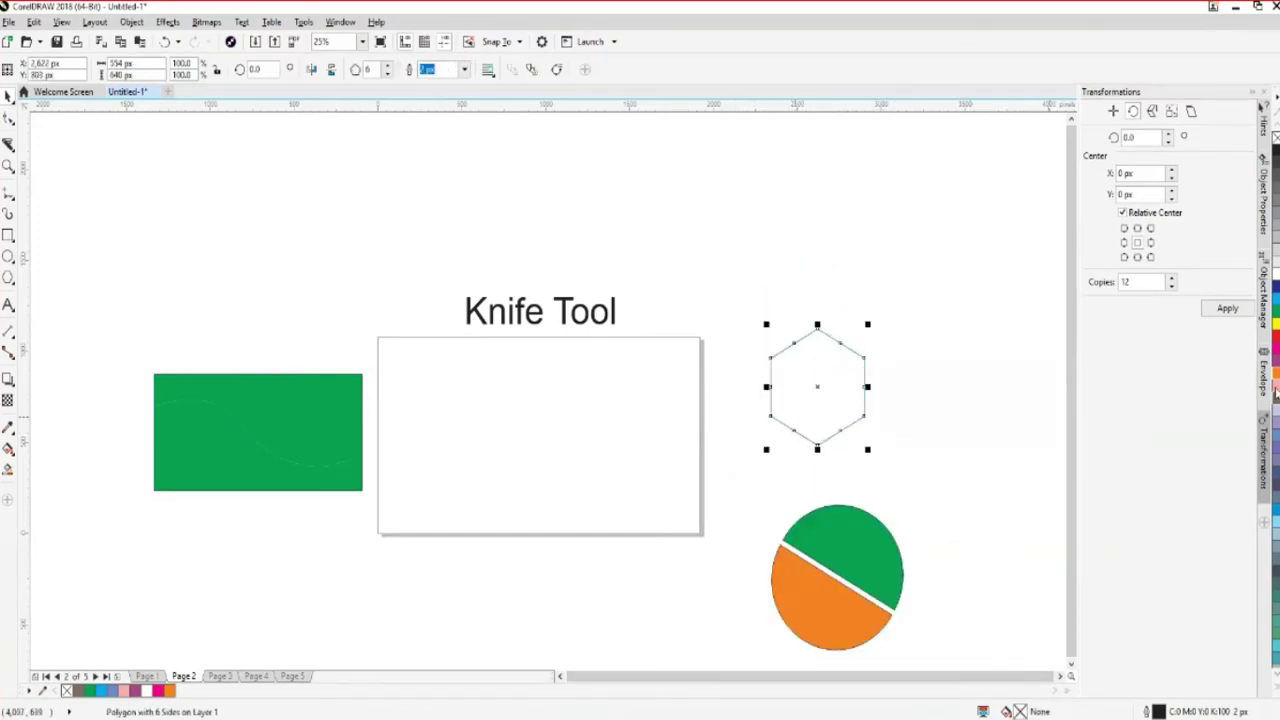
Fill the hexagon with blue (C60 M40 Y0 K0), enlarge it to about 838 × 968 px, and move it up clear of the circle
click(1276, 441)
click(937, 460)
click(817, 368)
drag(868, 449, 914, 505)
drag(863, 452, 853, 416)
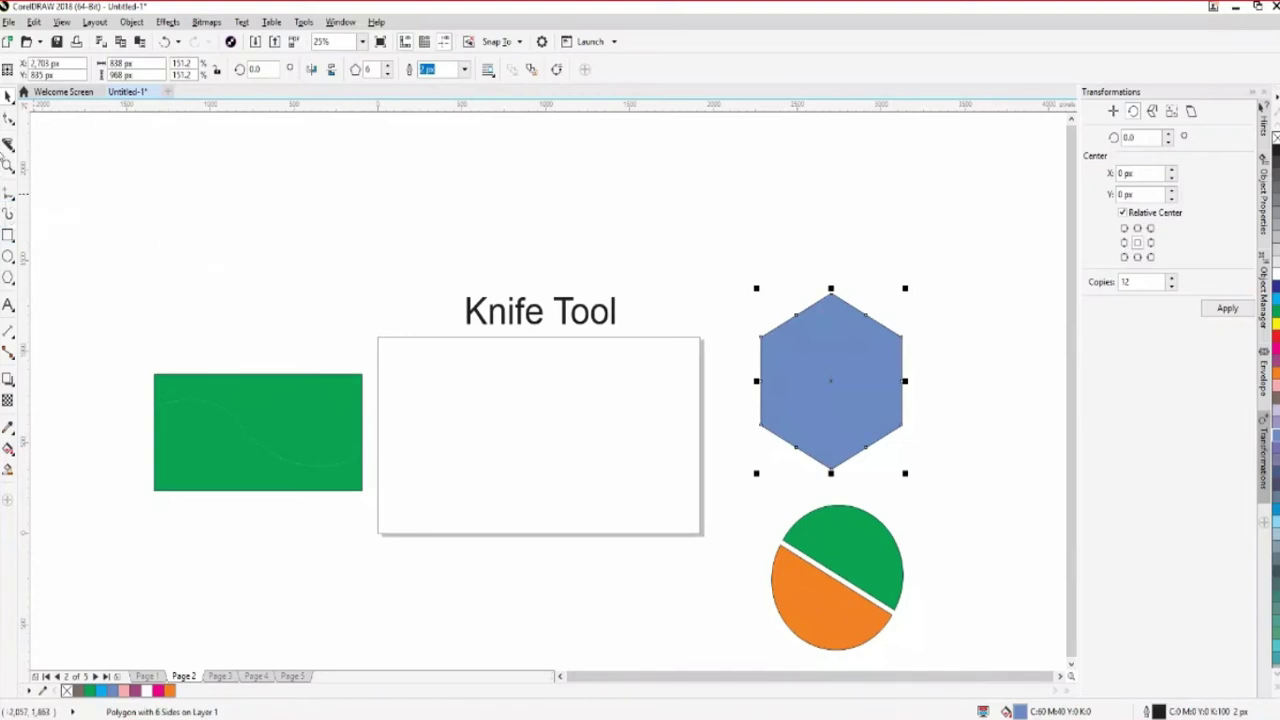
Try a diagonal straight Knife cut across the blue hexagon
click(8, 146)
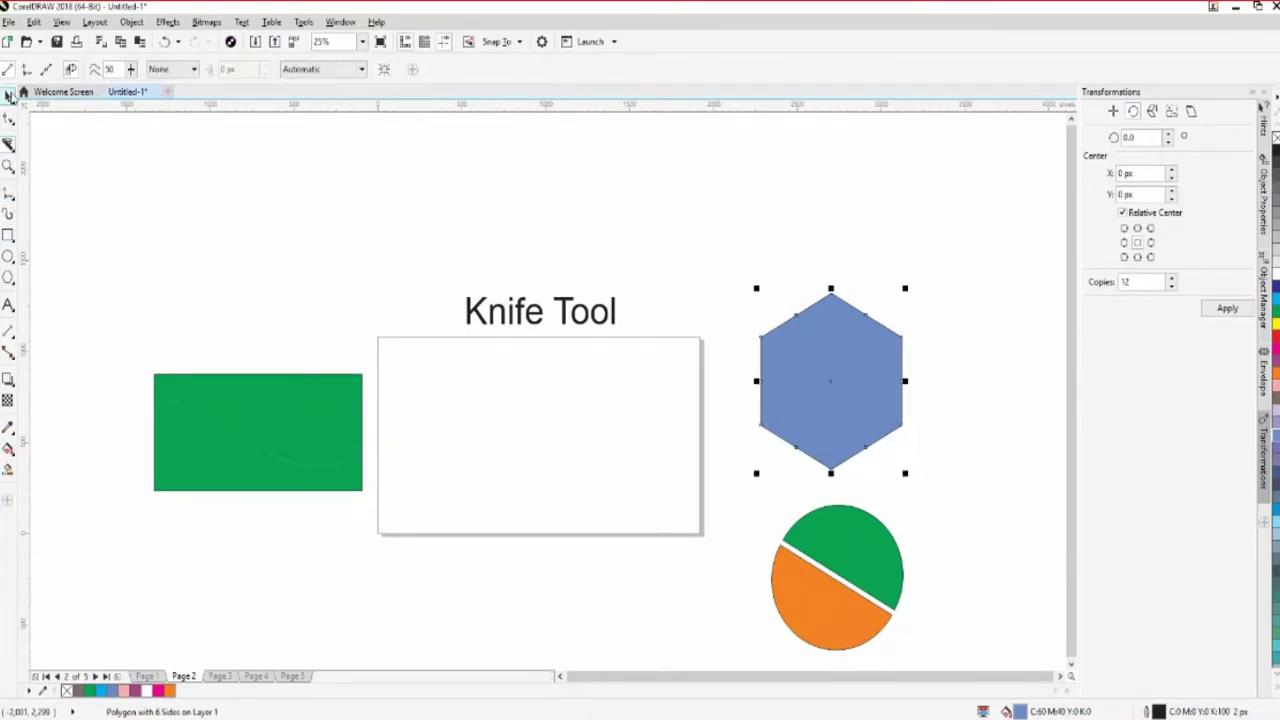
key(space)
click(348, 250)
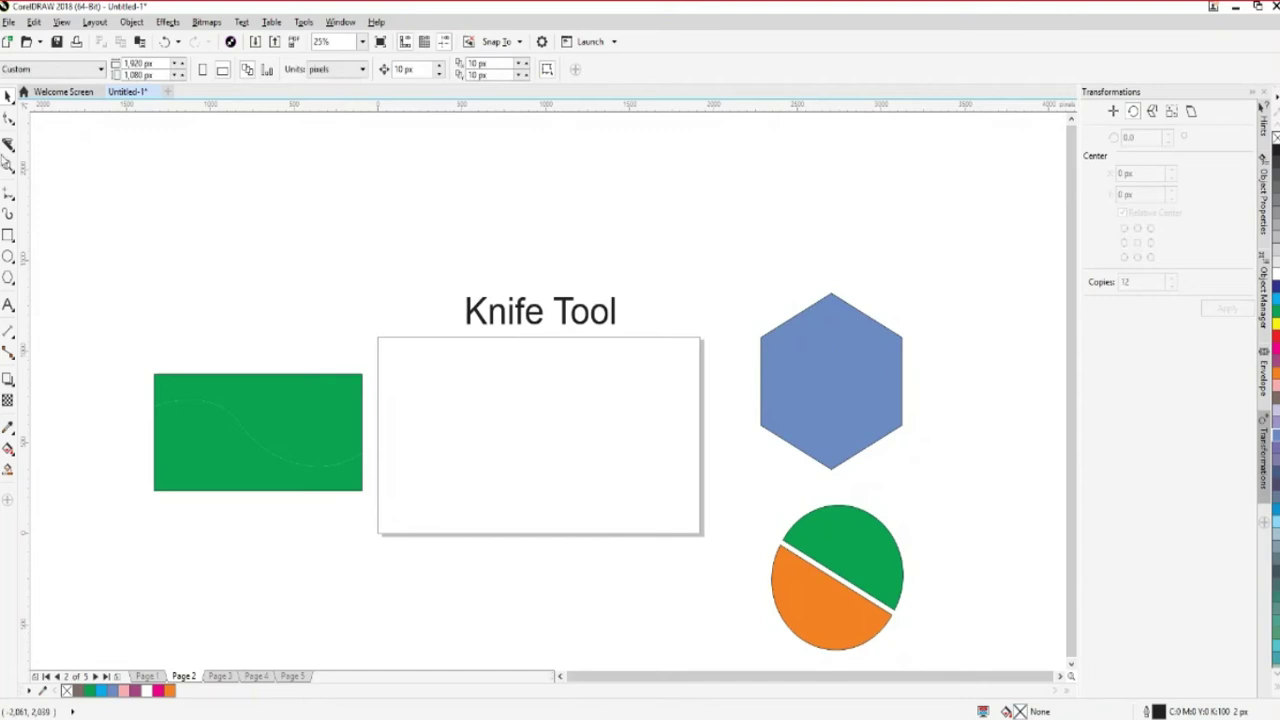
click(8, 146)
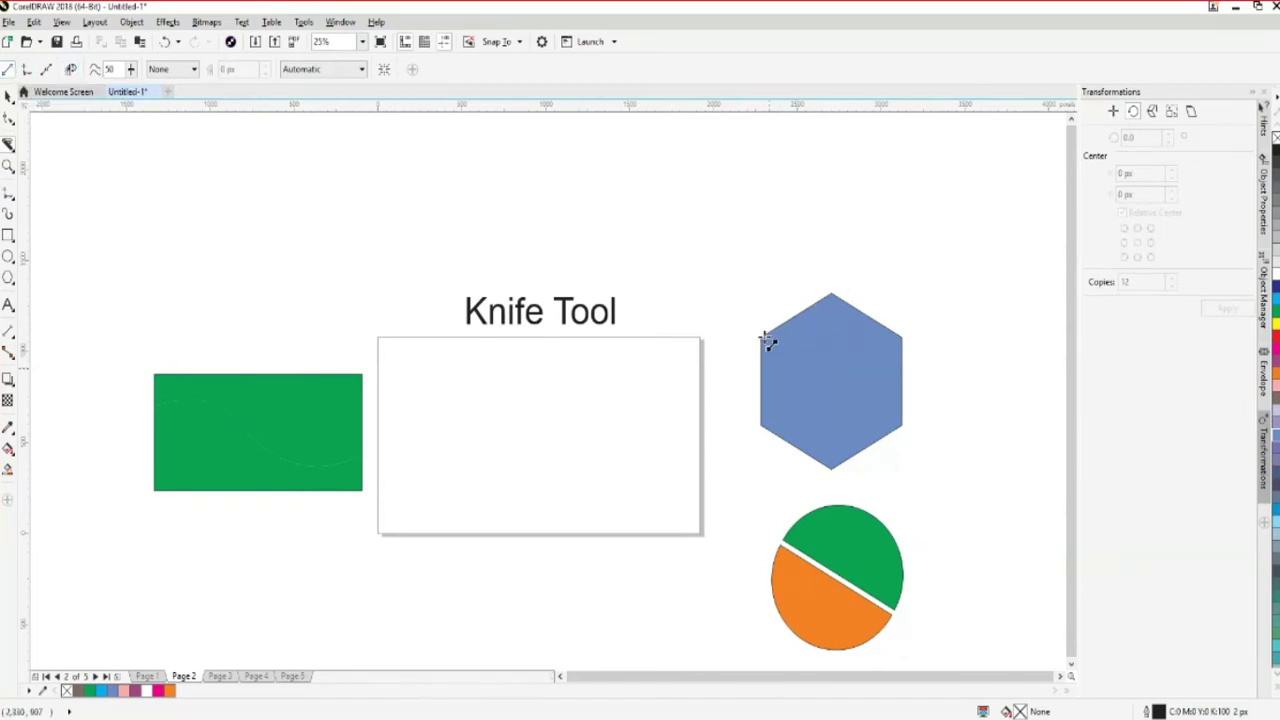
drag(765, 368, 954, 457)
key(Escape)
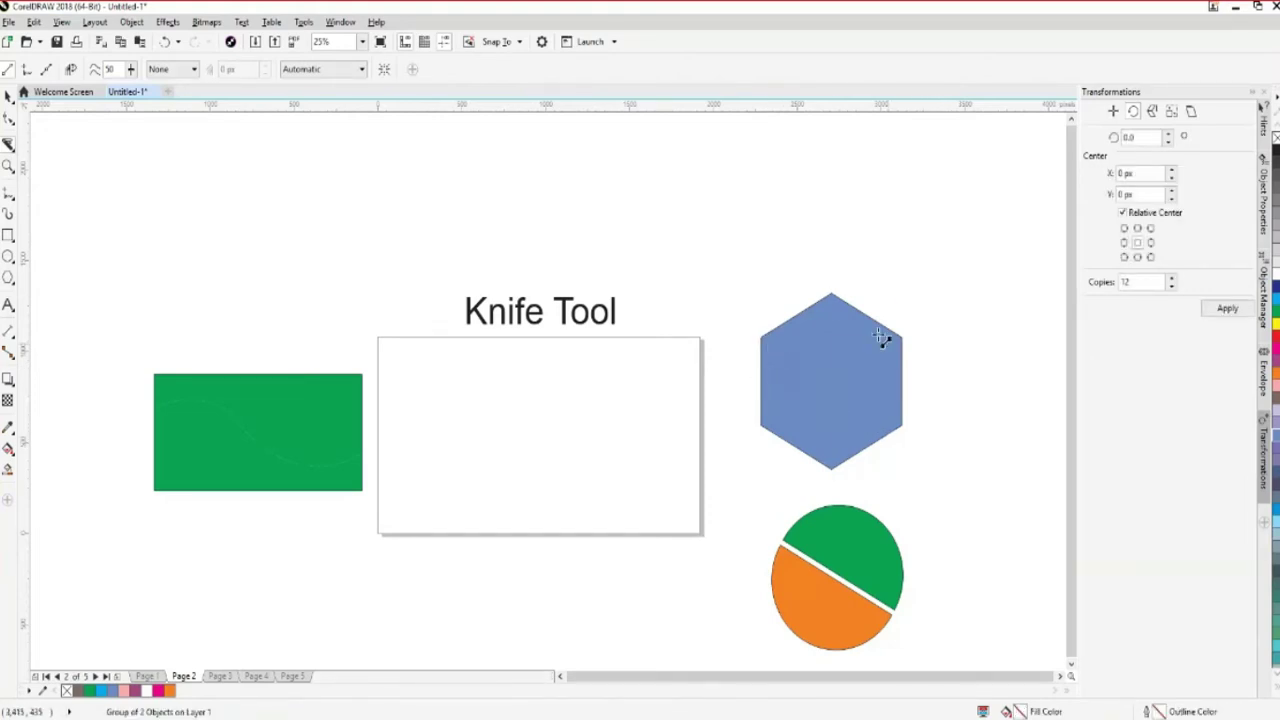
Cut the blue hexagon along a vertical straight line slightly left of its centre, and deselect the pieces
drag(829, 278, 850, 499)
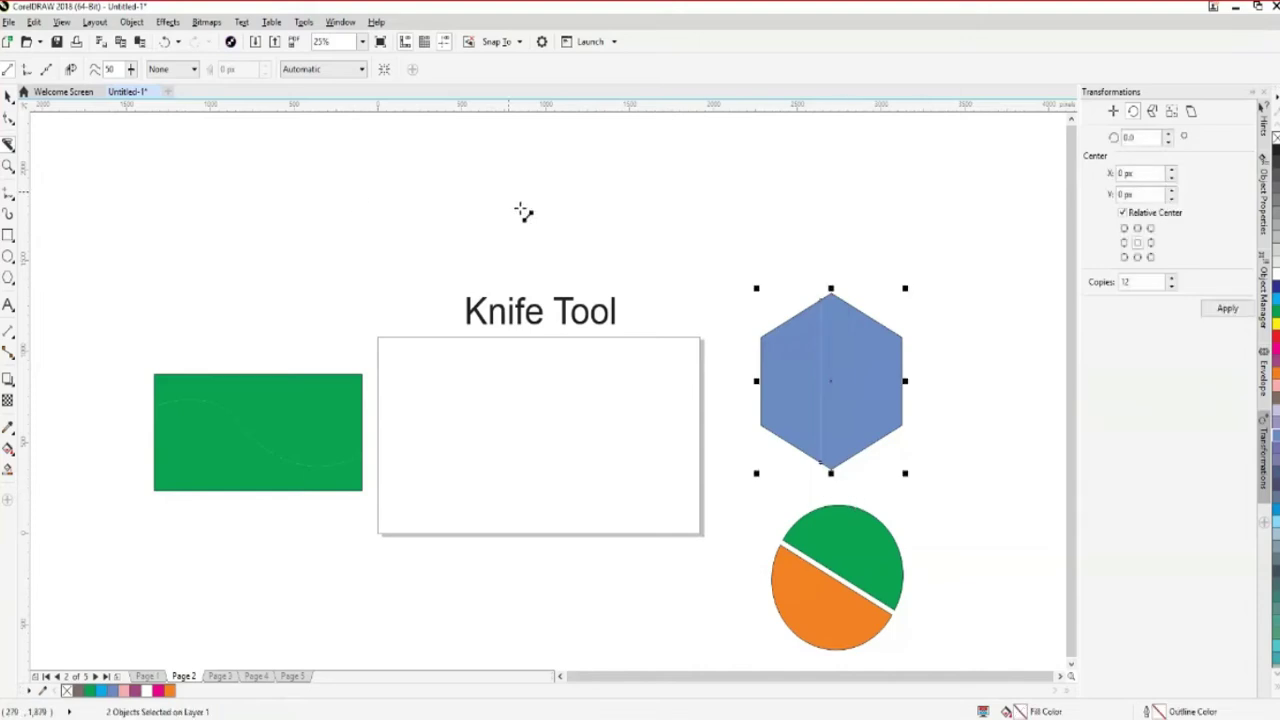
click(8, 96)
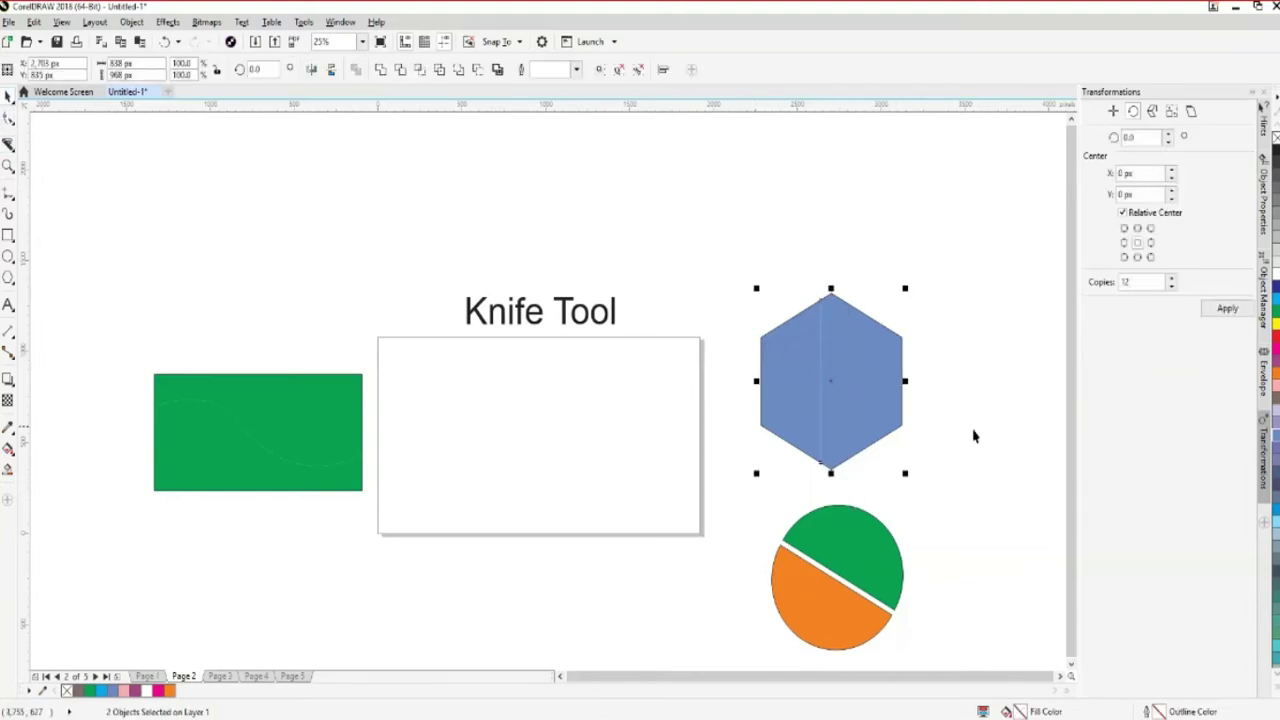
click(974, 434)
Cut the blue hexagon straight from its top vertex to its bottom vertex, and pull the right half up and to the right
click(8, 145)
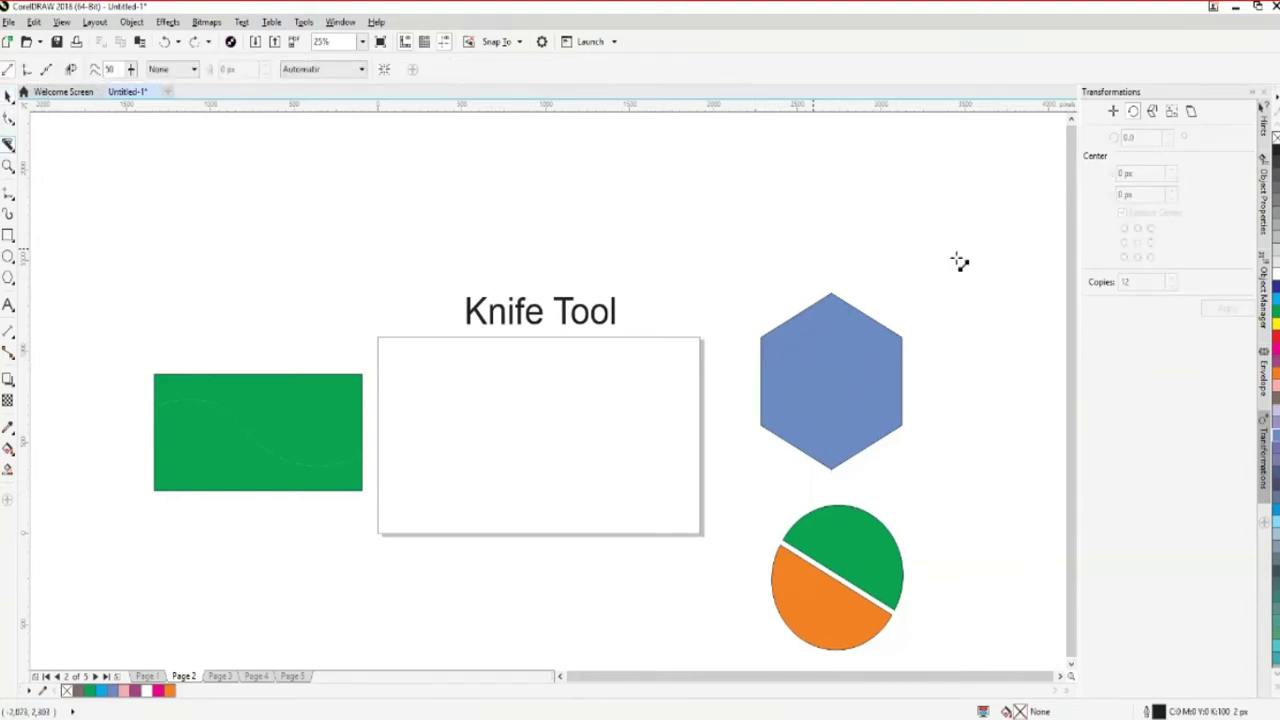
drag(835, 292, 831, 469)
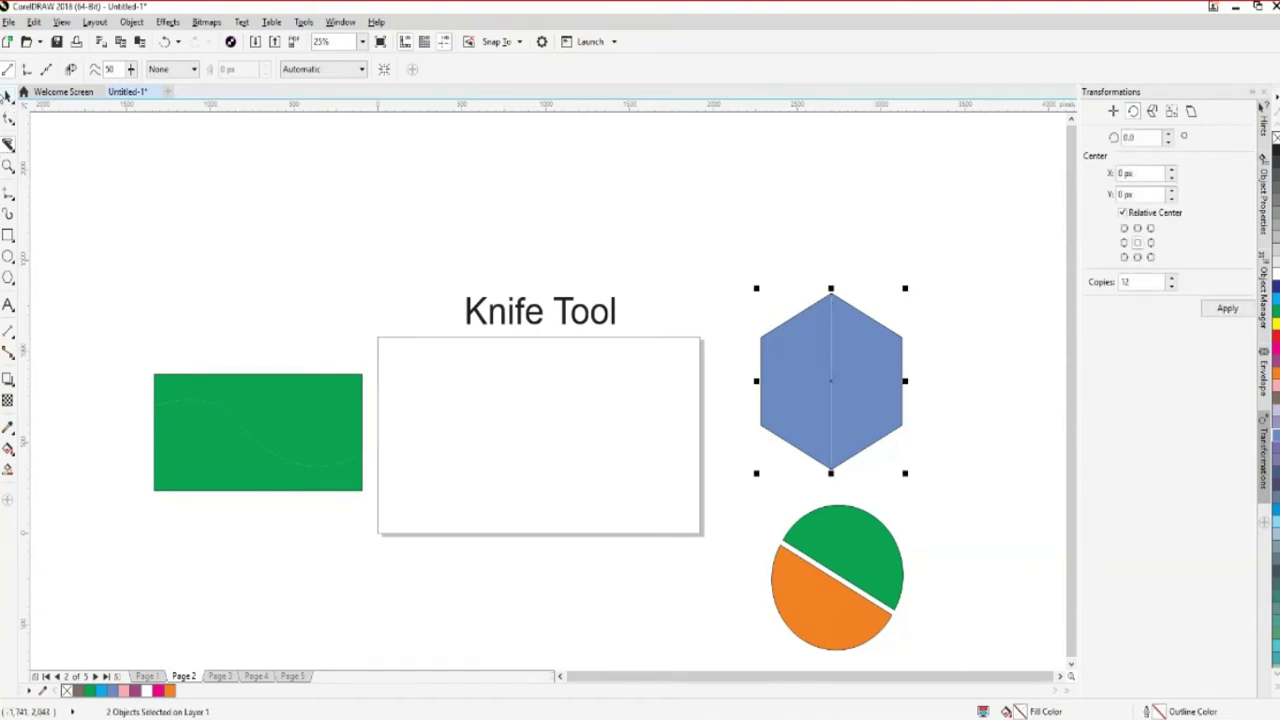
key(space)
click(946, 406)
drag(874, 397, 942, 285)
click(991, 411)
click(924, 282)
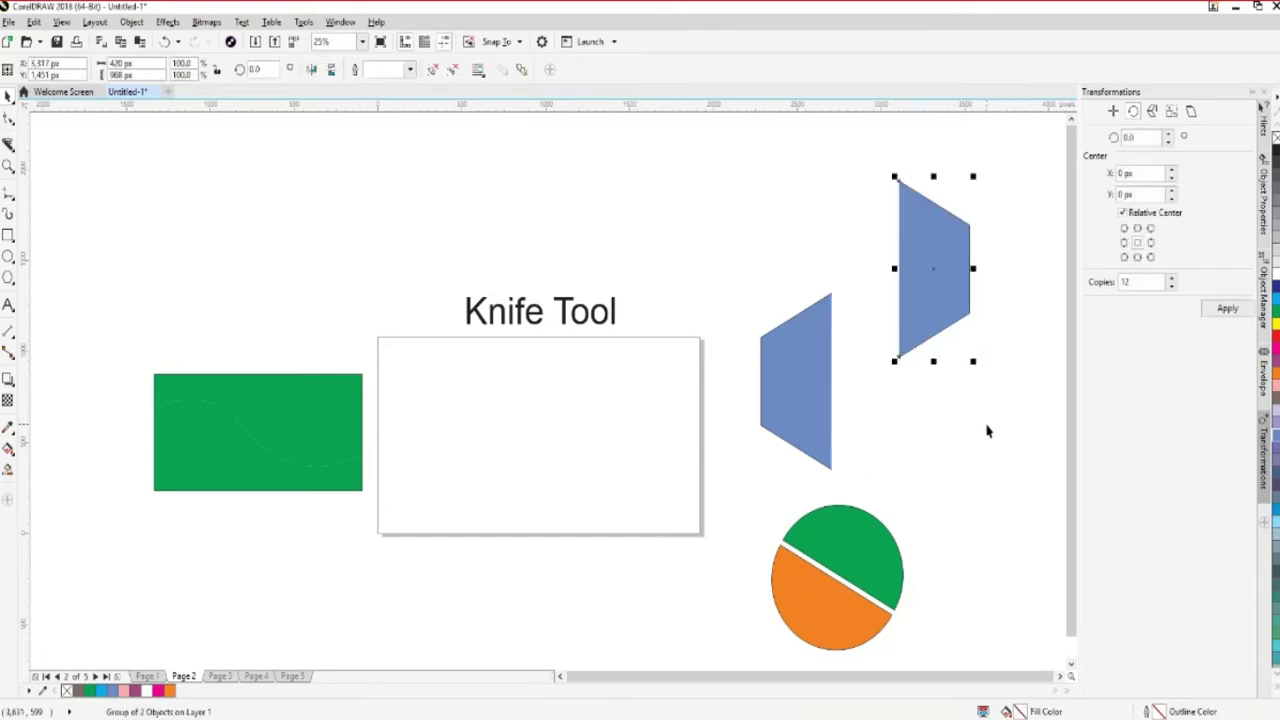
Undo the hexagon's cuts back to its small uncut shape, and redo its enlargement
key(ctrl+z)
key(ctrl+z)
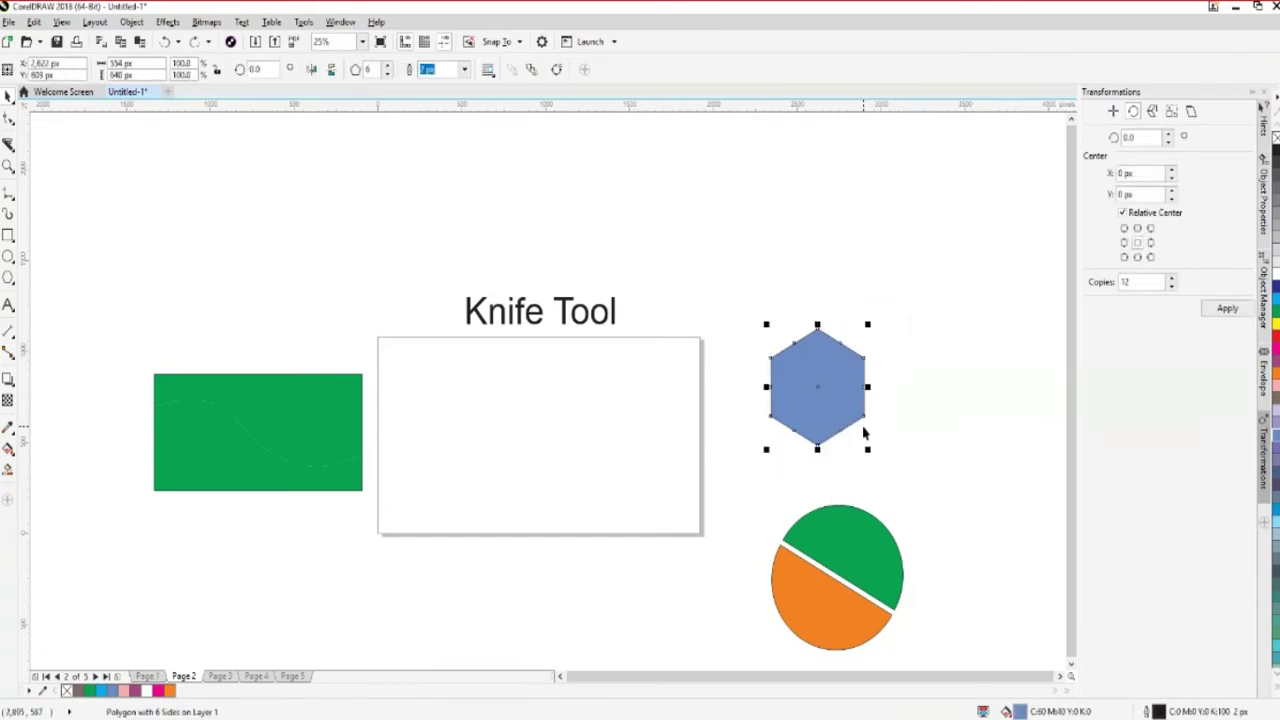
key(ctrl+shift+z)
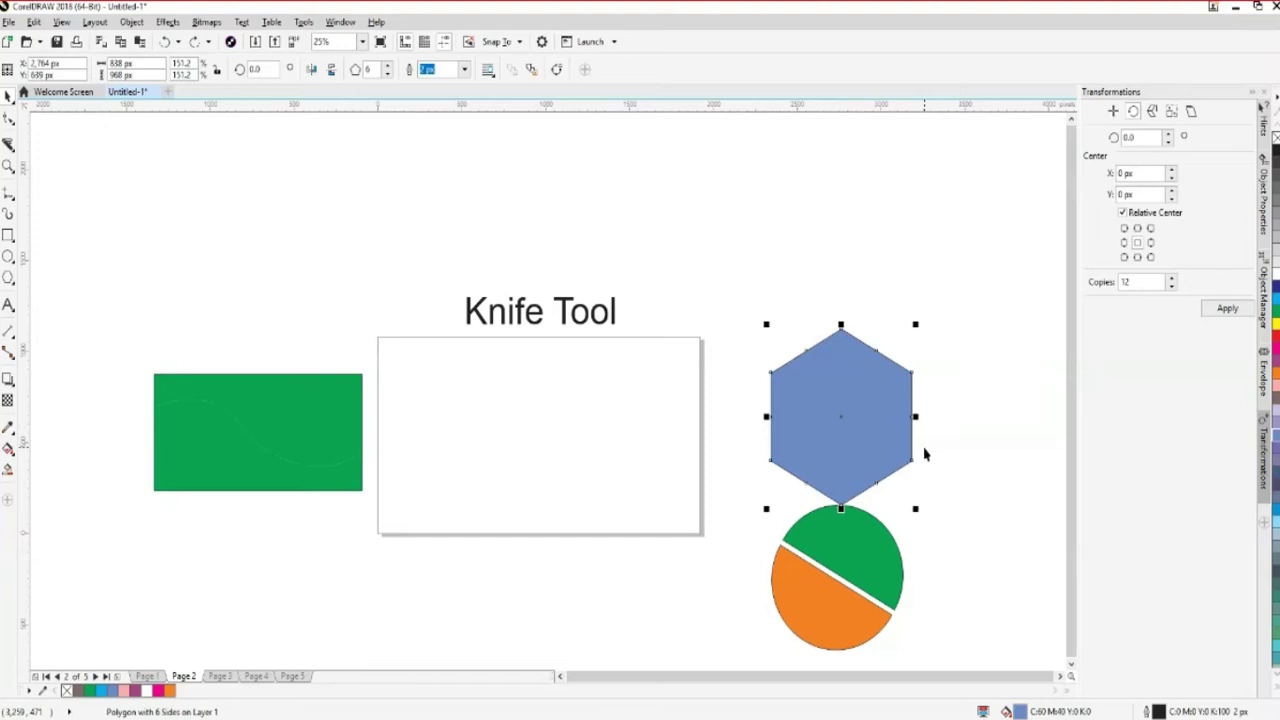
Move the whole hexagon up and slightly left, away from the circle, and remove its fill
drag(852, 441, 843, 367)
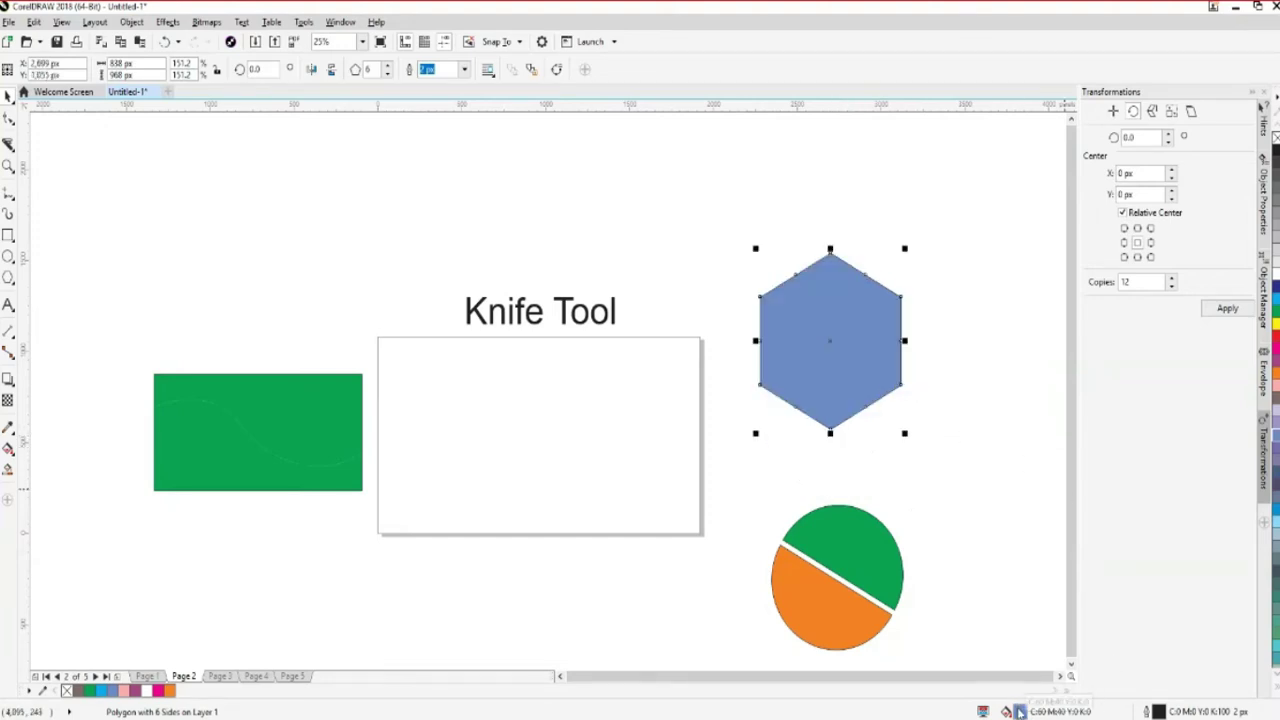
click(1275, 137)
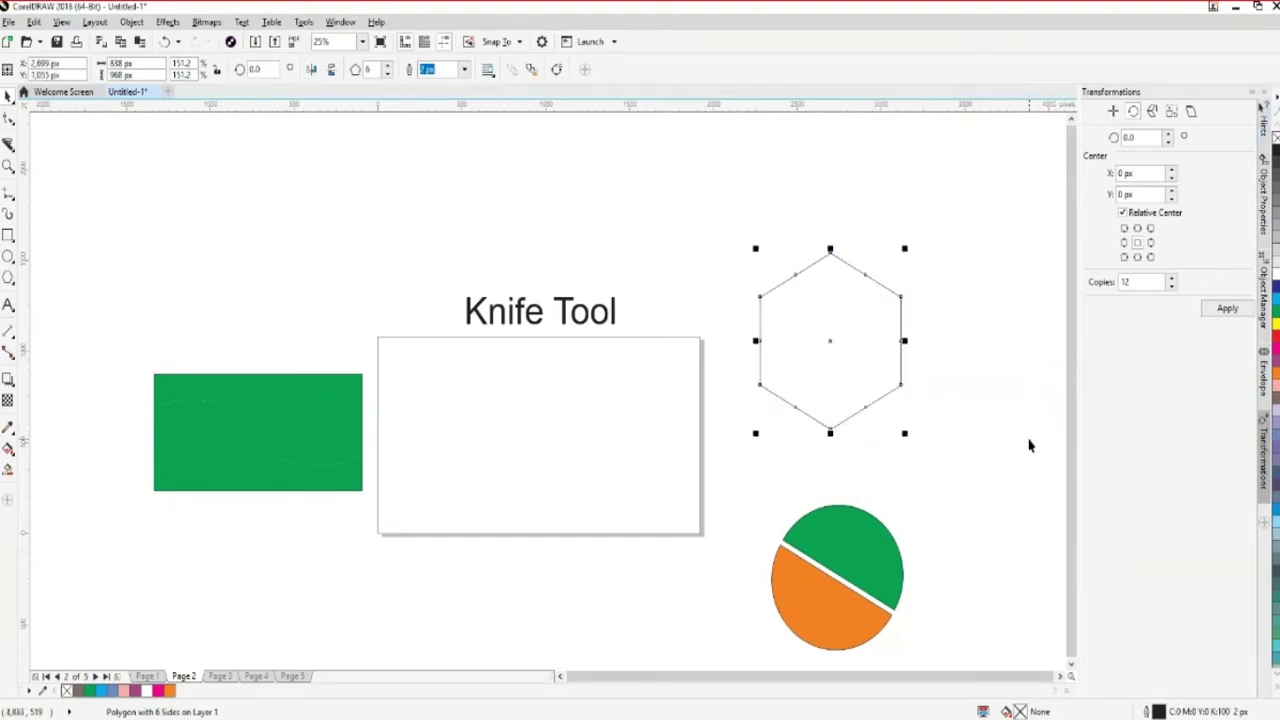
Cut the unfilled hexagon straight from its top vertex to below its bottom vertex, without closing the resulting paths
click(1029, 443)
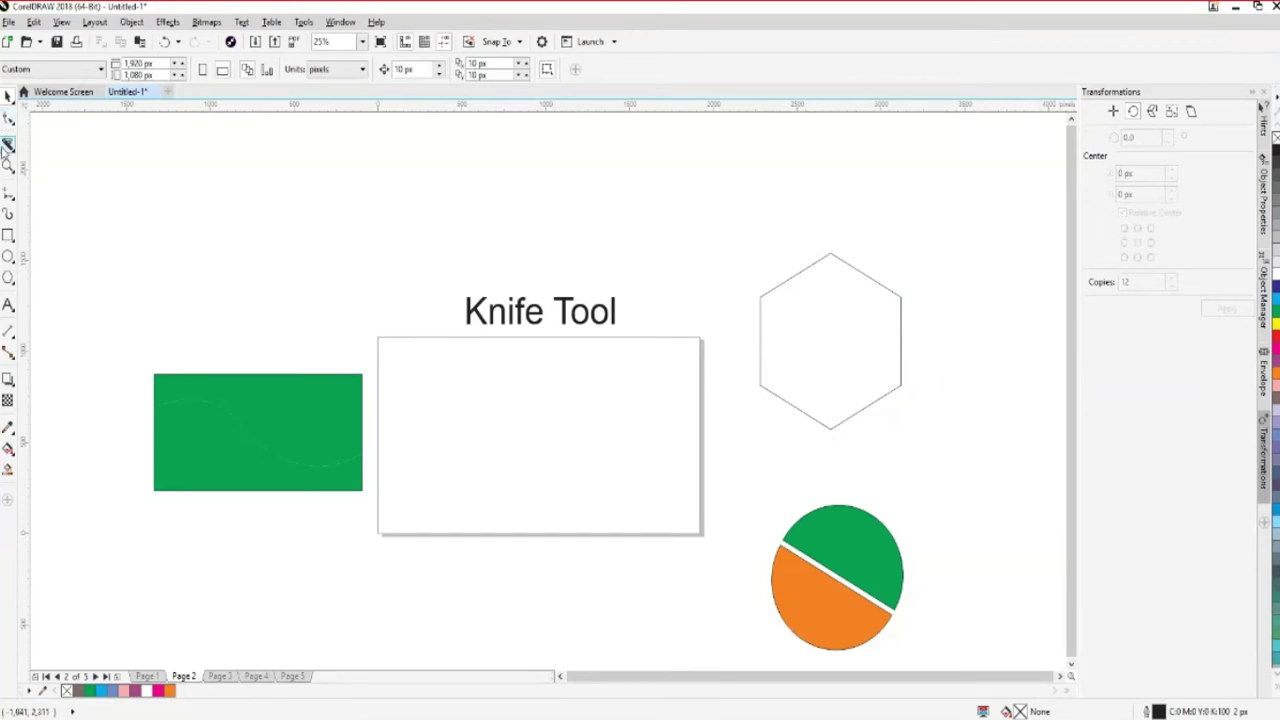
click(8, 144)
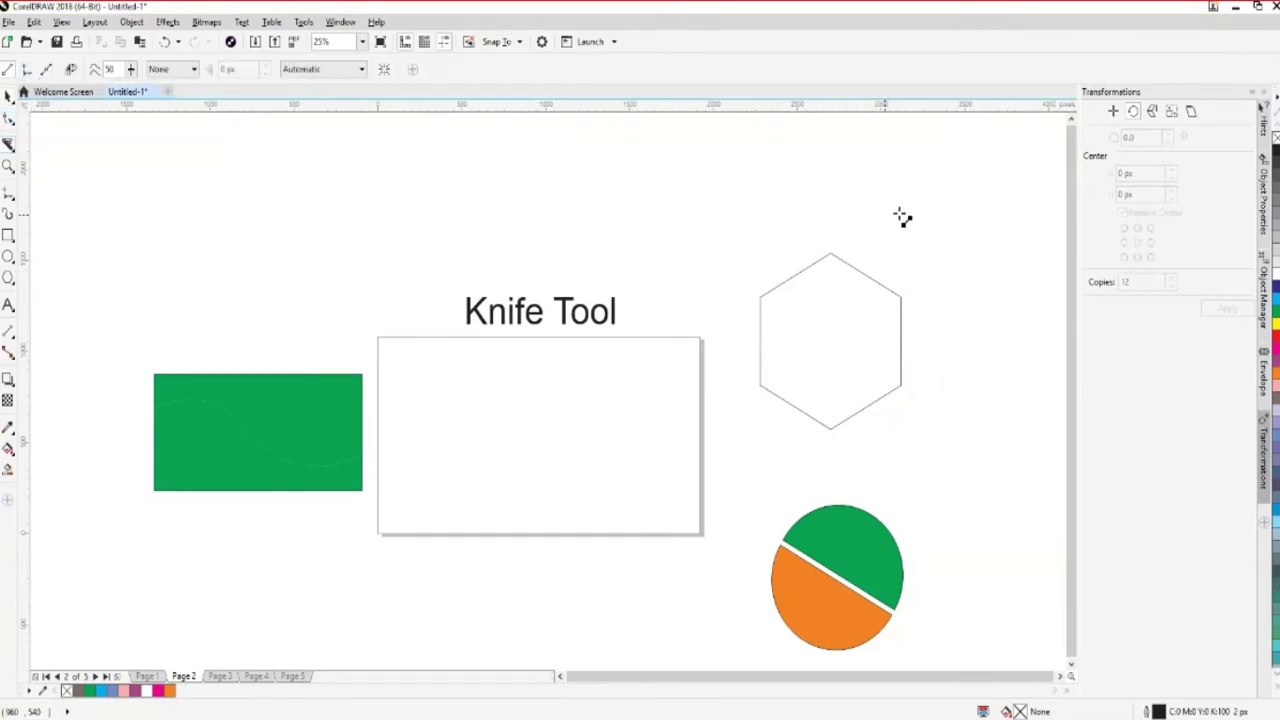
drag(830, 256, 834, 465)
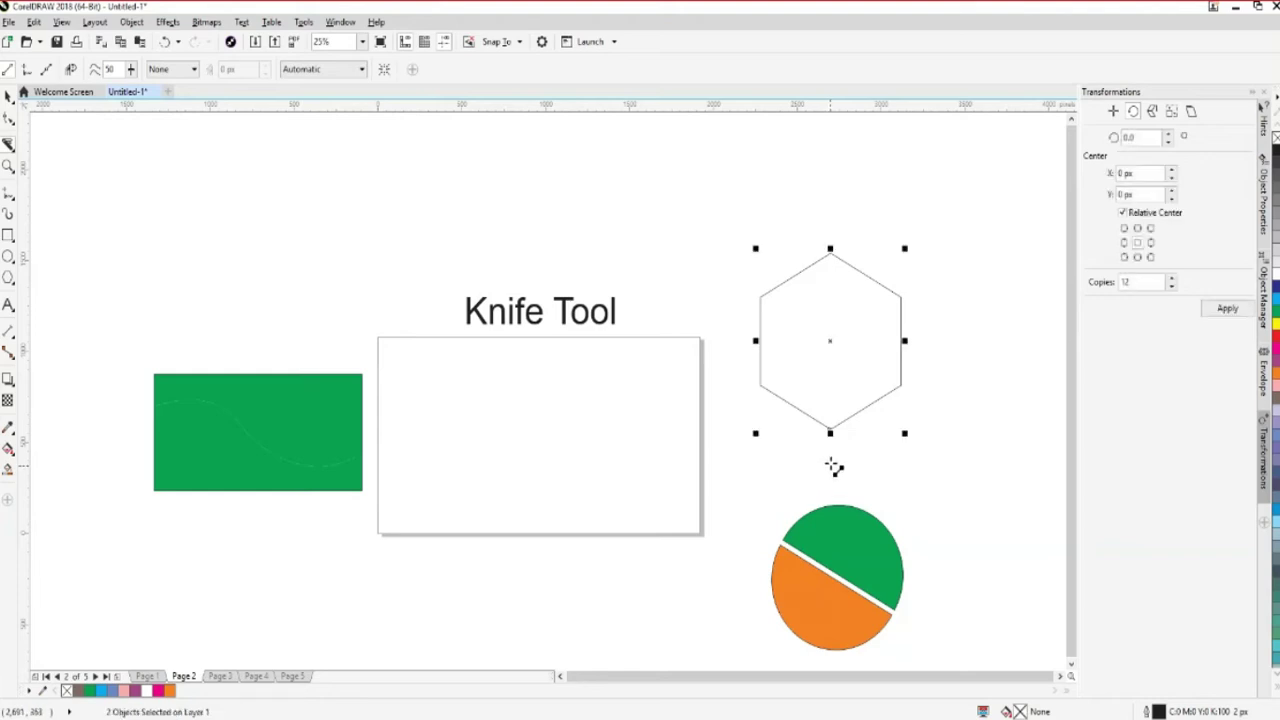
Pull the hexagon's right half up and to the right, and try to fill it with magenta and with green
click(8, 95)
click(909, 406)
drag(893, 403, 956, 390)
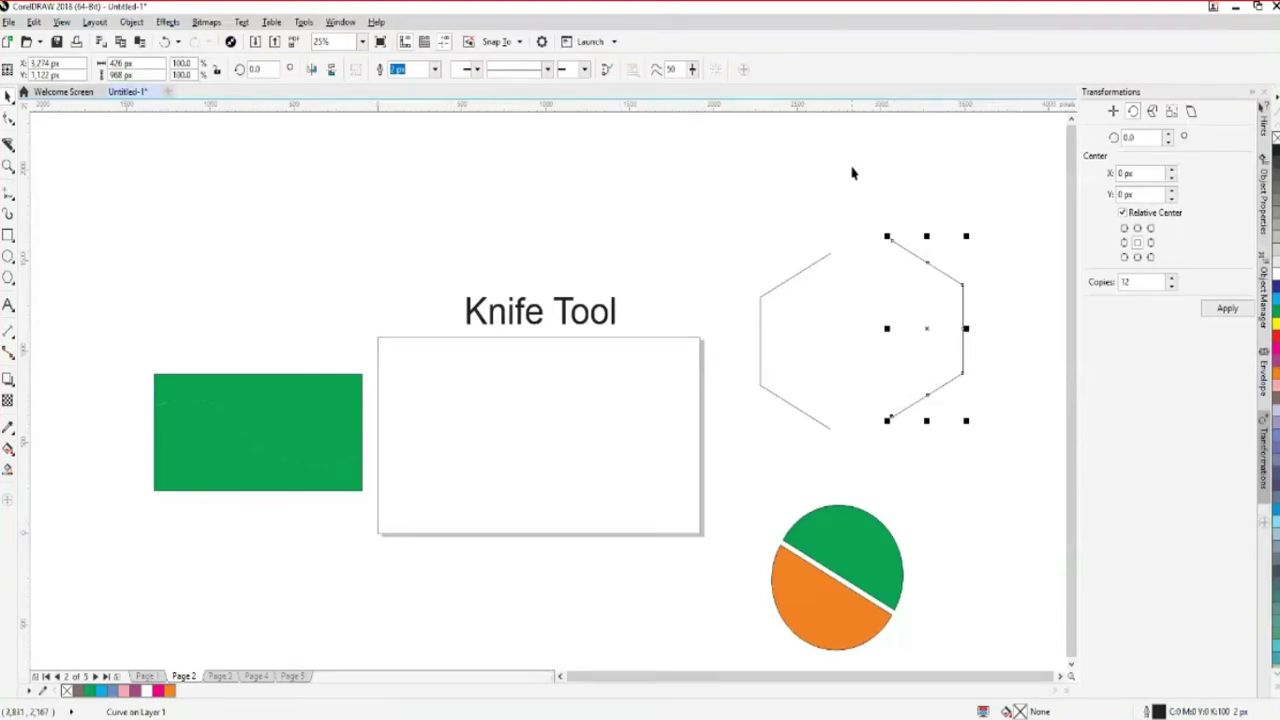
click(1274, 345)
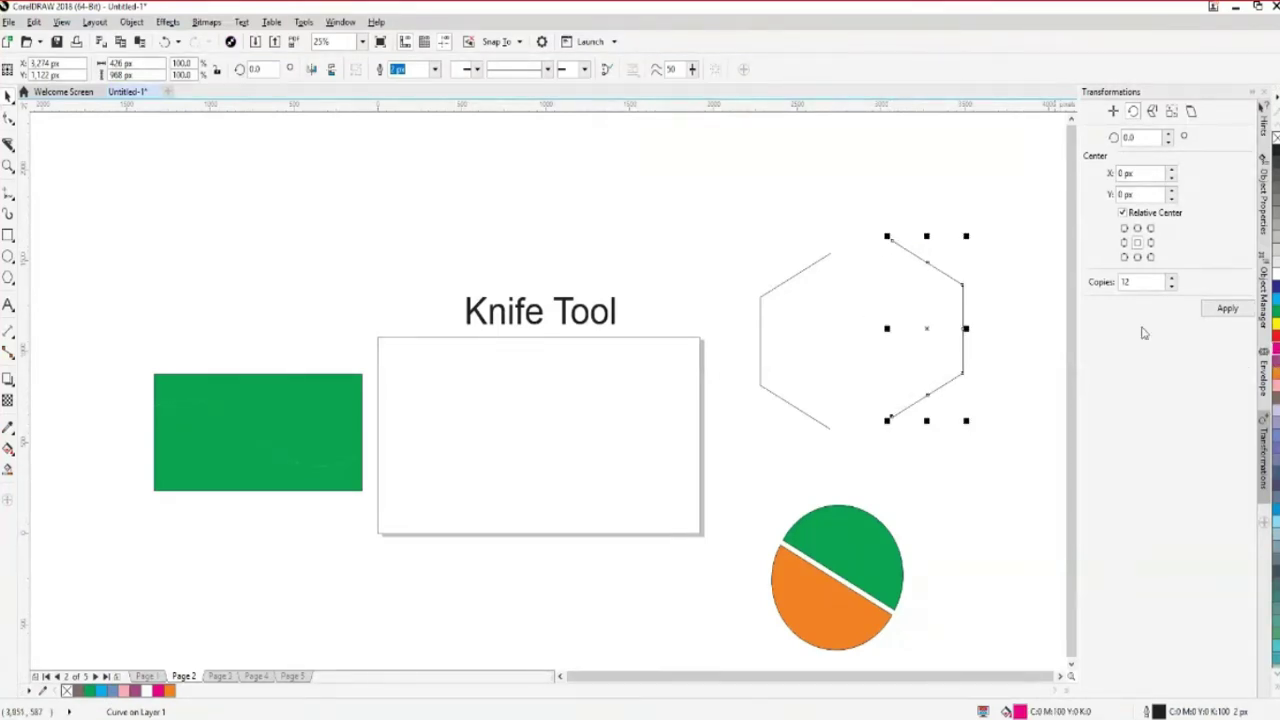
click(1274, 318)
Undo the fills, the move and the cut on the hexagon, and deselect it
key(ctrl+z)
key(ctrl+z)
key(ctrl+z)
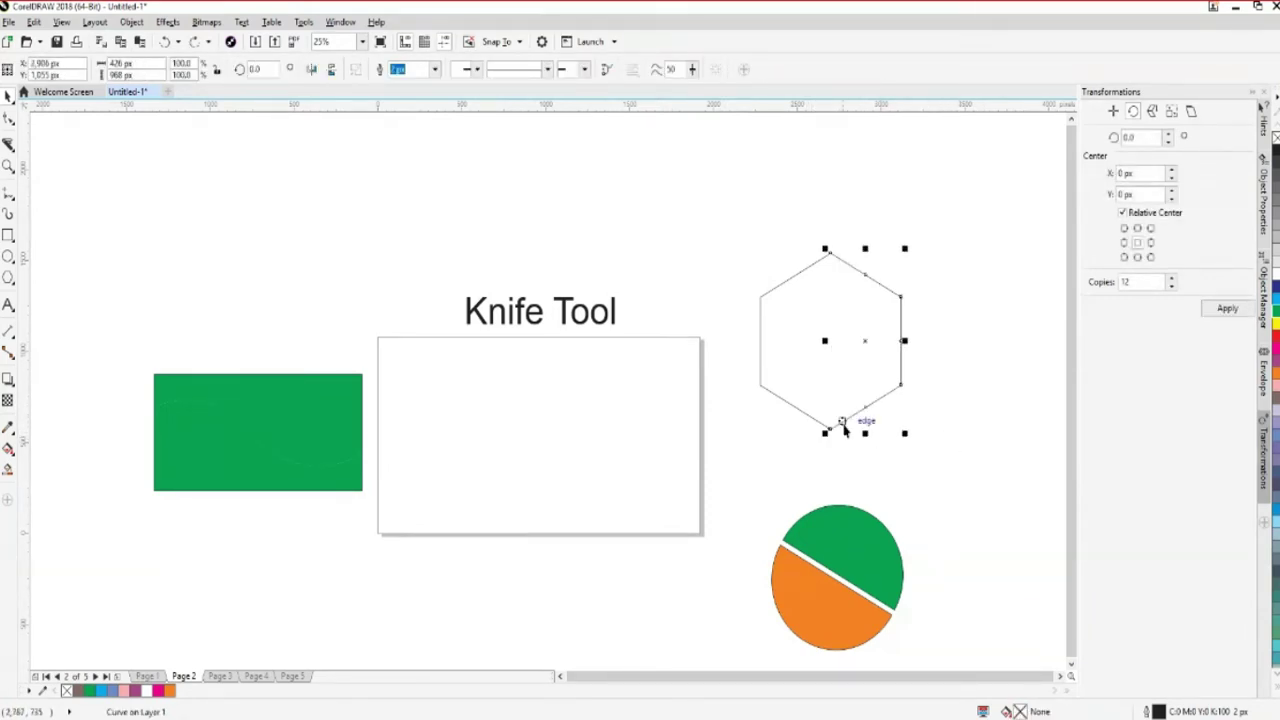
click(914, 482)
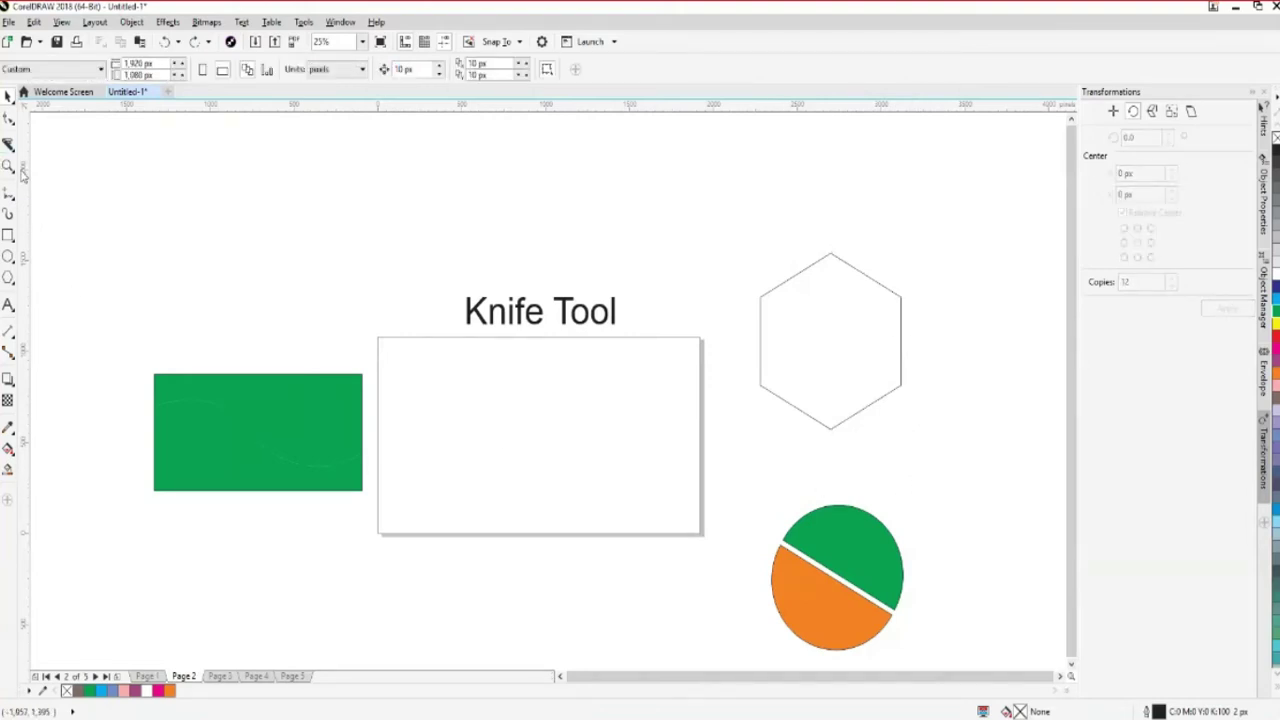
click(901, 393)
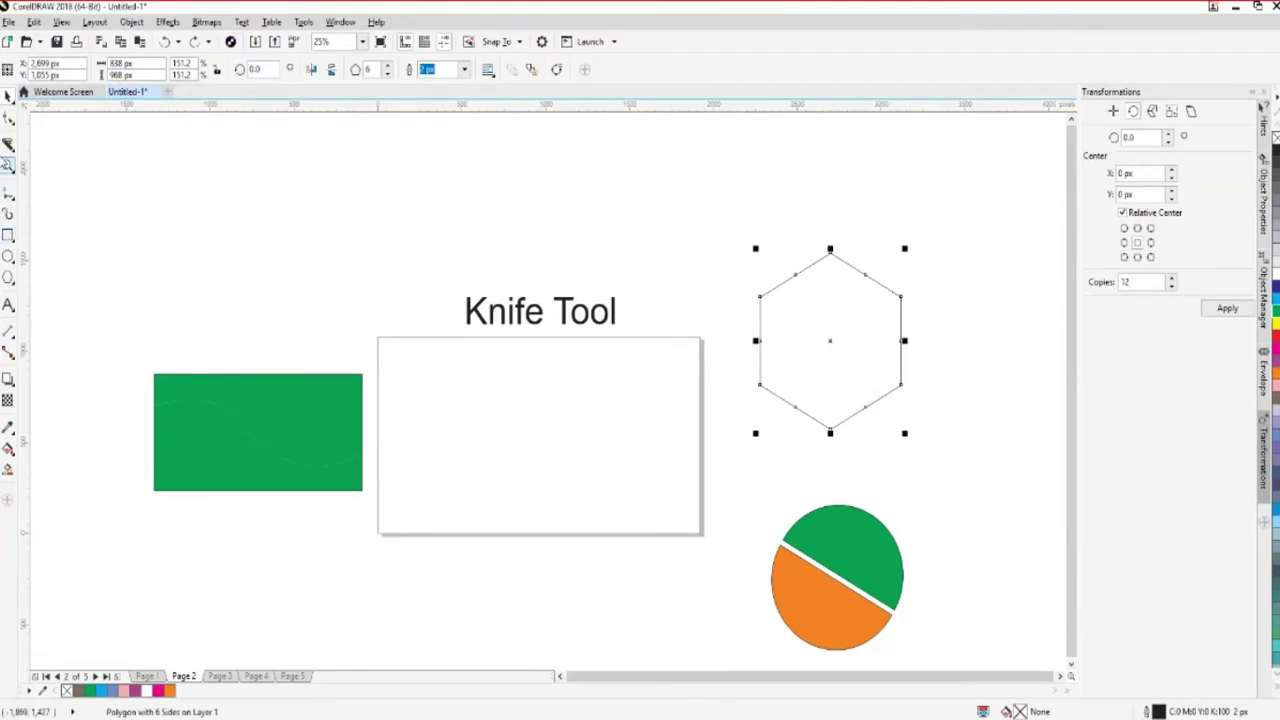
click(9, 145)
click(9, 96)
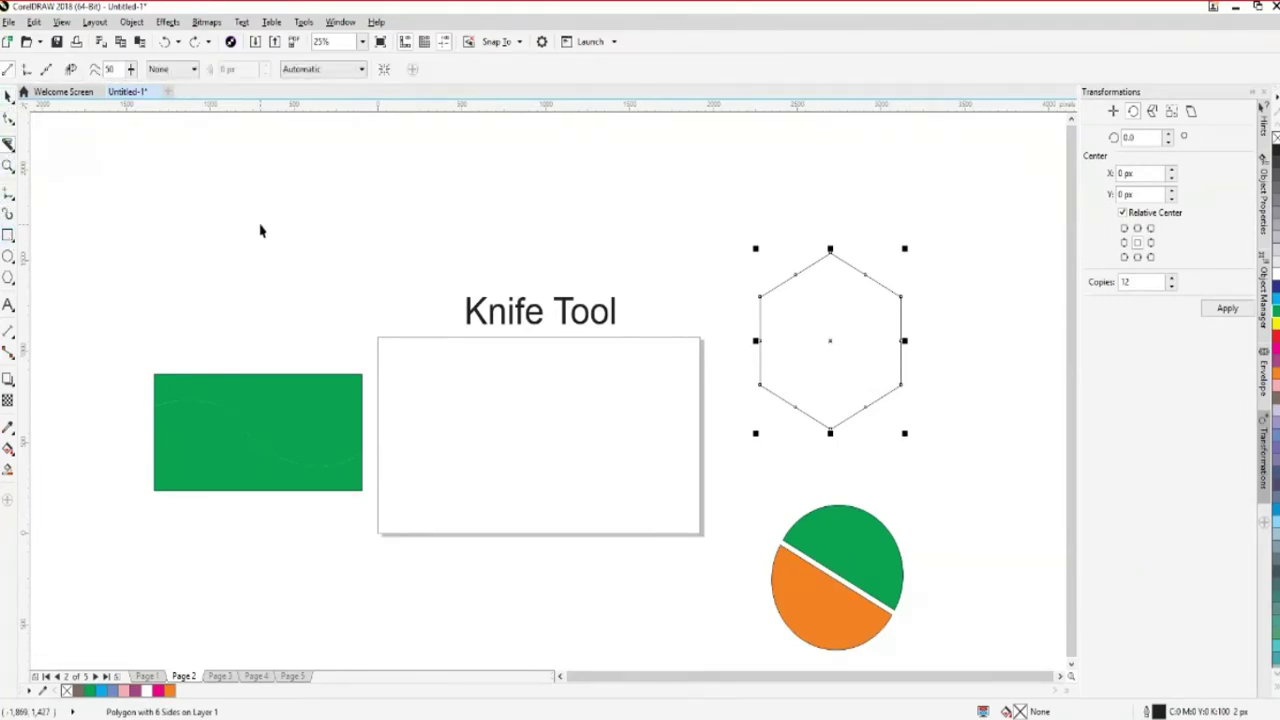
click(260, 229)
Cut the hexagon from its top vertex to its bottom vertex with auto-close on cut enabled, and deselect the pieces
click(9, 144)
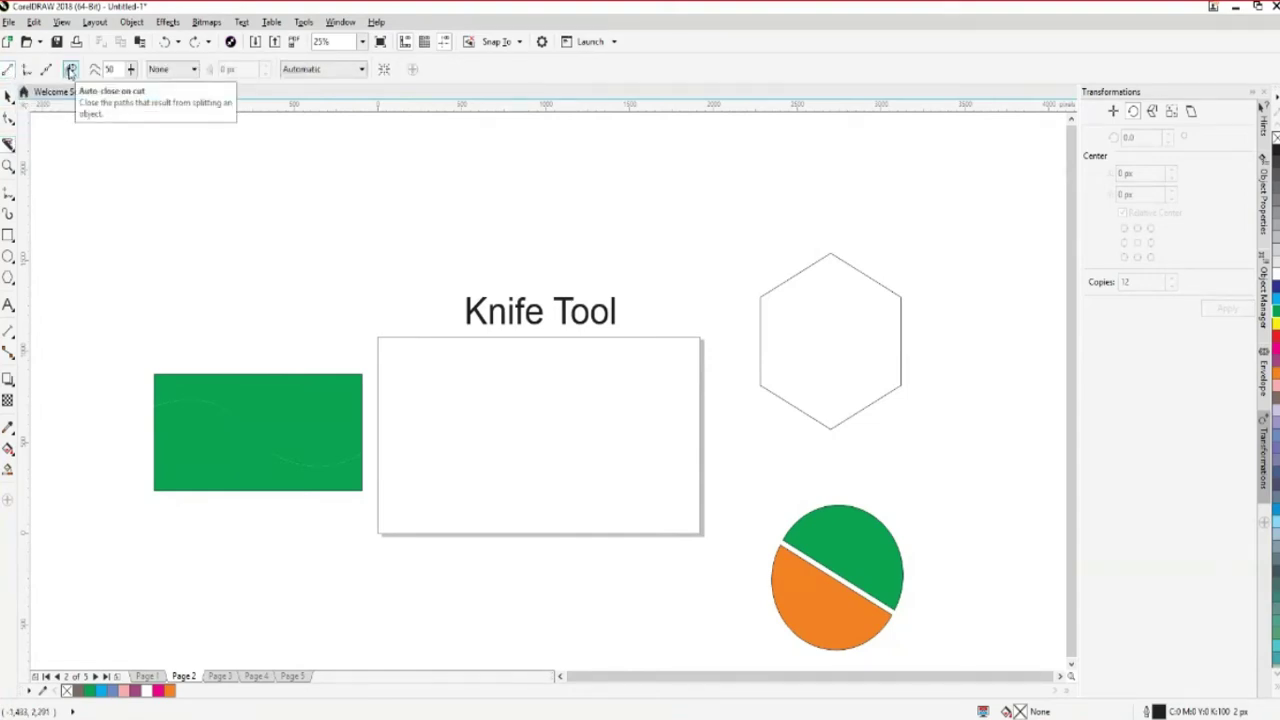
click(831, 254)
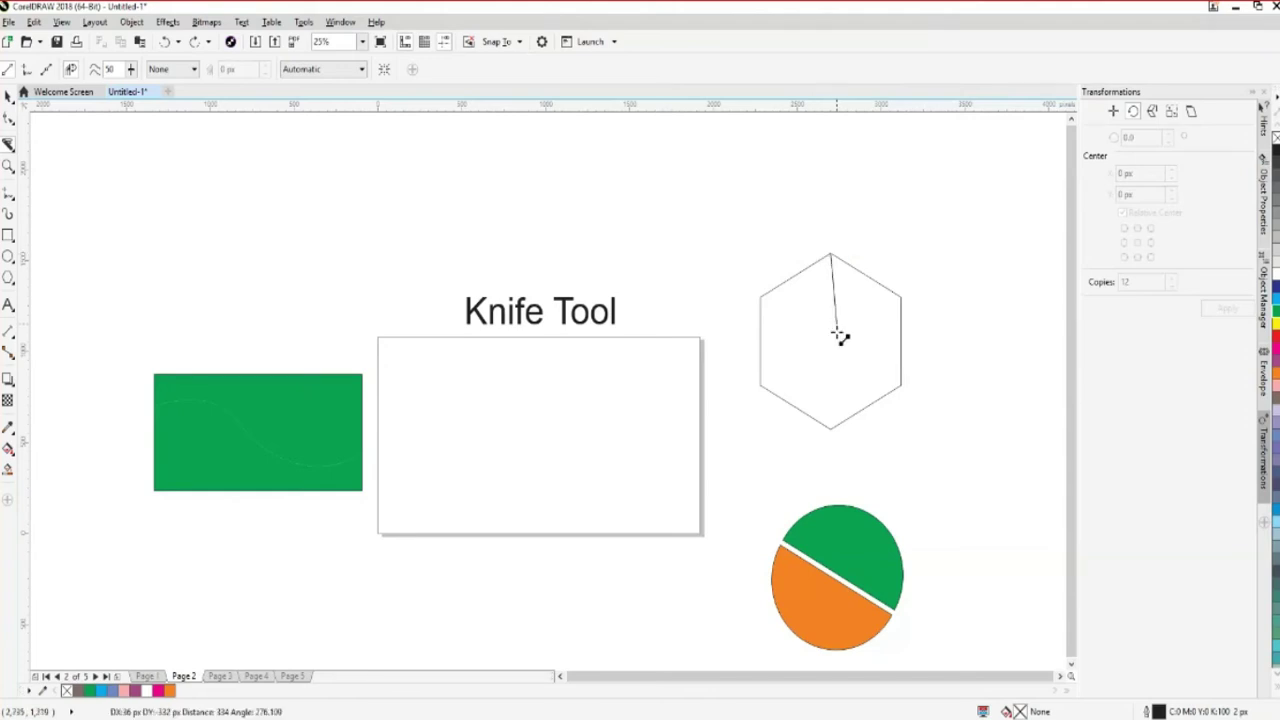
click(833, 440)
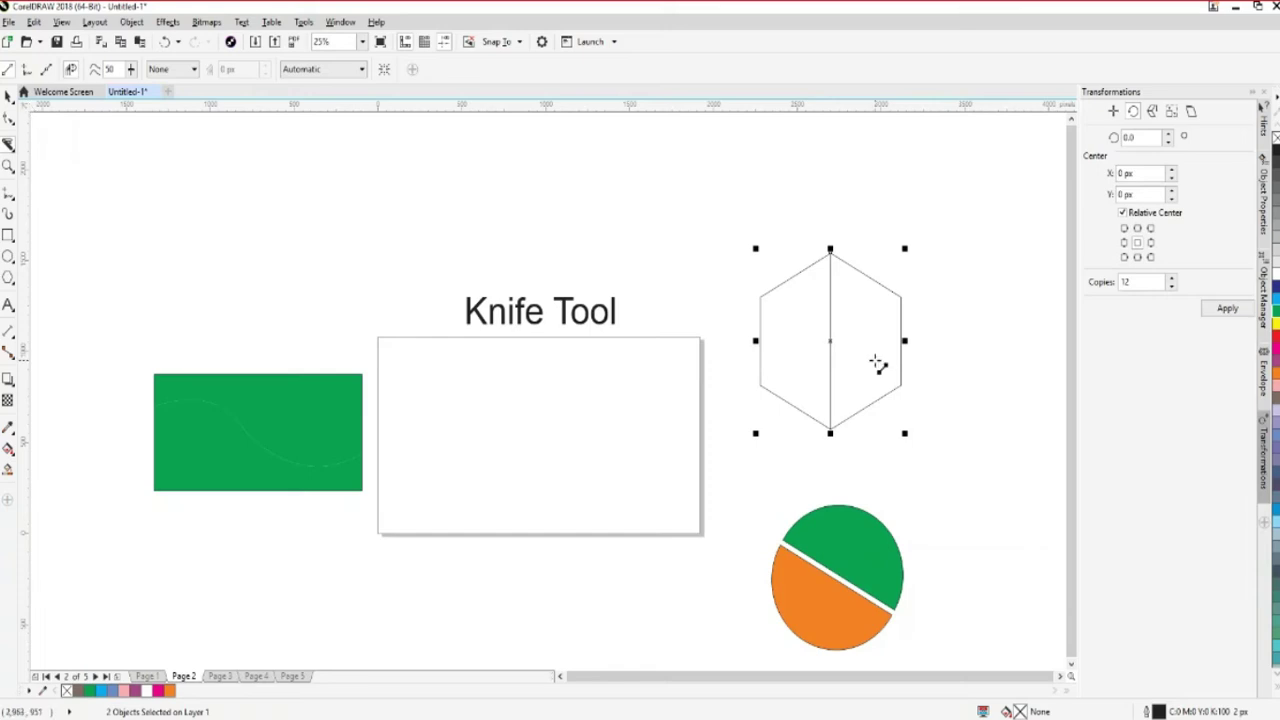
click(8, 96)
click(397, 197)
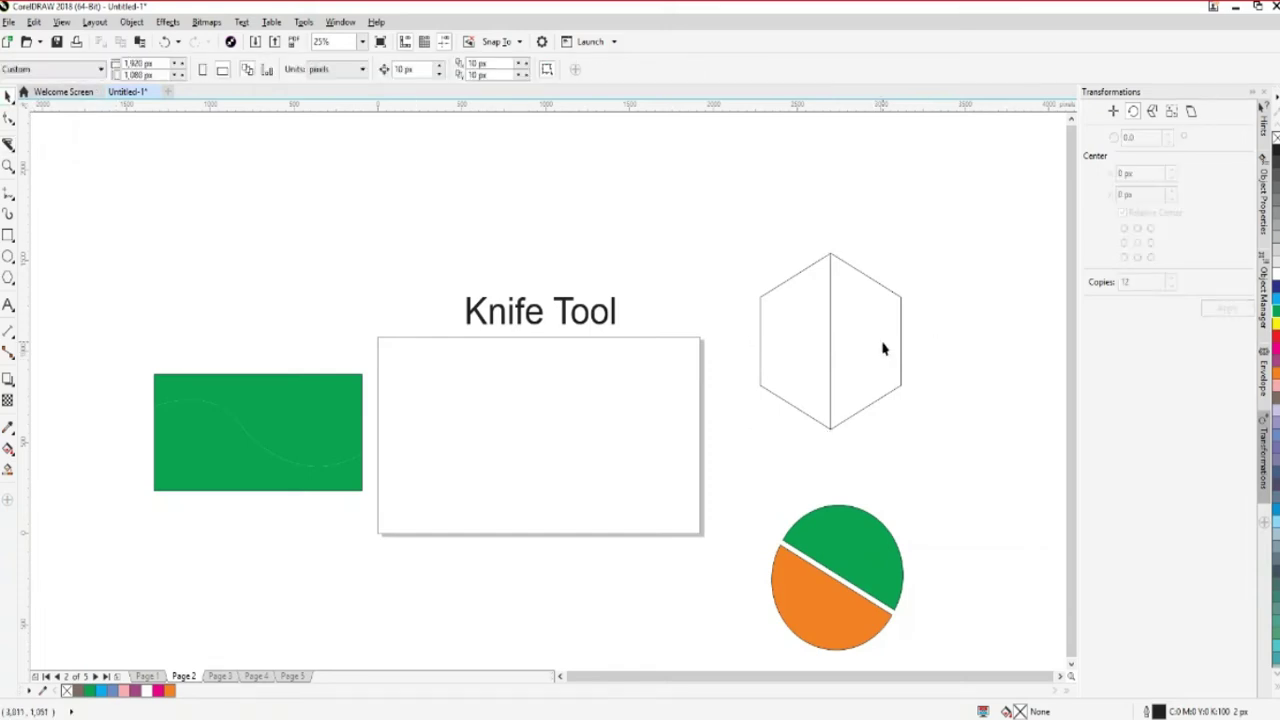
Offset the hexagon's right half slightly to the right, and fill the right half green and the left half light blue
drag(883, 348, 966, 331)
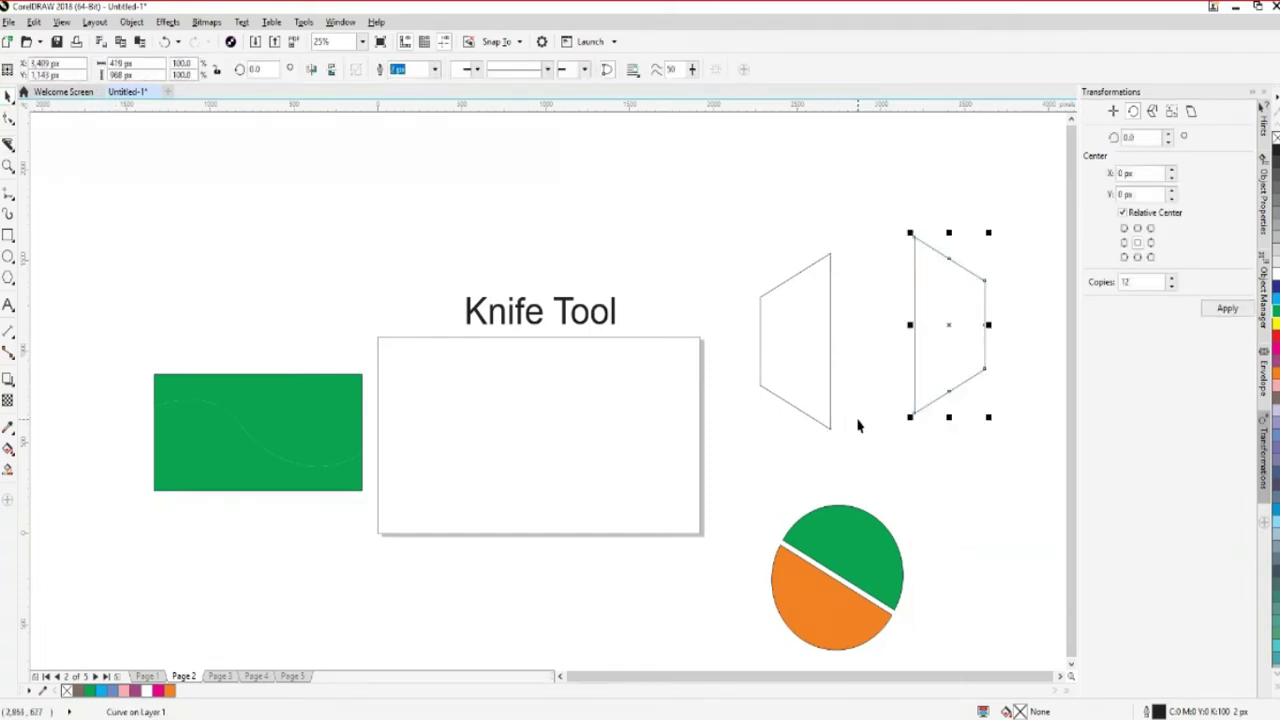
key(ctrl+z)
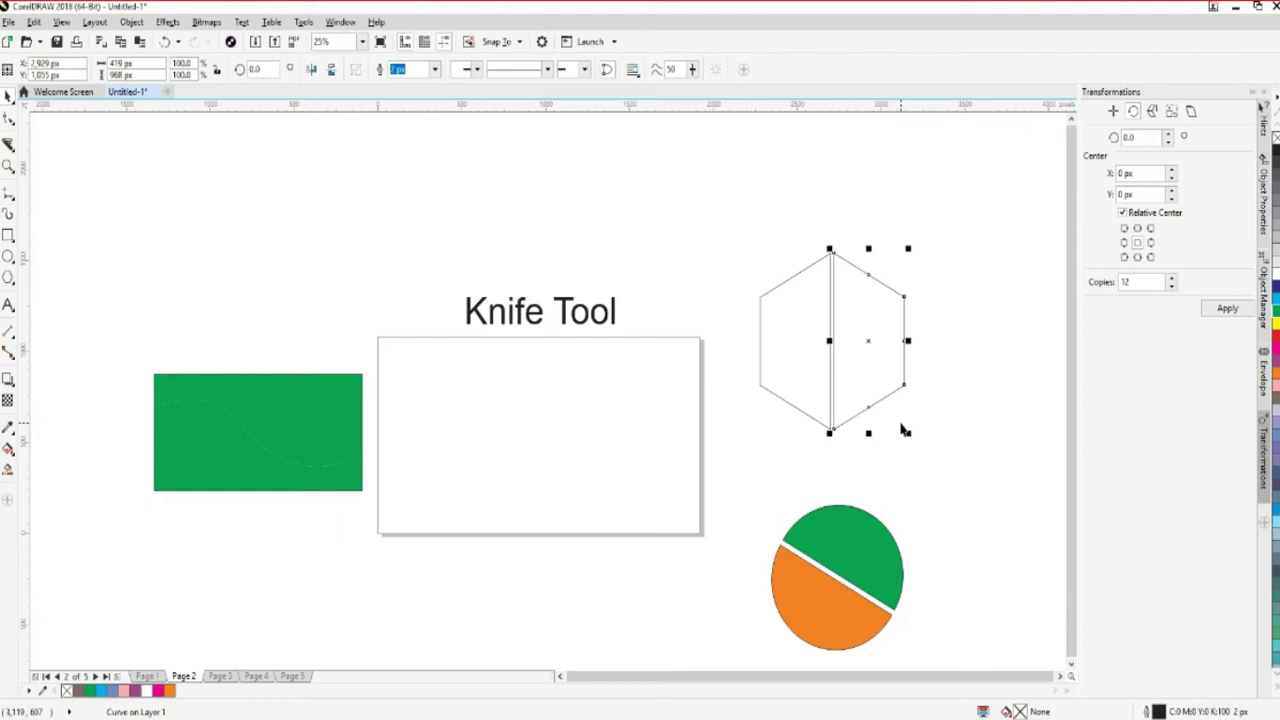
click(1275, 308)
click(750, 417)
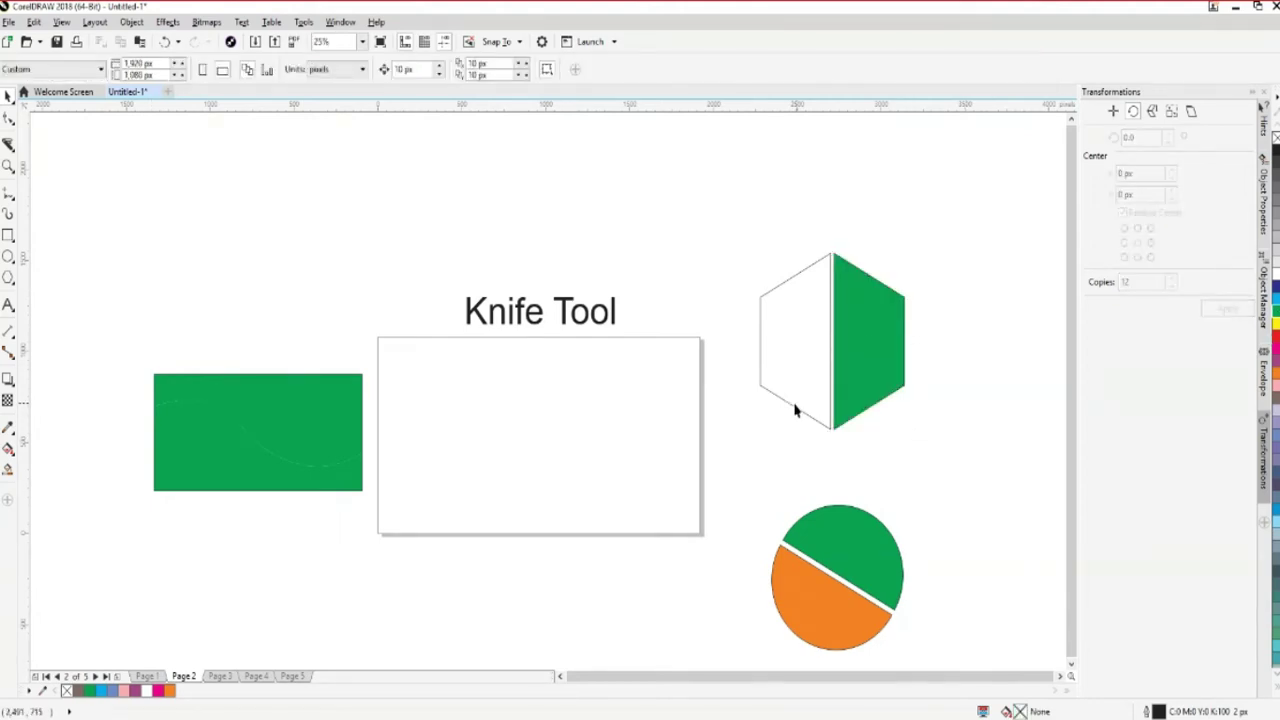
click(795, 413)
click(1276, 443)
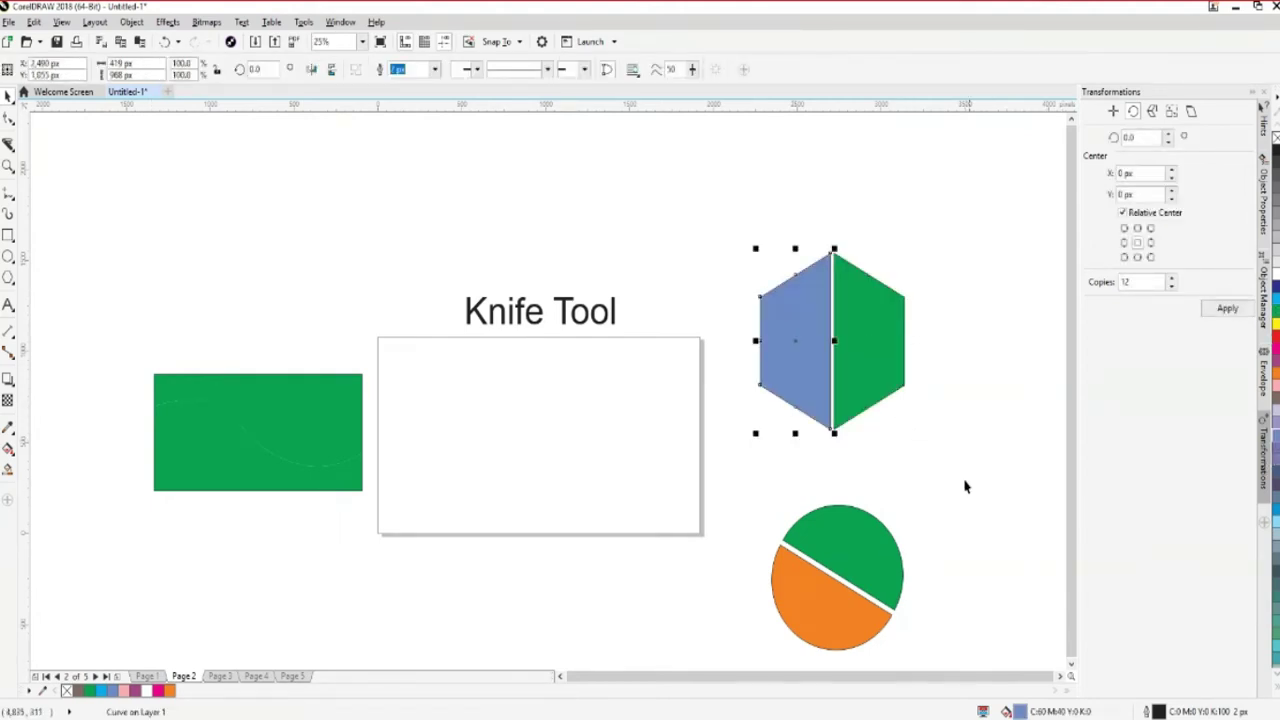
Select both halves of the hexagon together and move them down, closer to the circle
click(930, 478)
drag(772, 251, 939, 462)
drag(716, 241, 967, 460)
drag(877, 371, 883, 414)
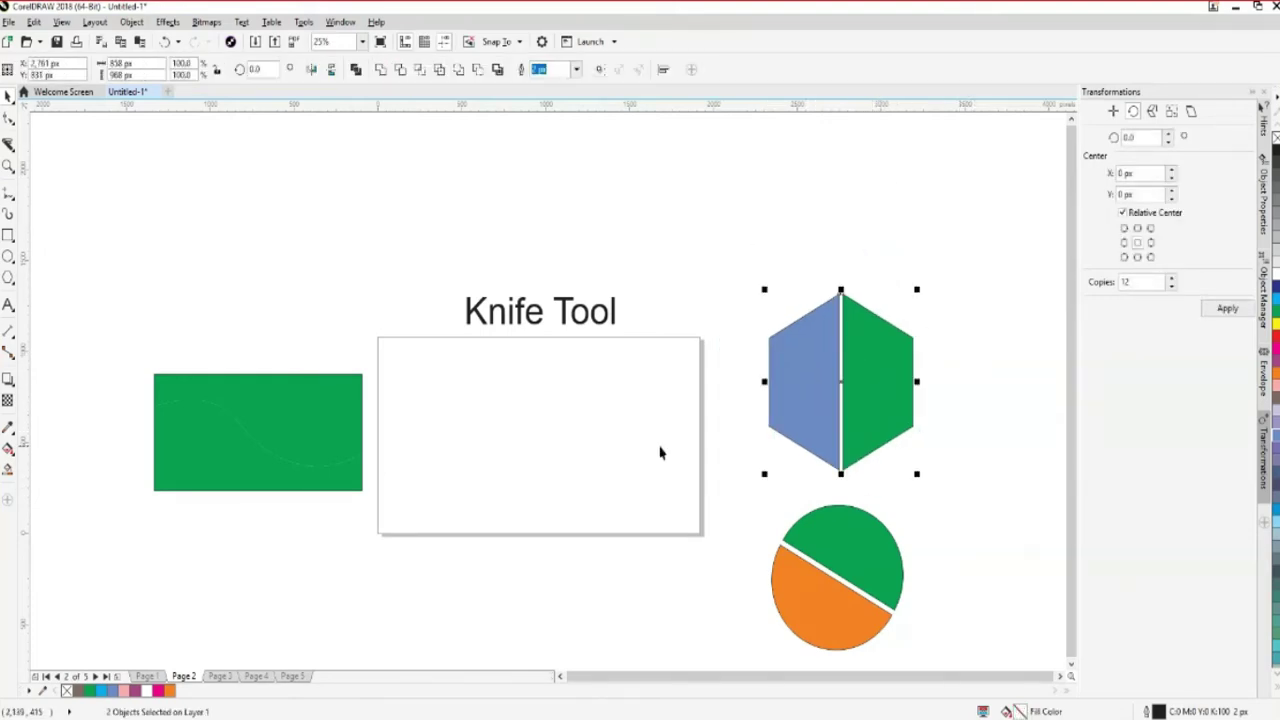
Examine the Knife tool's auto-close on cut option, and deselect the hexagon halves
click(8, 145)
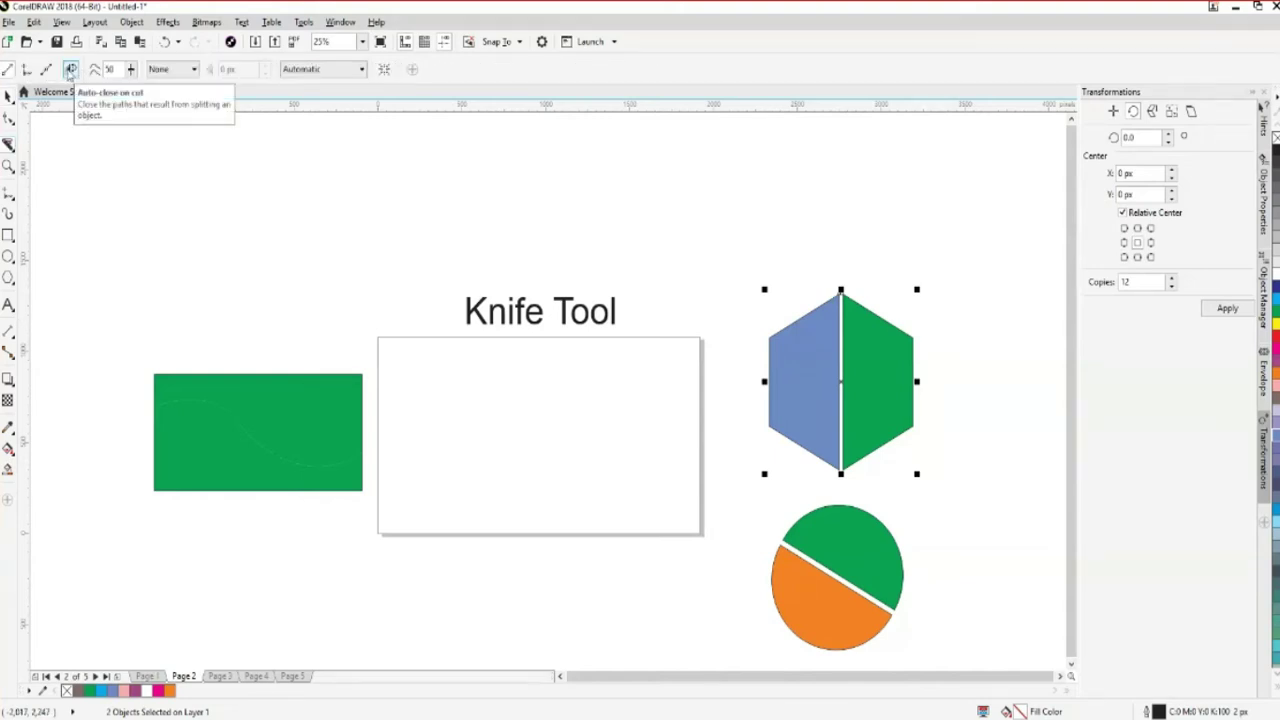
click(70, 70)
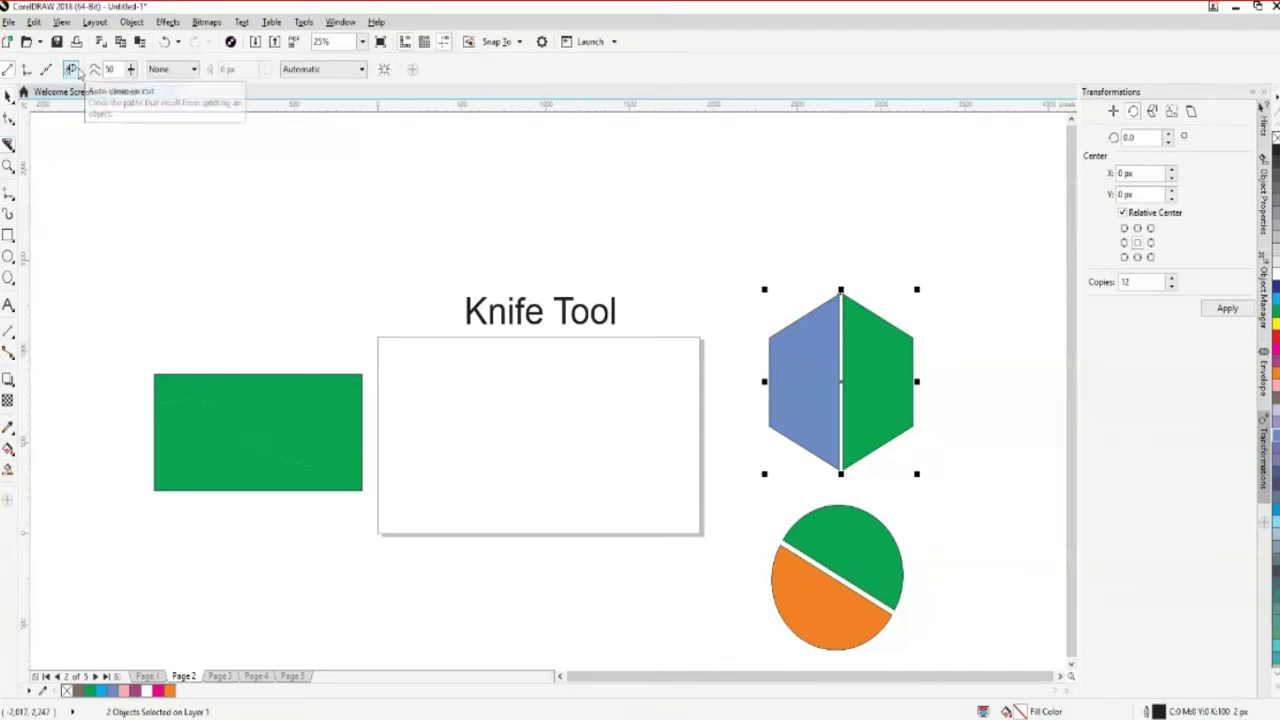
click(8, 95)
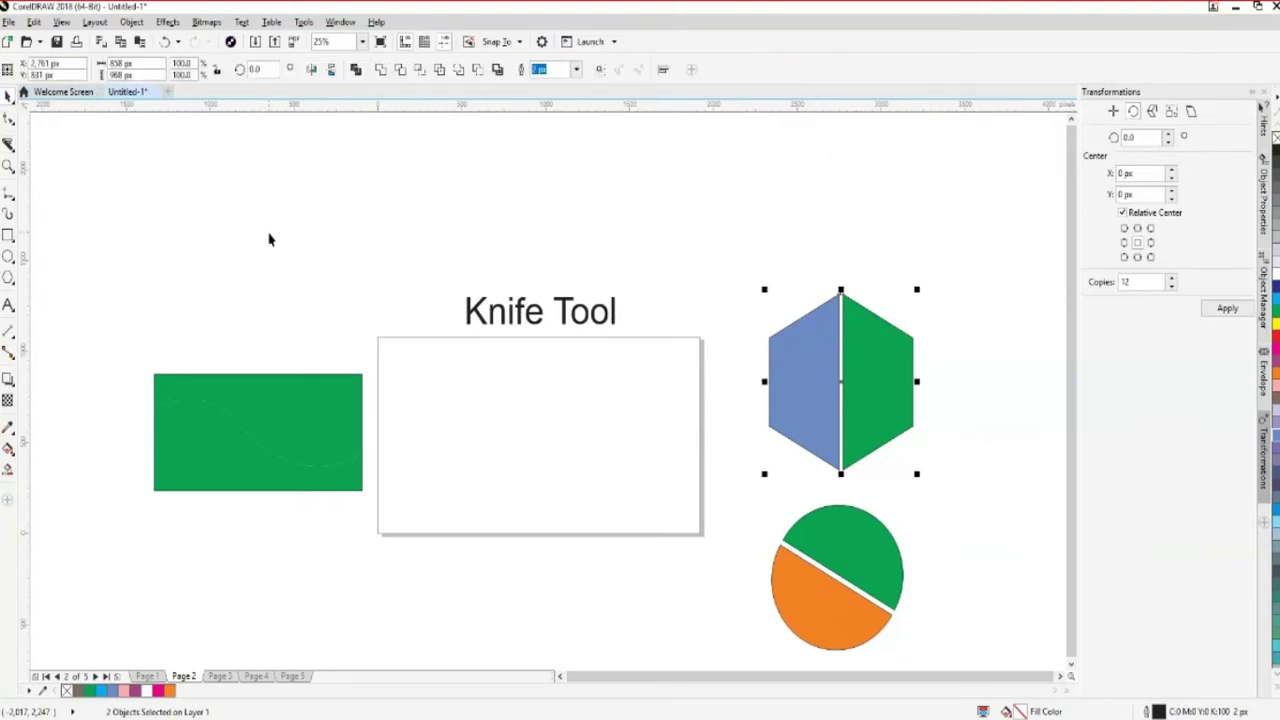
click(271, 237)
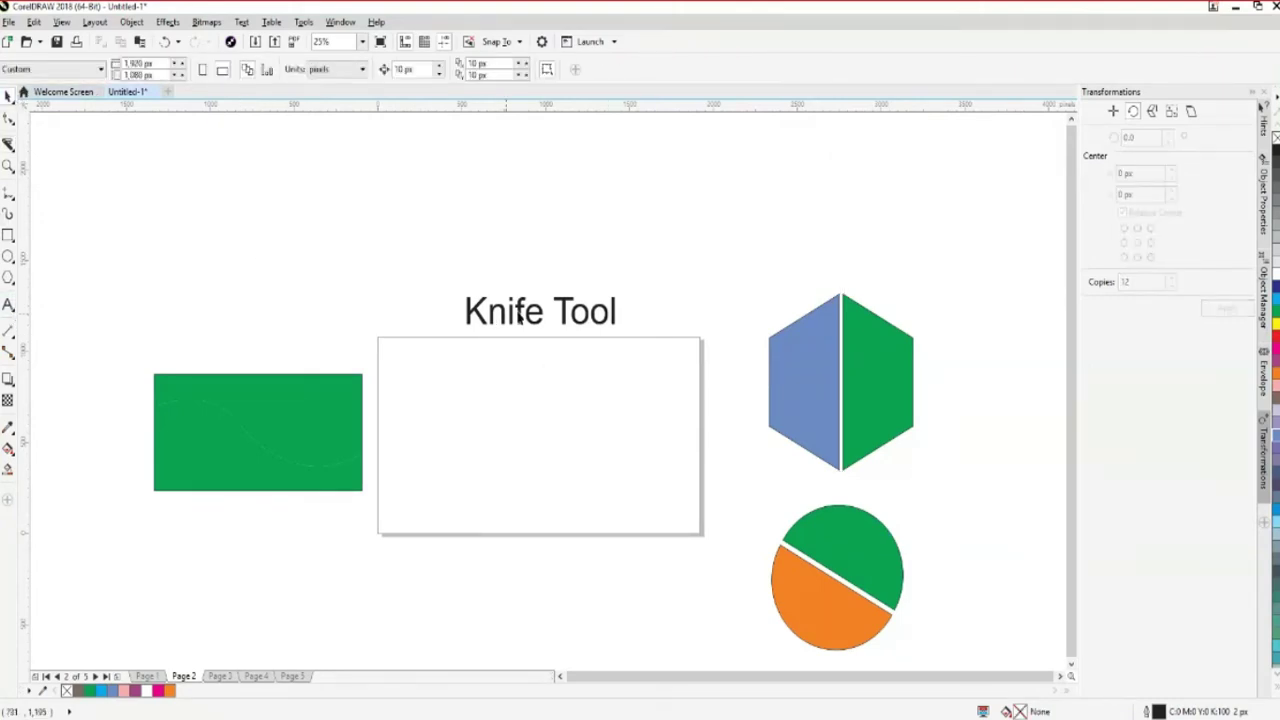
Place a copy of the Knife Tool title on the page, enlarged to about 82 pt and centred on the page
click(560, 318)
drag(560, 318, 560, 444)
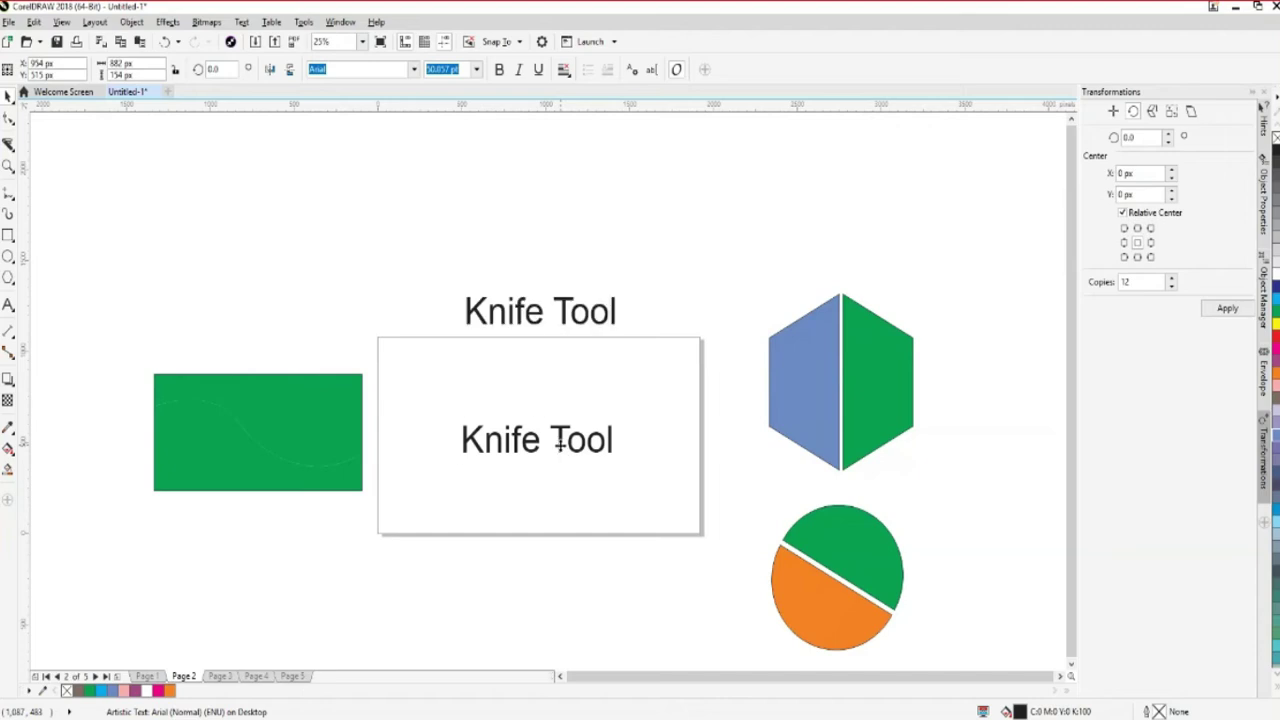
key(p)
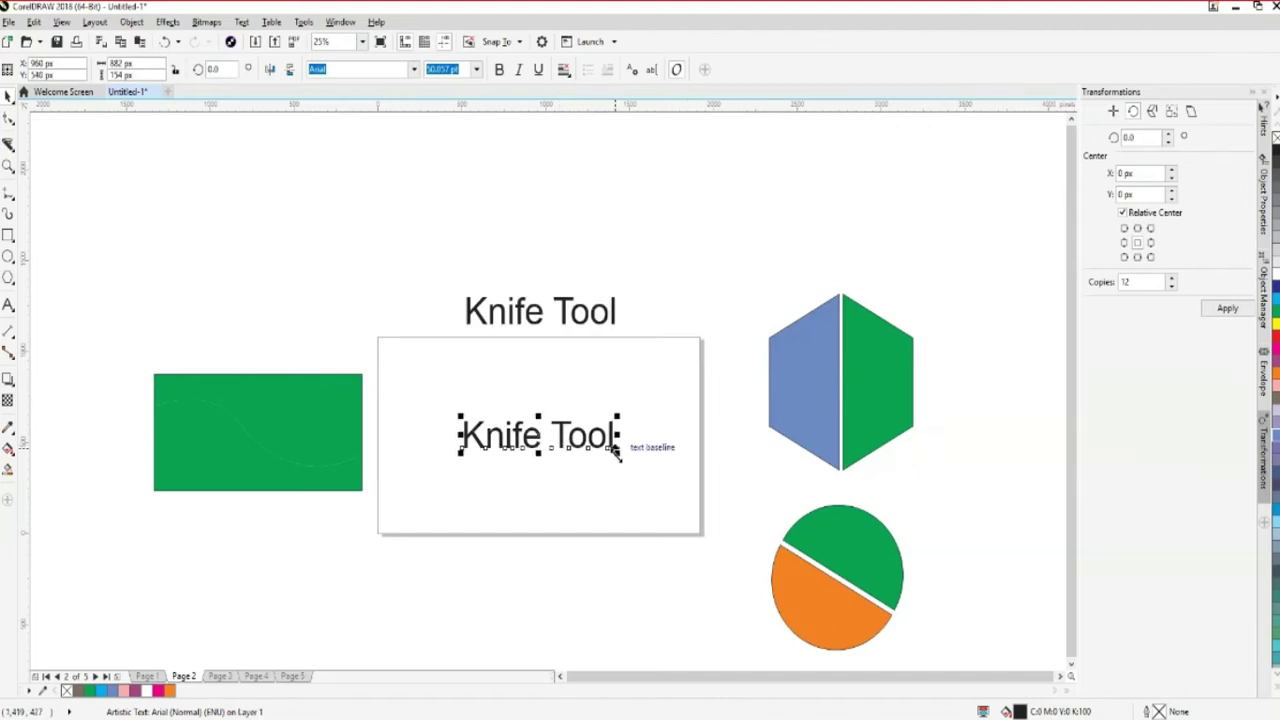
drag(615, 451, 720, 540)
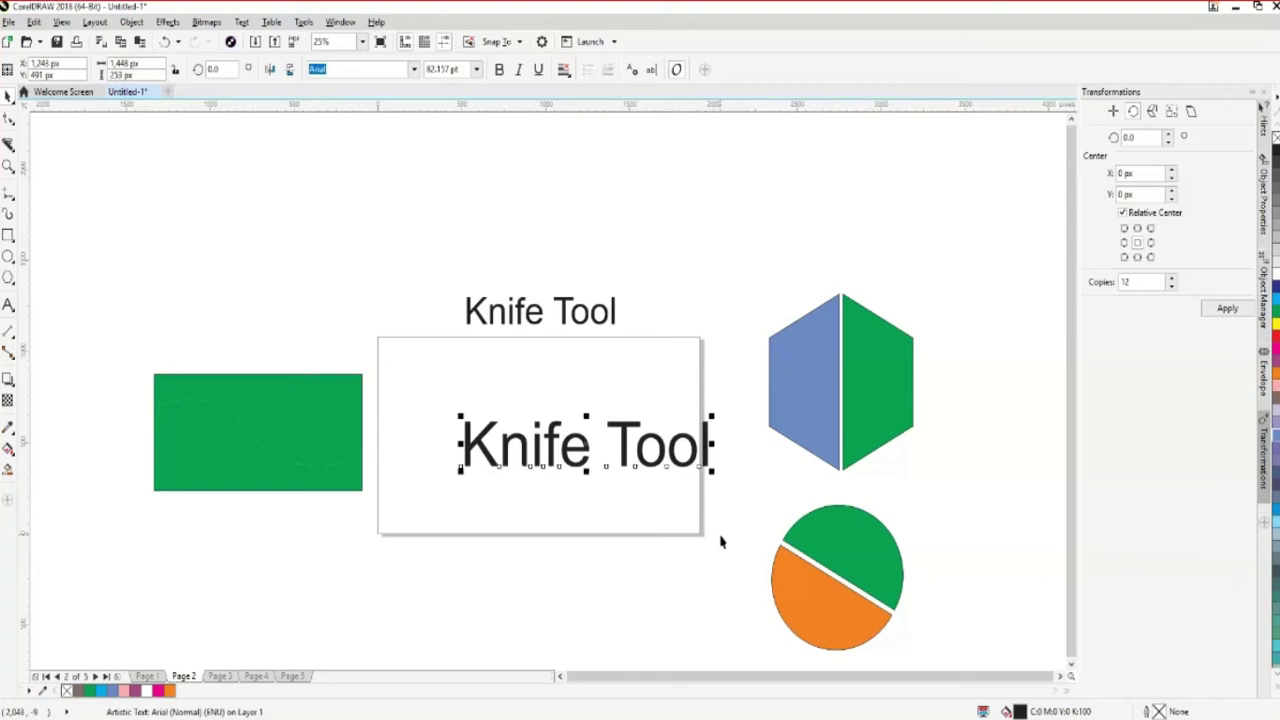
key(p)
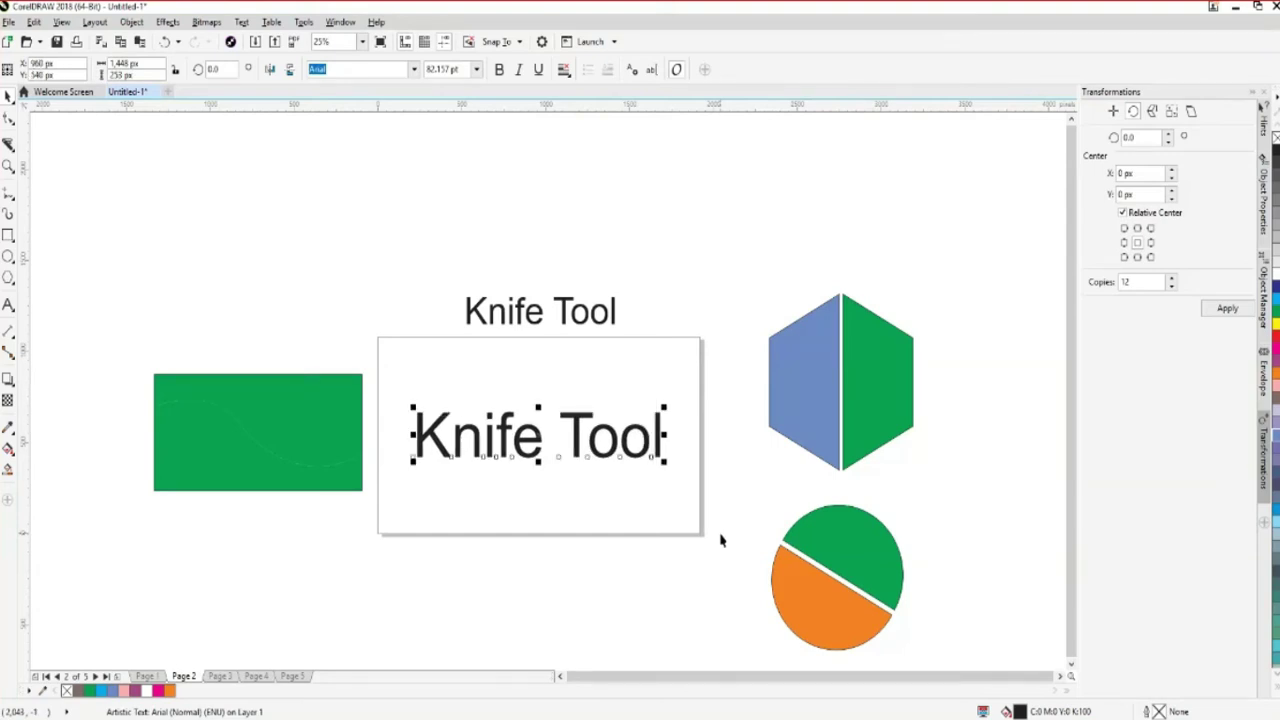
Fill the enlarged Knife Tool text with teal C60 M0 Y40 K40, and deselect it
click(481, 504)
click(609, 453)
click(1274, 598)
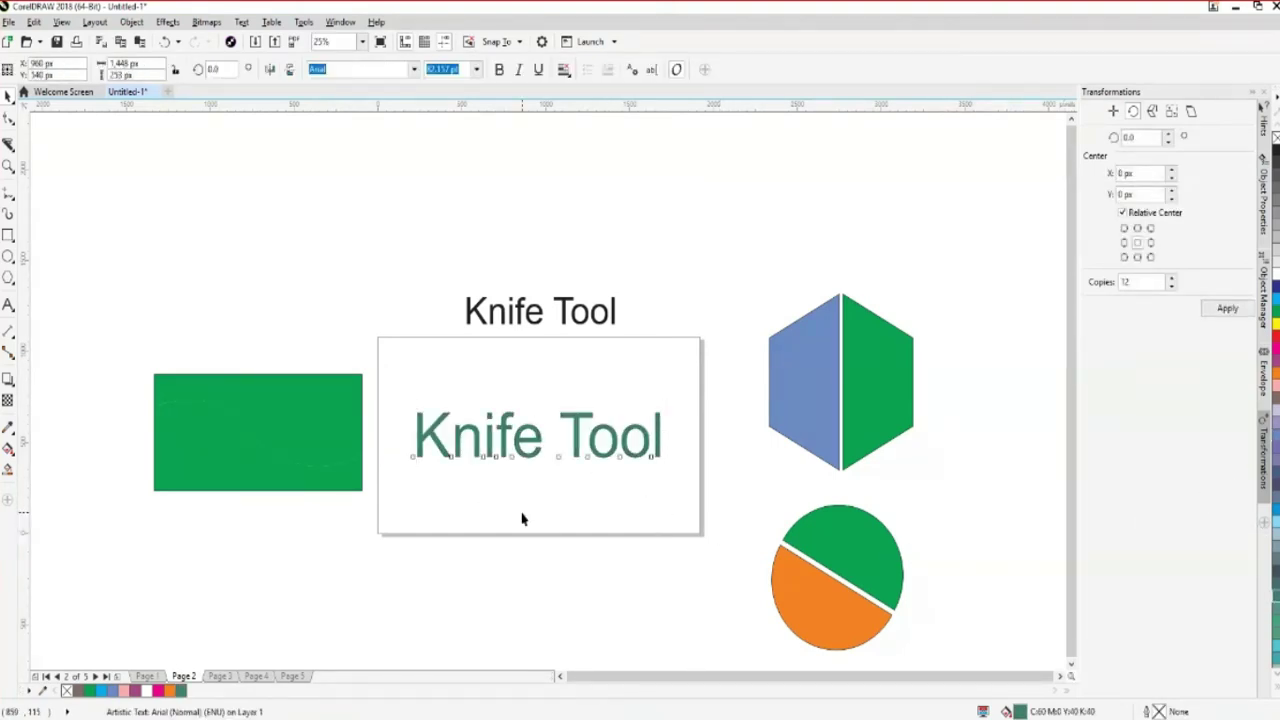
key(Escape)
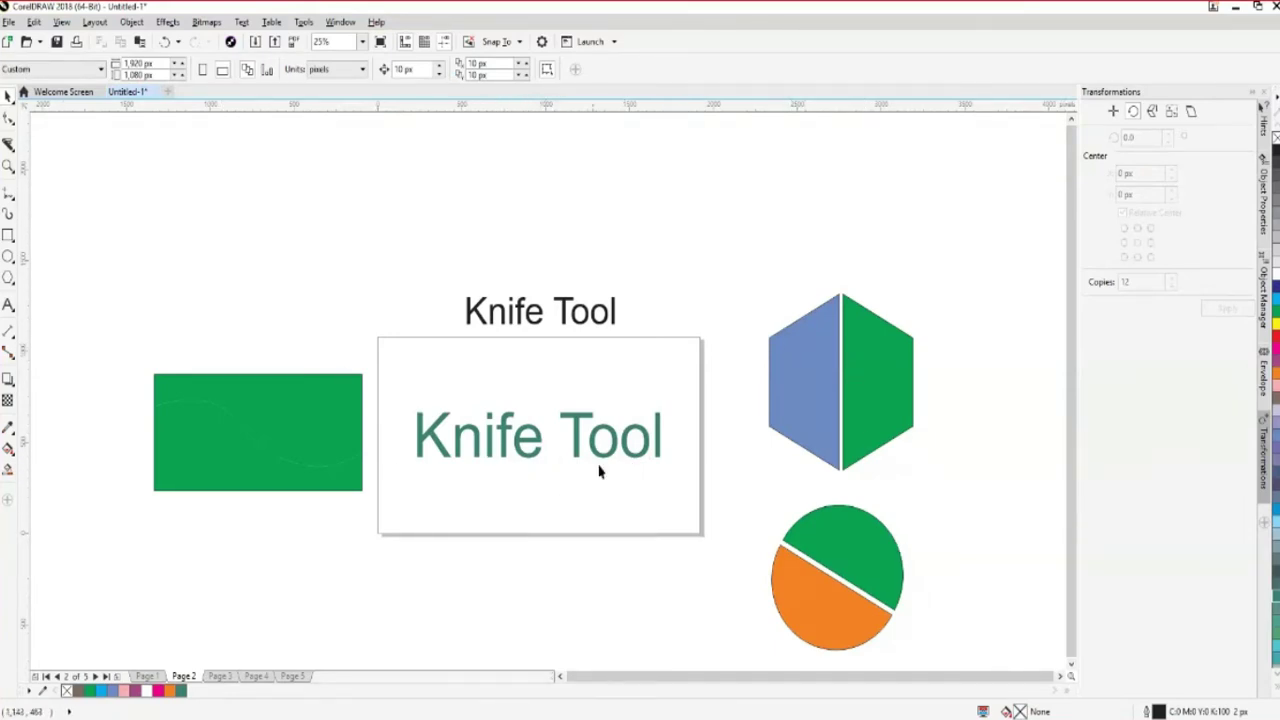
Cut the large teal text with a horizontal line through its middle, and select its lower half
click(8, 147)
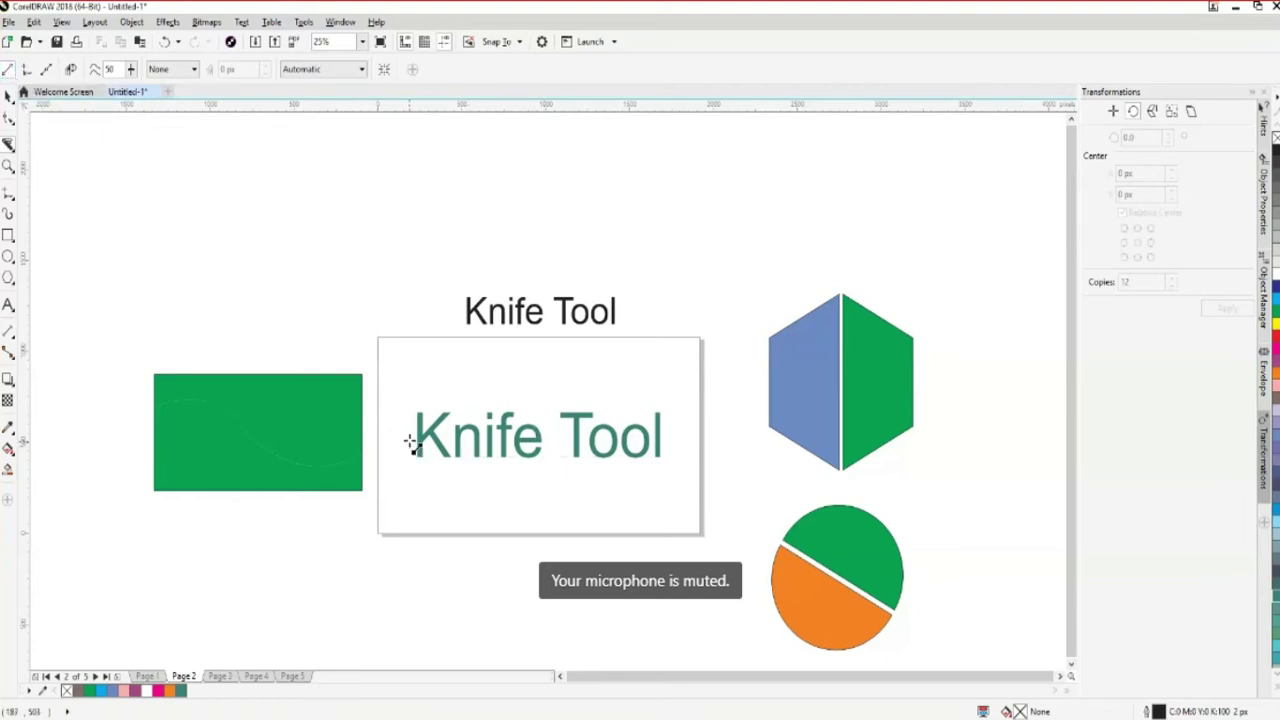
drag(410, 441, 654, 466)
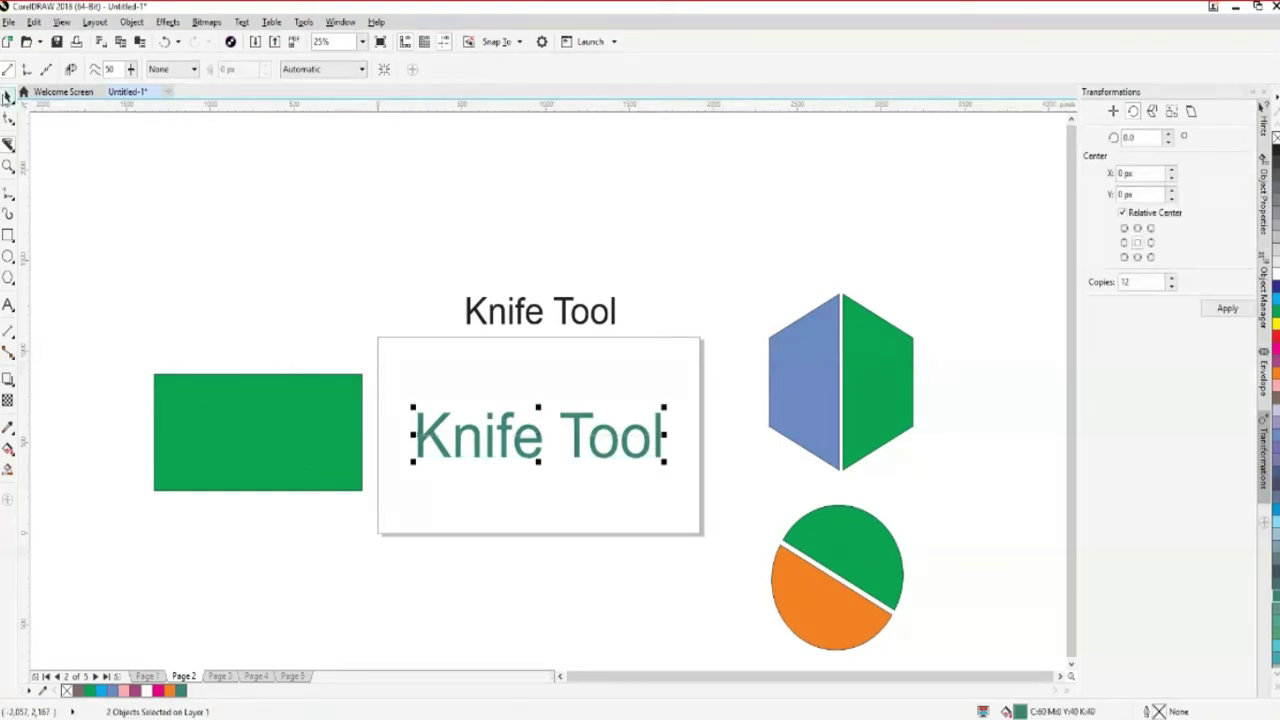
click(6, 96)
click(531, 458)
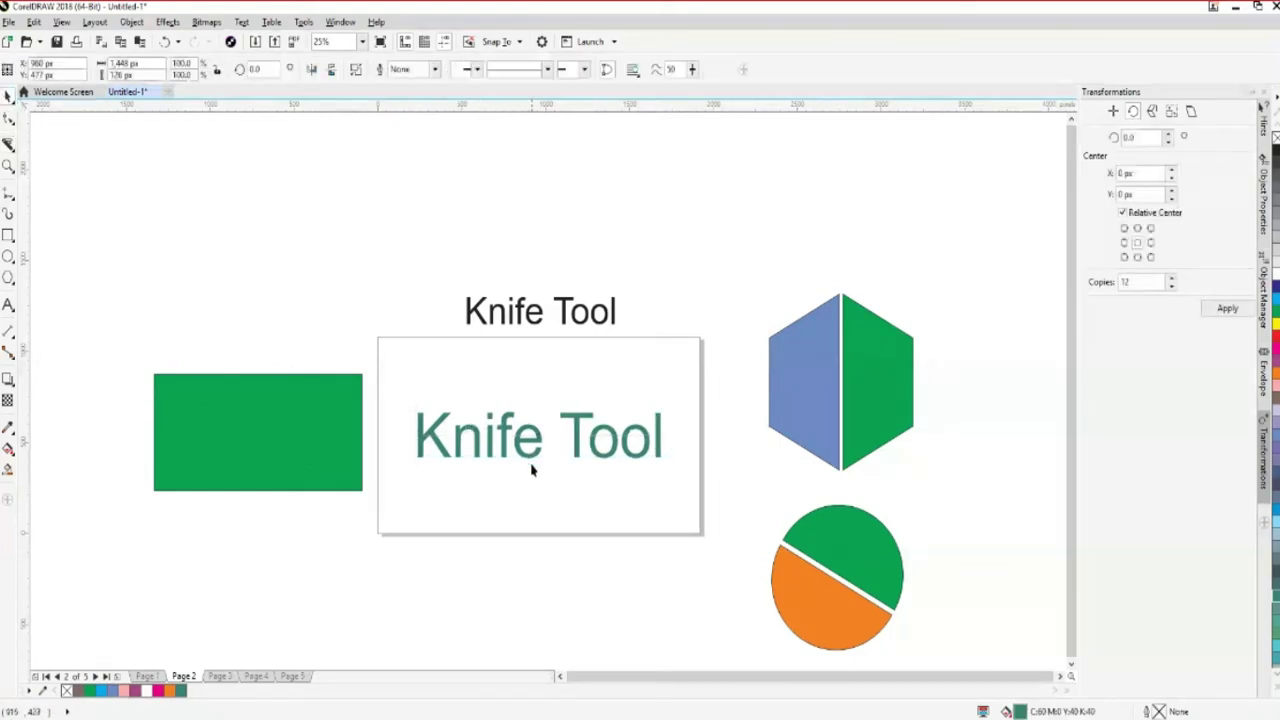
drag(531, 470, 588, 520)
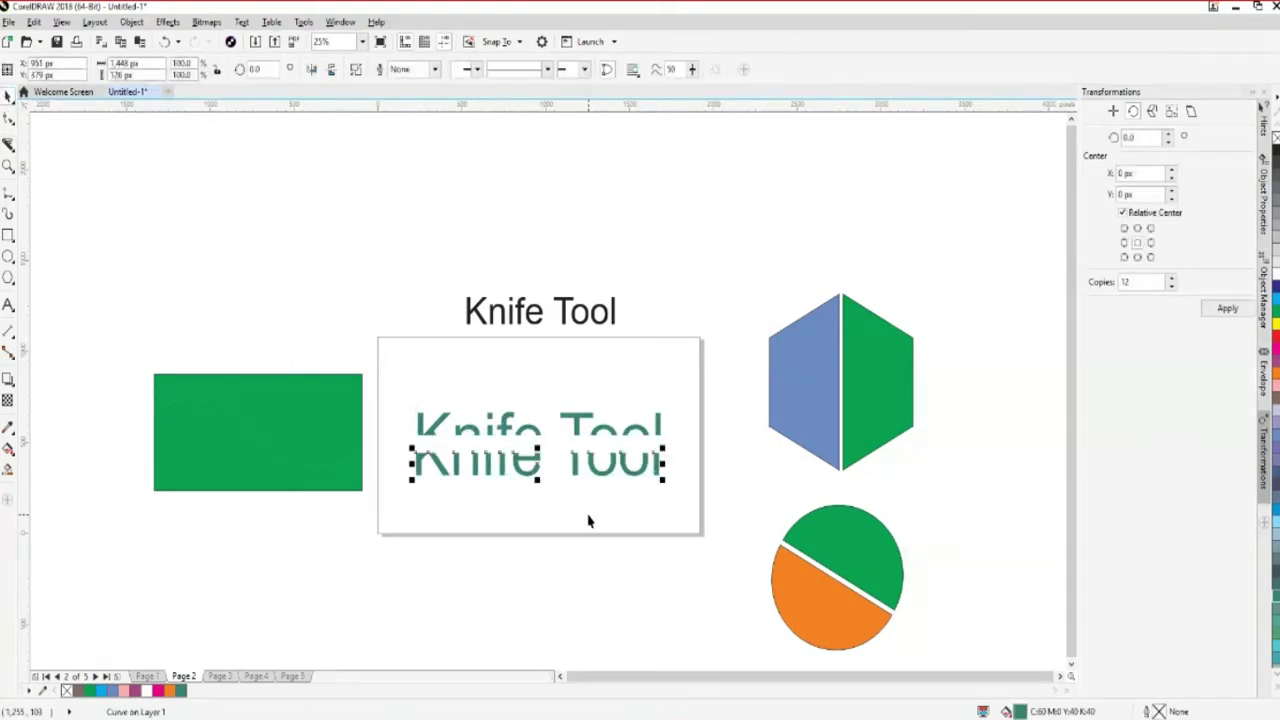
key(ctrl+z)
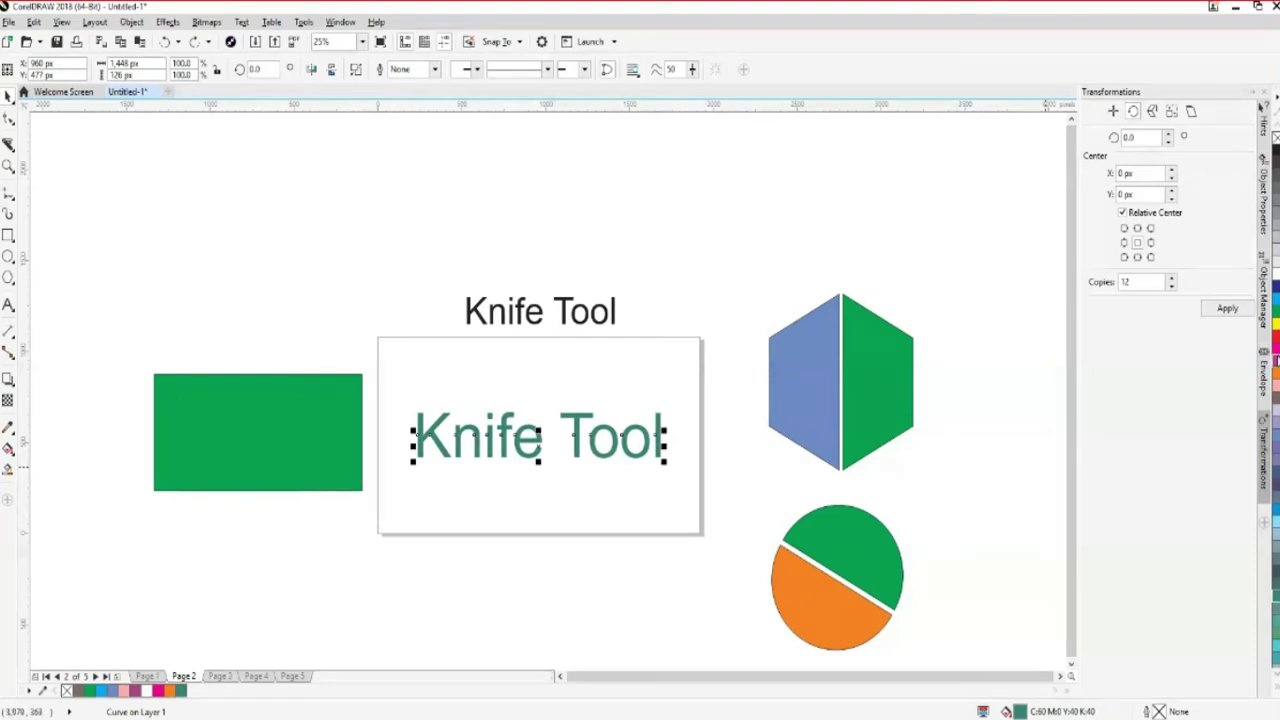
Fill the lower half of the cut text with red C0 M100 Y100 K0, and nudge it down 20 px
click(1274, 348)
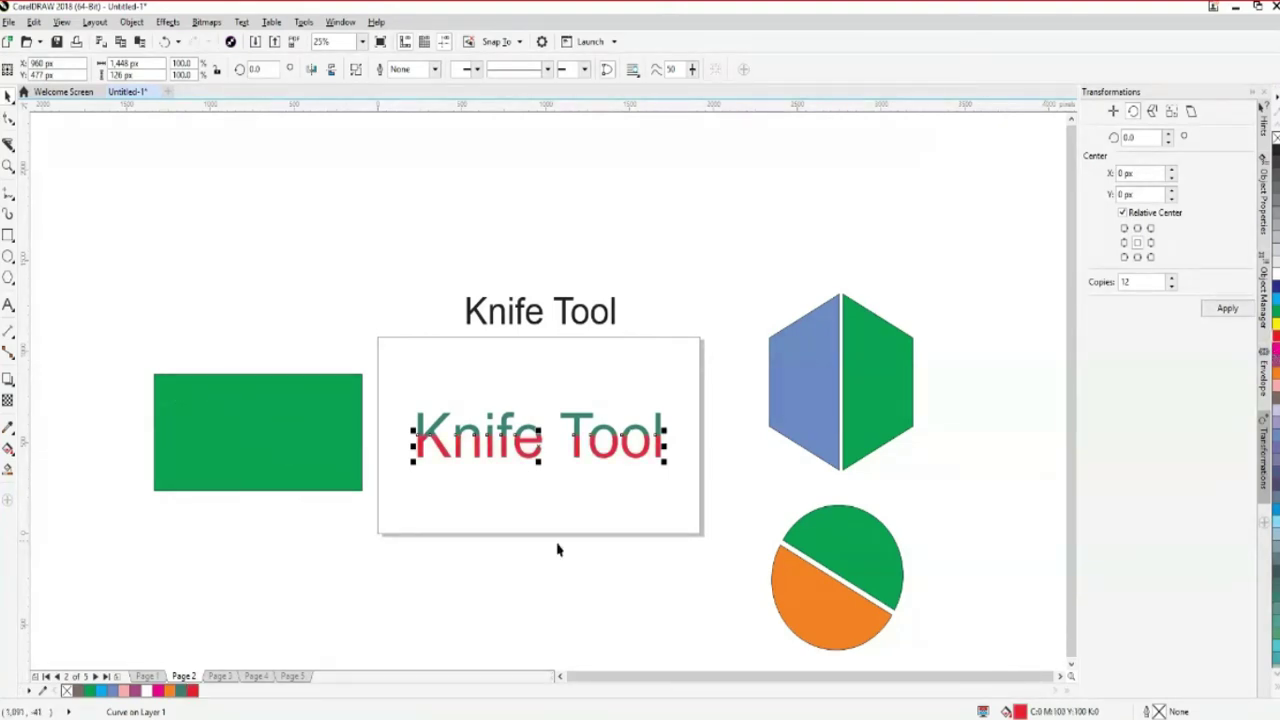
key(Down)
key(Down)
key(Down)
key(Down)
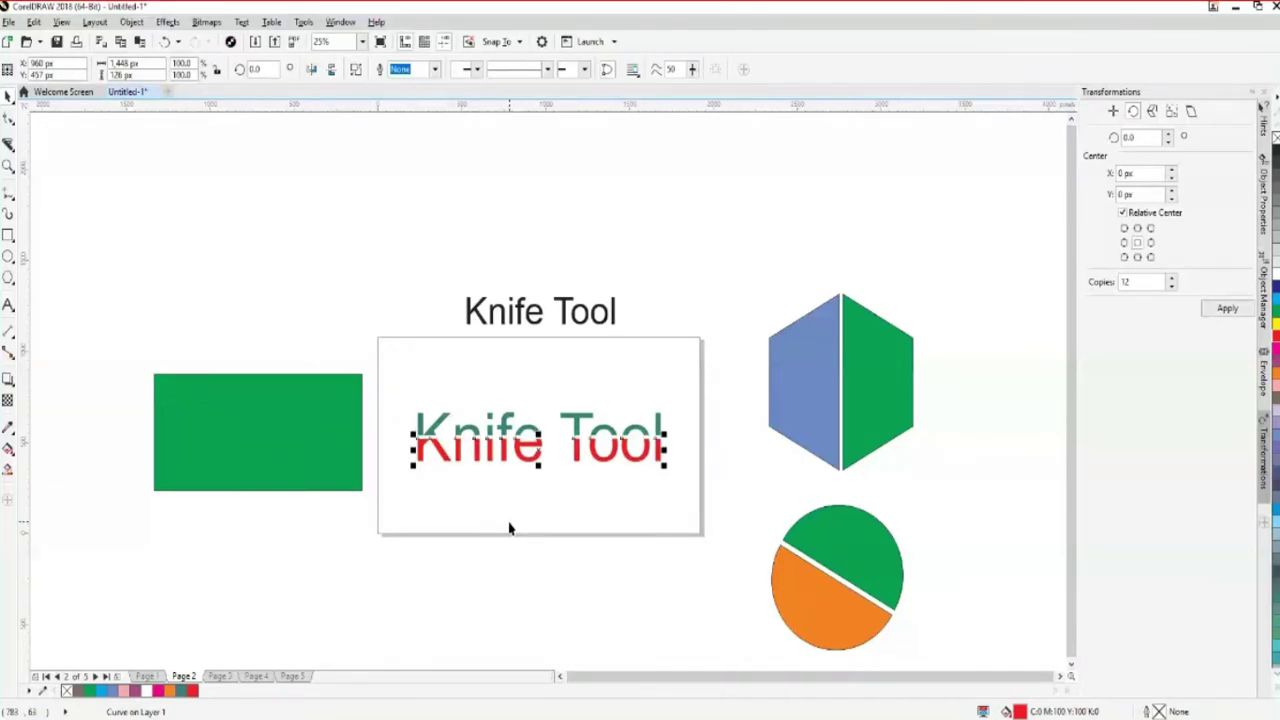
Move the red lower half of the cut text back up 20 px against the teal upper half
click(609, 631)
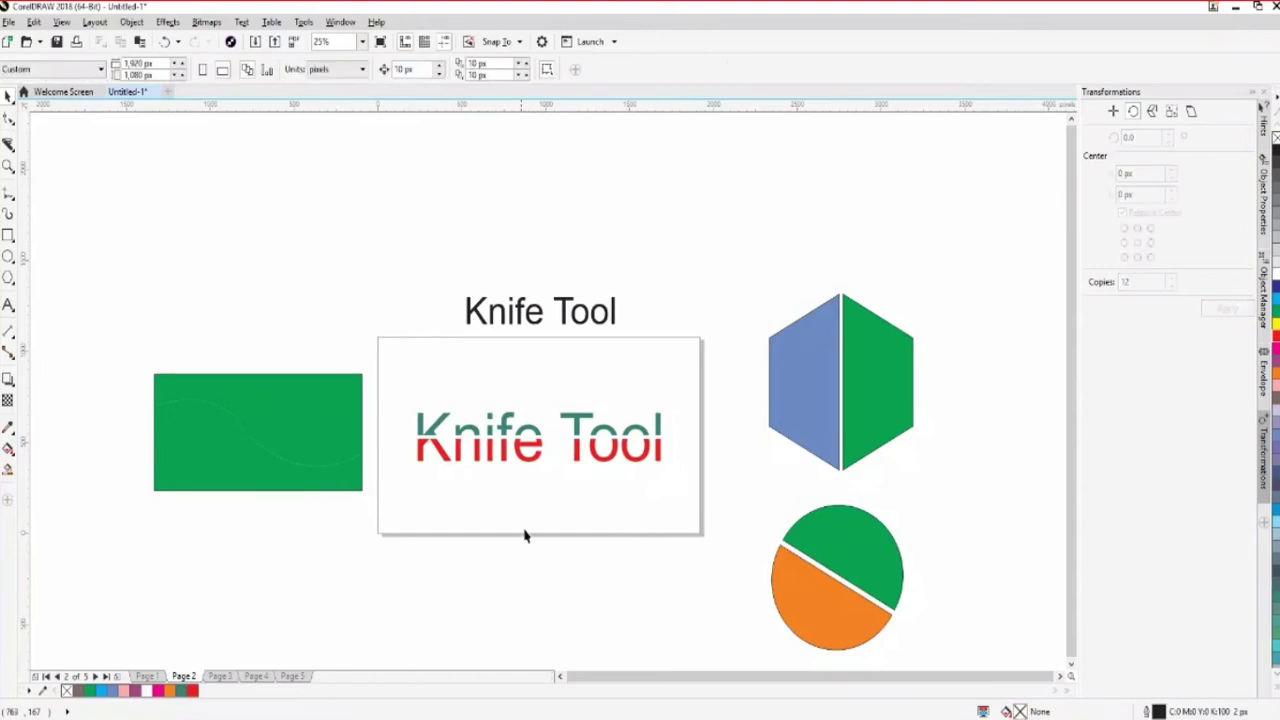
click(577, 430)
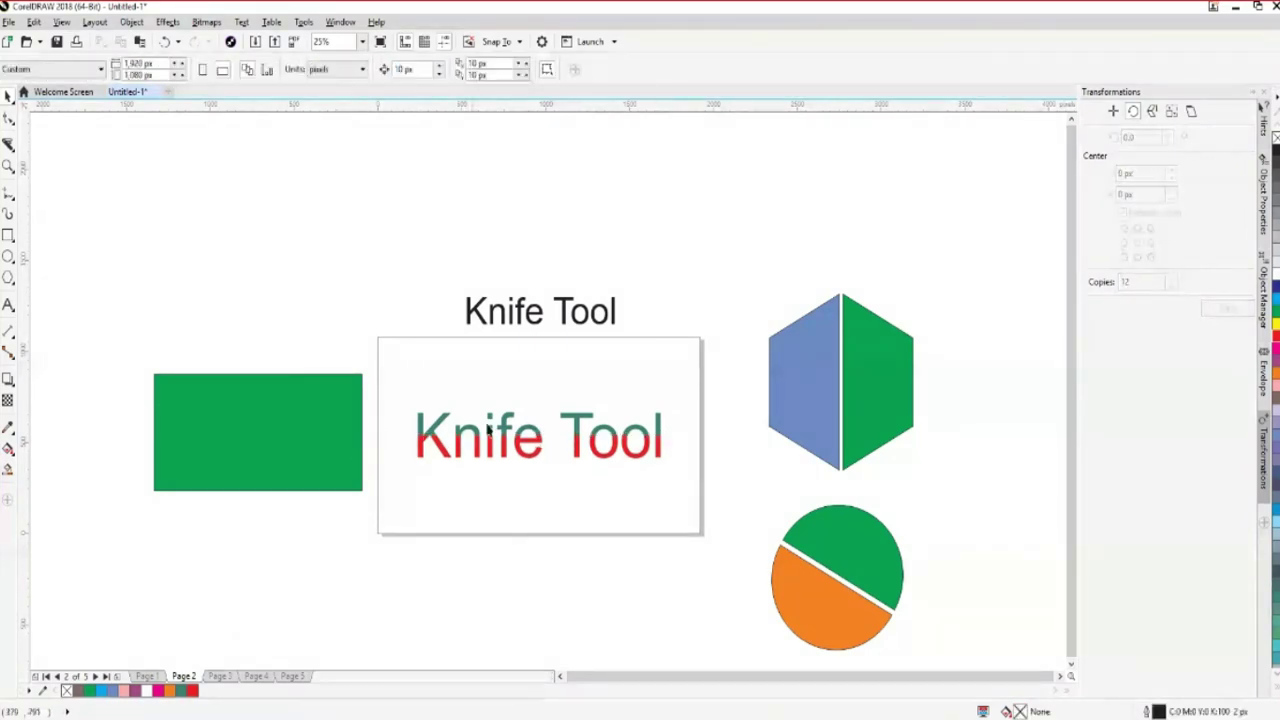
click(638, 457)
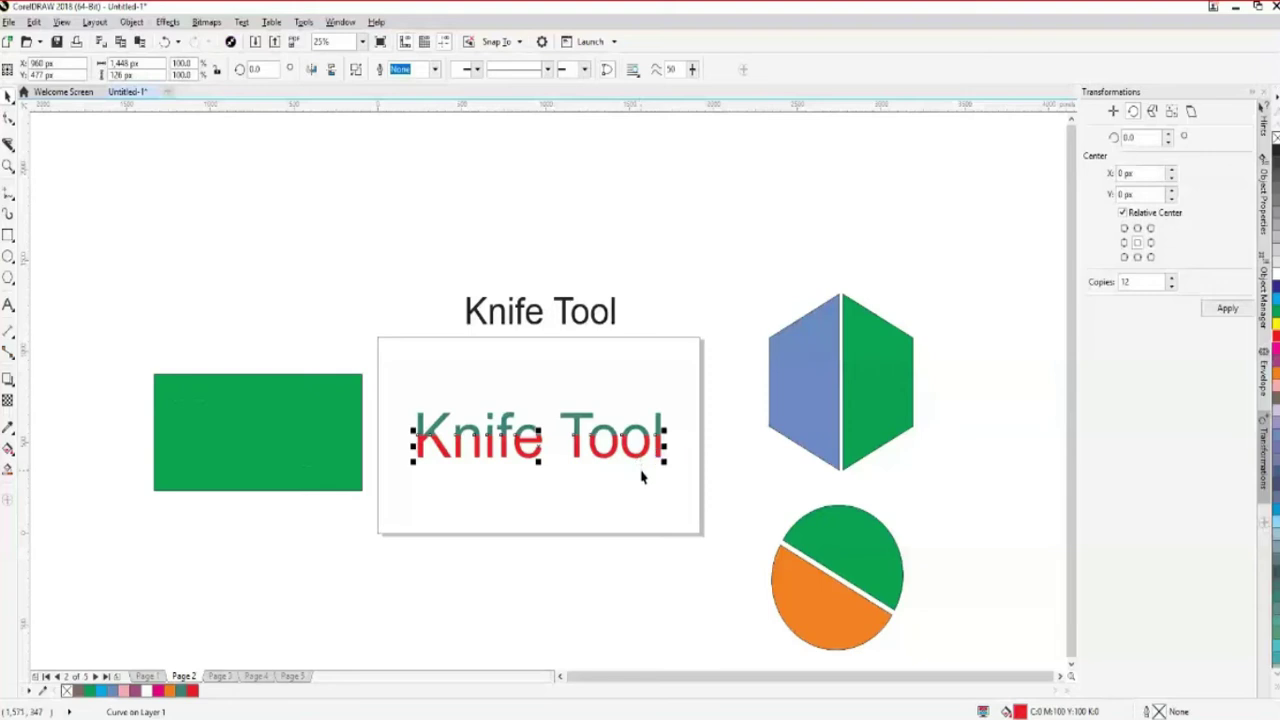
Select both halves of the teal and red text, and move them together to the upper part of the page
click(8, 307)
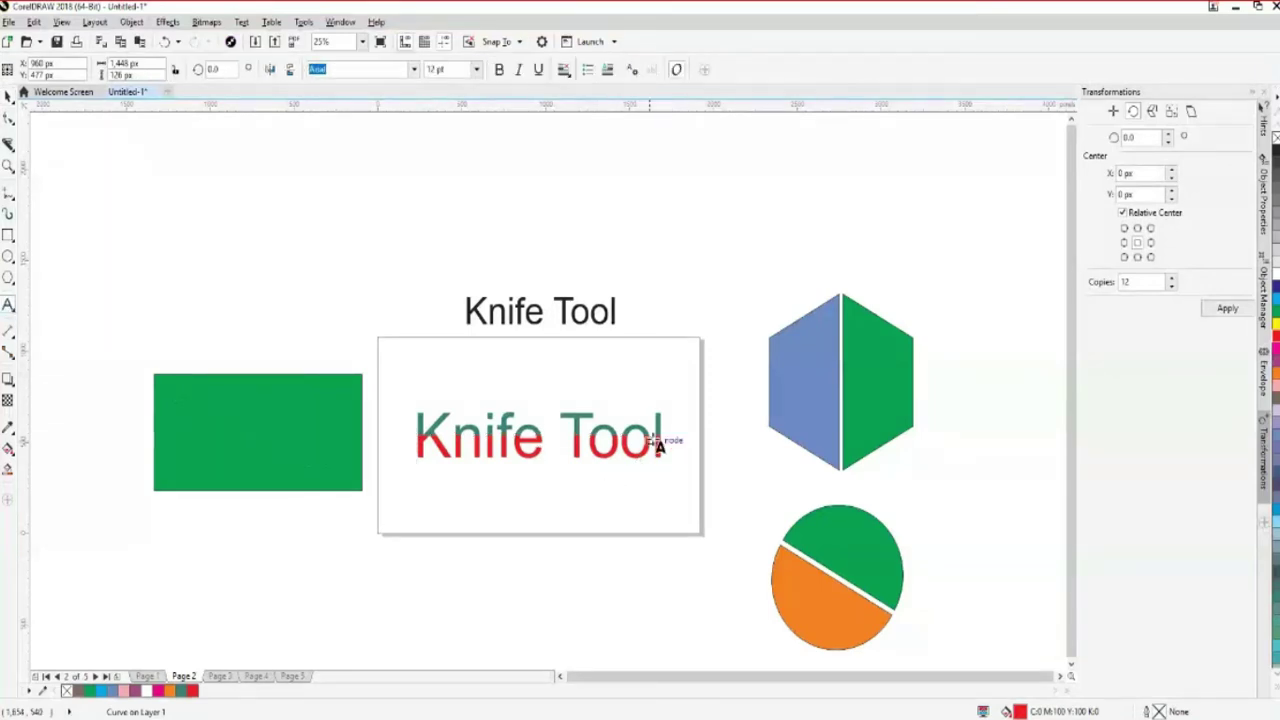
click(12, 106)
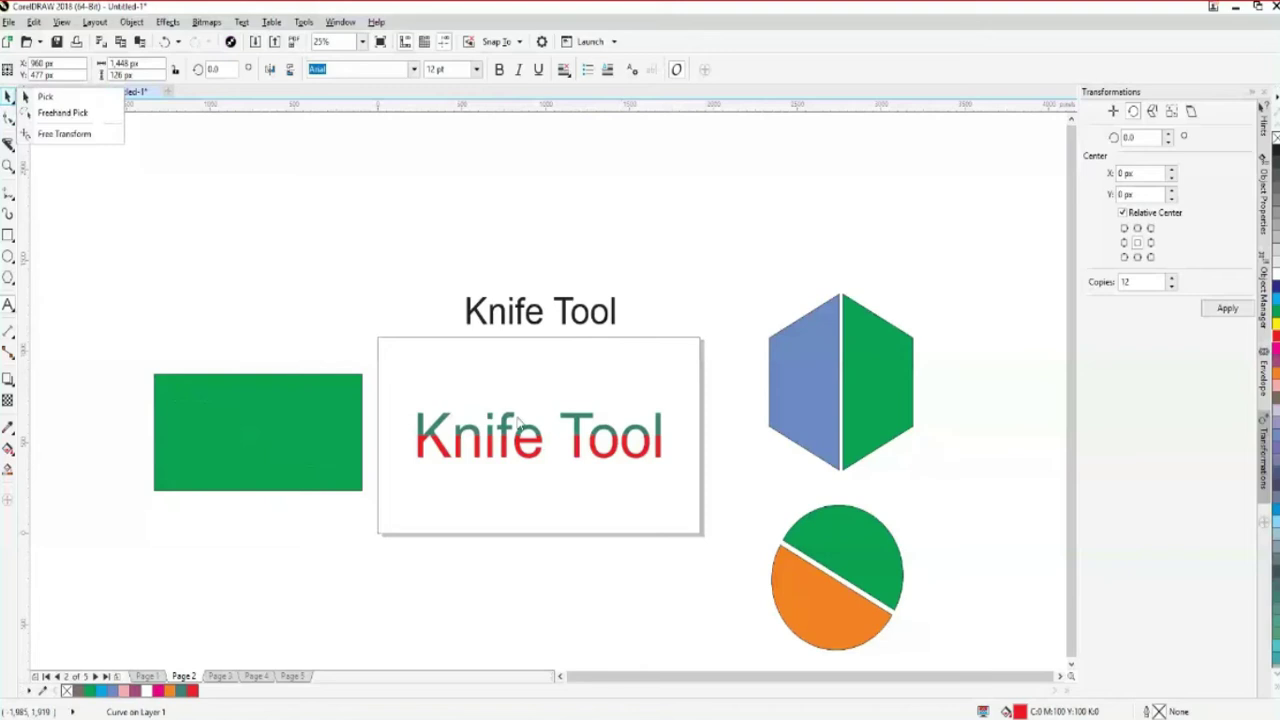
click(6, 169)
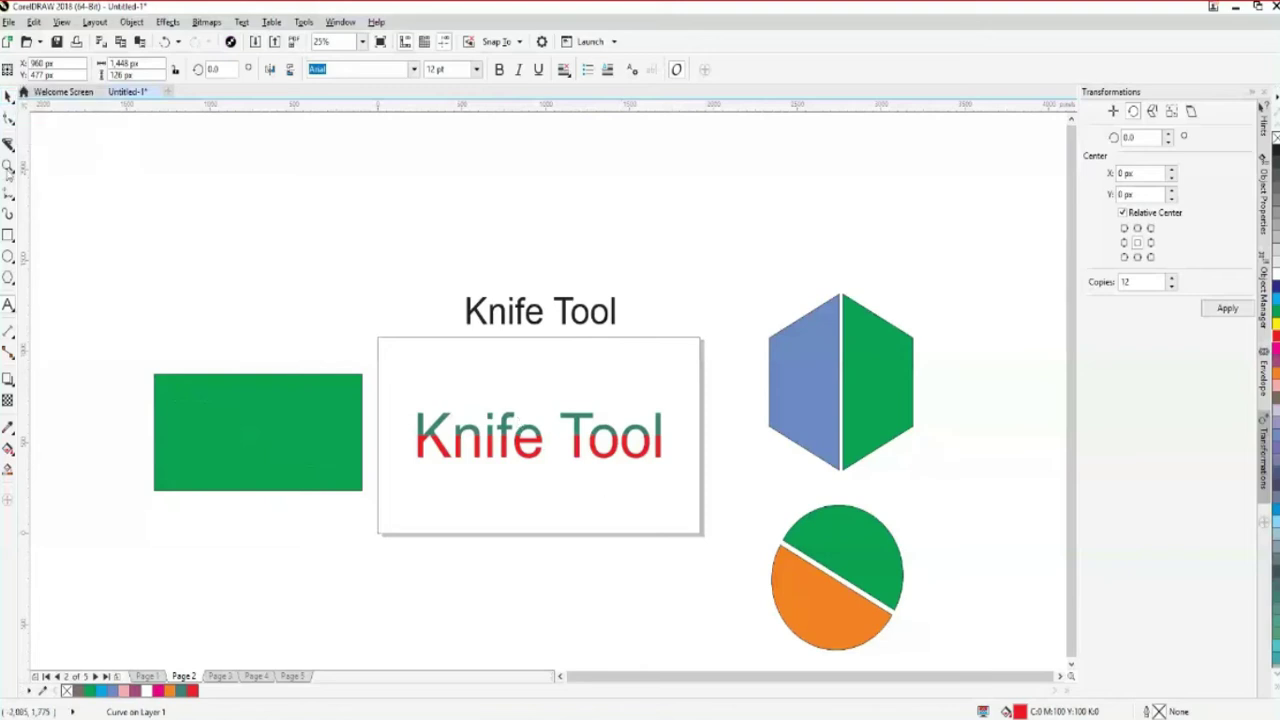
click(8, 95)
click(326, 294)
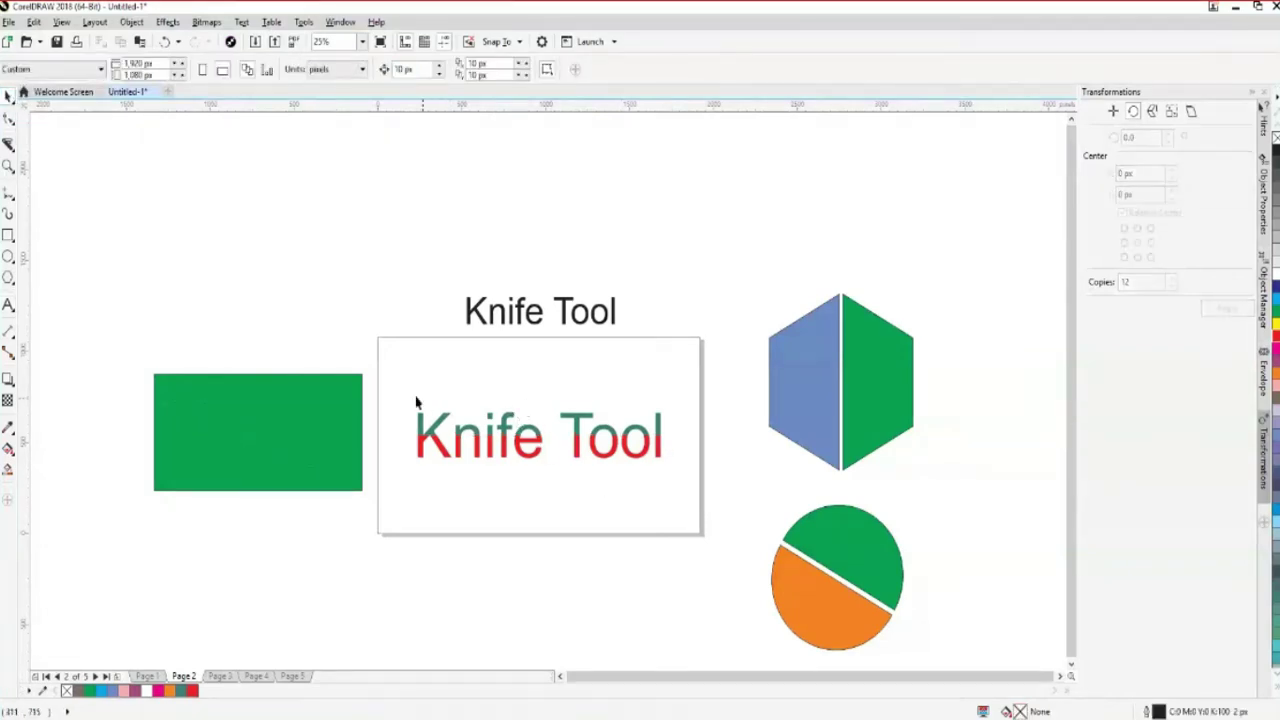
drag(417, 402, 600, 395)
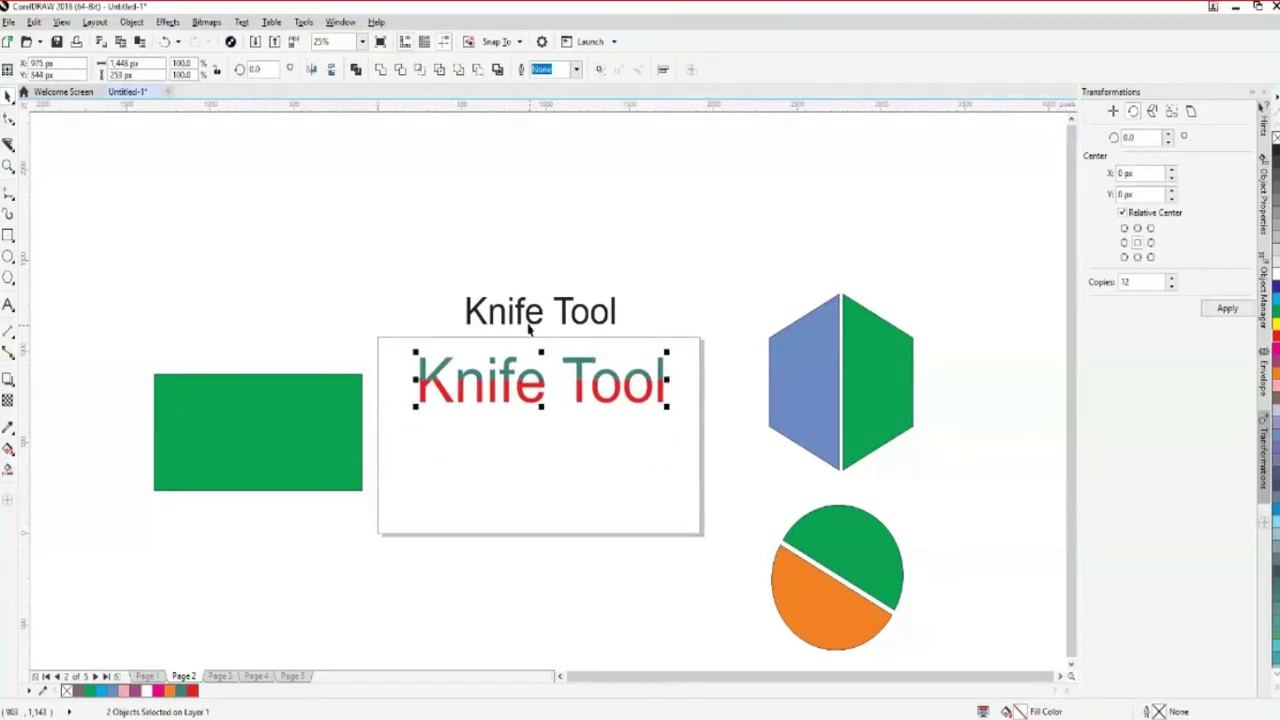
Place a copy of the black Knife Tool title below the teal and red text, enlarged to about 88 pt
click(522, 315)
click(519, 314)
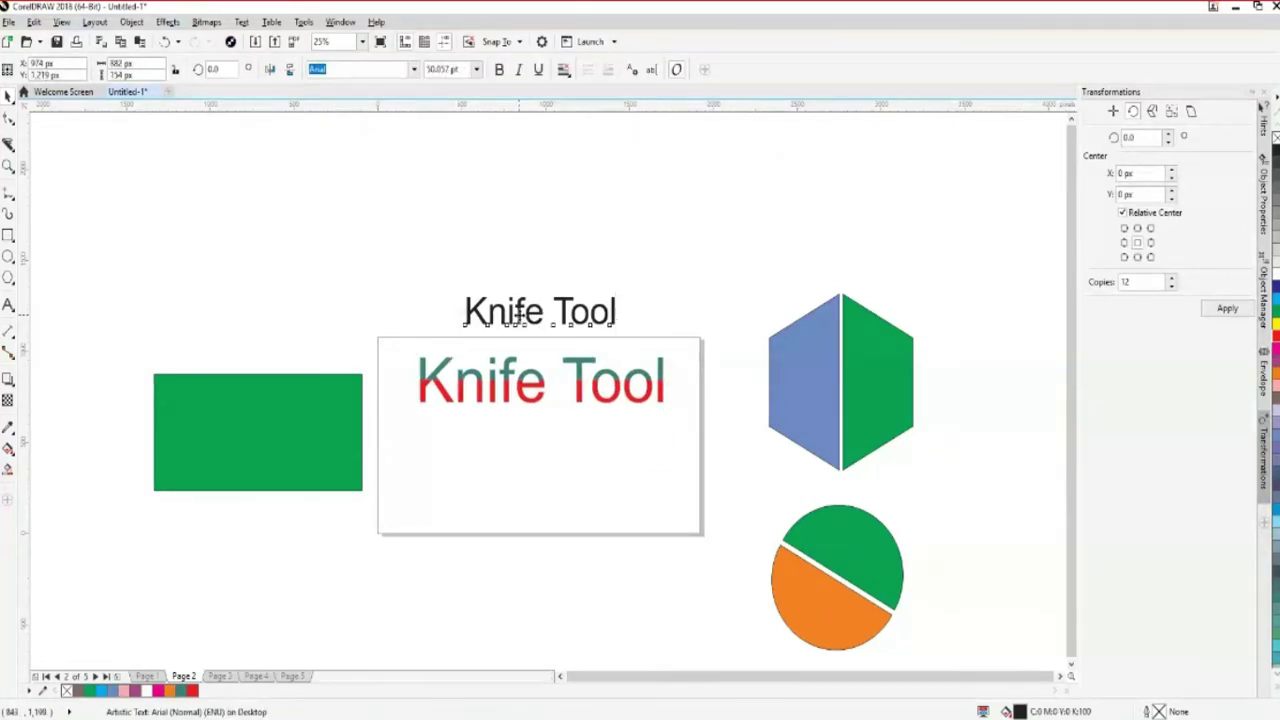
drag(520, 314, 522, 474)
right_click(517, 462)
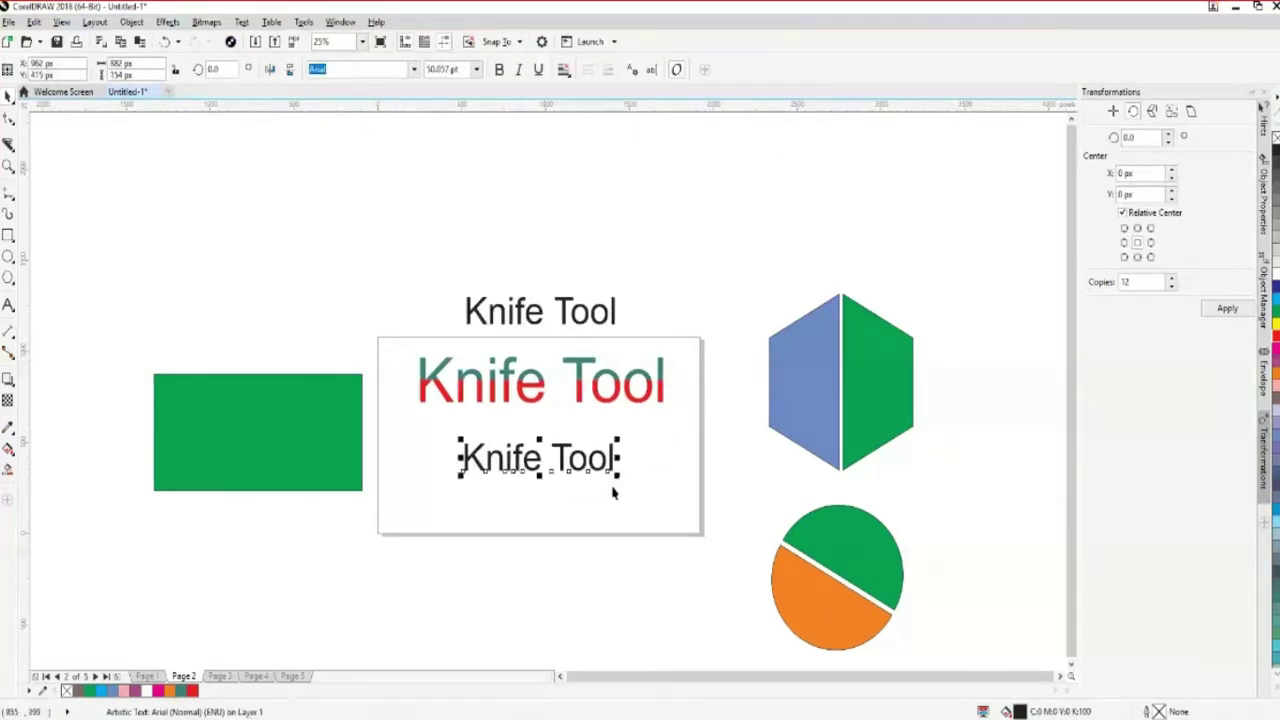
drag(620, 487, 731, 494)
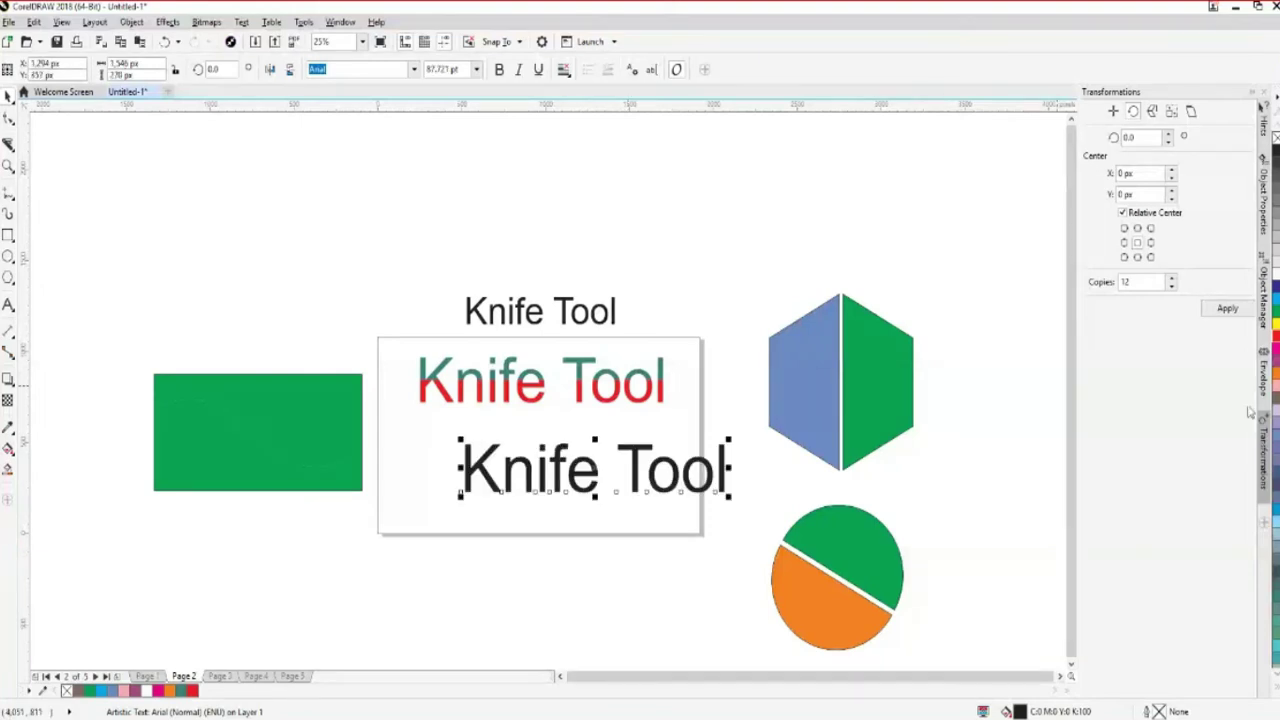
Centre the enlarged copy horizontally on the page below the teal and red text, and fill it with blue C100 M100 Y0 K0
key(p)
key(Down)
key(Down)
key(Down)
key(Down)
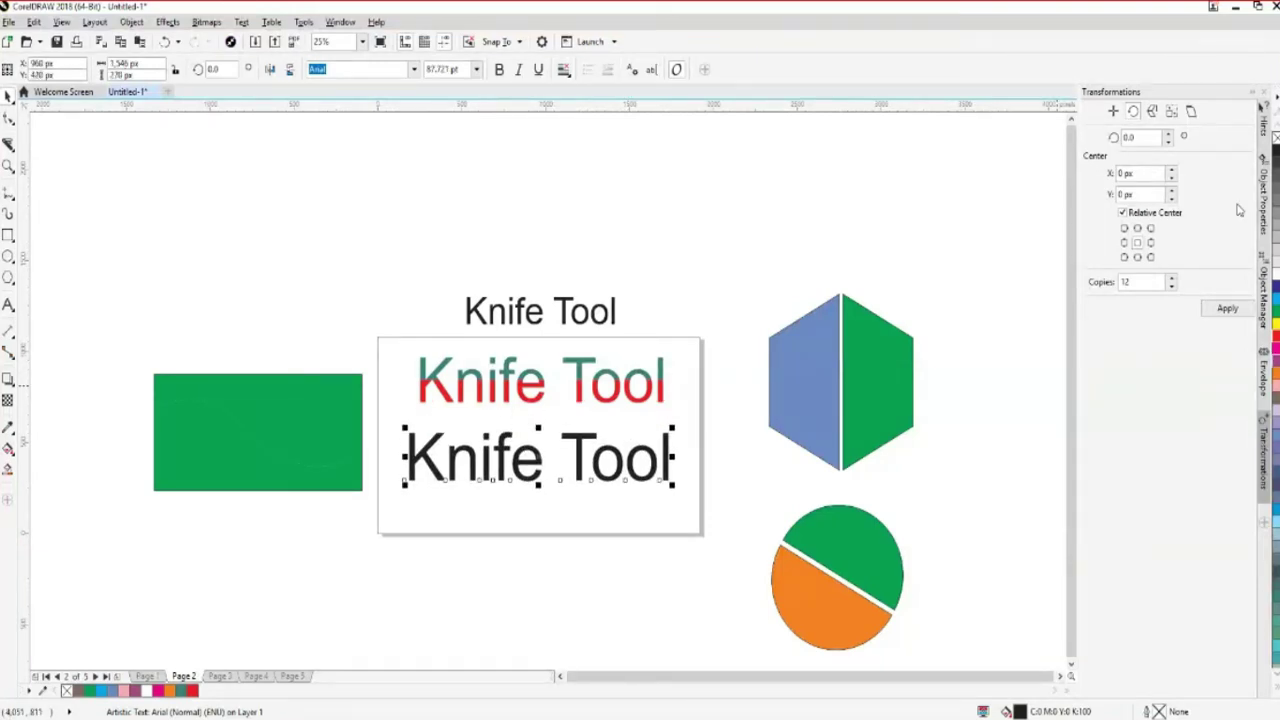
click(1276, 286)
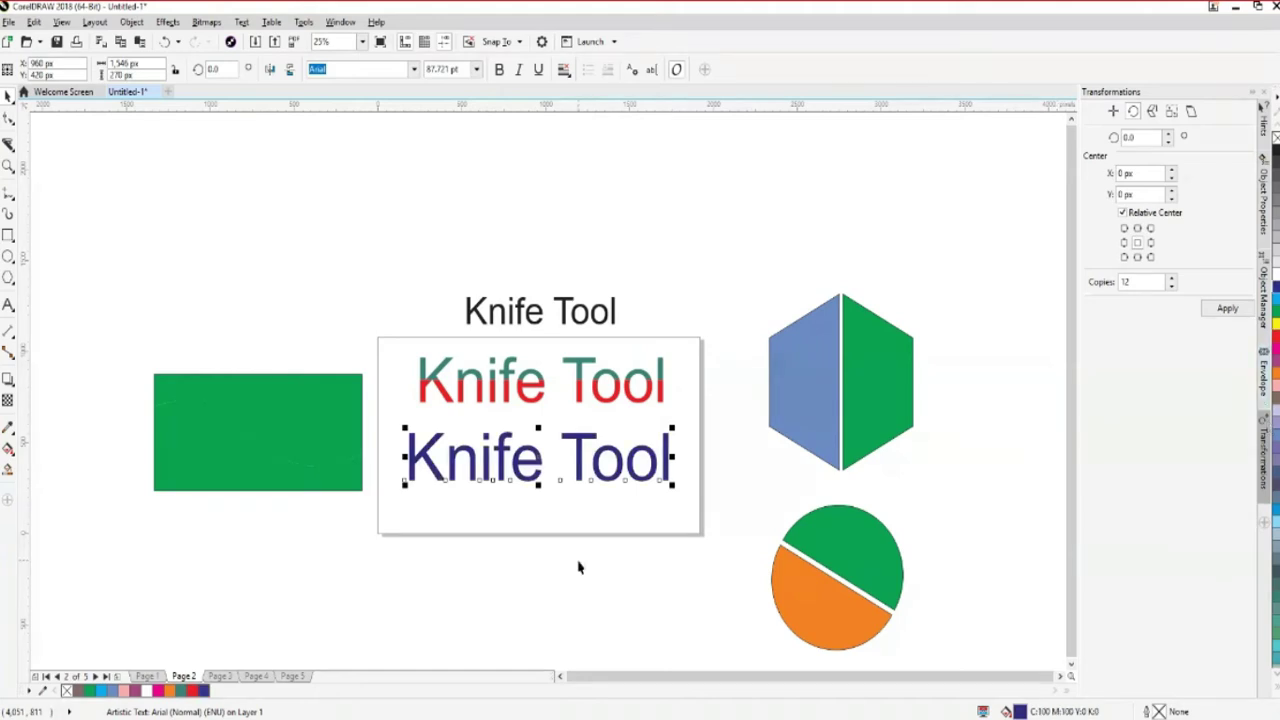
click(580, 566)
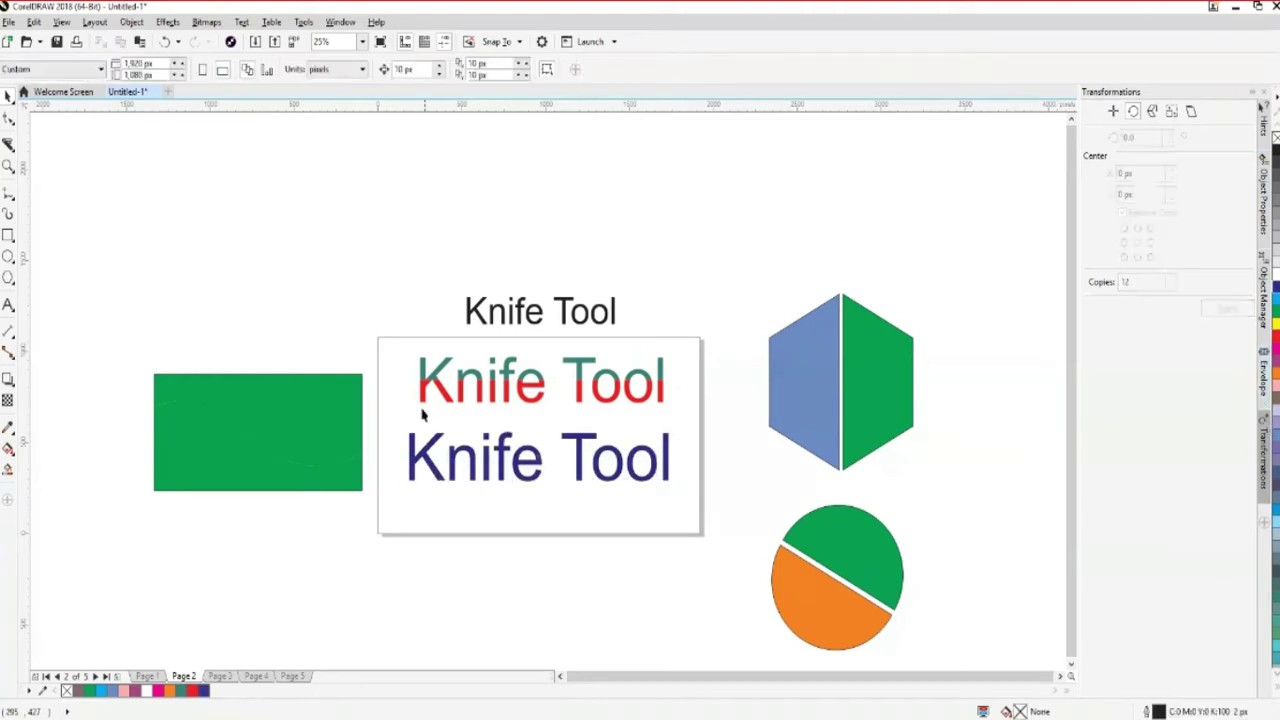
Cut the blue Knife Tool text in Bézier mode along a curve arching from the K down past the final l
click(8, 144)
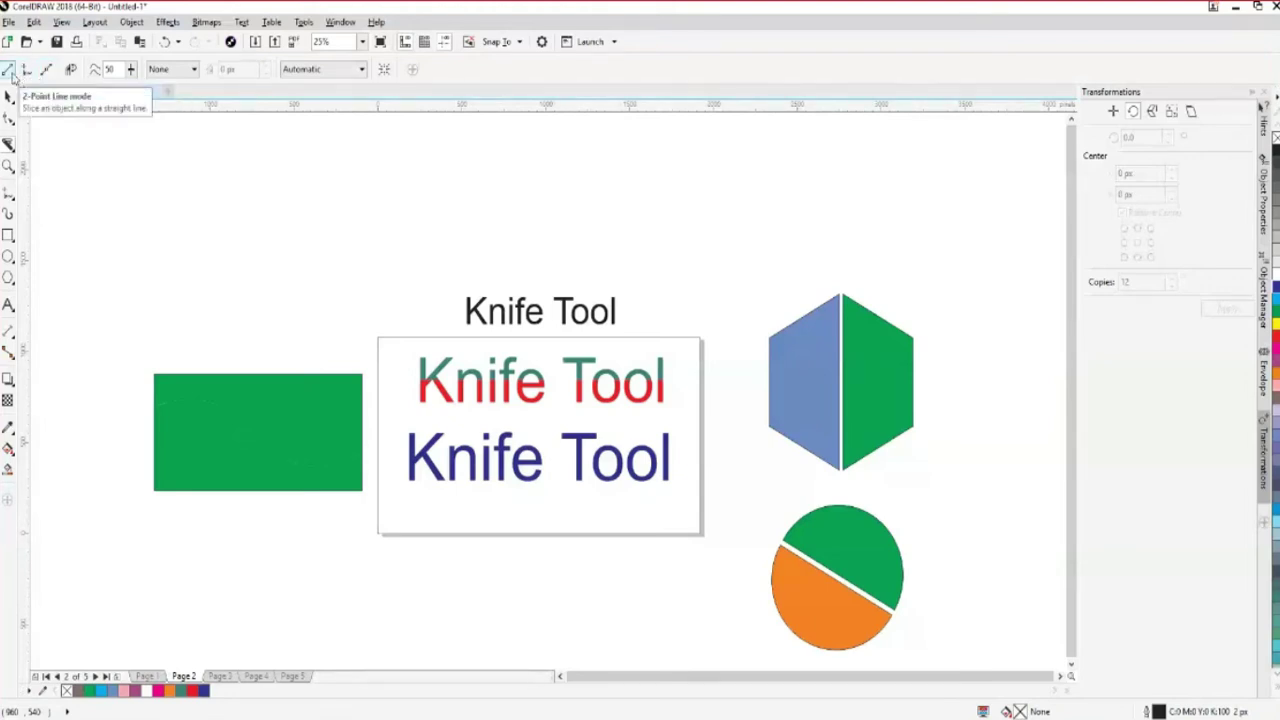
click(46, 70)
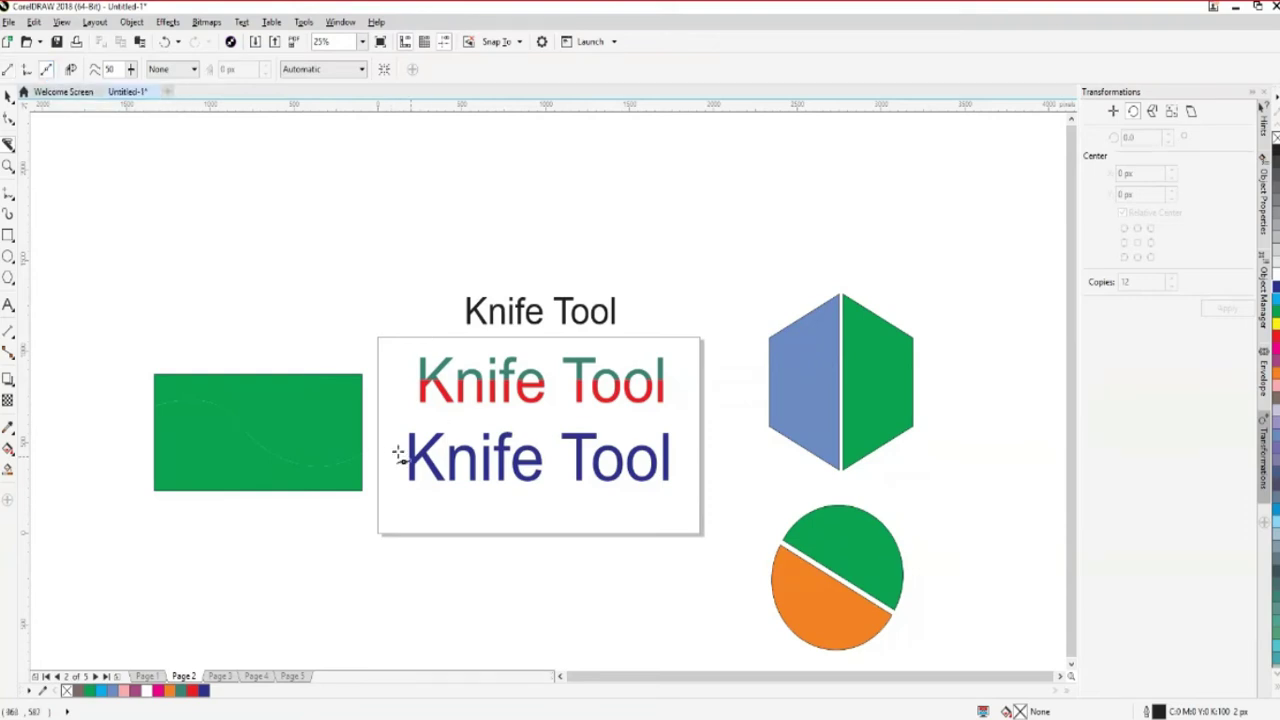
drag(409, 457, 464, 457)
drag(662, 487, 759, 568)
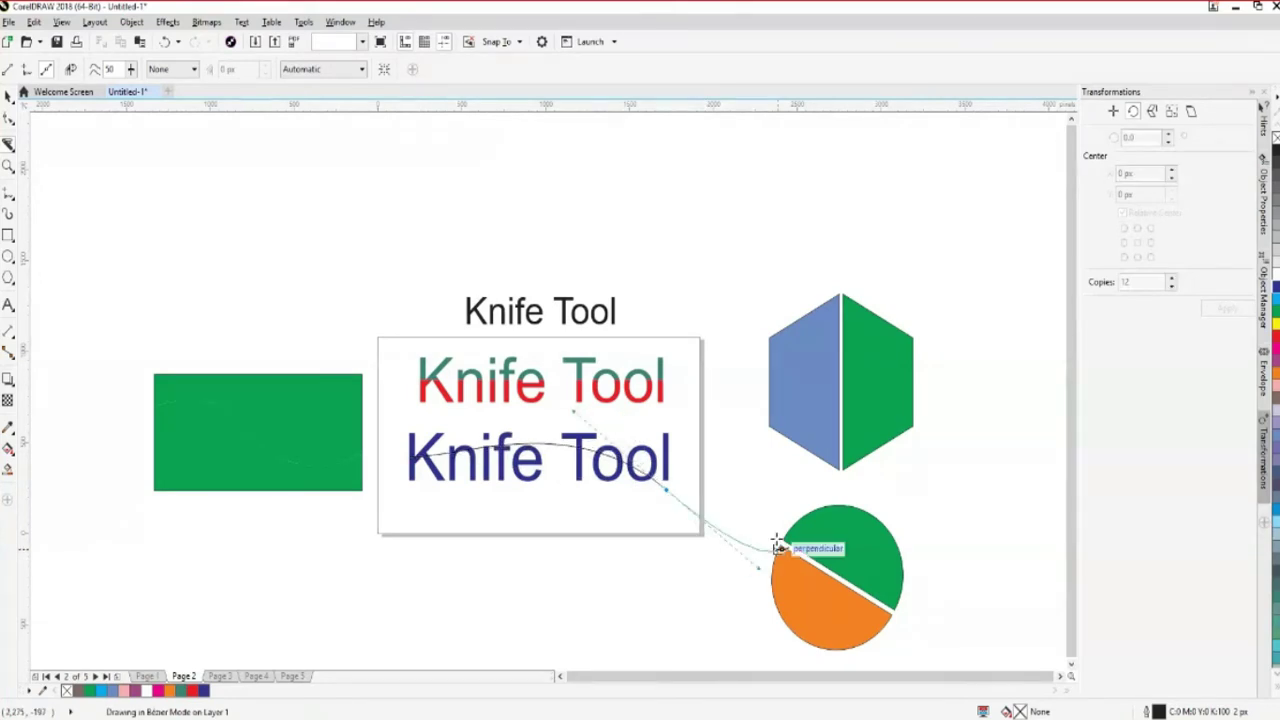
click(668, 489)
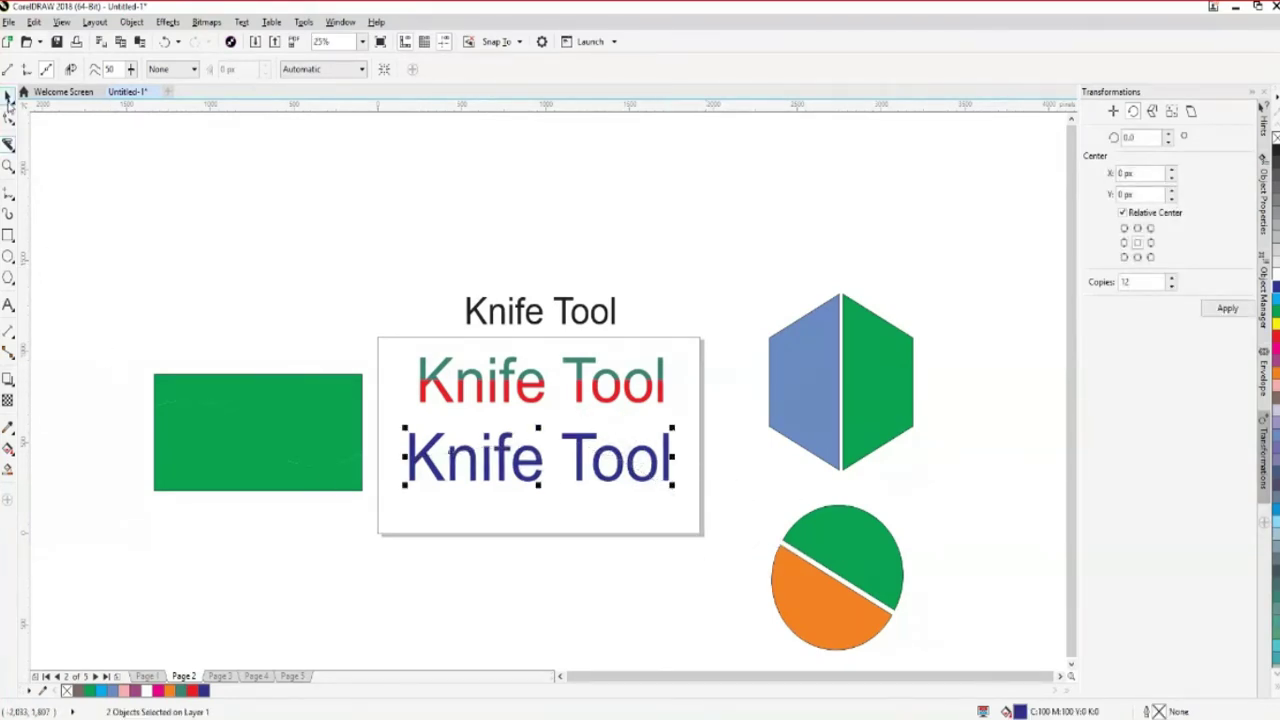
Pull the lower piece of the cut blue text down away from the upper piece, and undo that move
click(10, 100)
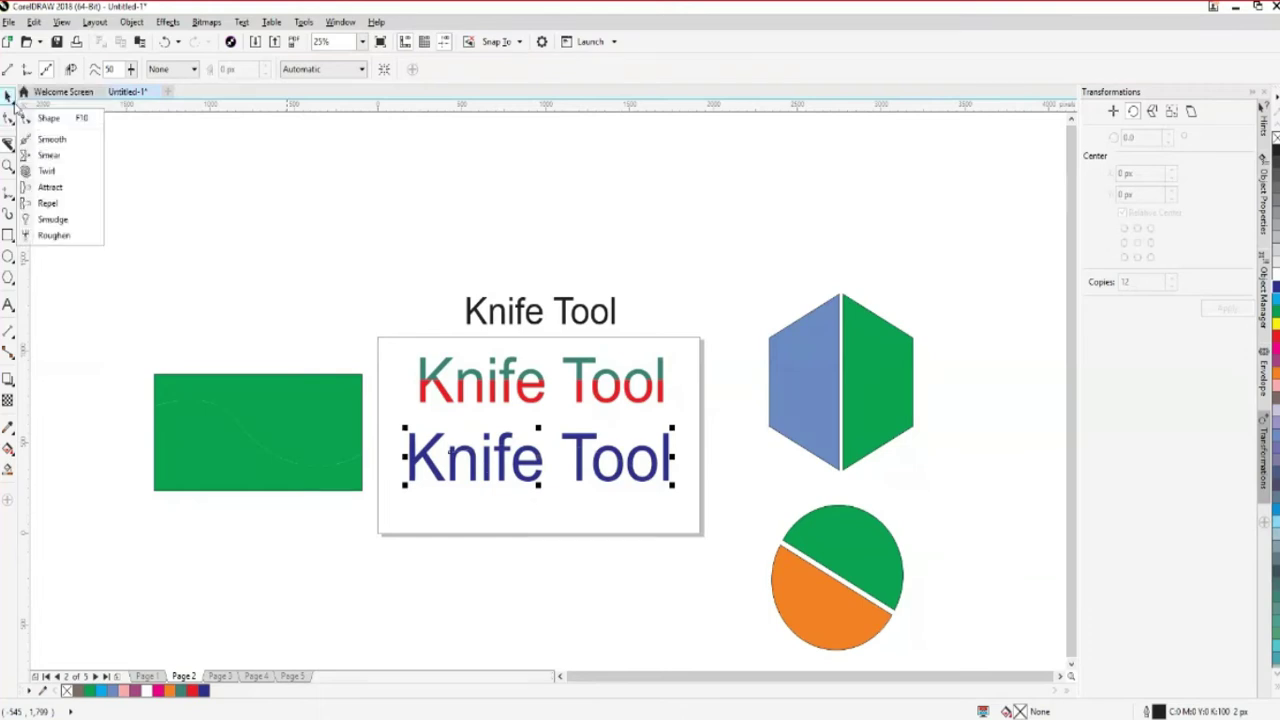
click(260, 208)
drag(471, 489, 477, 523)
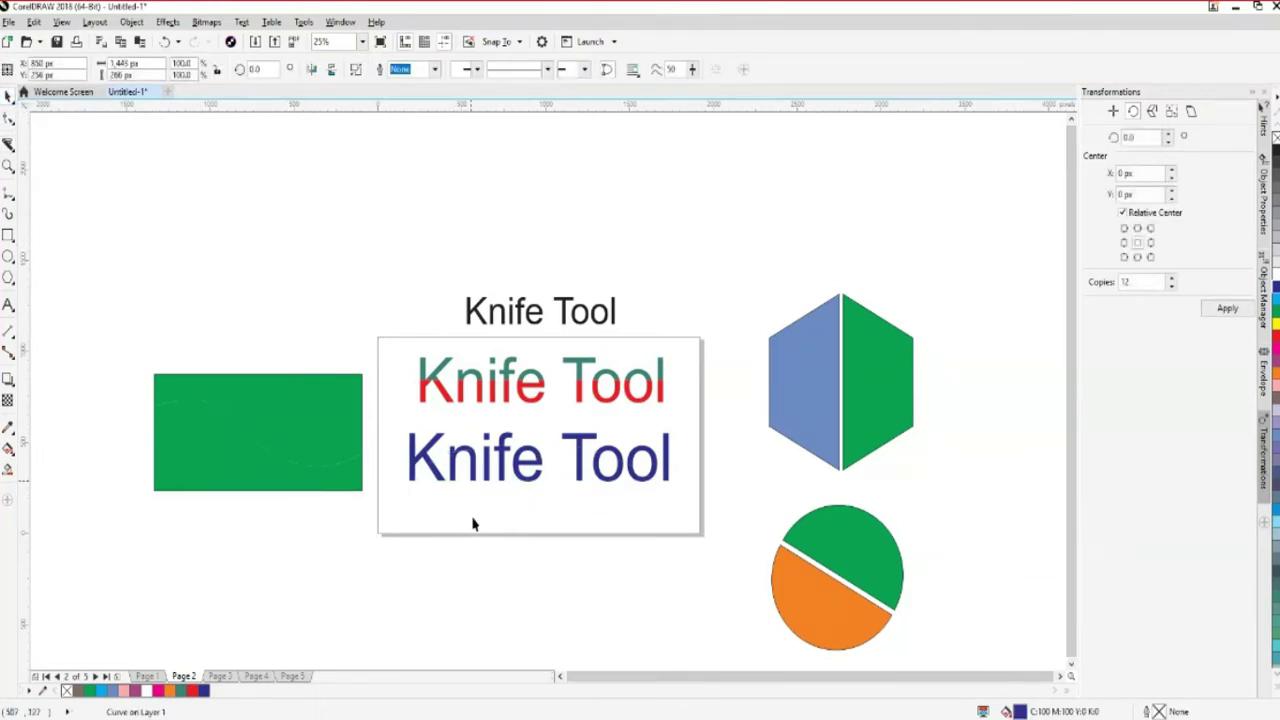
key(ctrl+z)
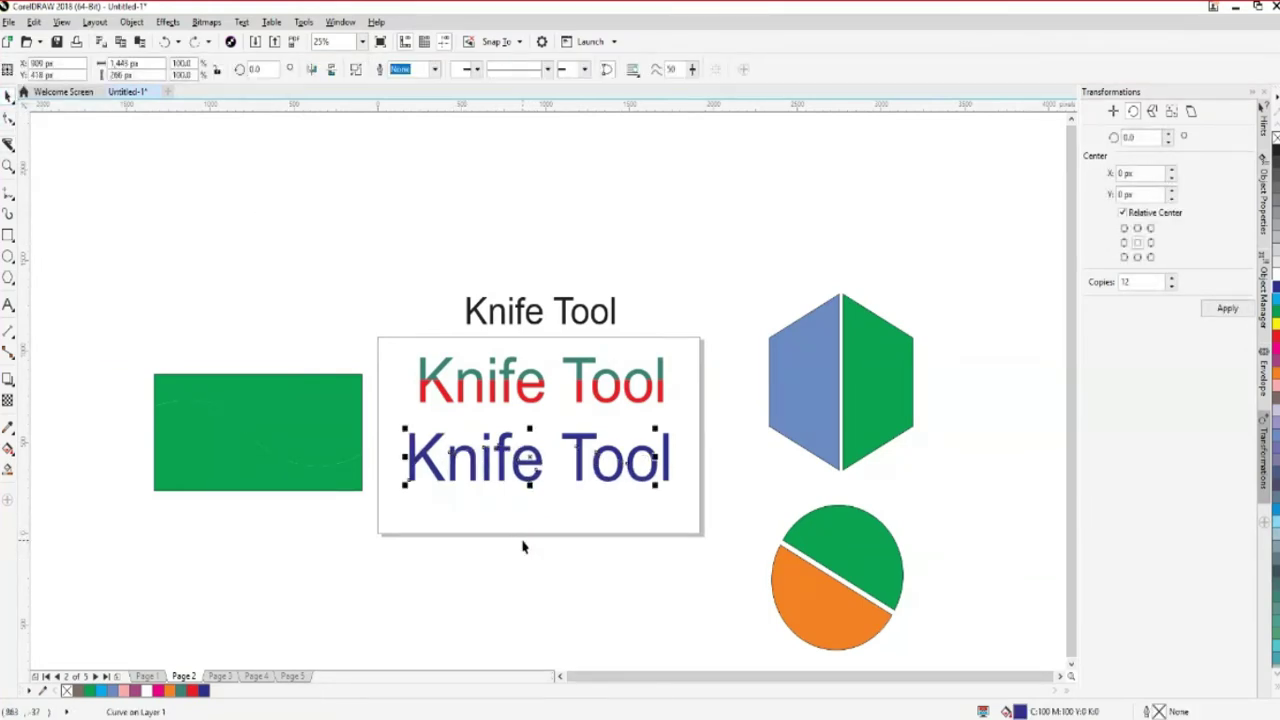
Fill the lower piece of the cut blue text with C40 M40 Y0 K60, nudging it down 10 px and back up
key(Down)
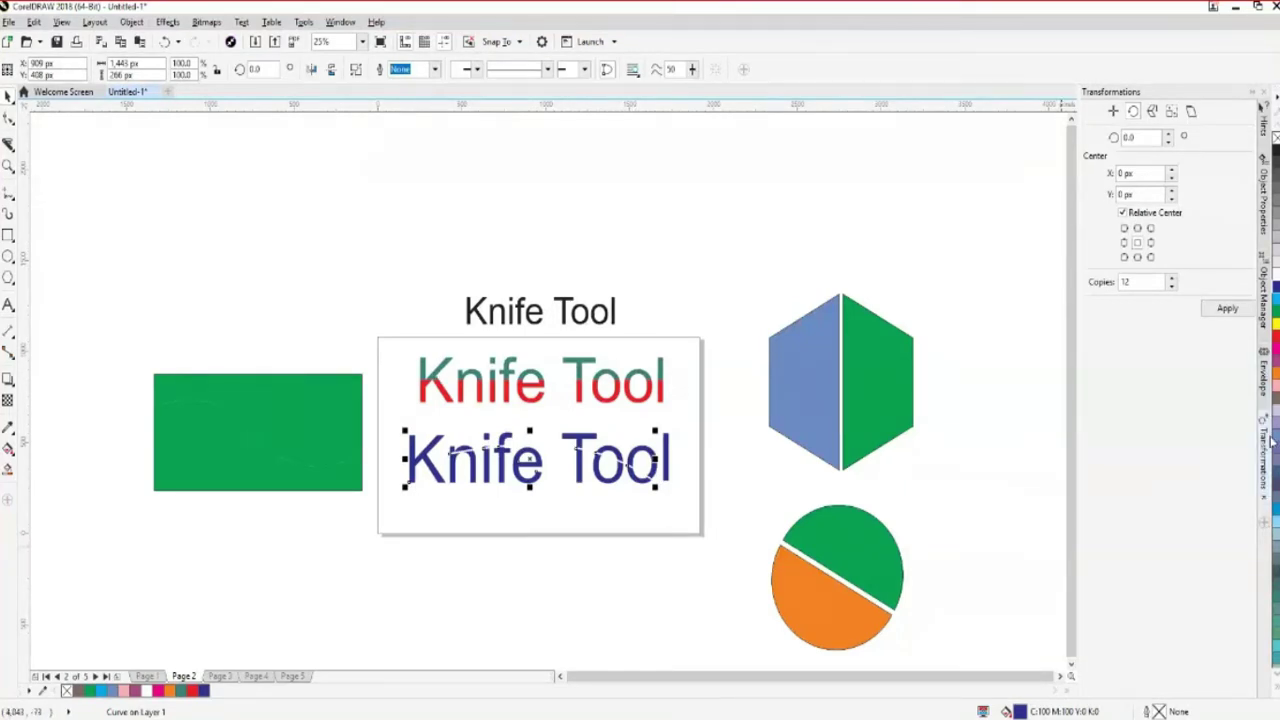
click(1275, 482)
click(516, 609)
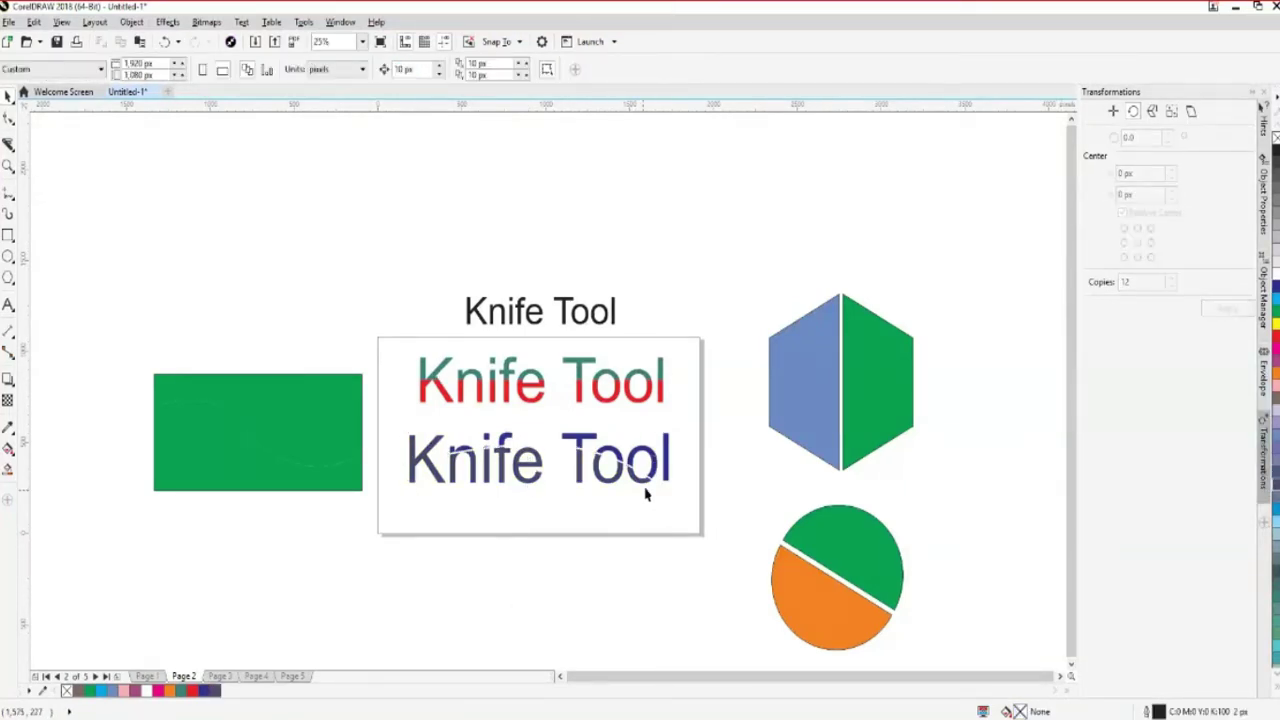
click(647, 487)
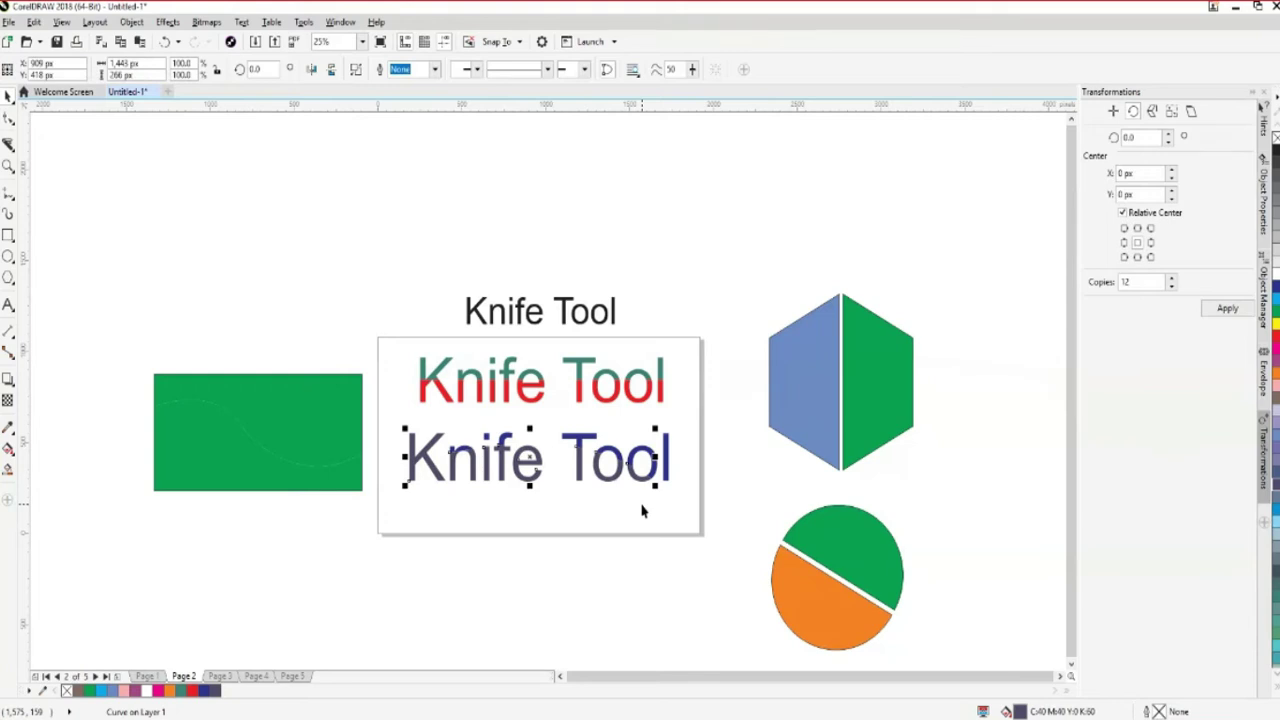
click(500, 510)
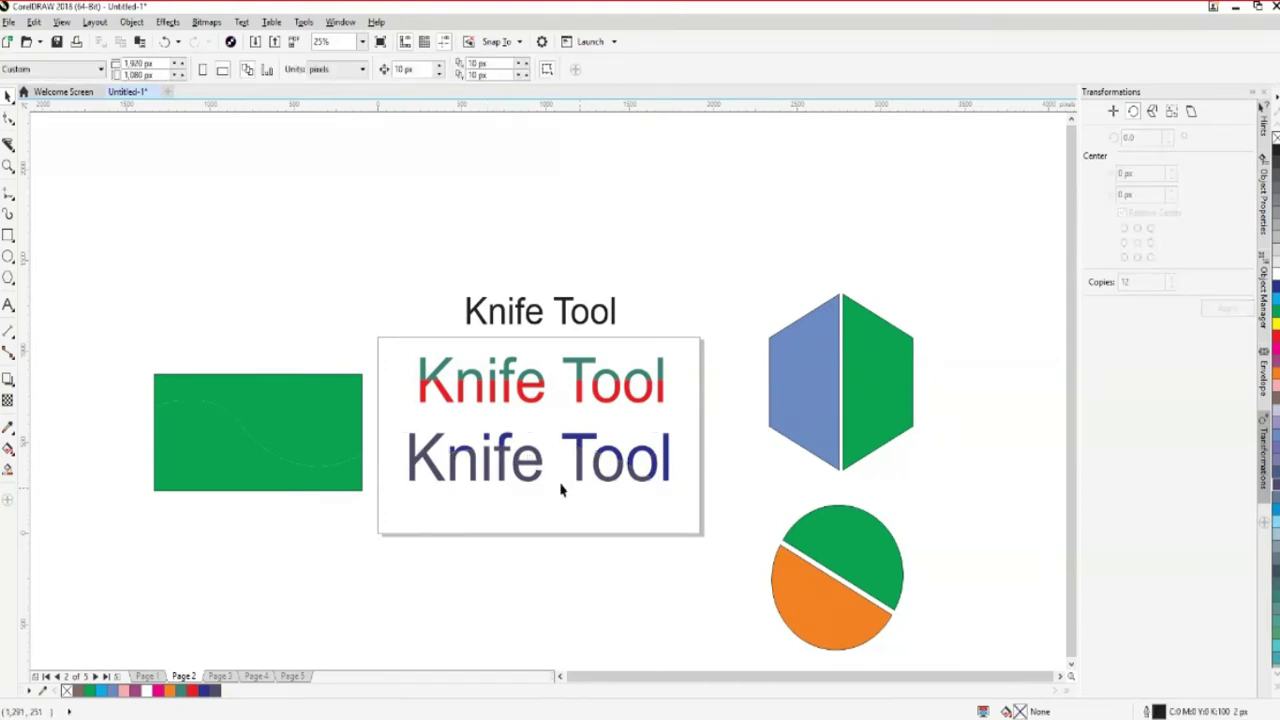
Fill the lower piece of the curve-cut text with pink C0 M40 Y20 K0, and deselect it
click(471, 477)
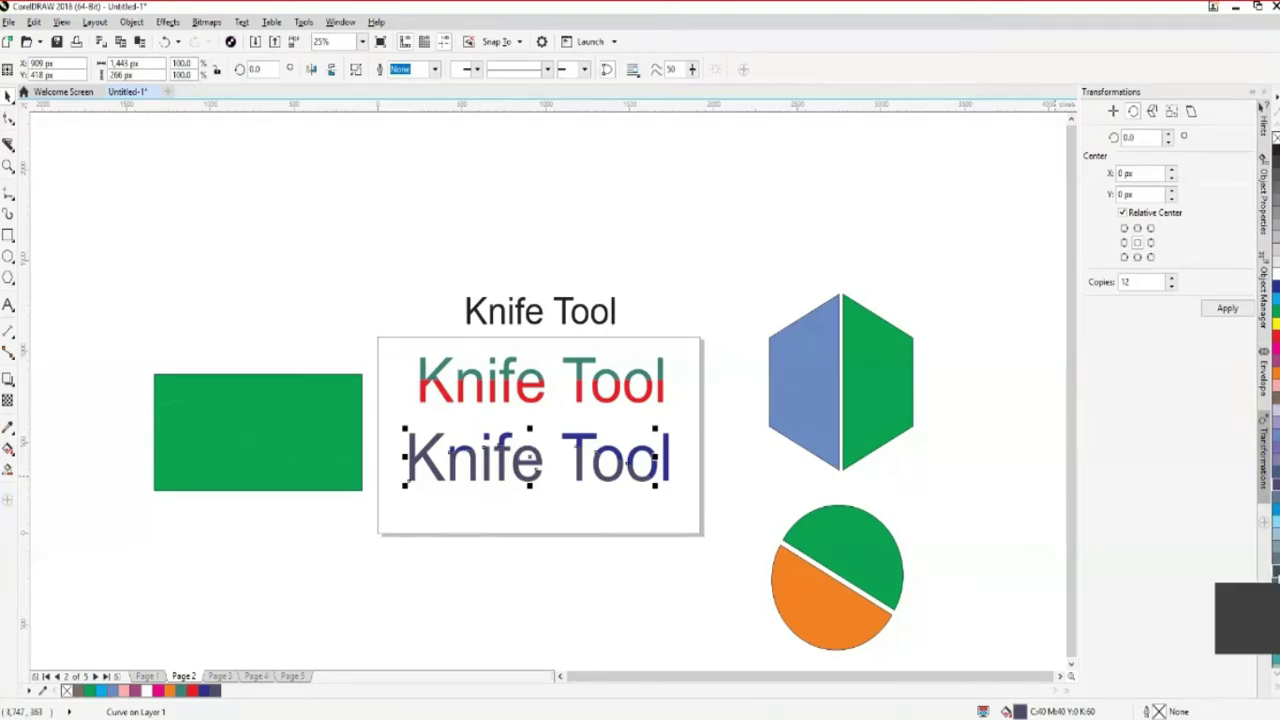
click(1267, 400)
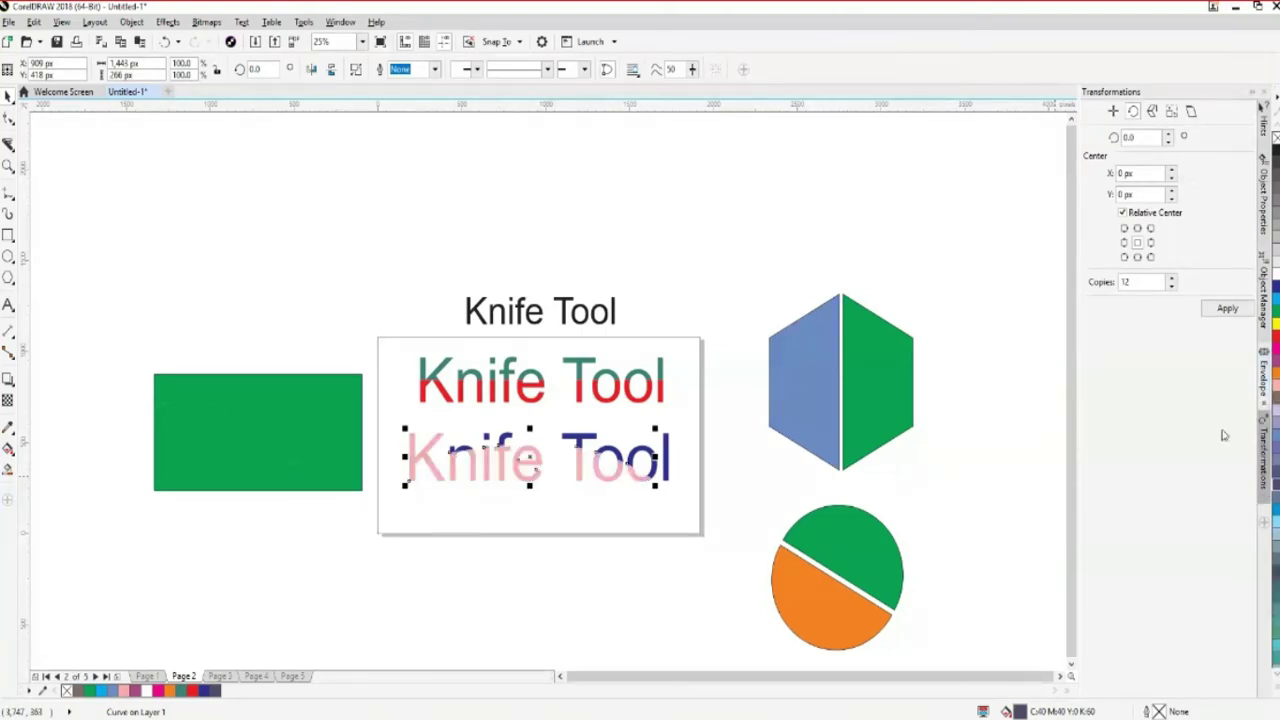
click(590, 556)
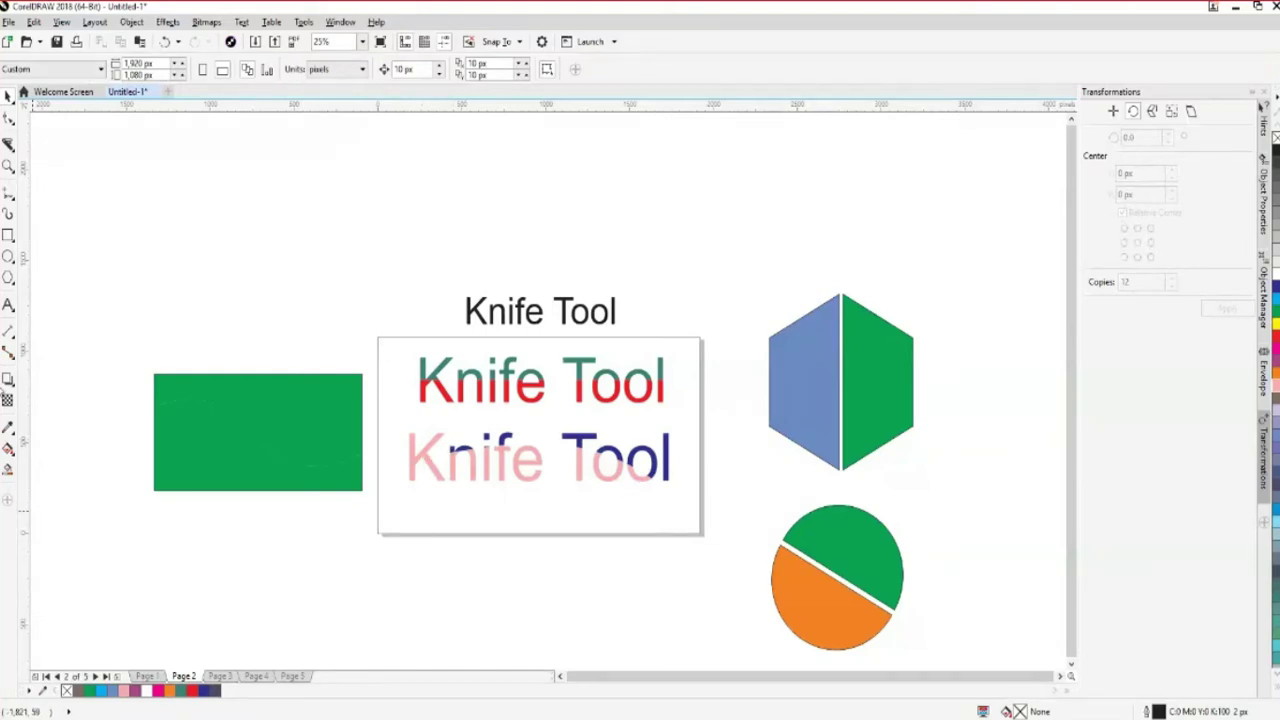
Review the Knife tool's None, Gap and Overlap choices, and set its outline option to Convert to objects
click(8, 145)
click(40, 158)
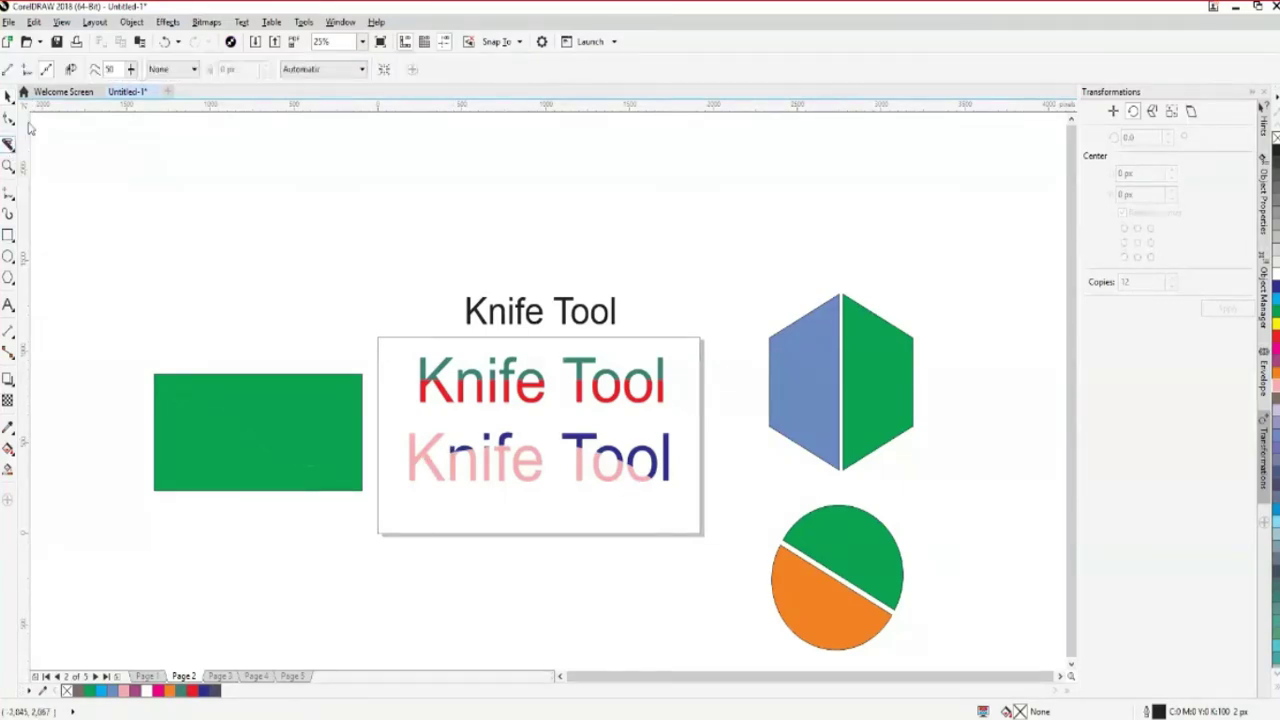
click(192, 70)
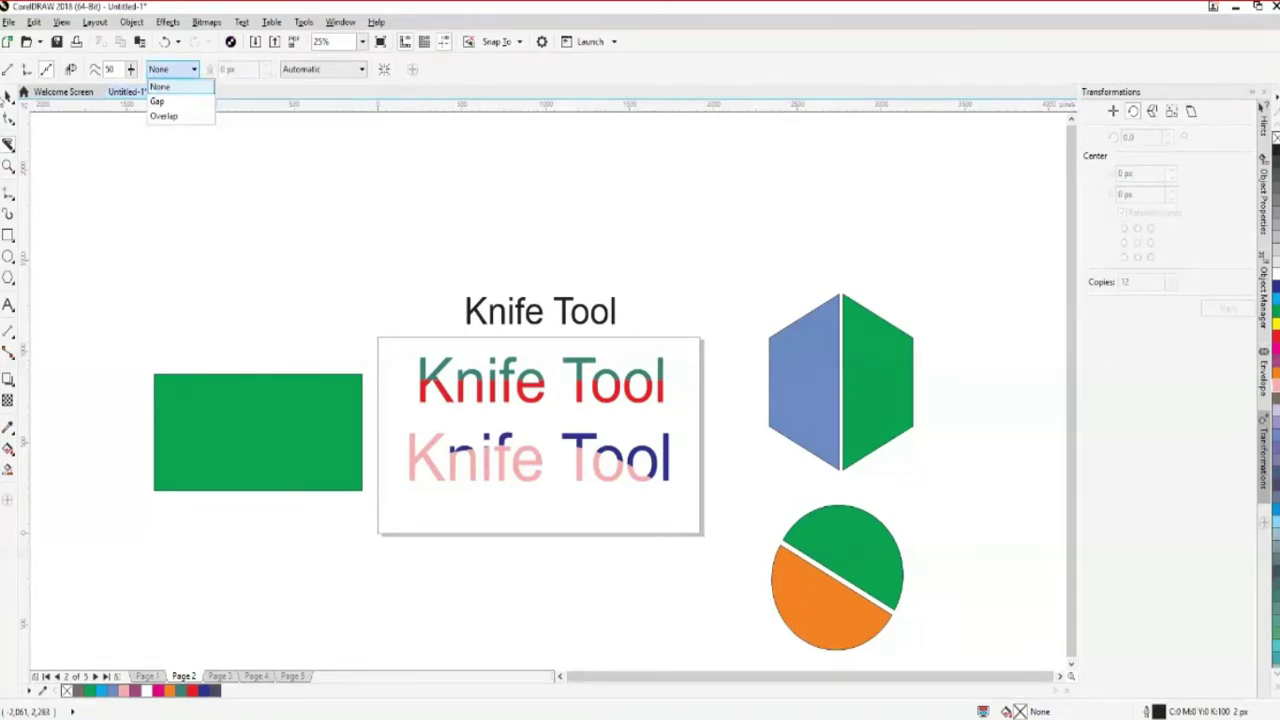
click(360, 70)
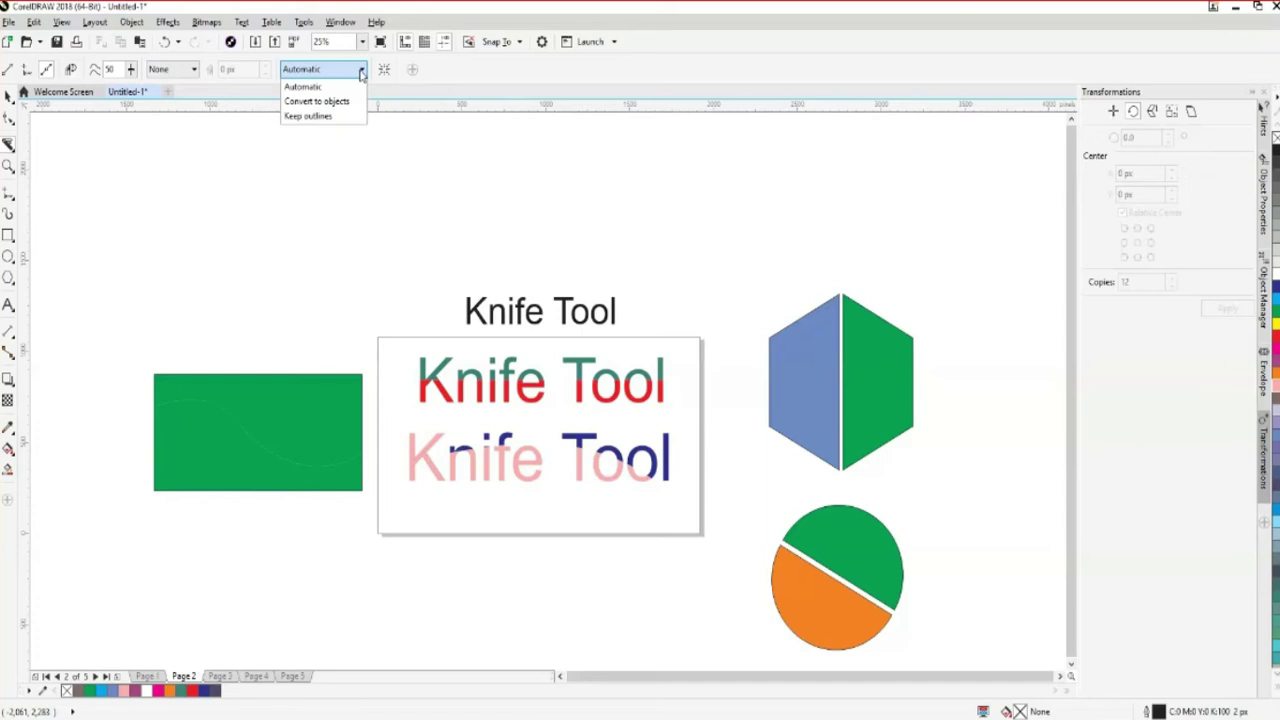
click(315, 102)
key(space)
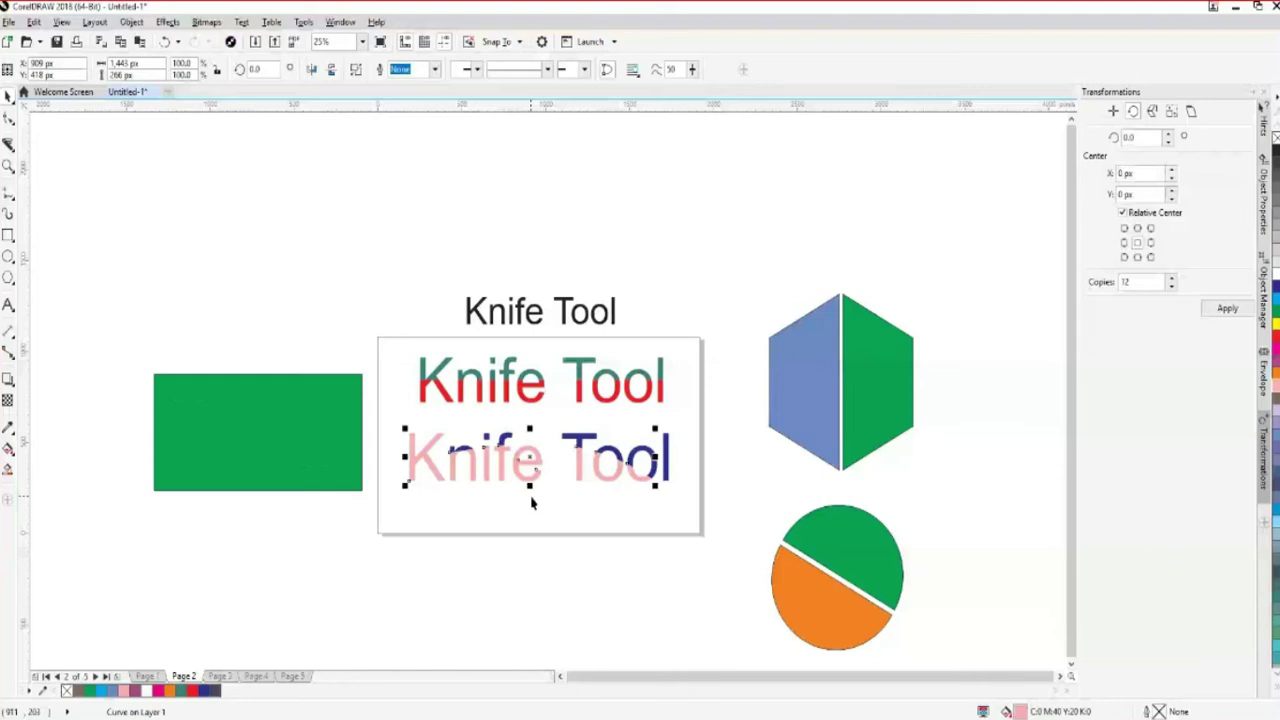
click(532, 503)
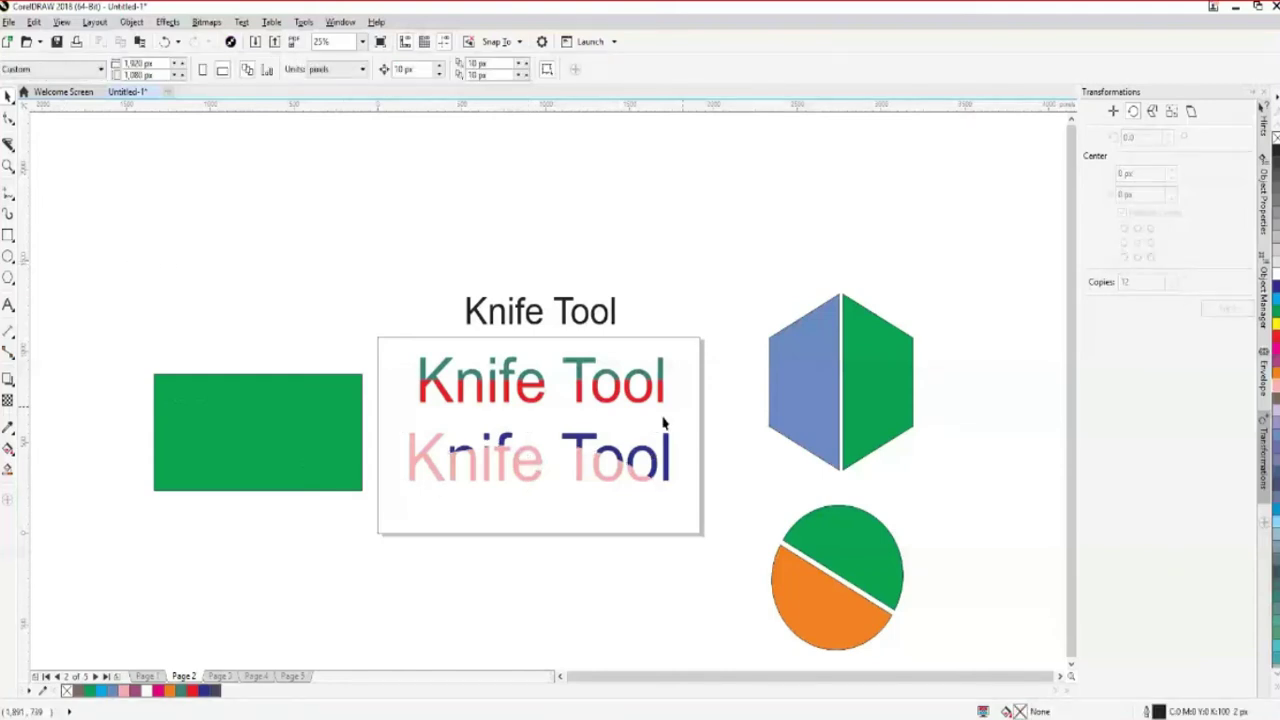
Draw a rectangle about 1,600 by 728 px below the page, and fill it with blue C60 M40 Y0 K0
click(8, 236)
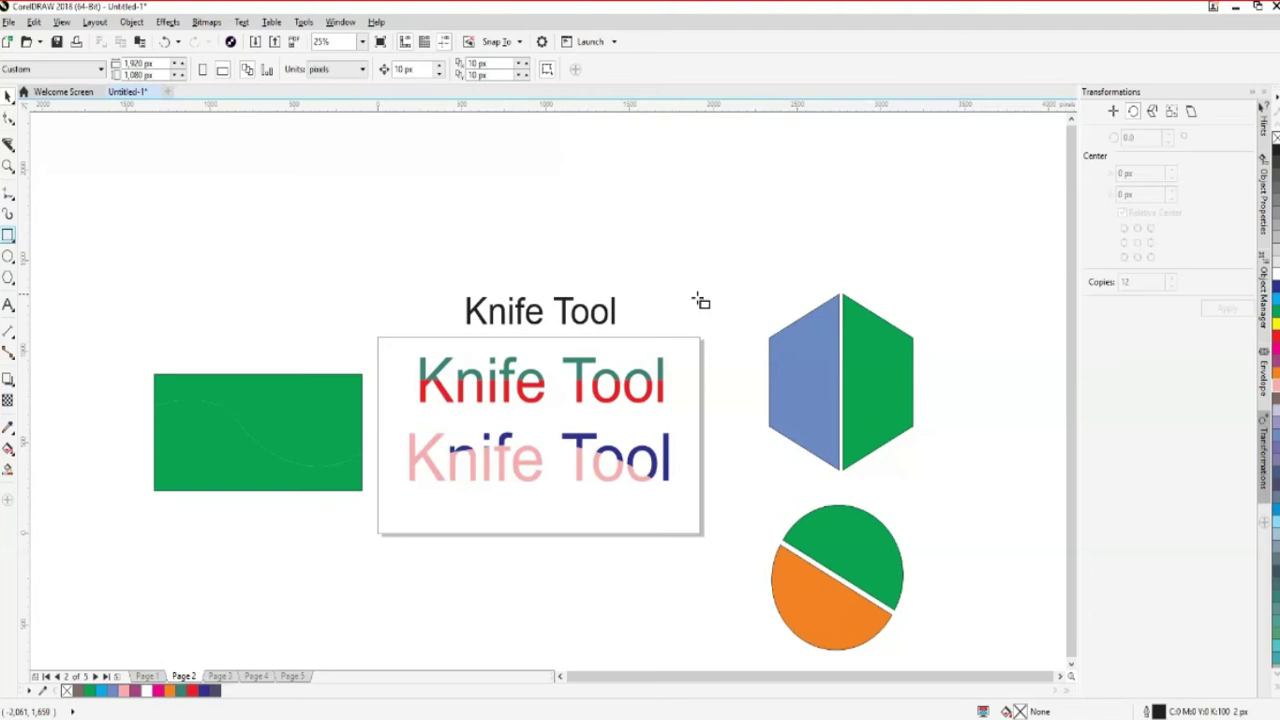
click(1070, 665)
mouse_move(409, 396)
mouse_down()
mouse_move(528, 504)
mouse_move(681, 532)
mouse_up()
click(1275, 436)
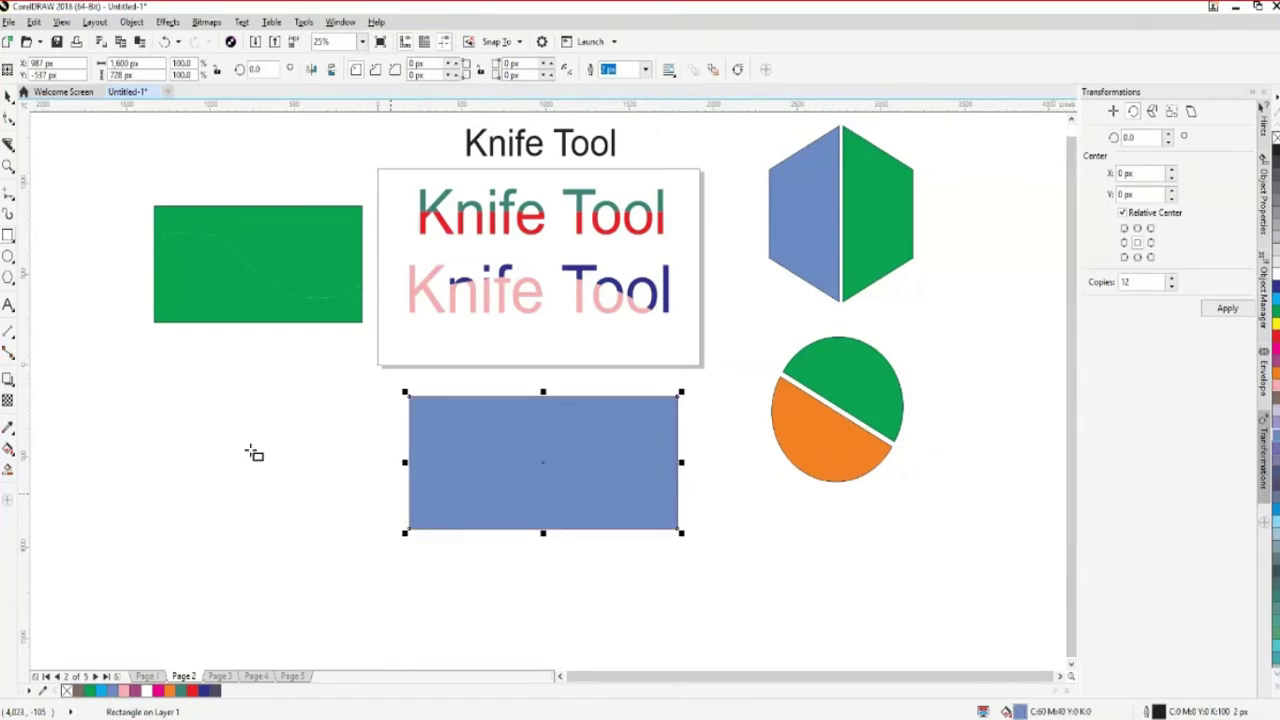
Cut the blue rectangle below the page horizontally through its middle with the Knife tool, using the Convert to objects outline option
click(8, 96)
click(311, 483)
click(418, 487)
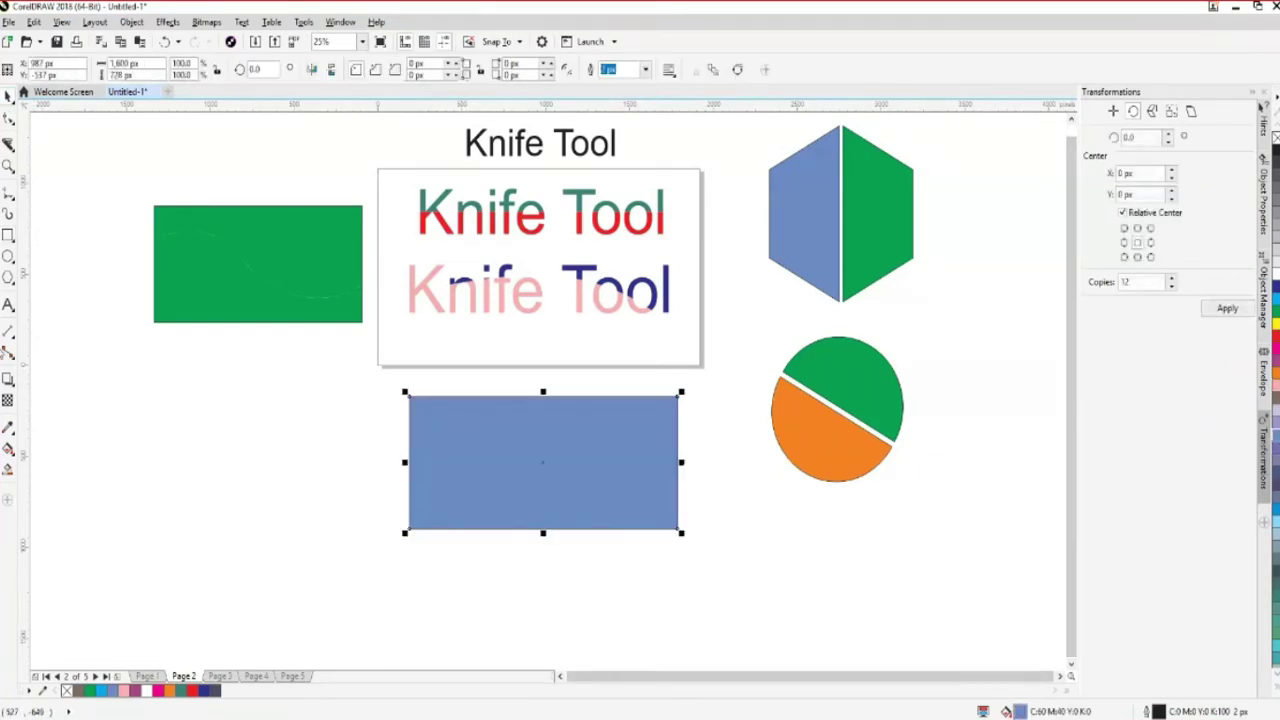
click(8, 146)
click(322, 69)
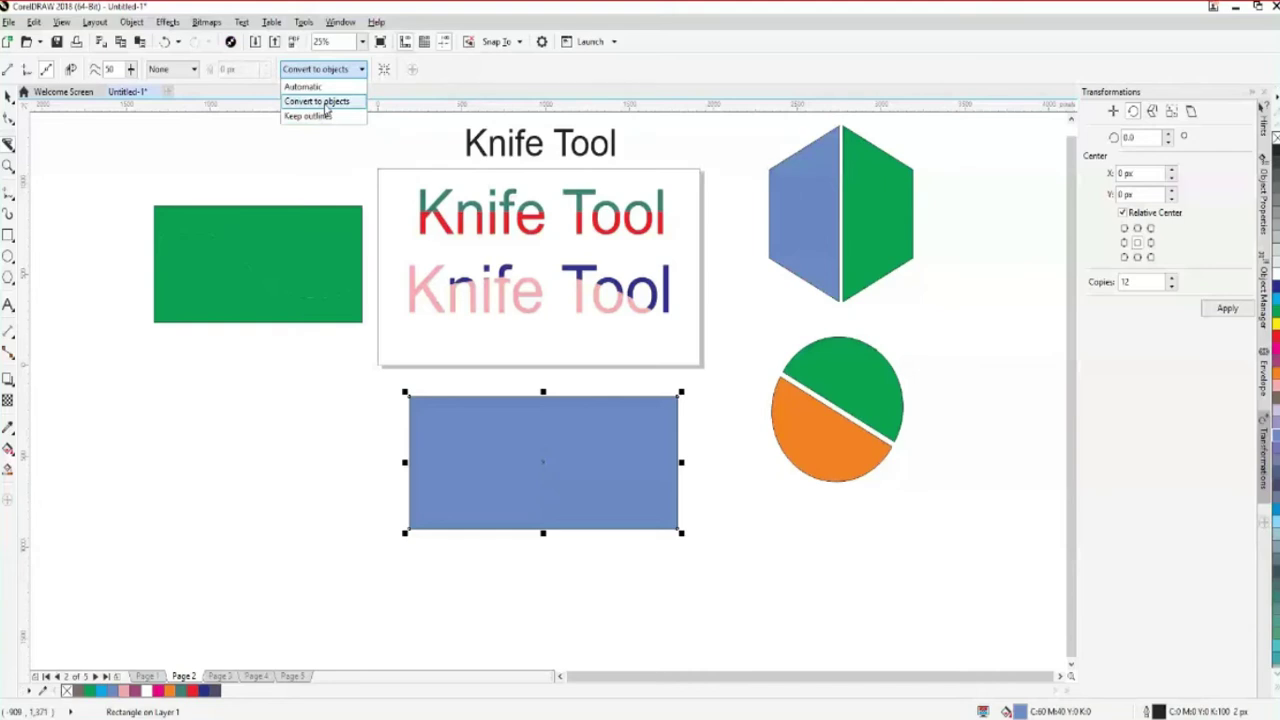
click(326, 102)
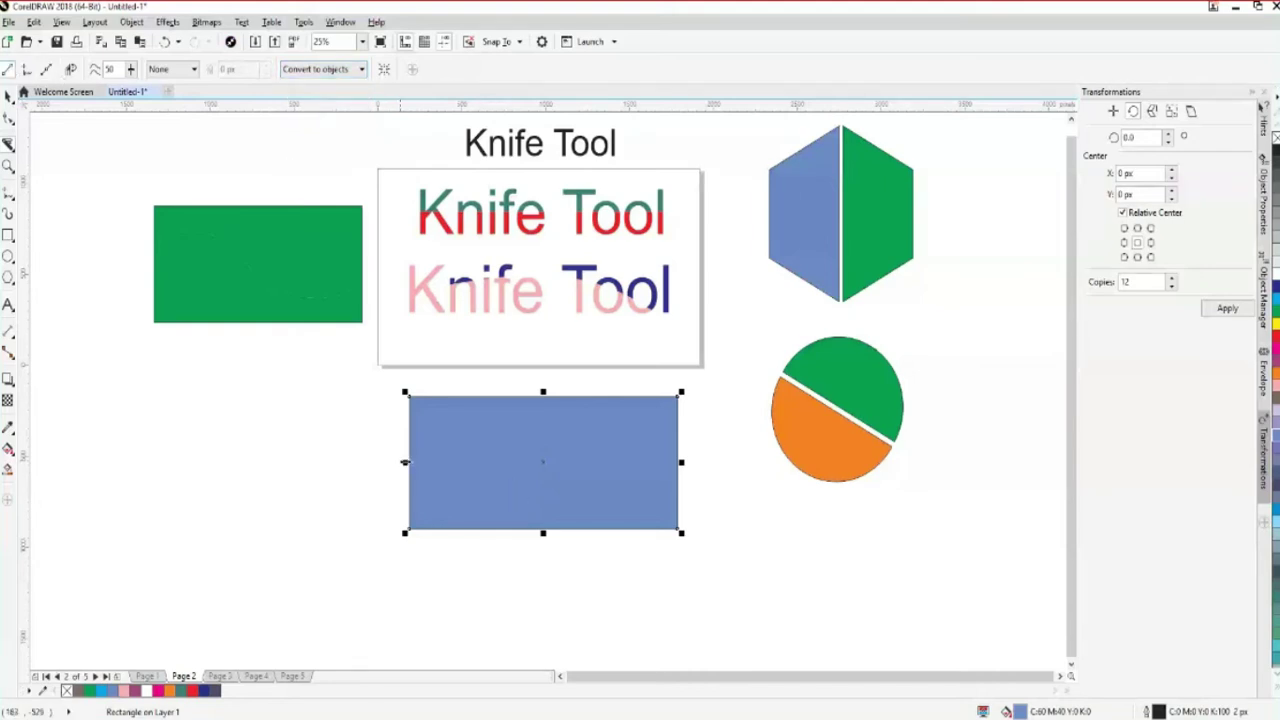
click(349, 539)
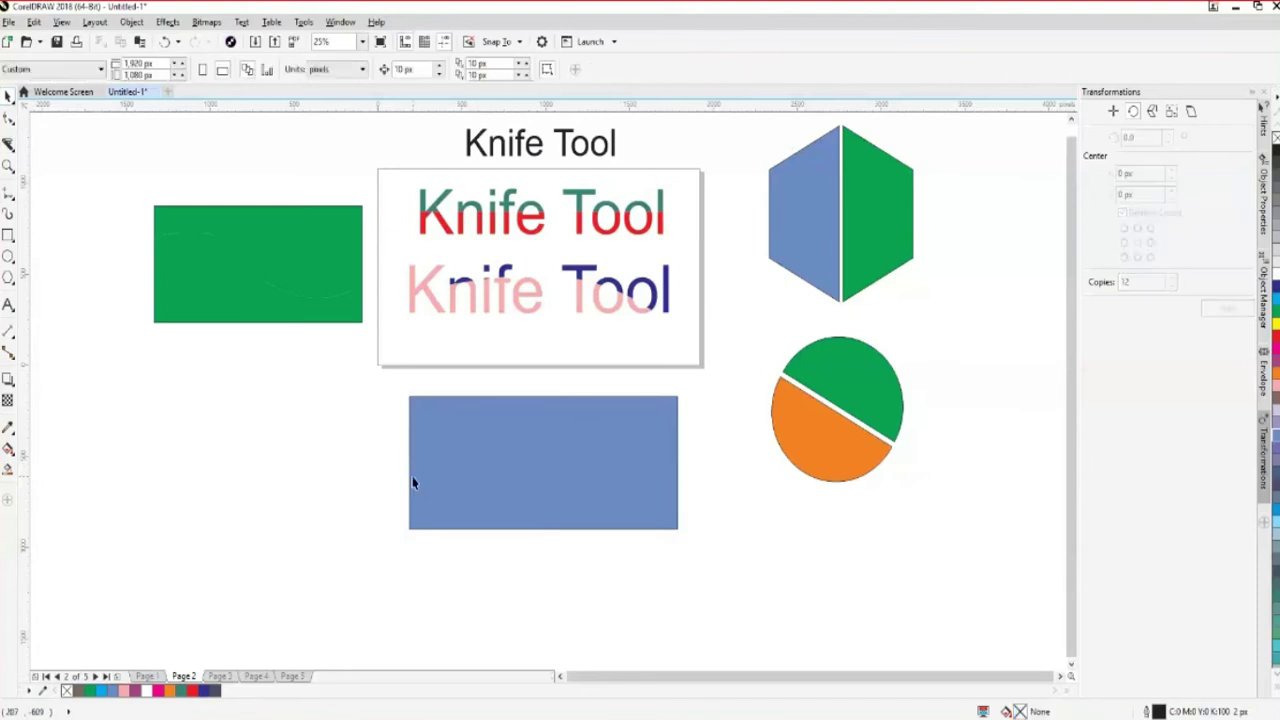
click(8, 145)
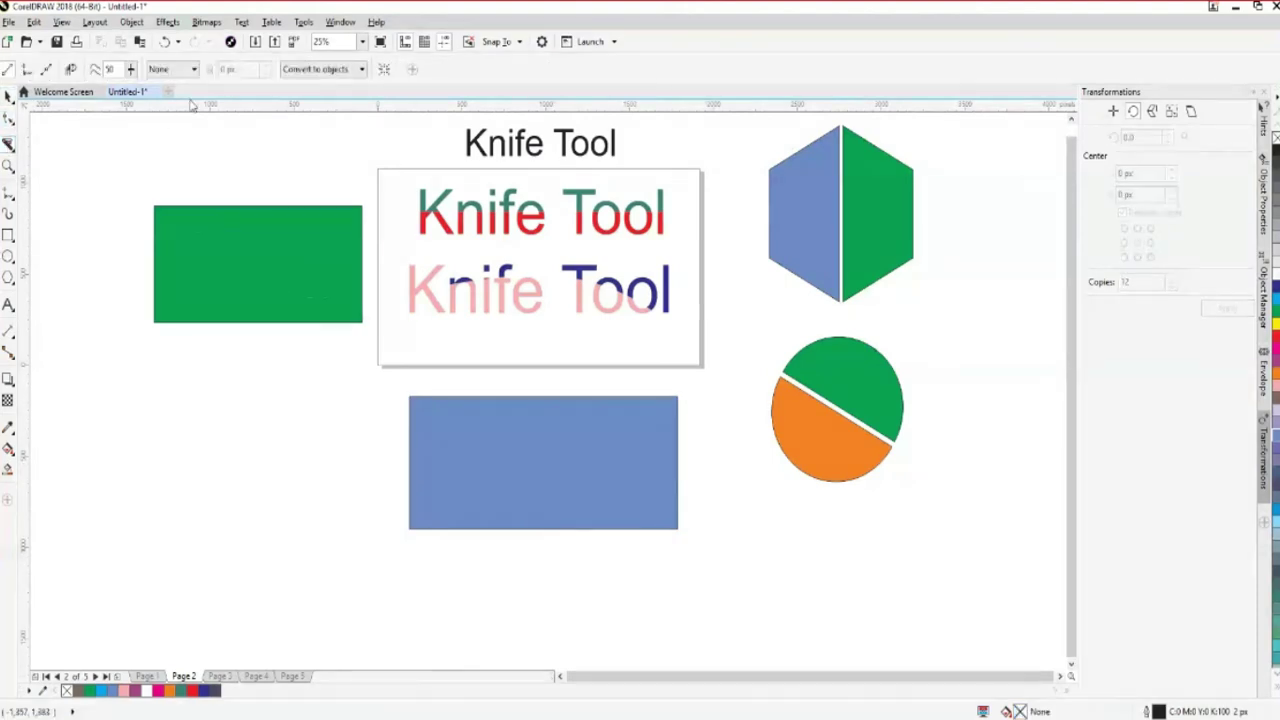
click(409, 462)
click(714, 471)
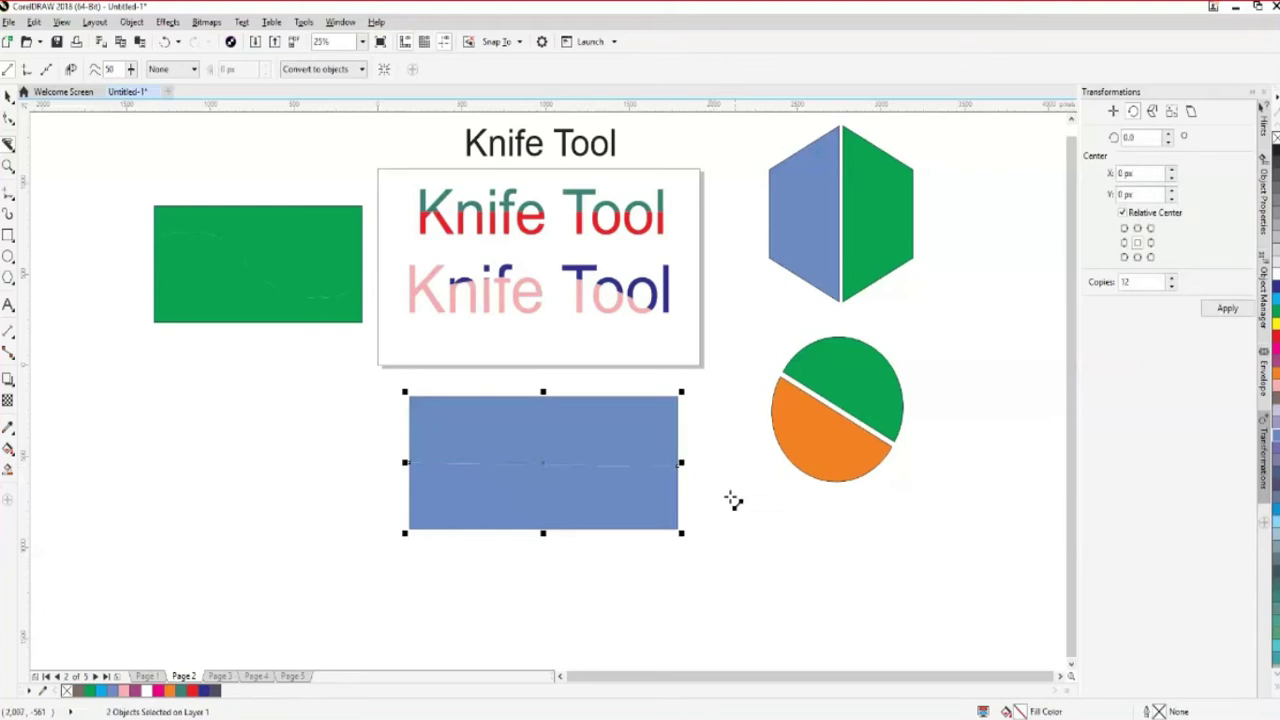
Move the lower piece of the cut blue rectangle down away from its outline, undoing and redoing the move
click(8, 96)
click(274, 443)
drag(557, 514, 566, 569)
key(ctrl+z)
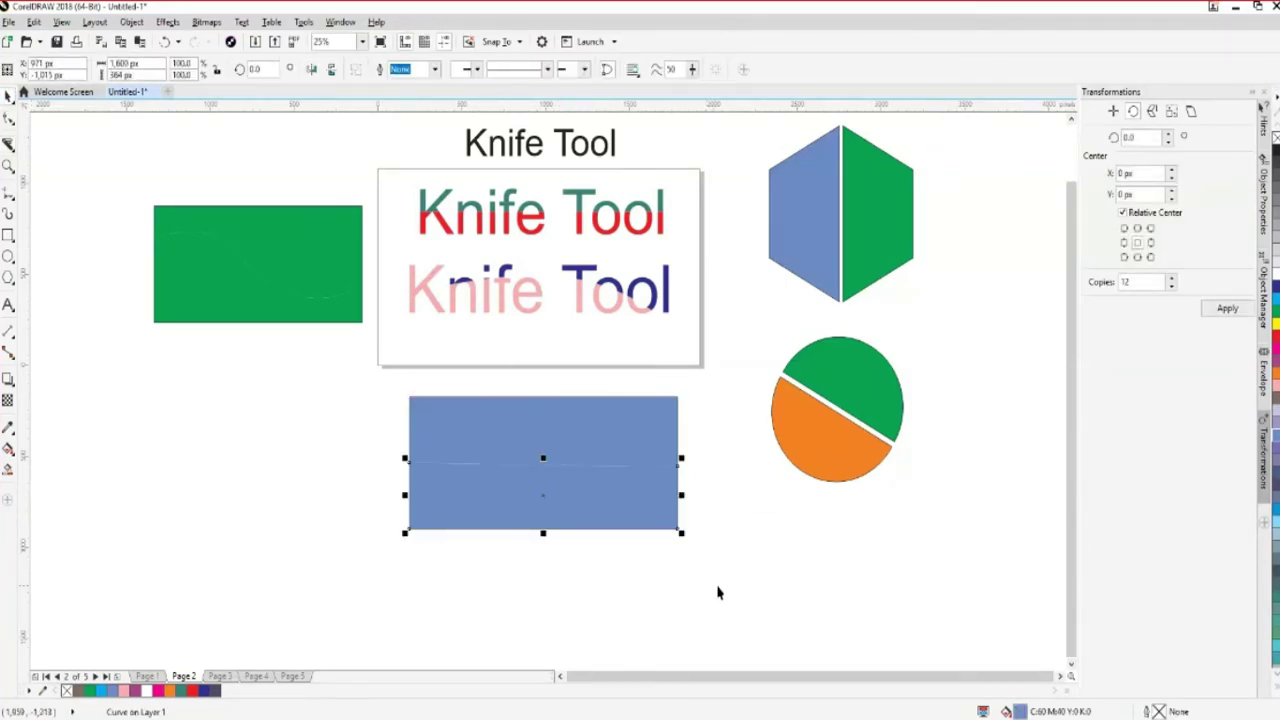
key(ctrl+shift+z)
Move the lower piece of the curve-cut green rectangle down, and undo the green and blue piece moves
drag(256, 306, 246, 384)
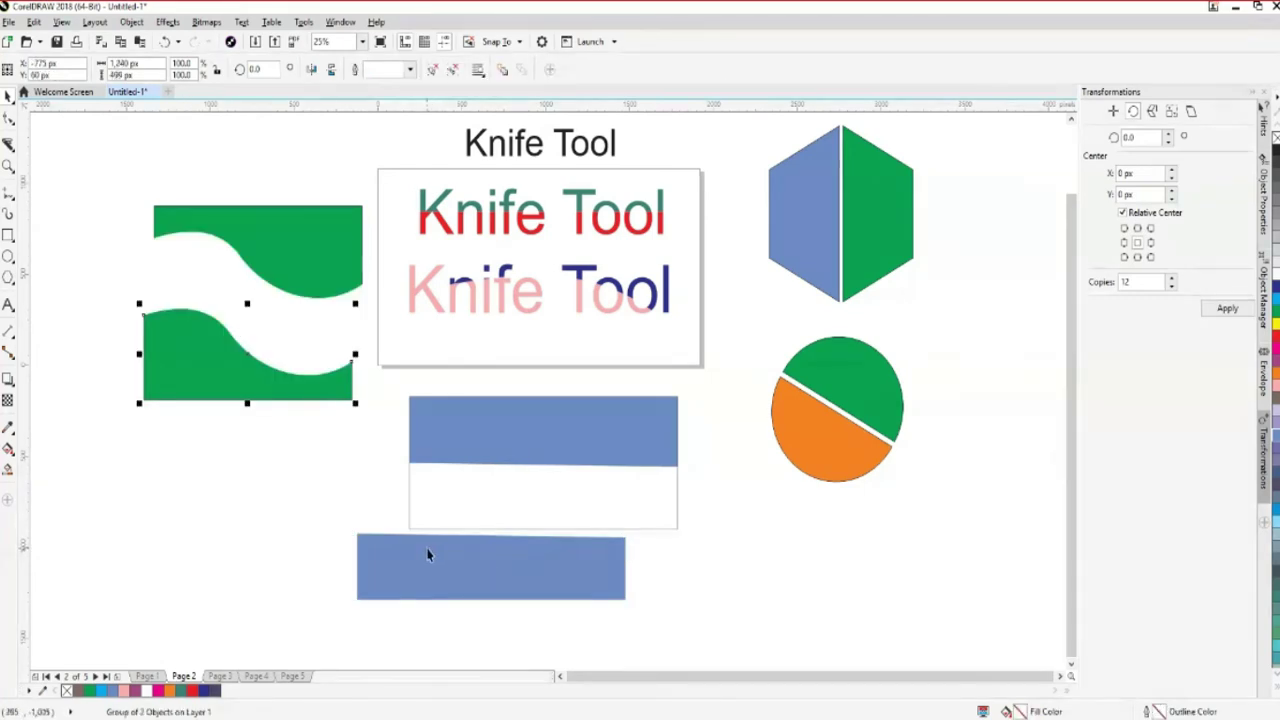
key(ctrl+z)
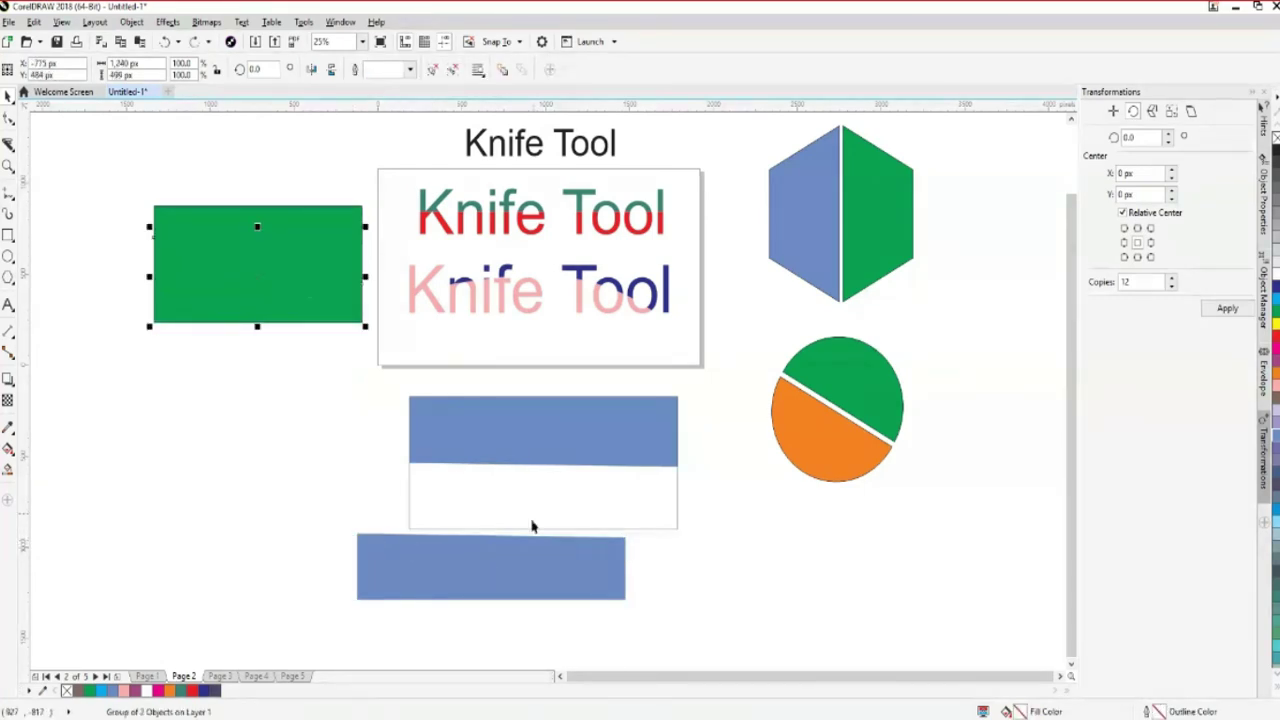
key(ctrl+z)
Move the lower blue piece down out of its outline, and try shifting the upper piece with the outline
click(603, 517)
drag(600, 534, 596, 601)
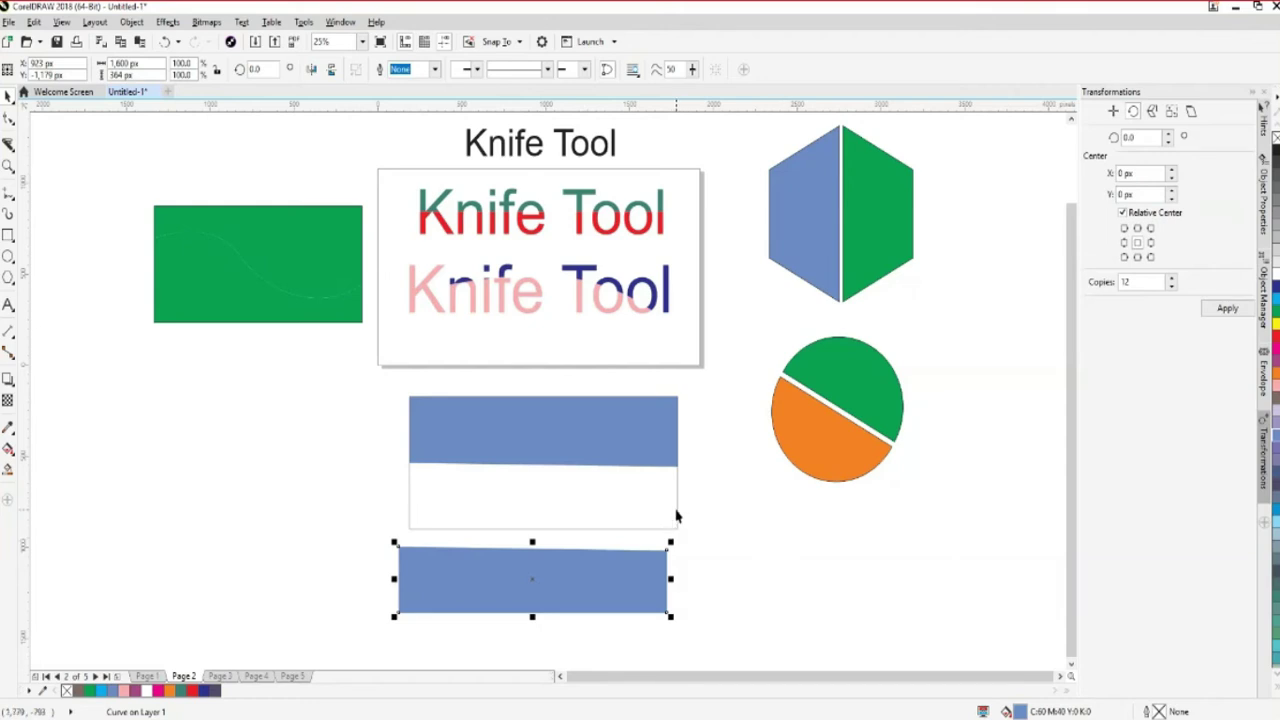
drag(677, 521, 721, 506)
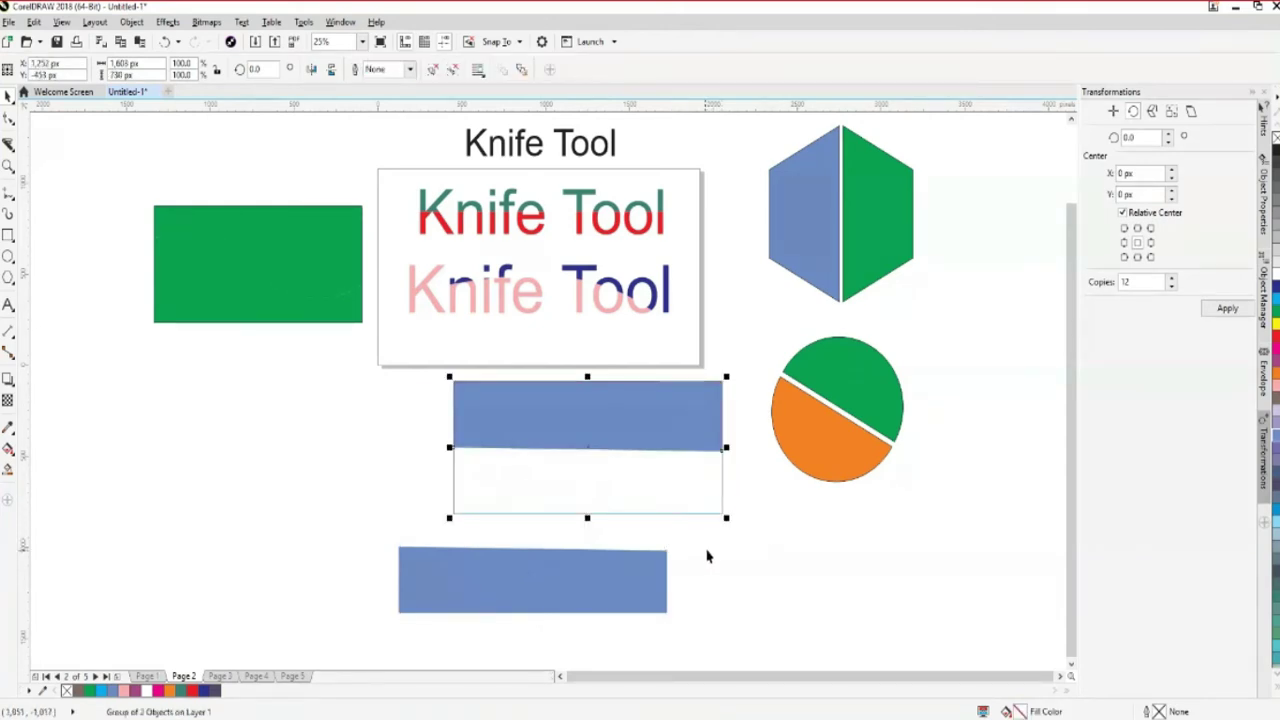
key(ctrl+z)
Try moving the upper blue piece away, and undo the moves and the cut to restore the whole blue rectangle
click(634, 486)
drag(457, 440, 185, 403)
key(ctrl+z)
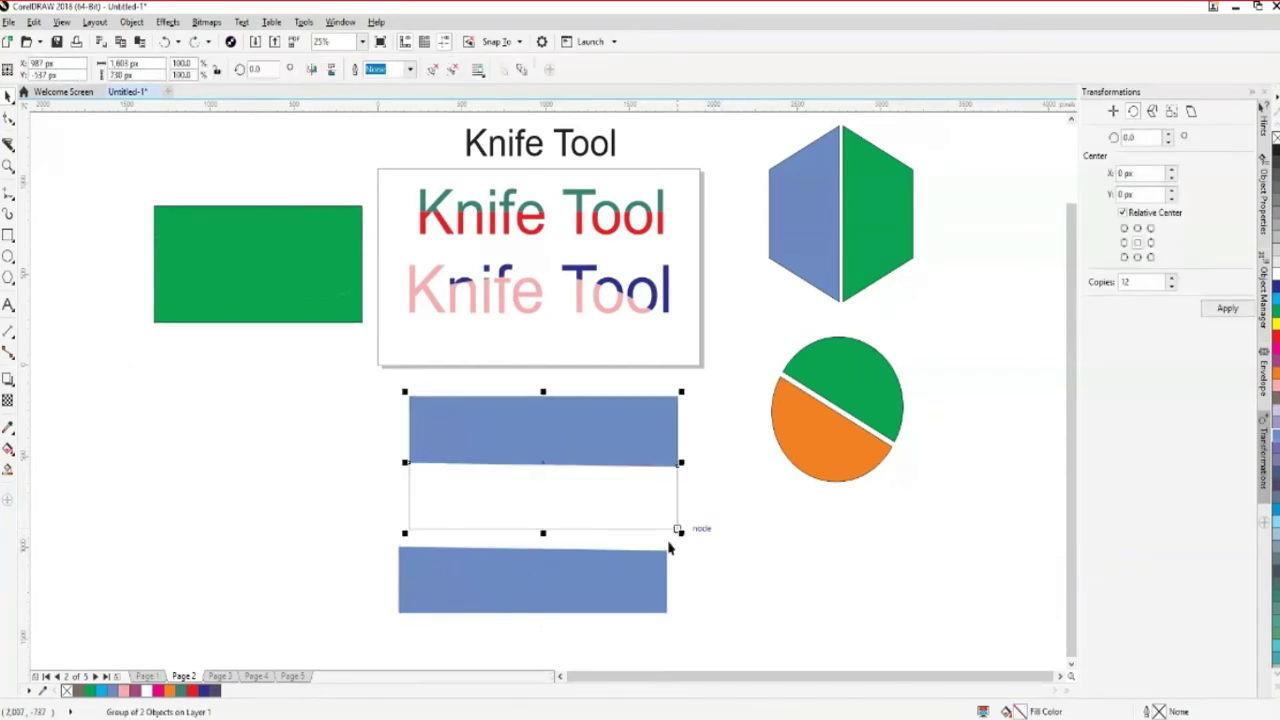
key(ctrl+z)
click(726, 577)
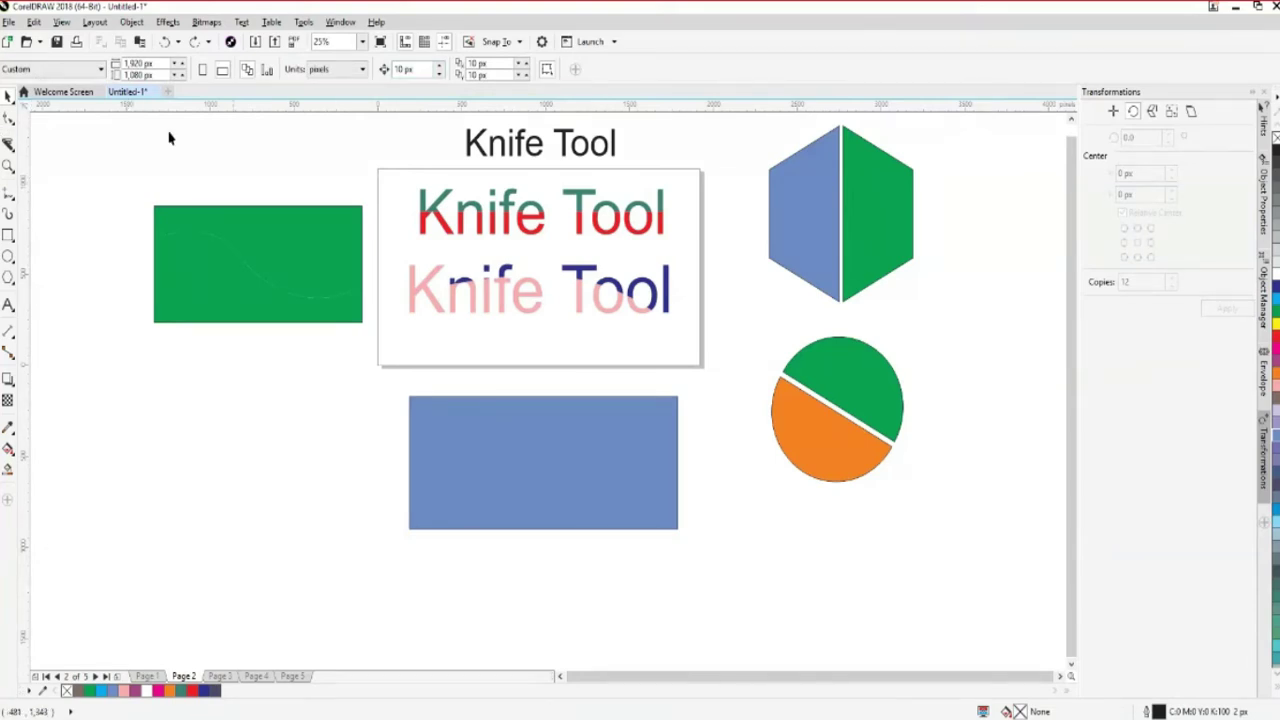
Set the Knife tool's outline option to Keep outlines, and cut the blue rectangle horizontally through its middle
click(8, 144)
click(362, 70)
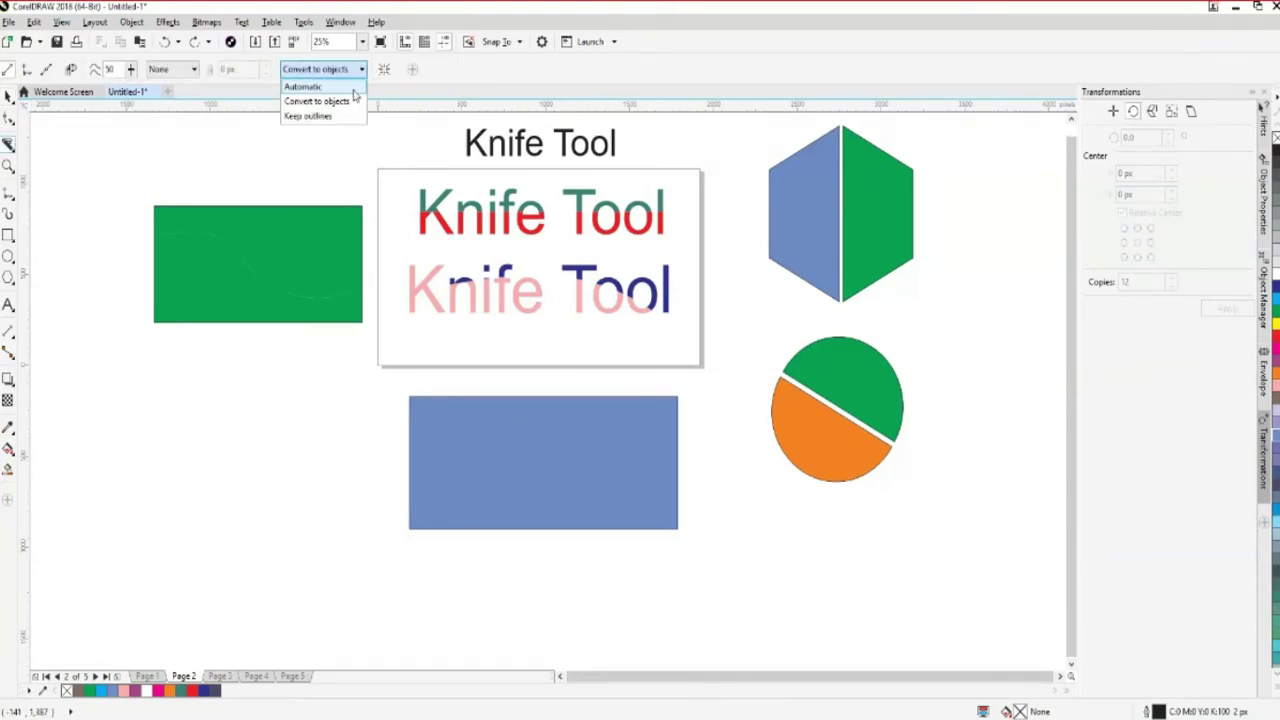
click(322, 116)
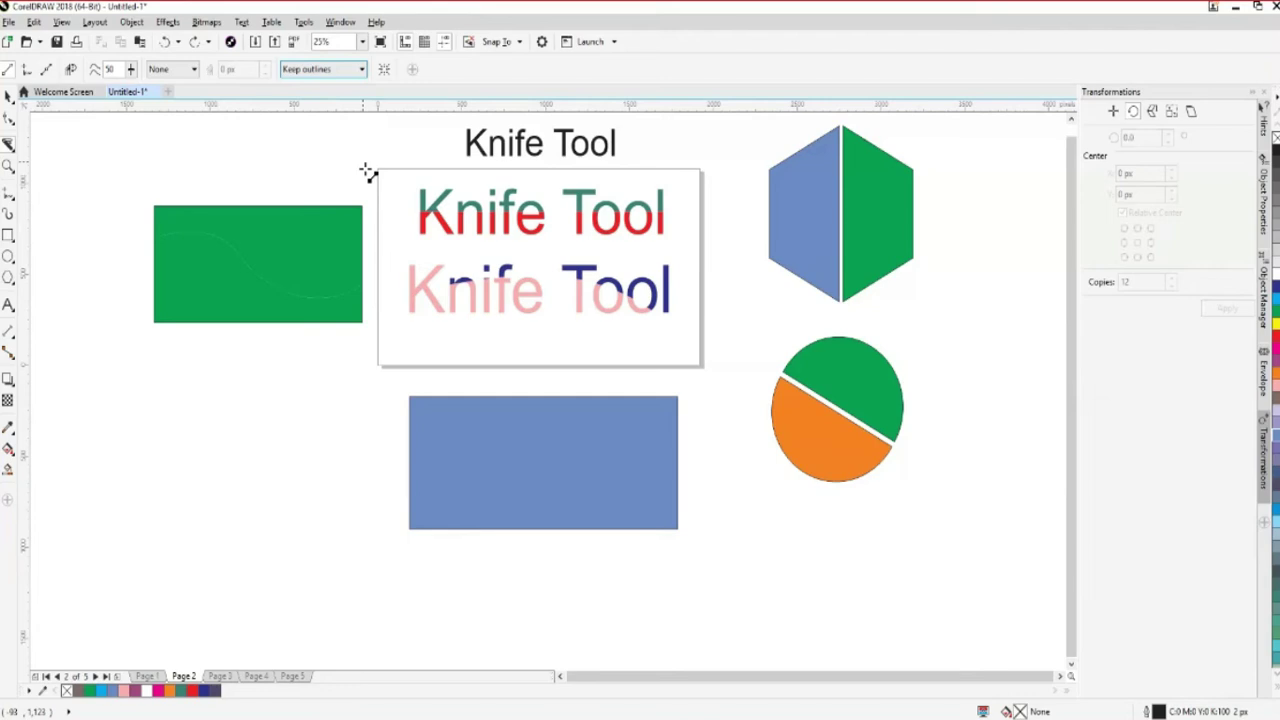
drag(409, 463, 710, 464)
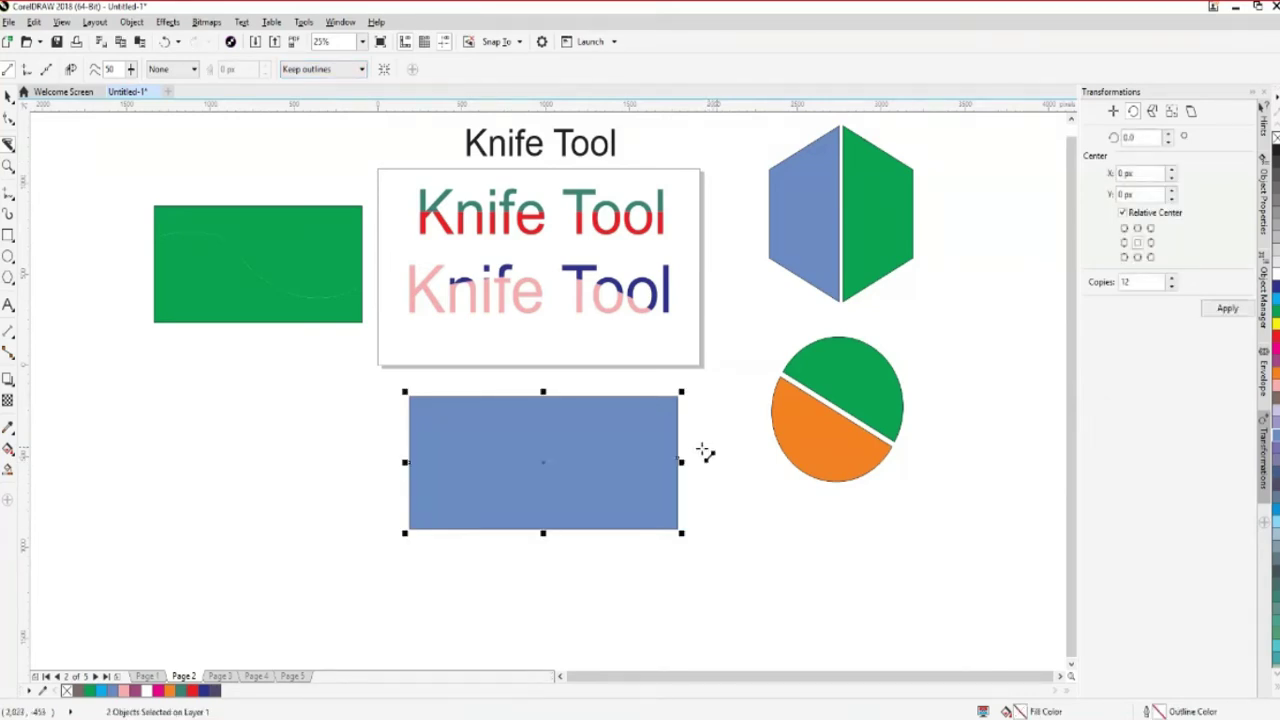
Move the lower piece of the blue rectangle away to check its outline, undo the moves, and deselect it
click(8, 93)
drag(538, 500, 559, 551)
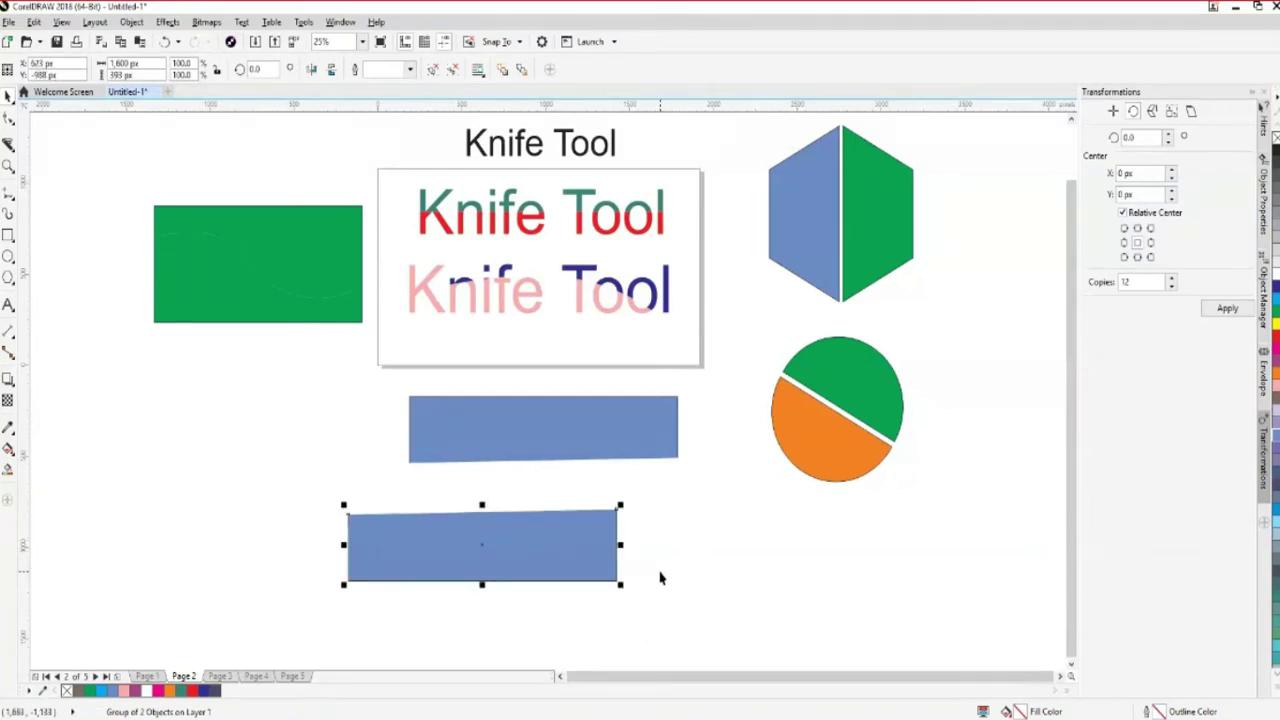
click(666, 547)
drag(490, 549, 519, 558)
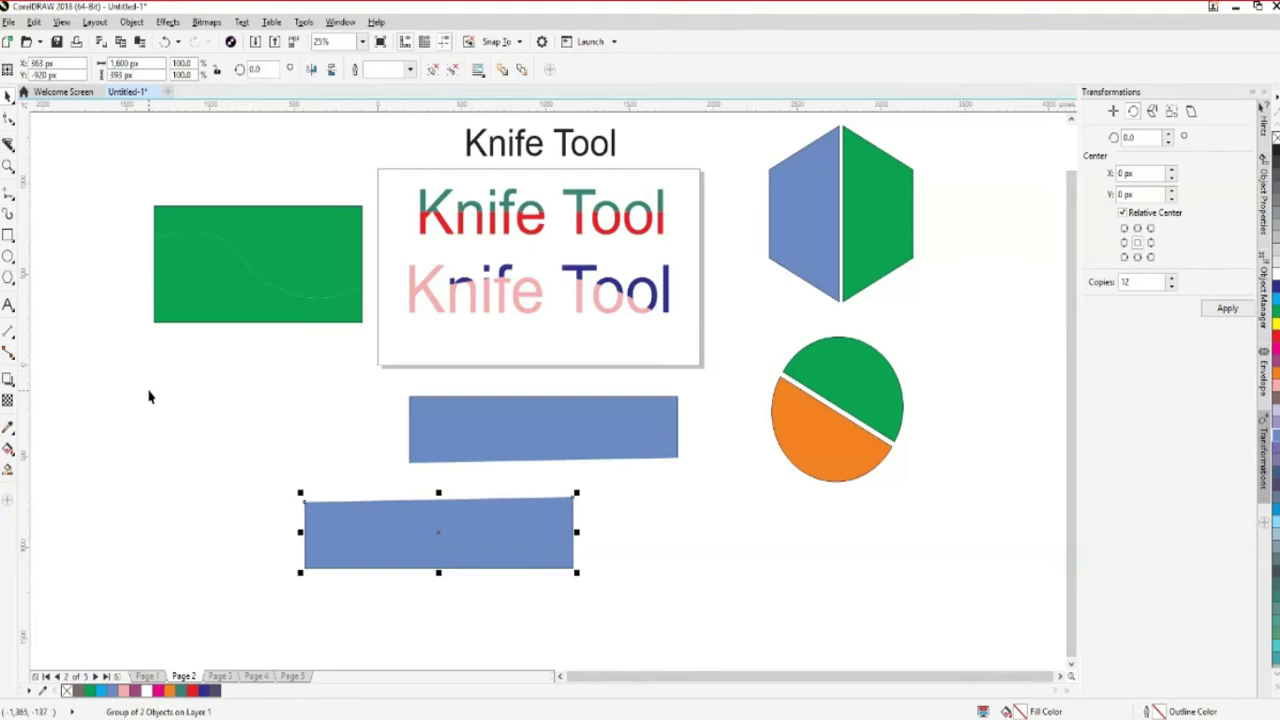
key(ctrl+z)
key(ctrl+z)
key(ctrl+z)
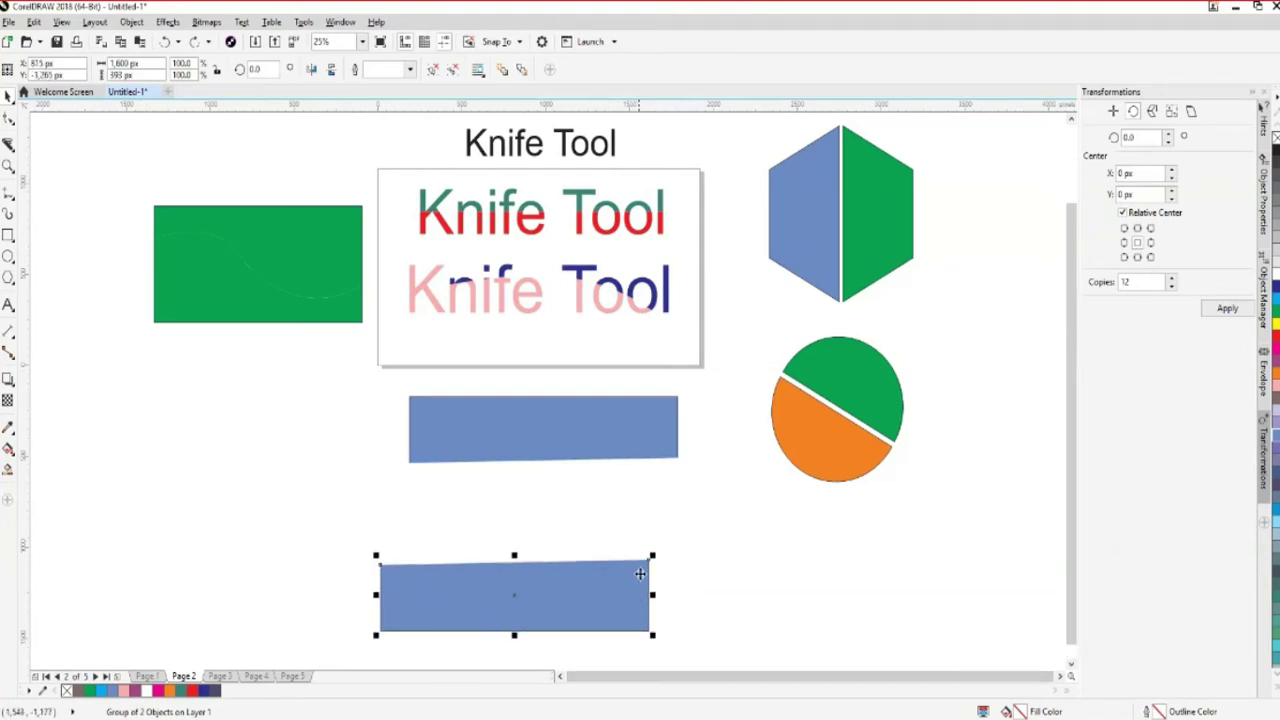
key(ctrl+z)
click(702, 590)
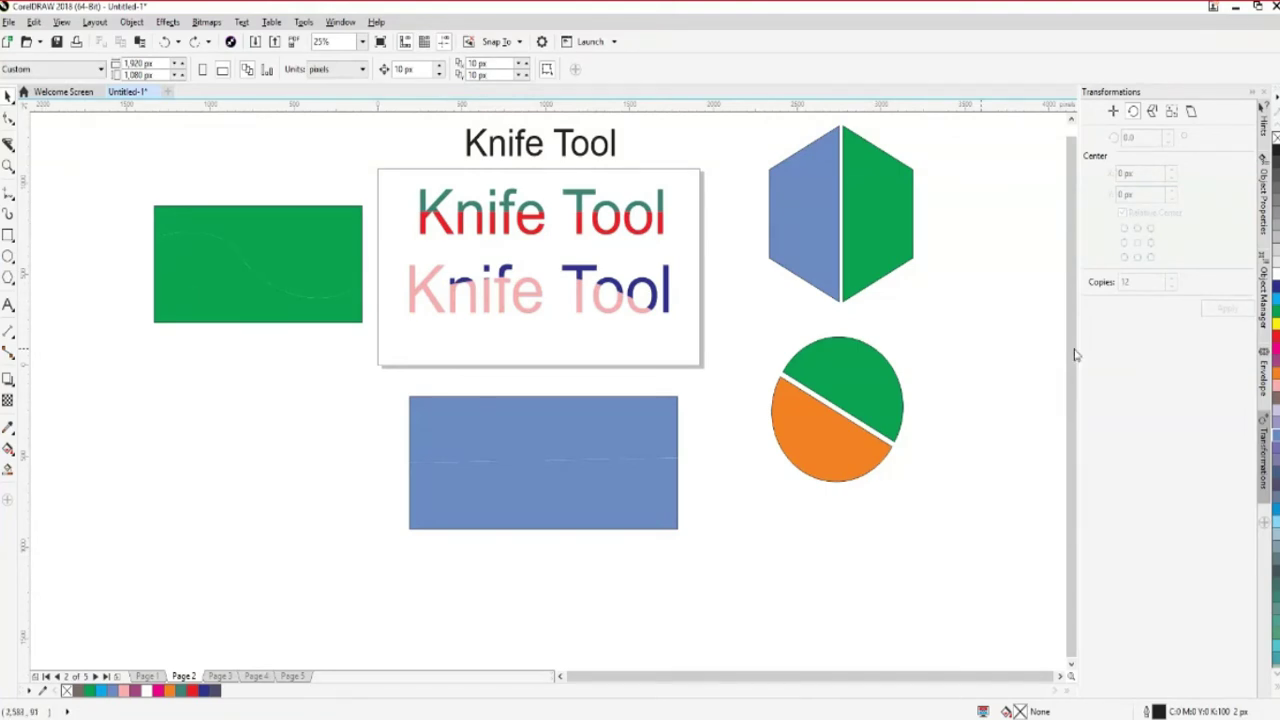
Fill the lower half of the cut circle with brown C0 M20 Y20 K60, and deselect it
scroll(1071, 400, up, 2)
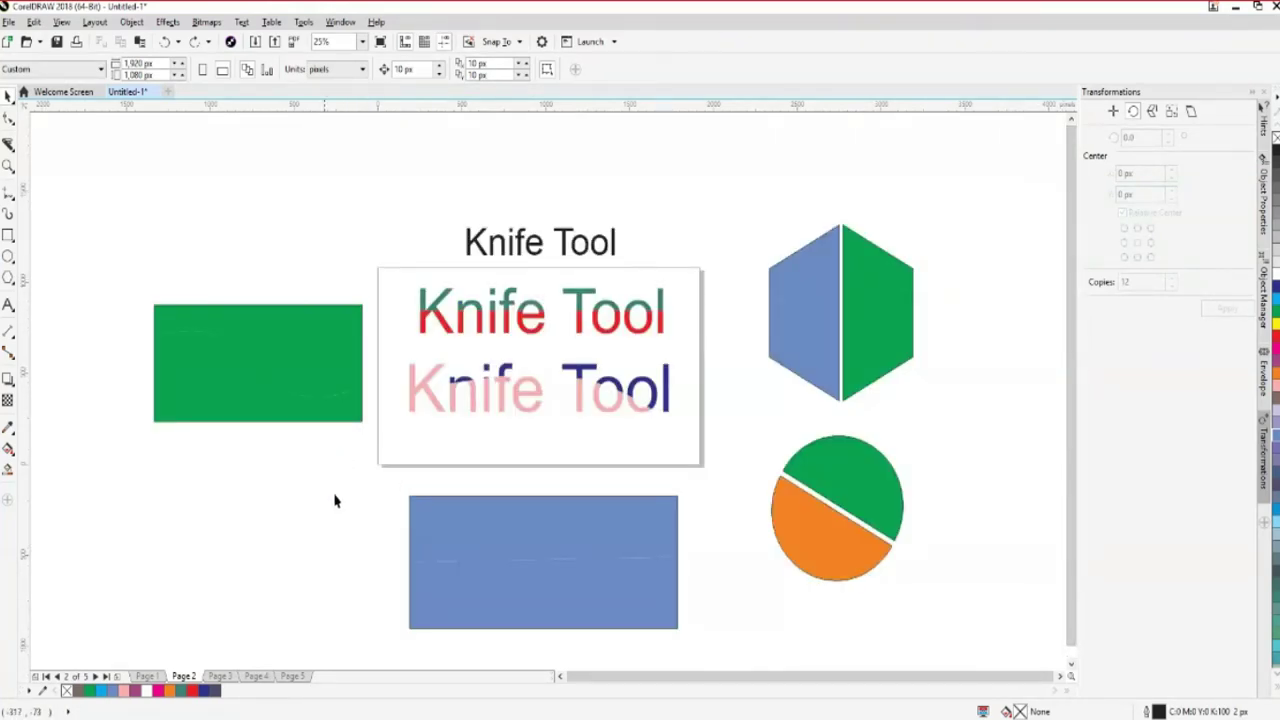
click(862, 556)
click(1275, 398)
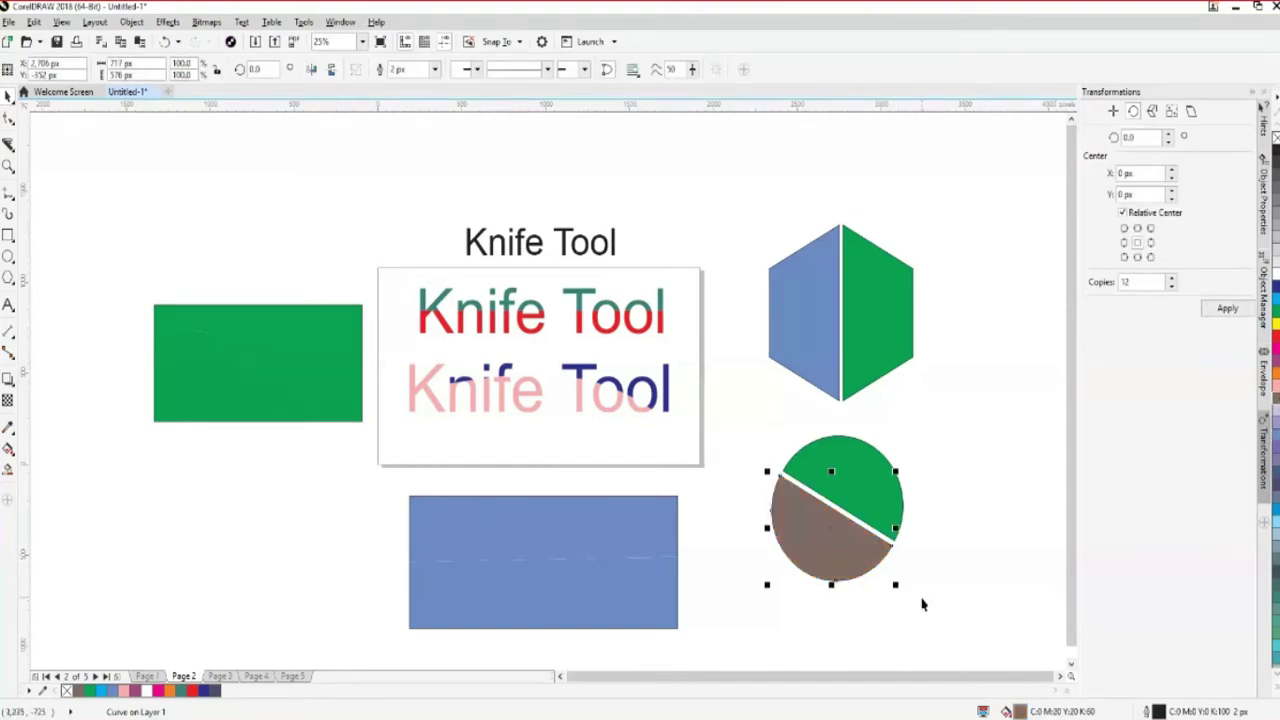
click(922, 604)
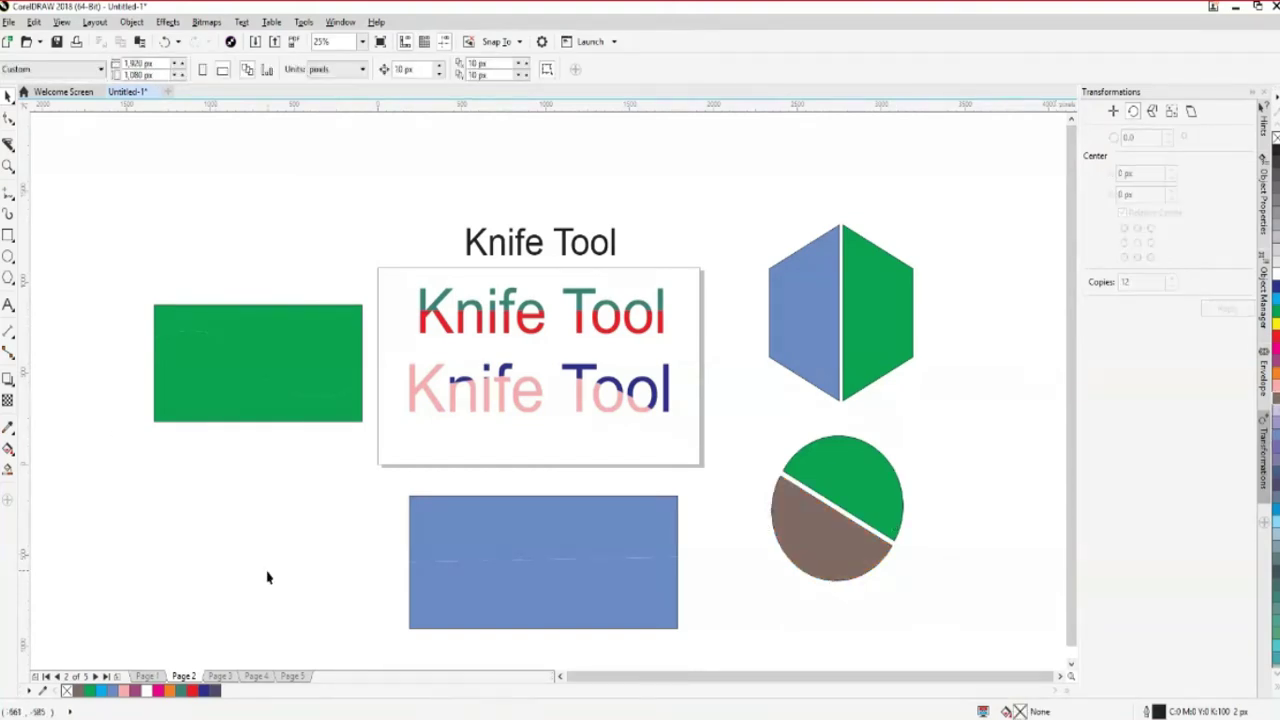
Review the Knife tool's Auto-close on cut setting and its outline choices, and return to the Pick tool
click(8, 145)
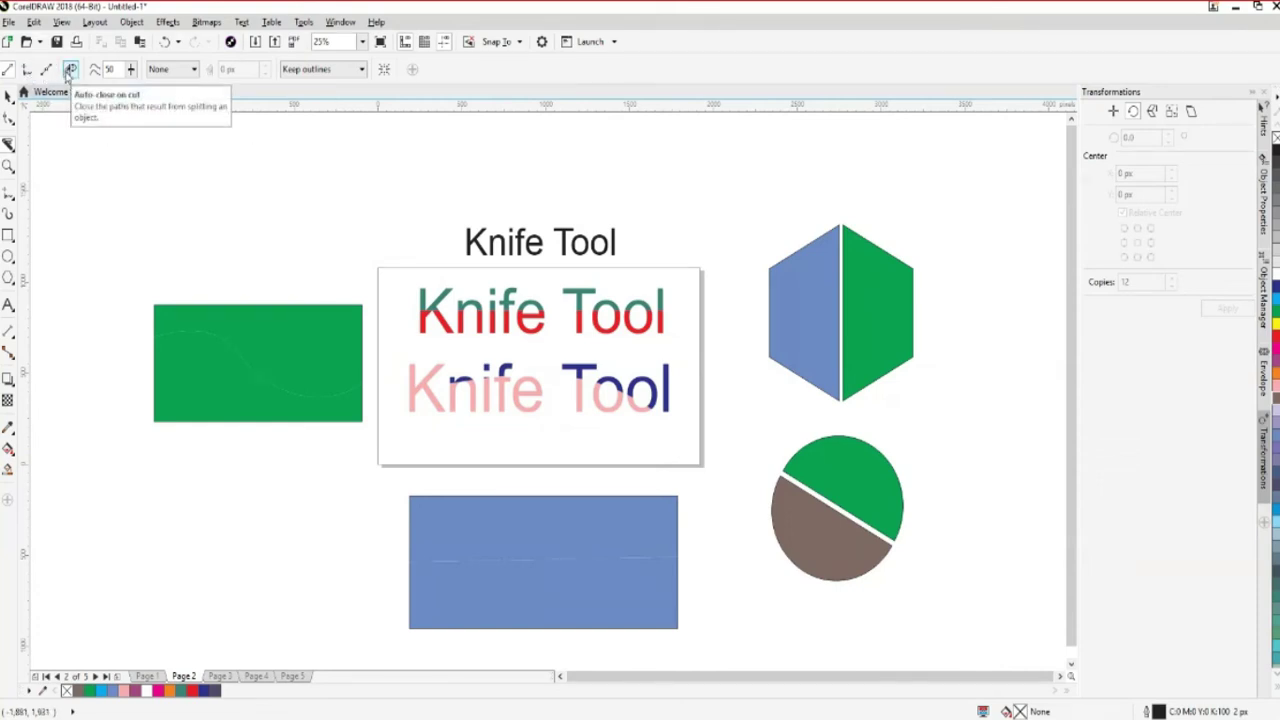
click(329, 69)
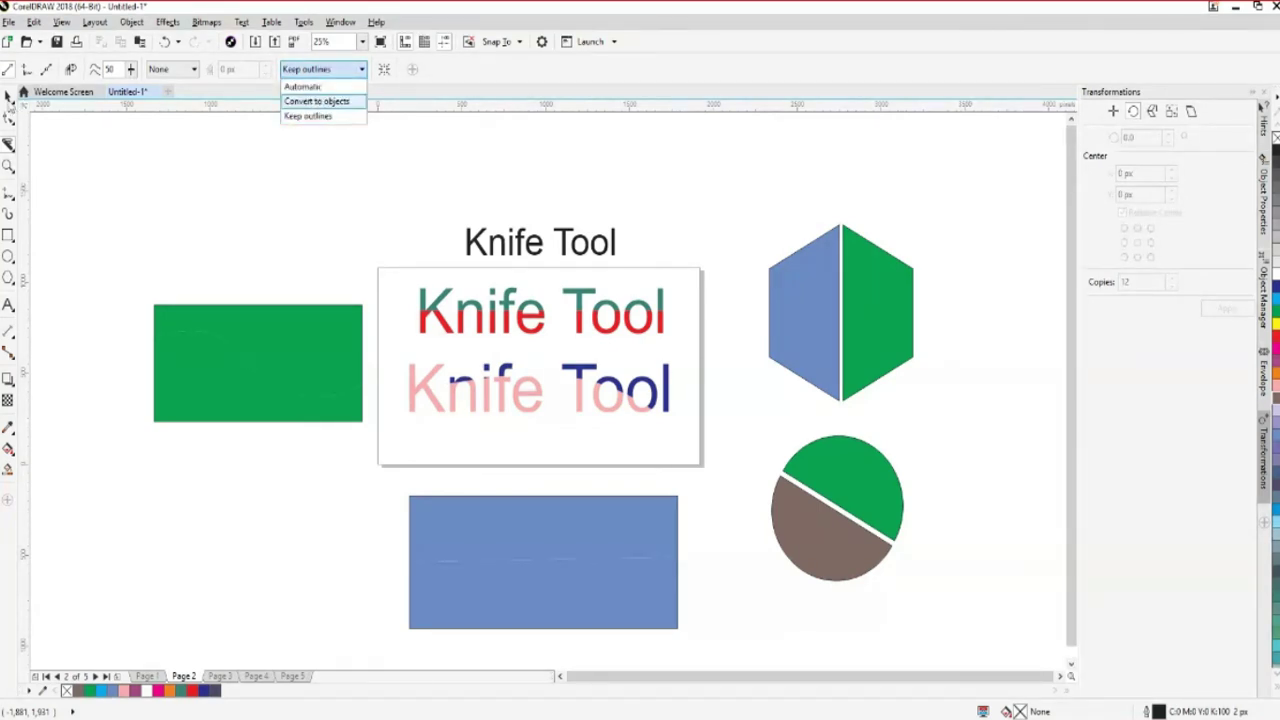
click(8, 96)
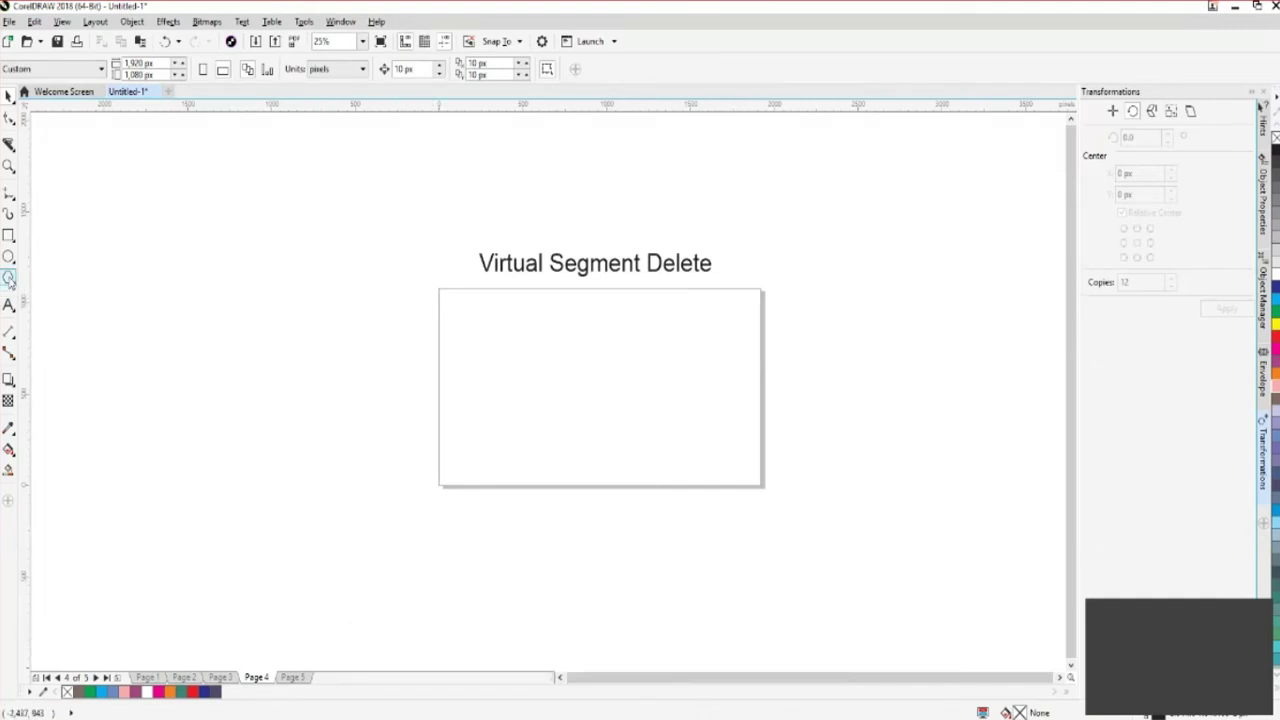
Draw an ellipse about 630 by 620 px on page 4, and place an overlapping copy to its right
key(F7)
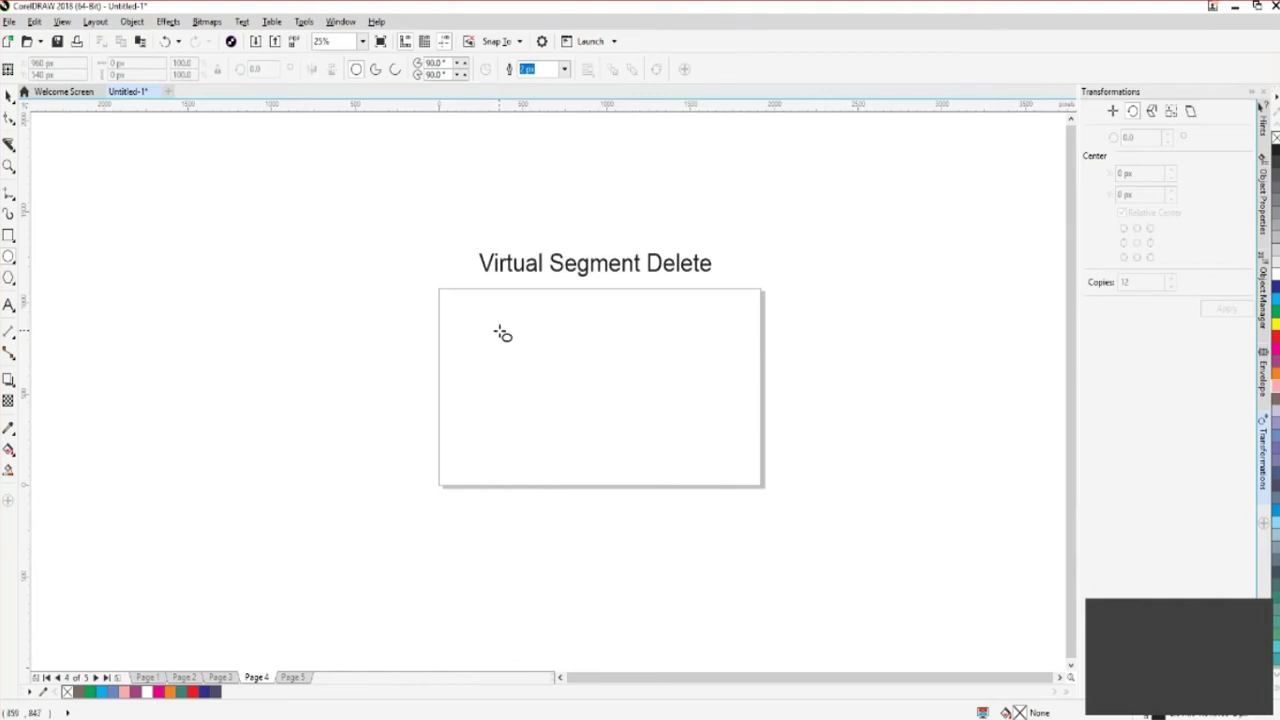
drag(500, 335, 607, 449)
key(space)
click(643, 400)
drag(557, 398, 601, 406)
click(393, 378)
Trim the left circle with the overlapping right circle, and undo the trim
drag(473, 329, 708, 484)
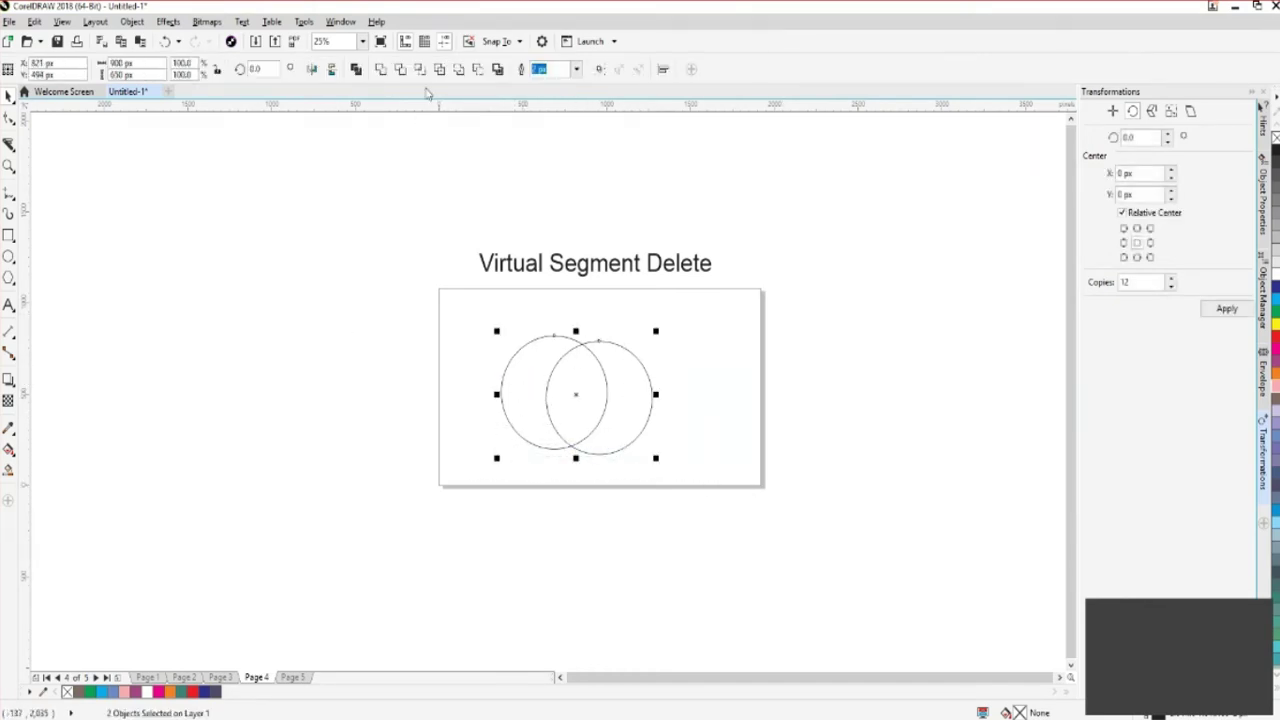
click(399, 70)
click(389, 443)
key(ctrl+z)
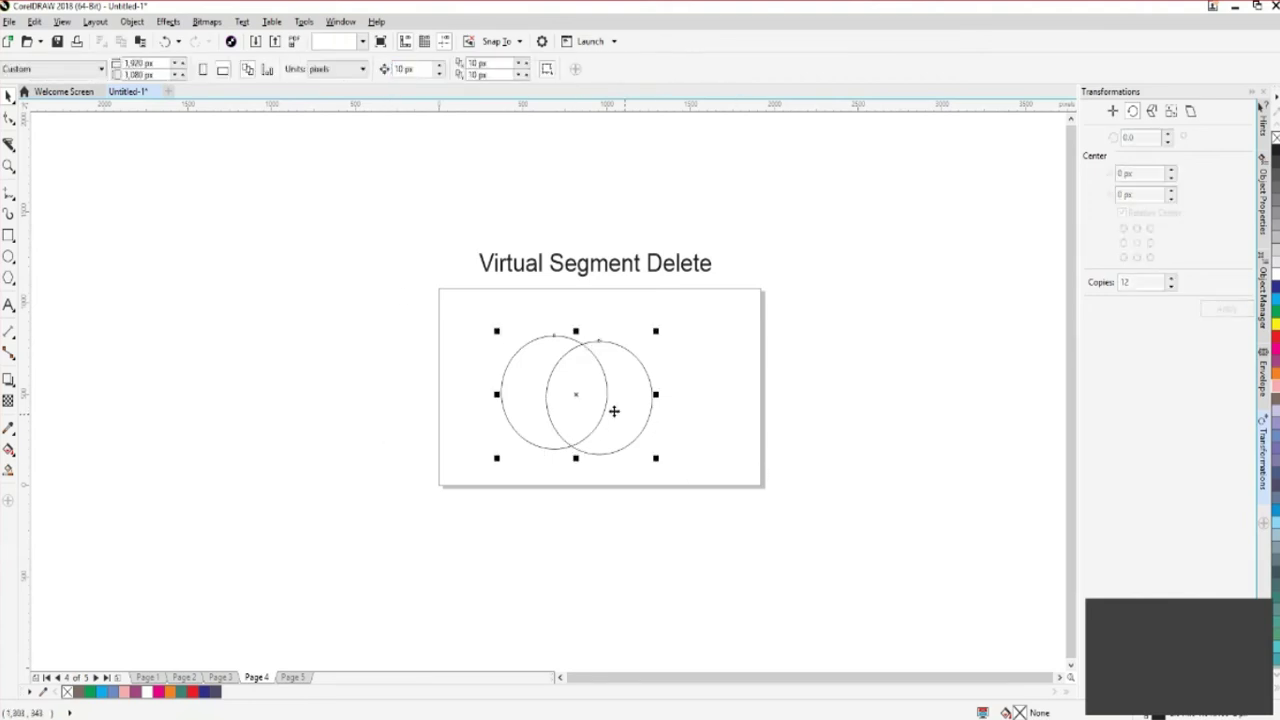
drag(430, 320, 792, 505)
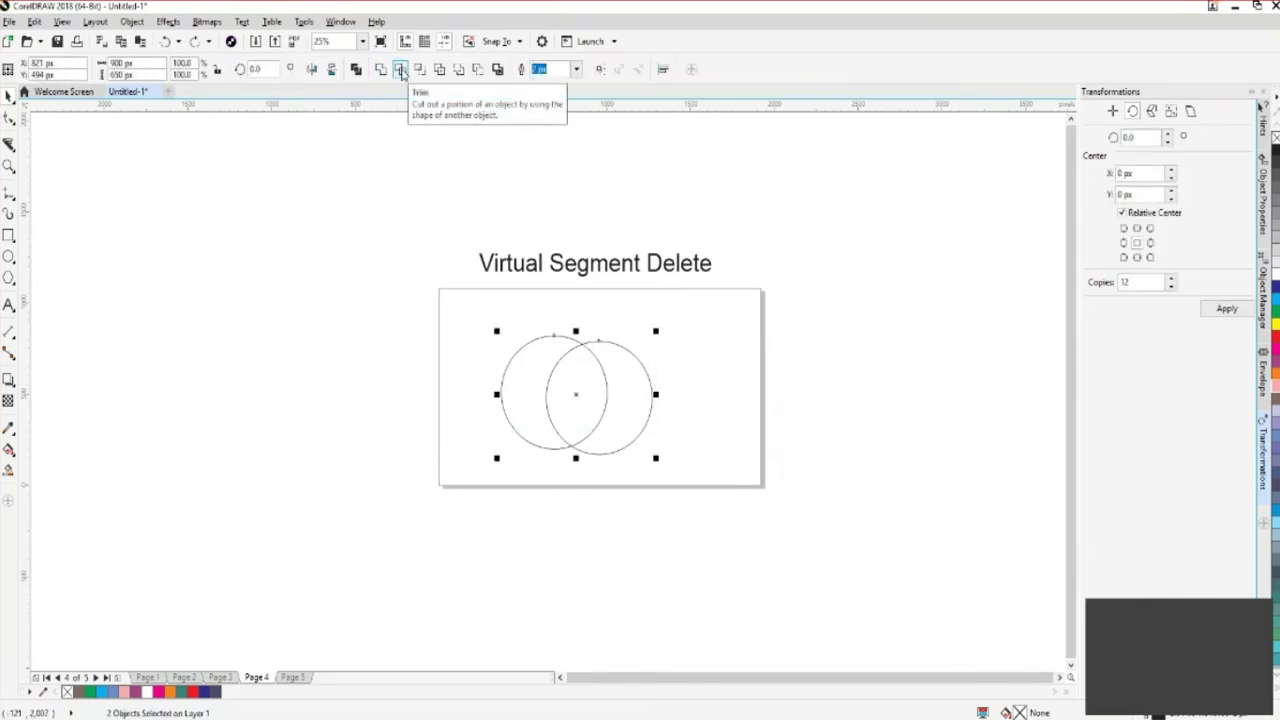
click(401, 73)
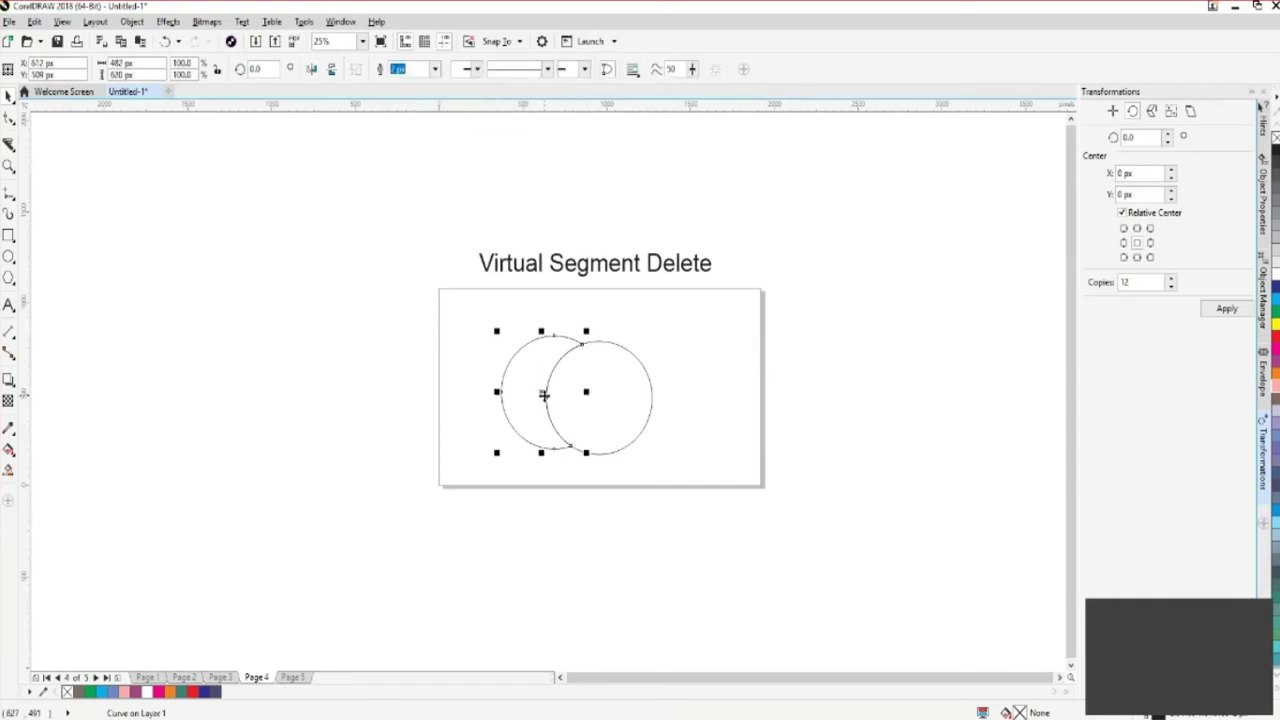
key(ctrl+z)
Weld the two overlapping circles into one shape, and undo the weld and the circle's duplication
click(381, 69)
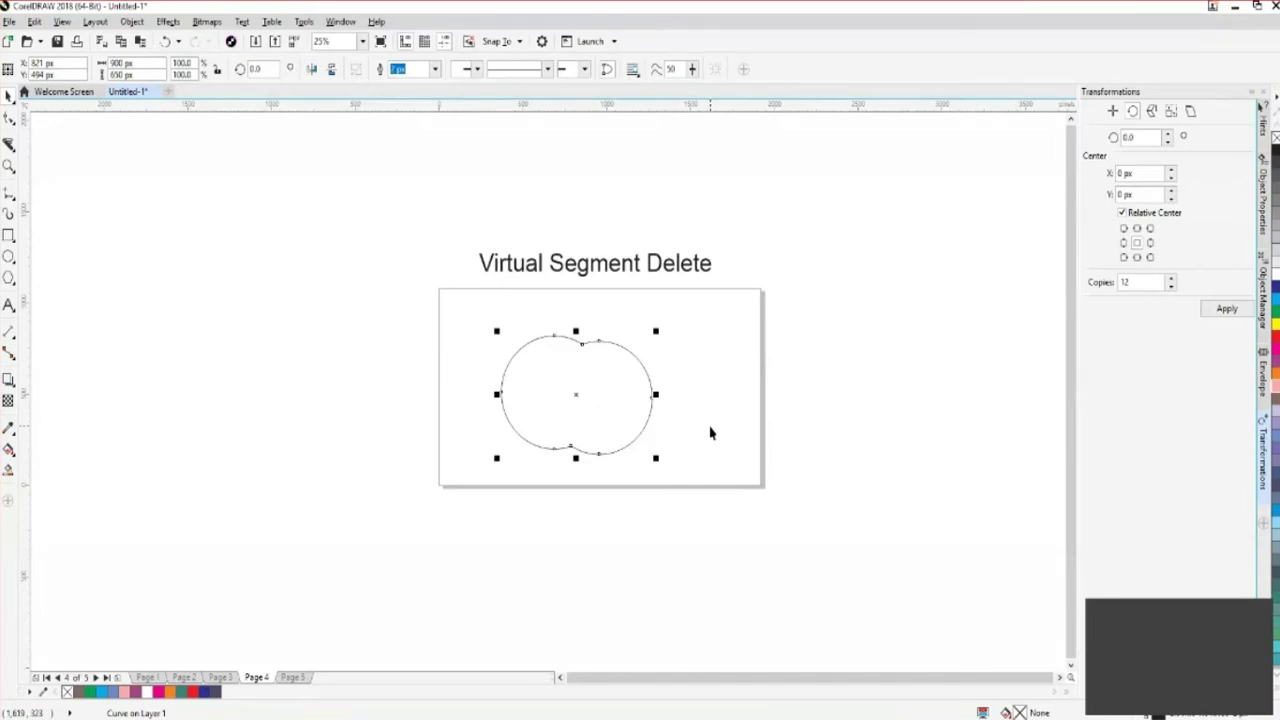
key(ctrl+z)
key(ctrl+z)
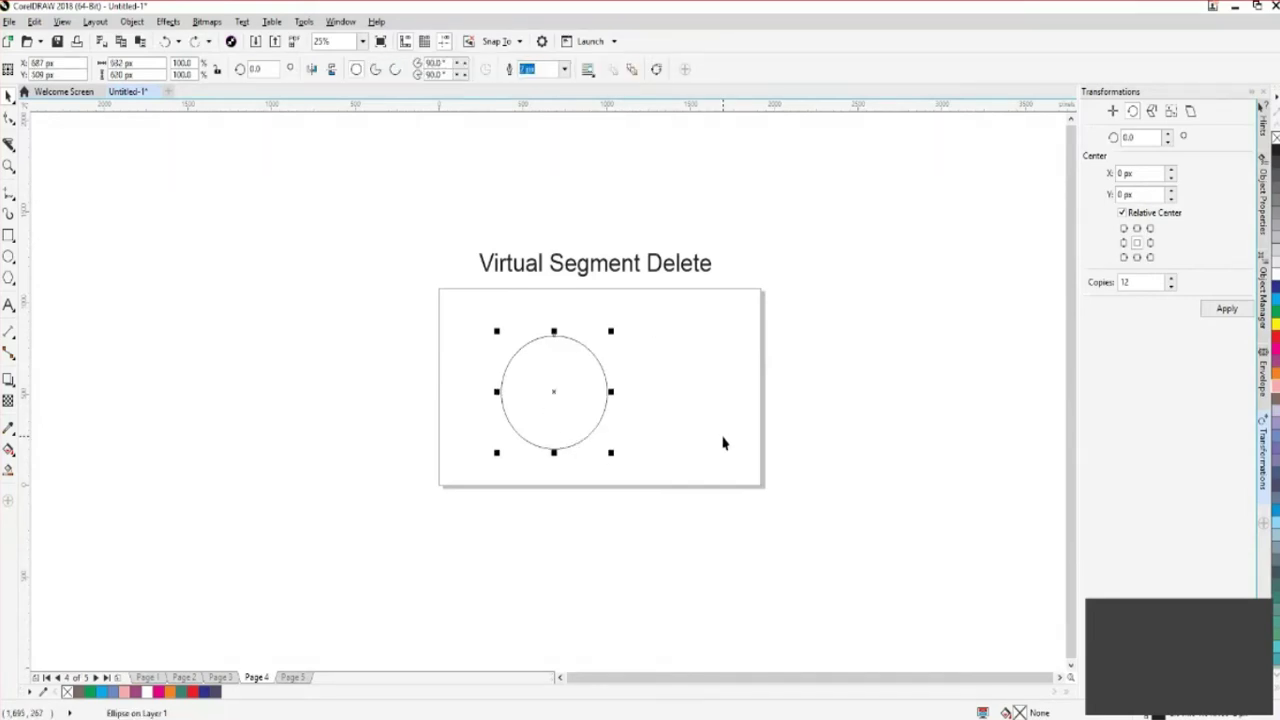
Delete the remaining circle from page 4
click(723, 440)
drag(450, 325, 726, 487)
key(Delete)
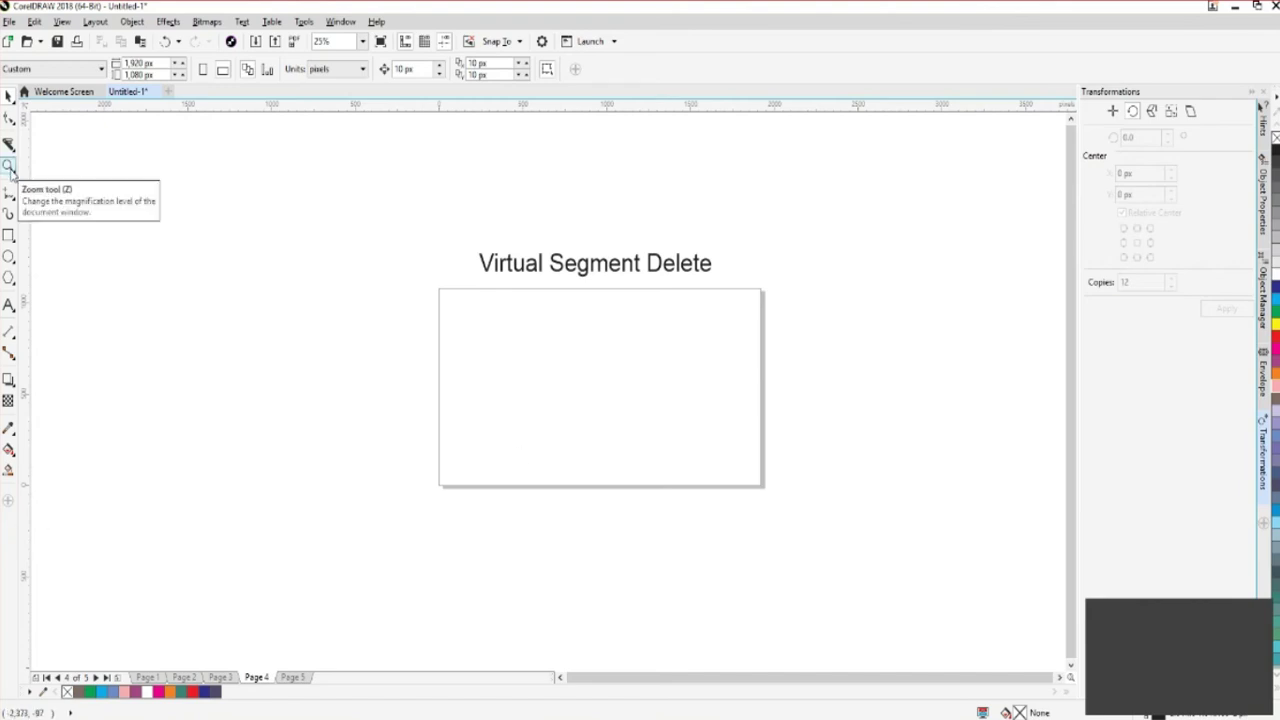
Draw an ellipse about 620 by 620 px on page 4, and delete it
click(9, 257)
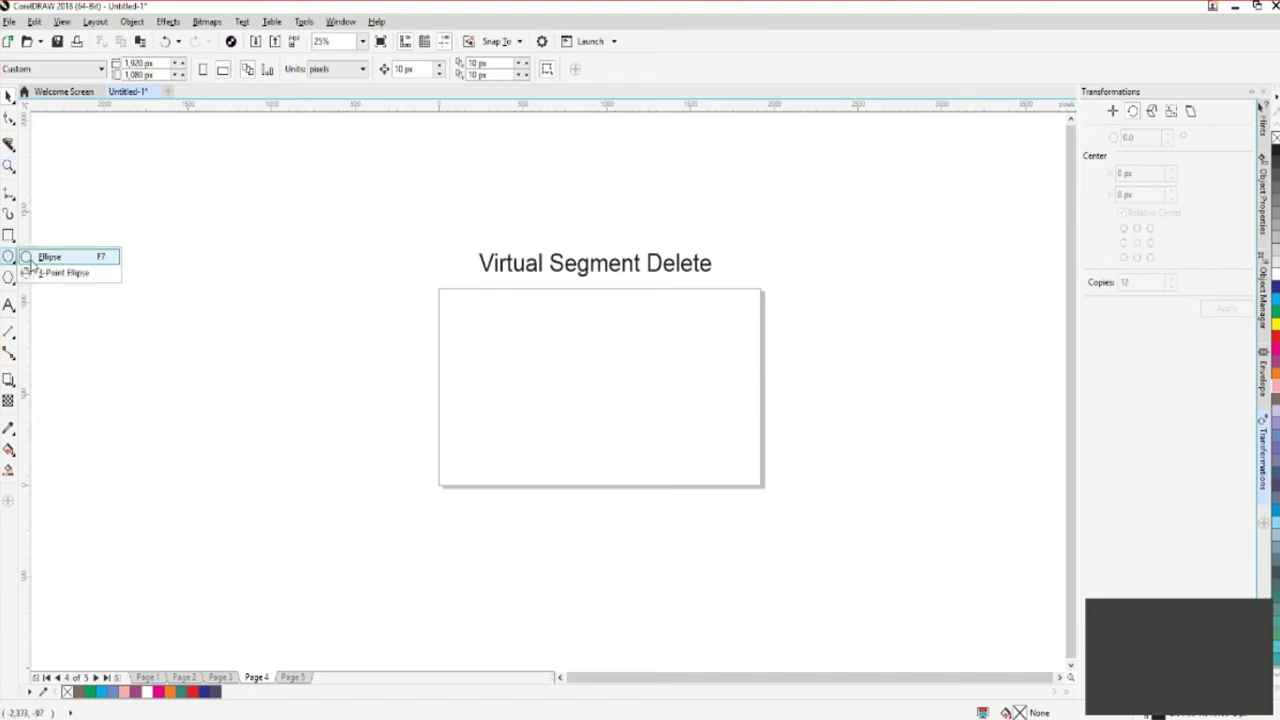
click(45, 256)
drag(508, 350, 618, 469)
click(9, 98)
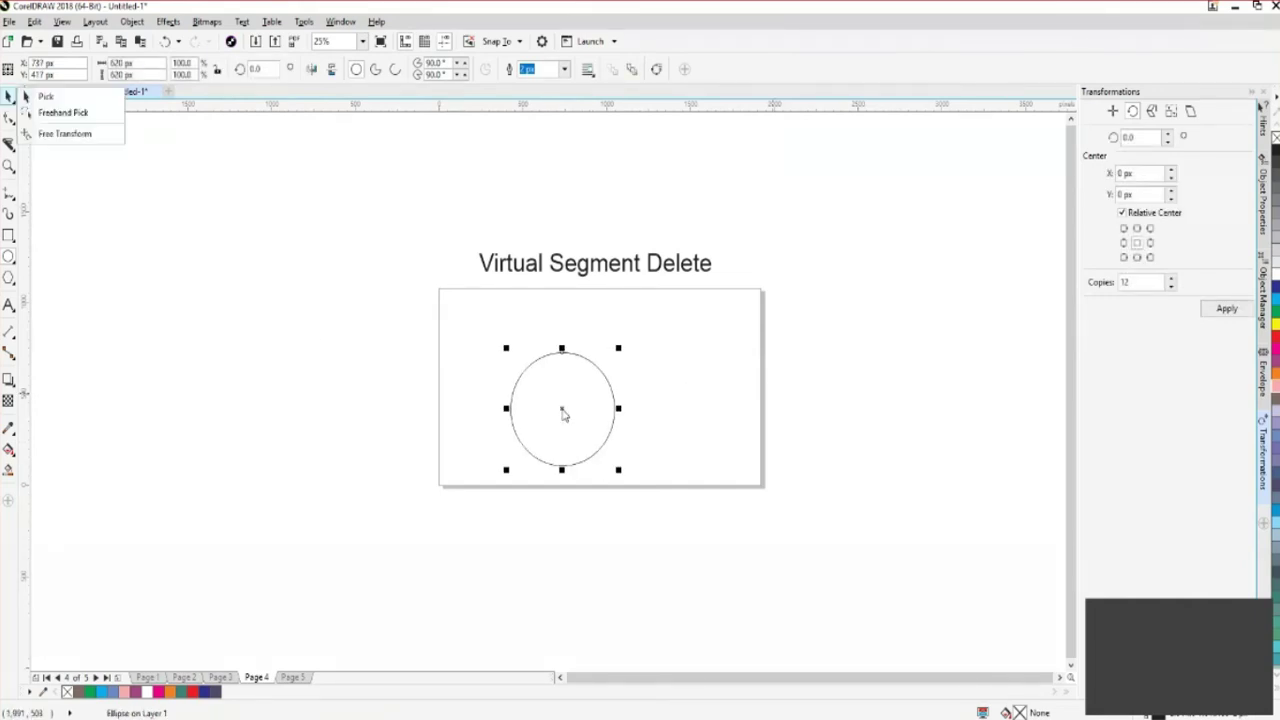
key(Delete)
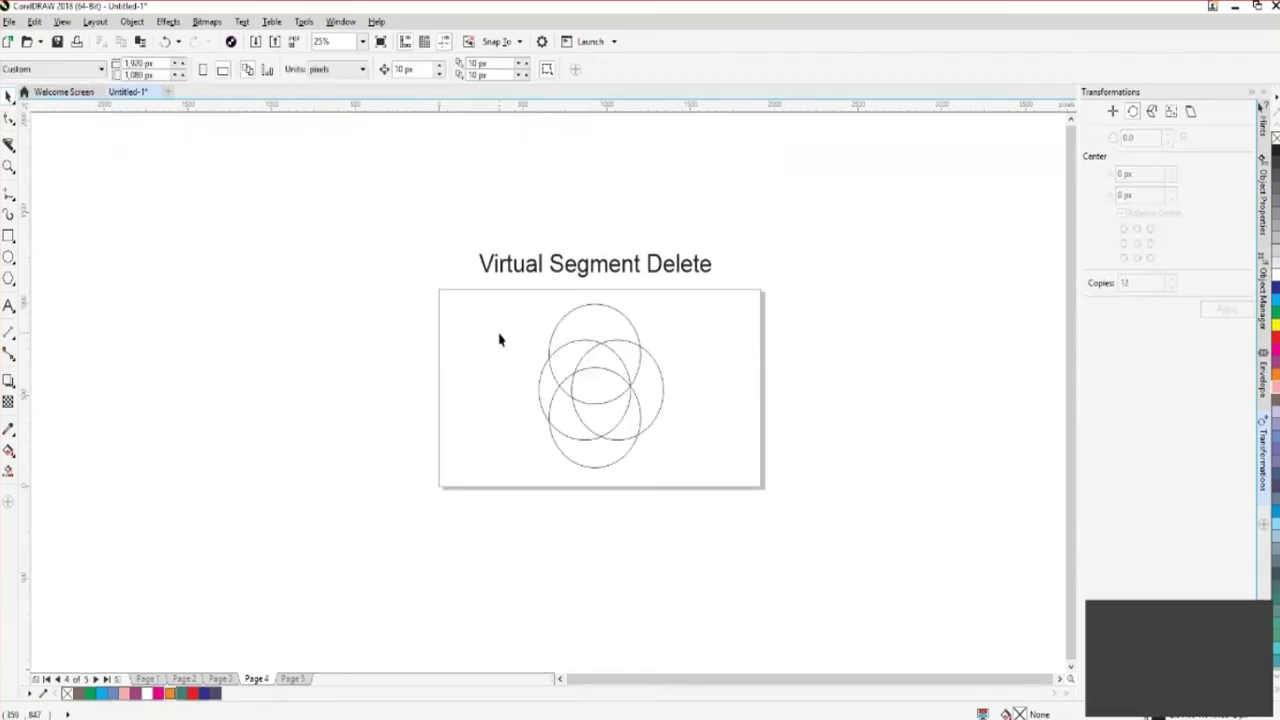
Use Virtual Segment Delete to remove the left circle's upper arc and the bottom circle's short left arc inside the top circle
scroll(500, 340, up, 1)
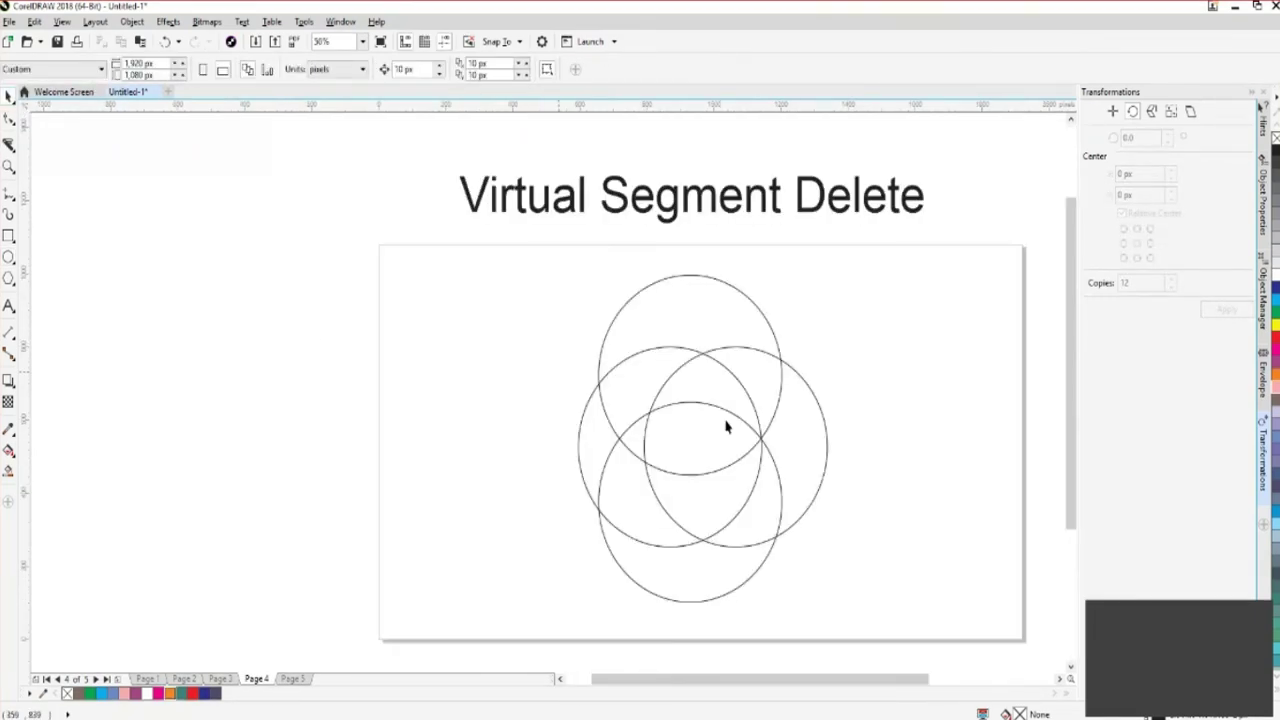
drag(885, 684, 927, 681)
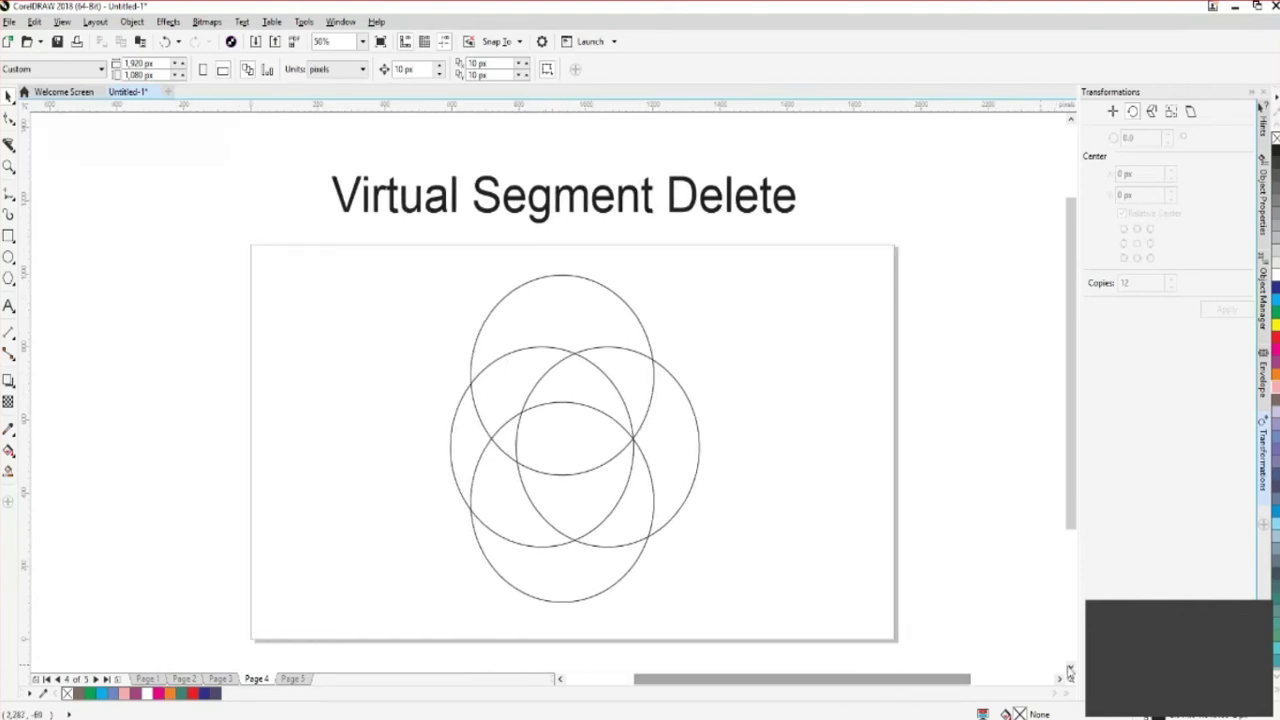
click(1070, 666)
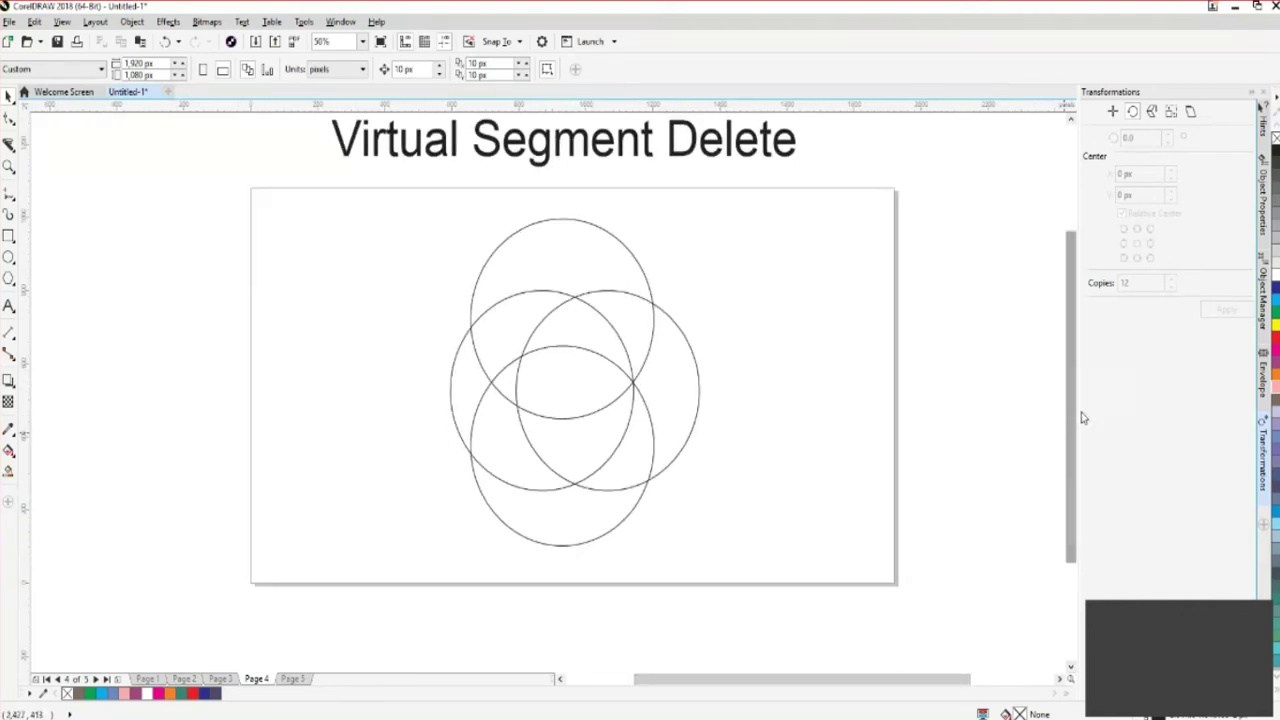
click(1069, 119)
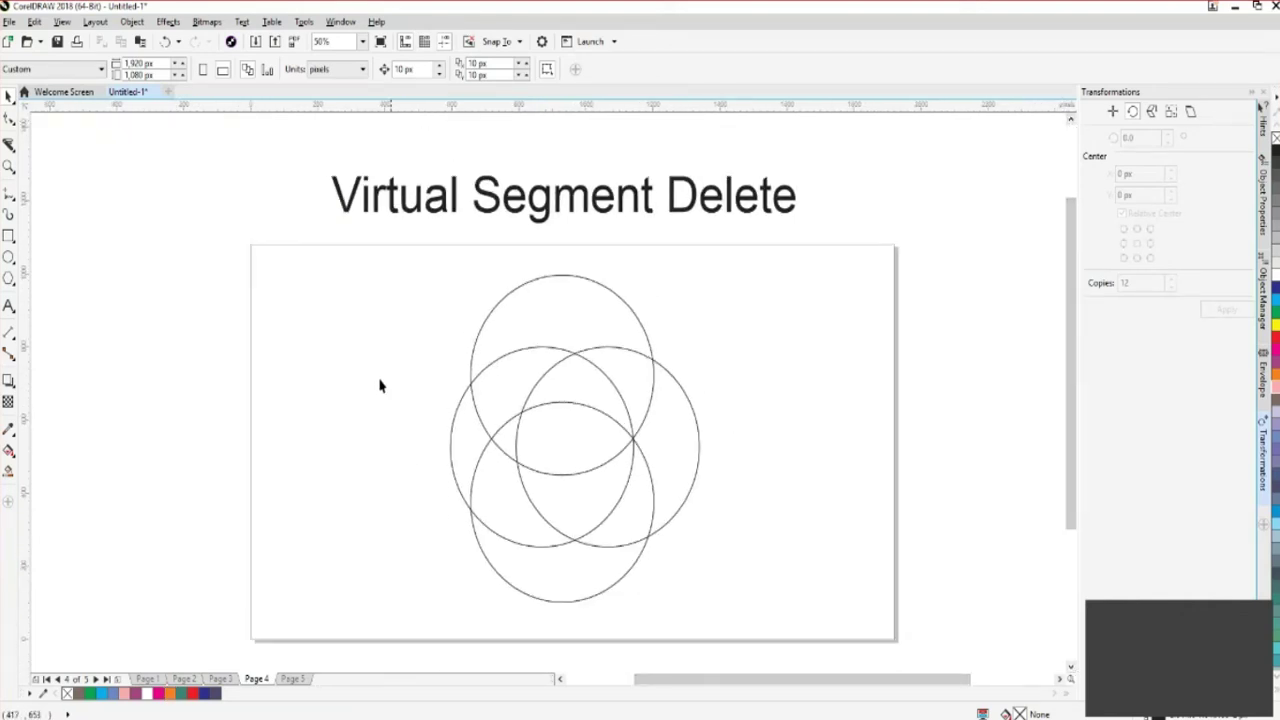
drag(334, 273, 808, 606)
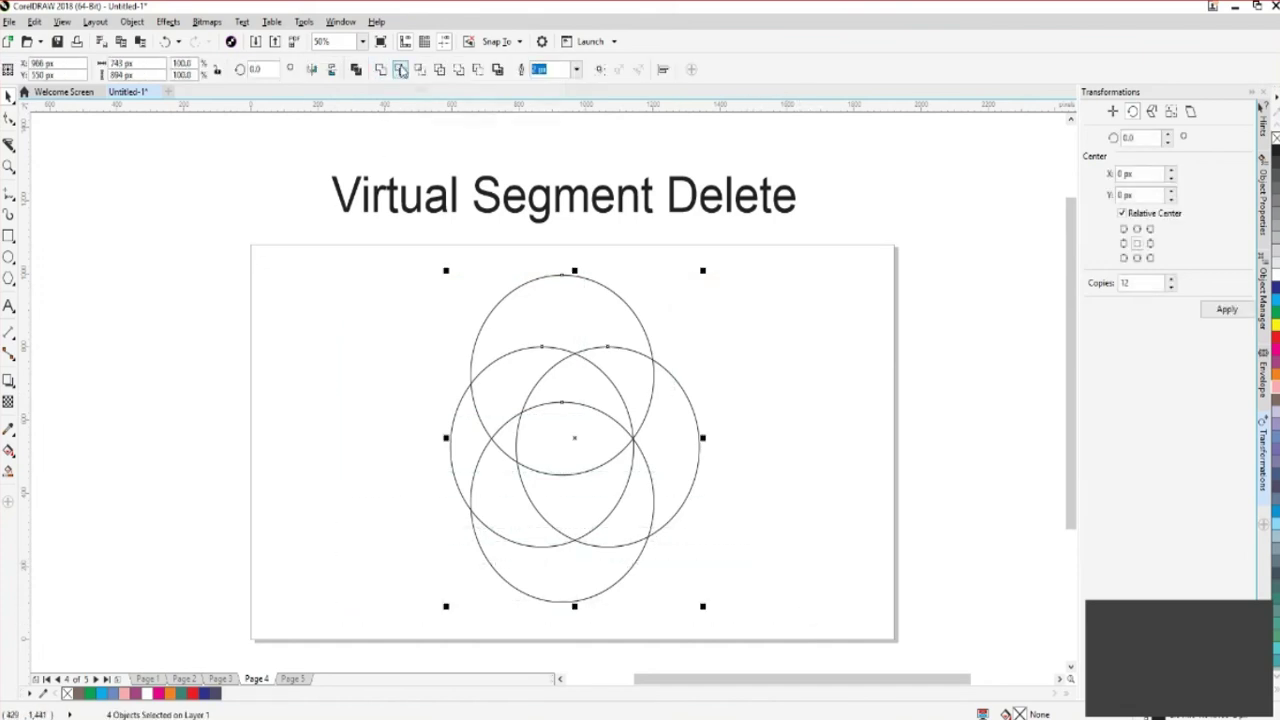
click(373, 471)
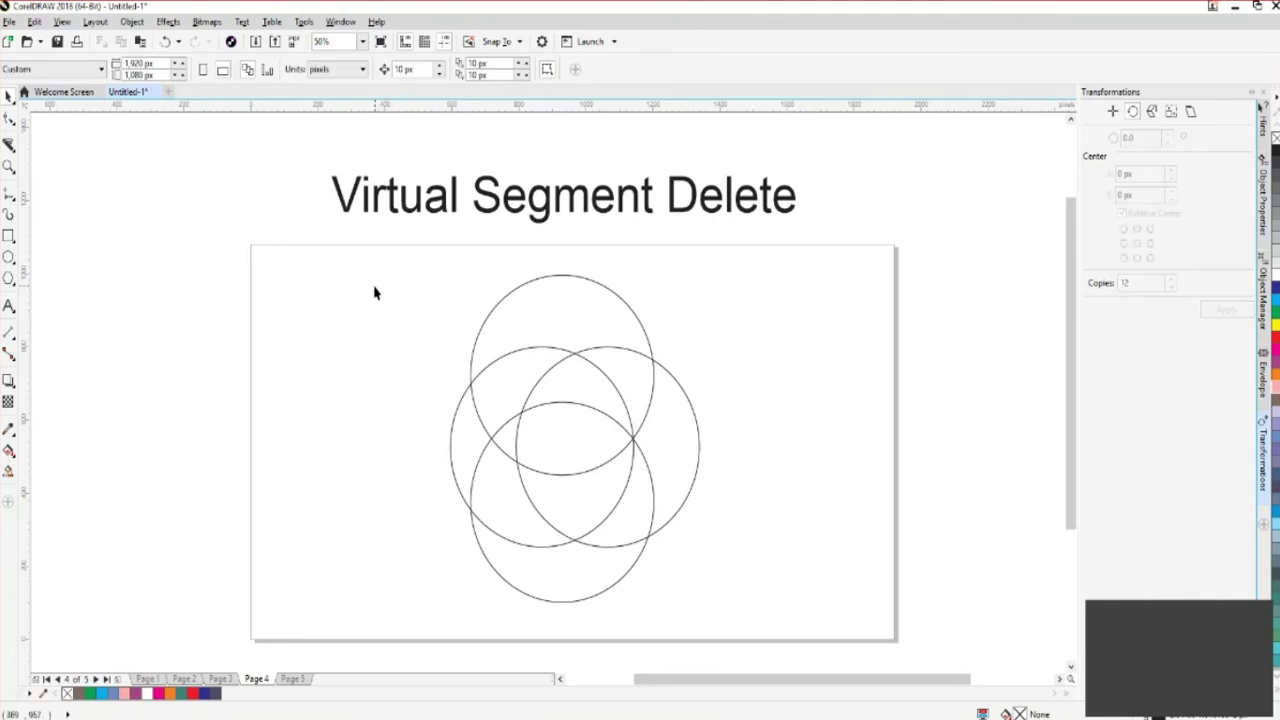
click(12, 148)
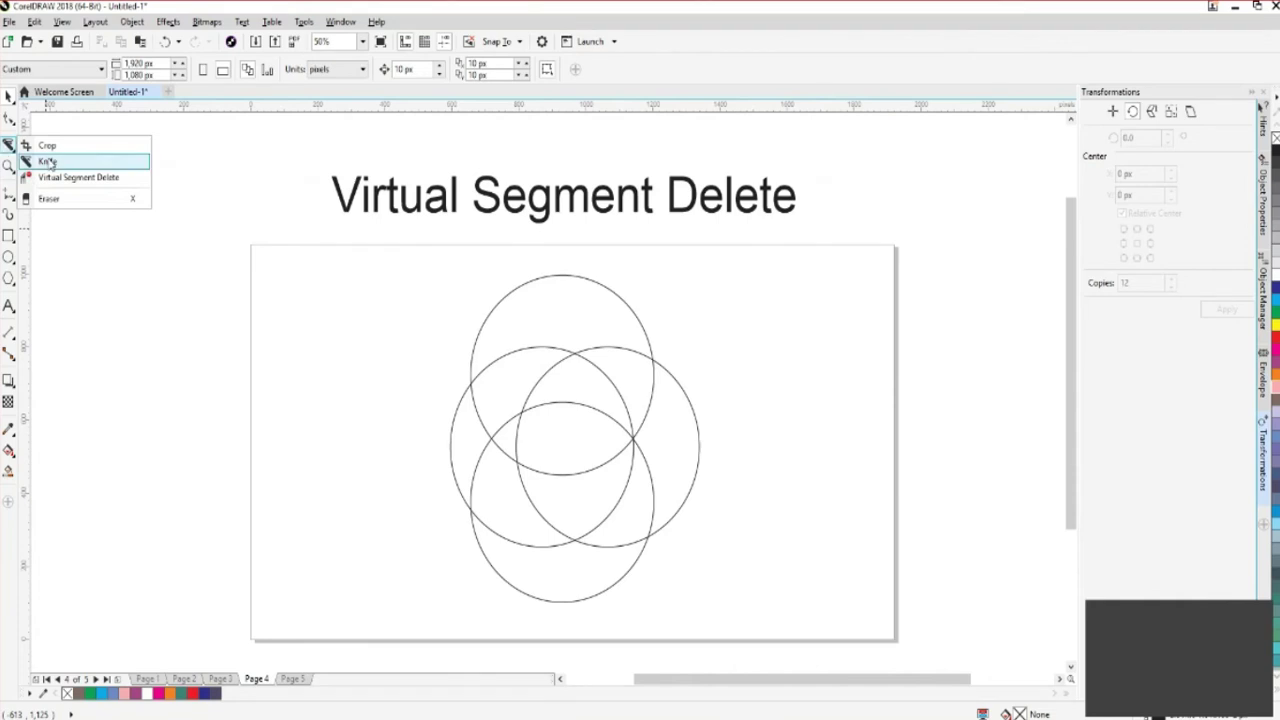
click(78, 177)
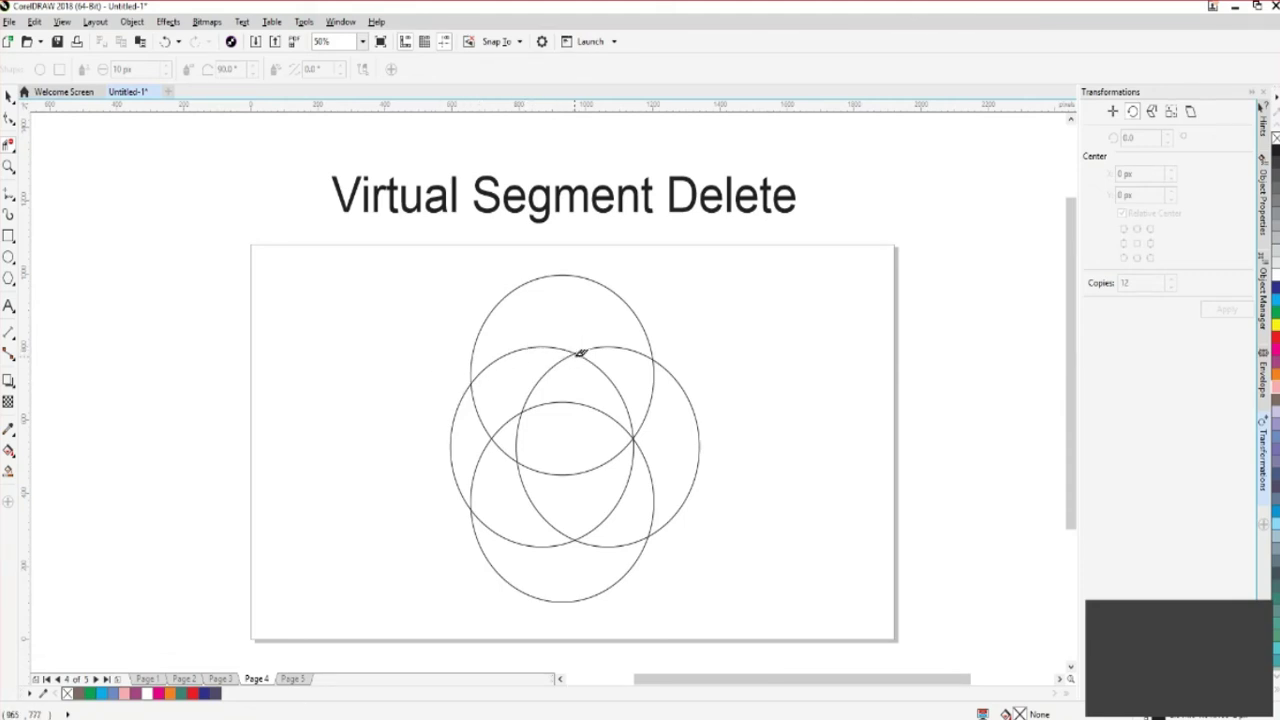
click(537, 342)
click(615, 376)
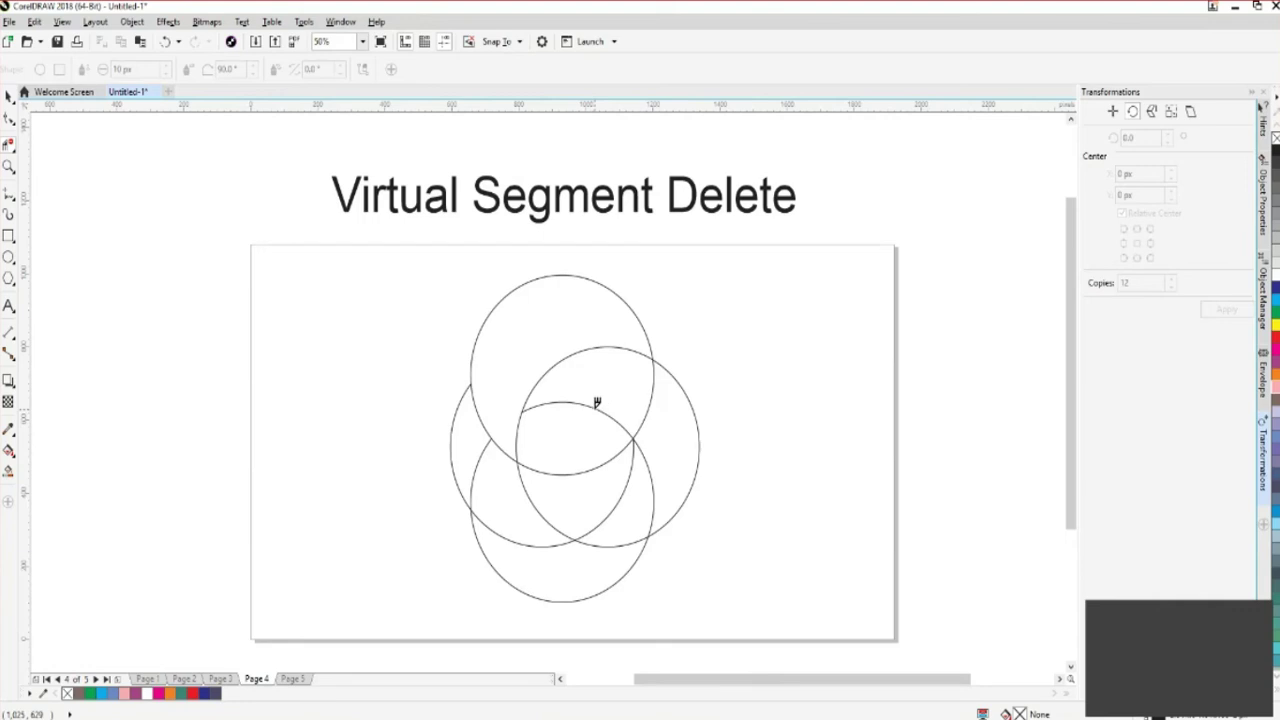
Delete the left circle's arc inside the right circle, and the bottom circle's remaining arcs inside the top and left circles
click(624, 487)
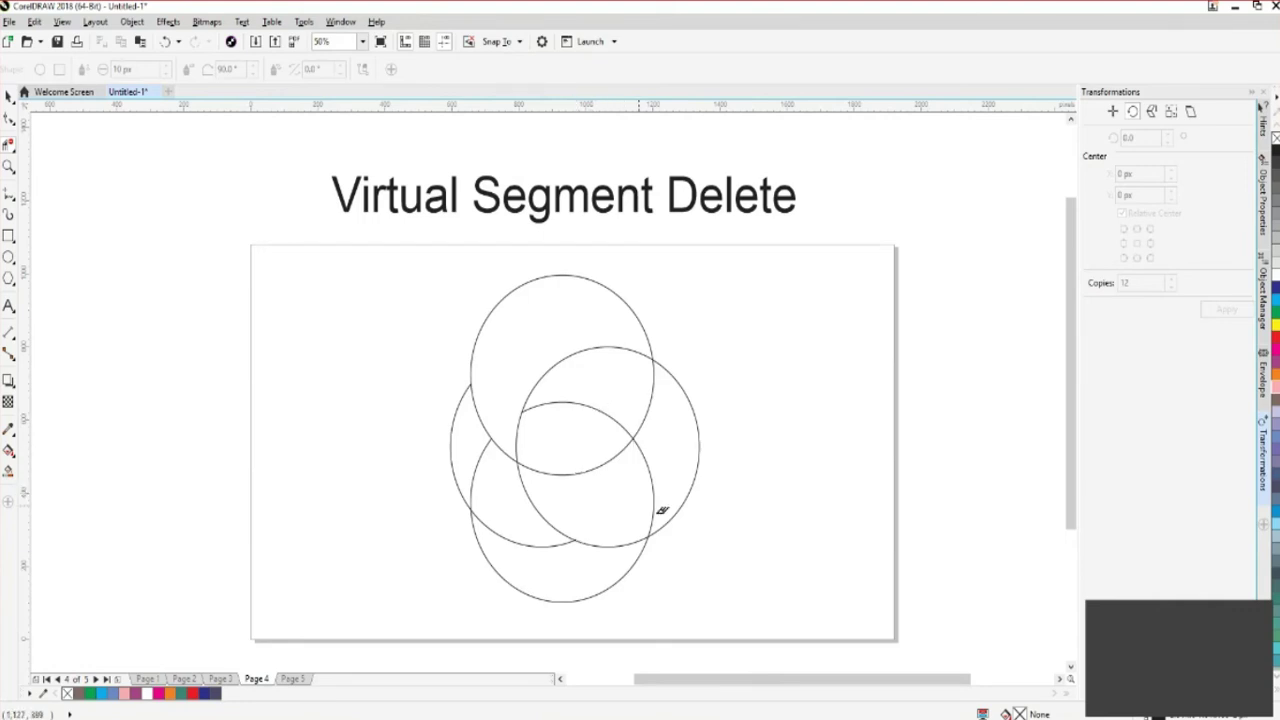
click(600, 404)
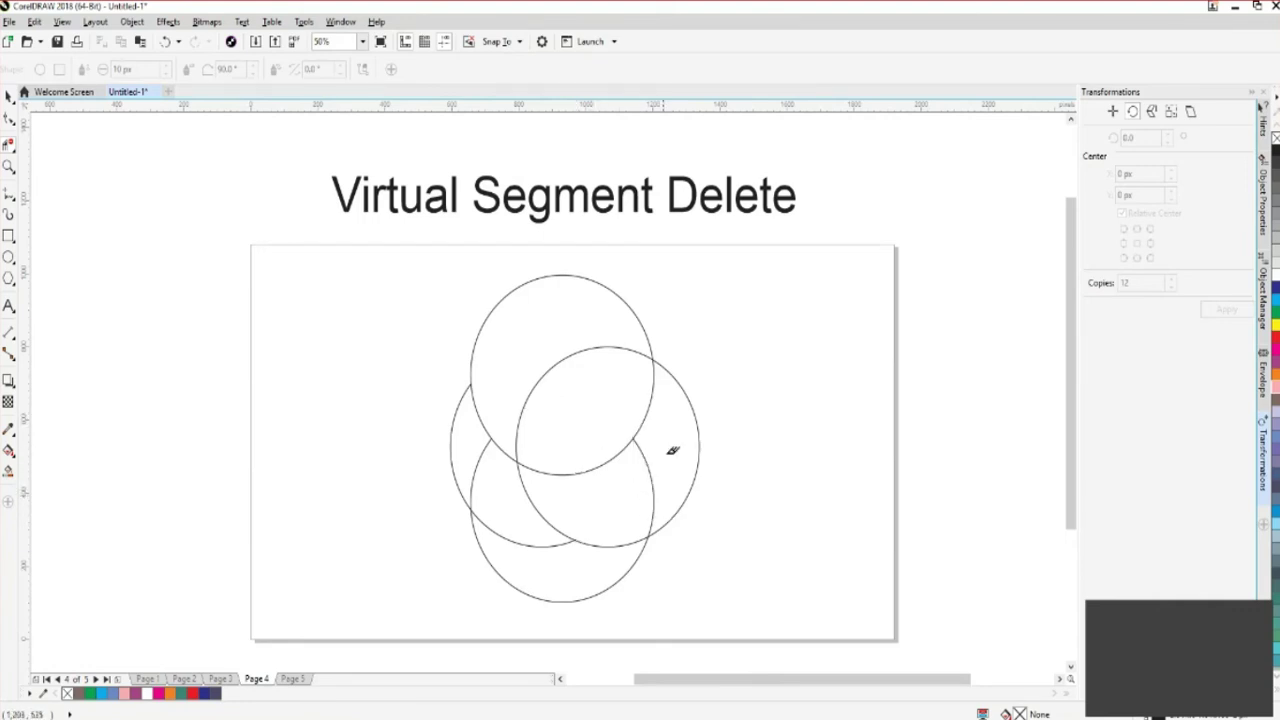
click(475, 470)
click(8, 96)
Smart-fill the top circle's outer area with light purple, and its overlap with the right circle with dark purple
click(9, 471)
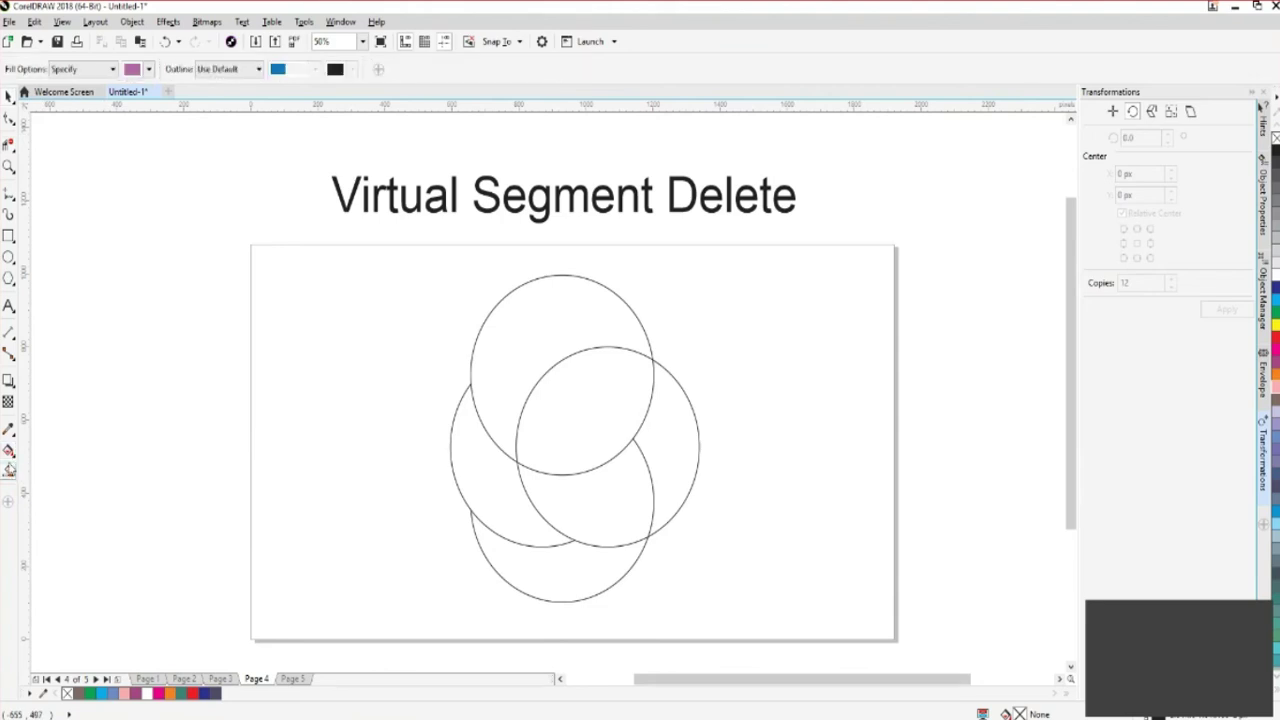
click(565, 331)
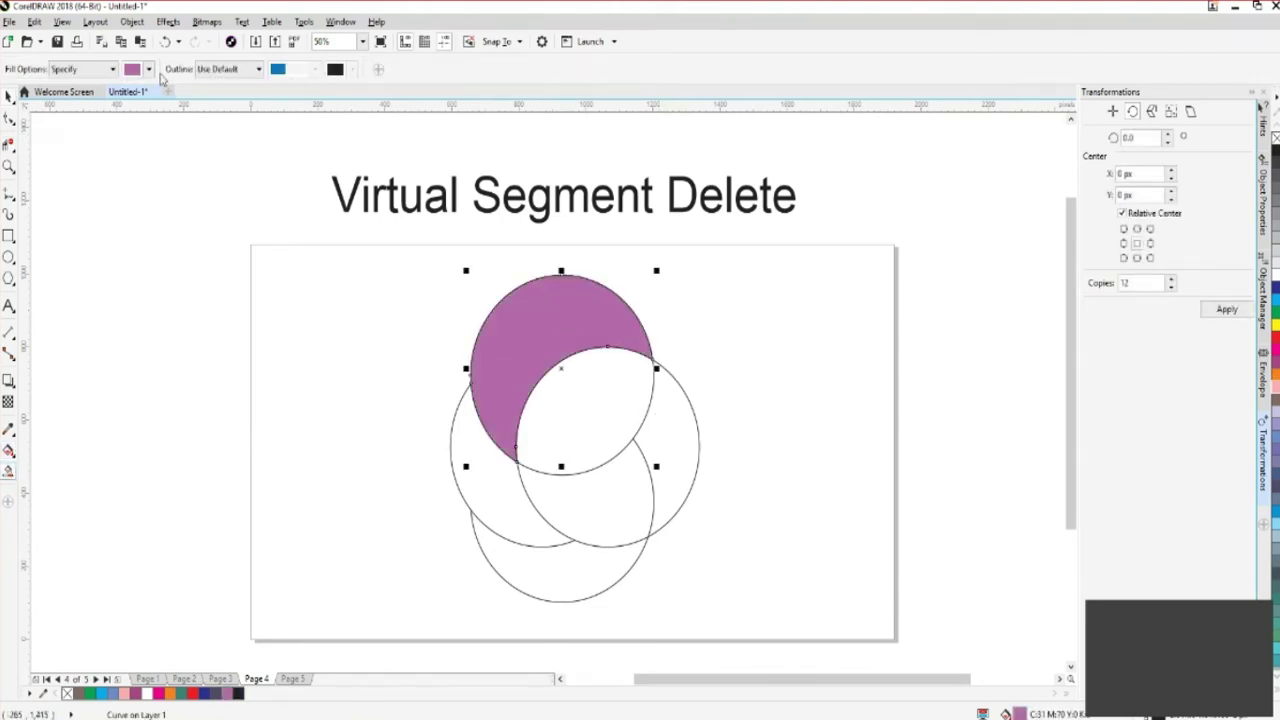
click(148, 70)
click(194, 180)
click(191, 200)
click(245, 336)
click(601, 402)
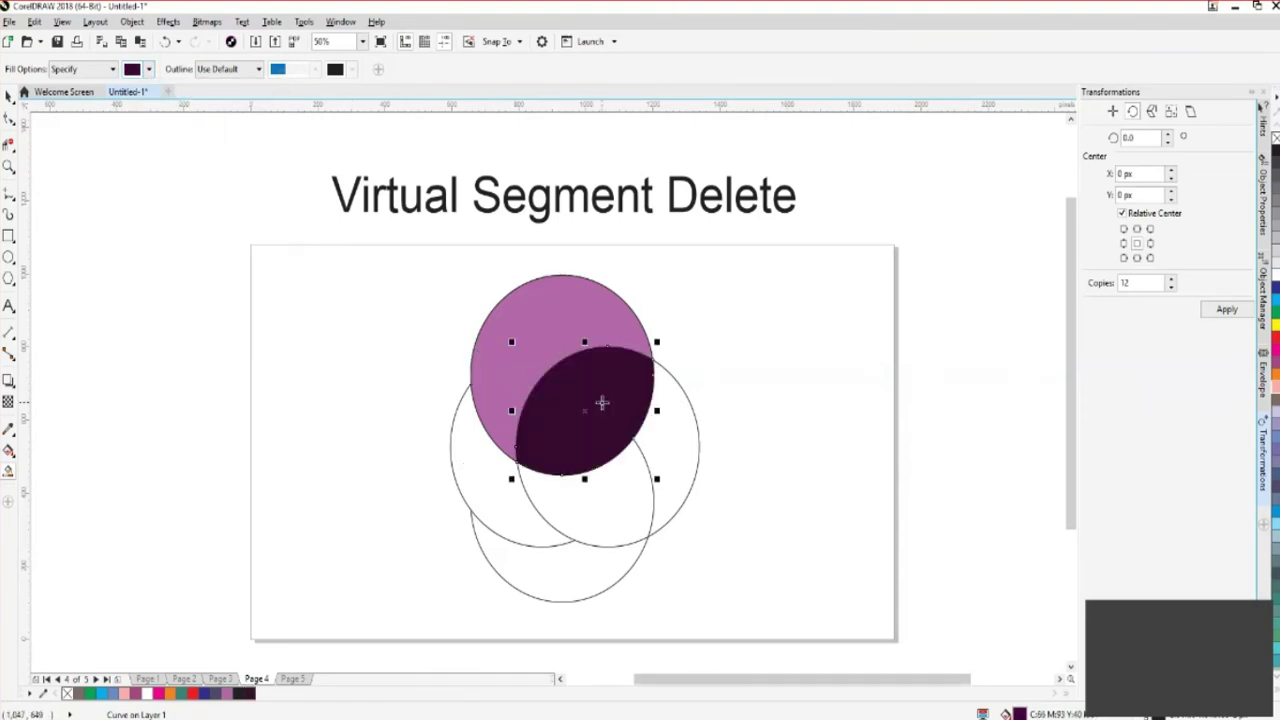
Smart-fill the right circle's outer area with green (C64 M0 Y82 K0), and its overlap with the bottom circle with dark grey-green
click(148, 70)
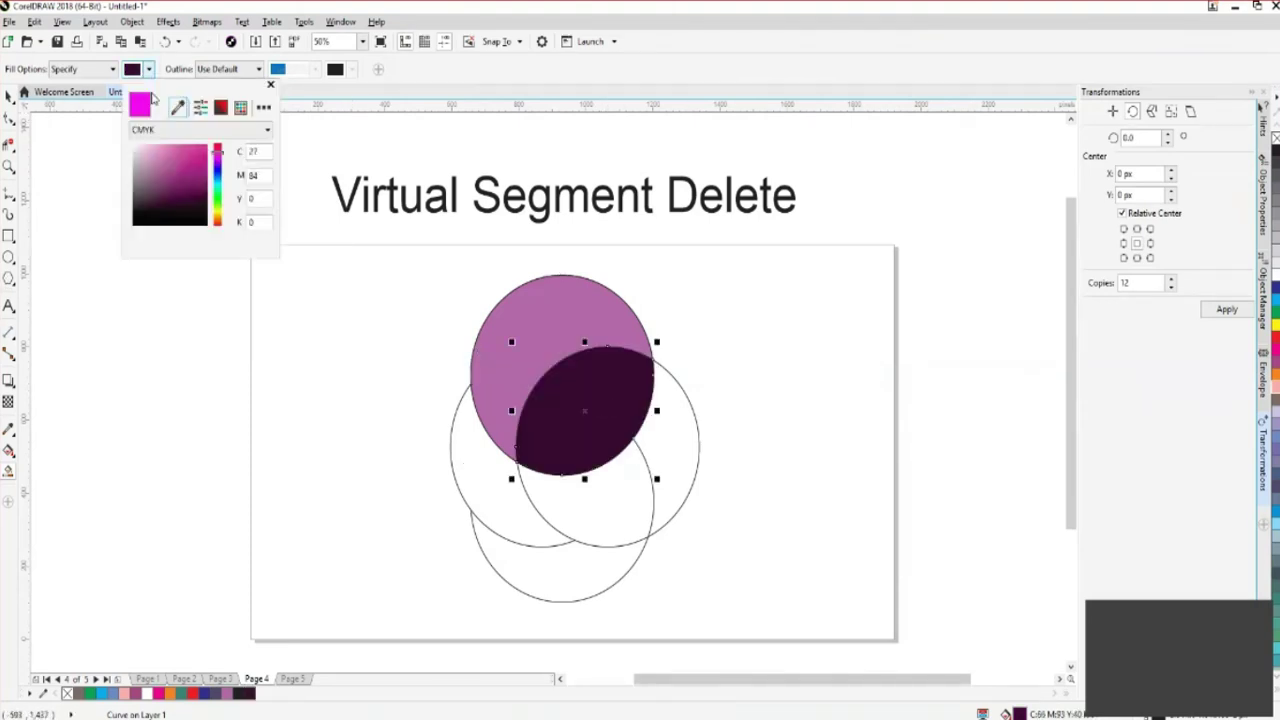
drag(217, 181, 217, 205)
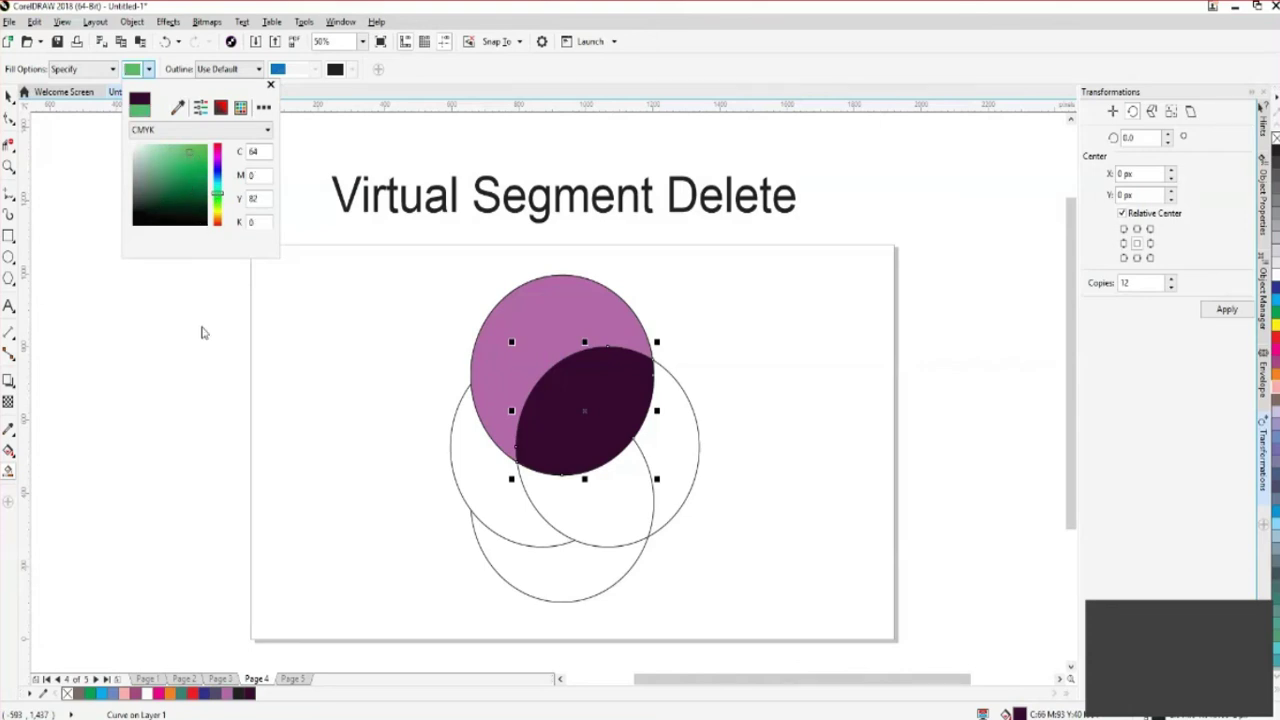
click(684, 464)
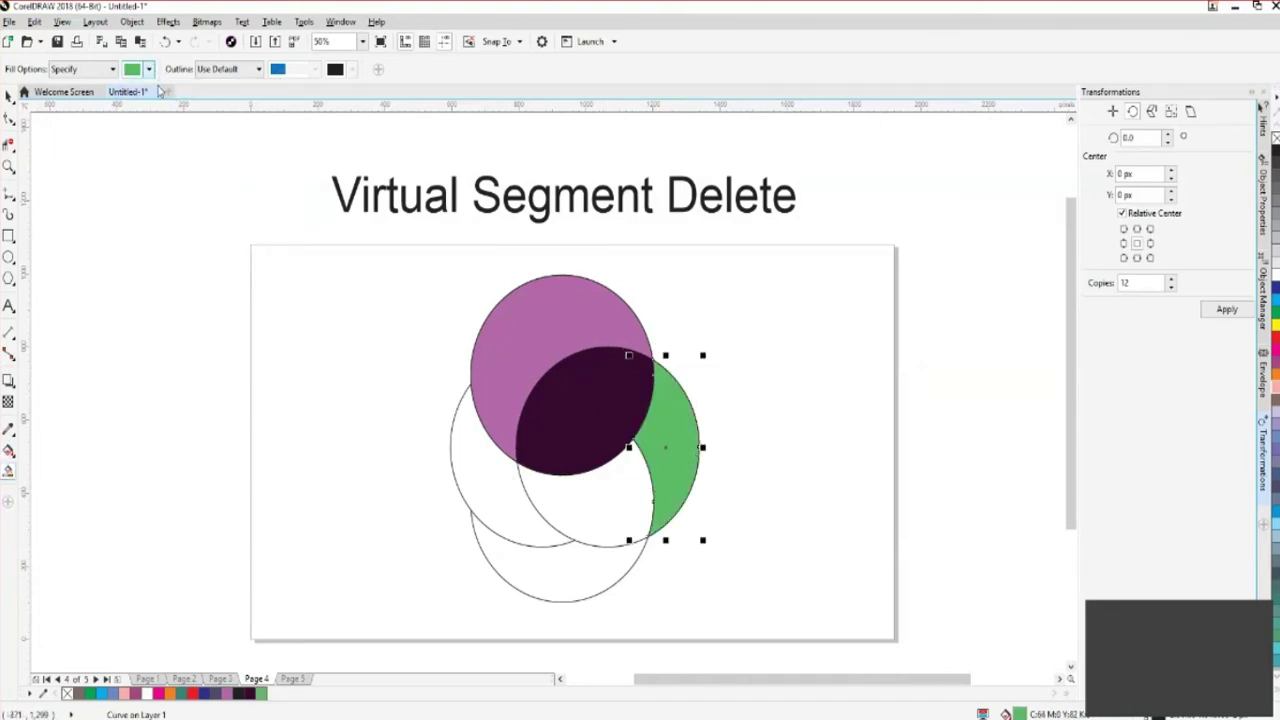
click(148, 69)
click(144, 192)
click(595, 500)
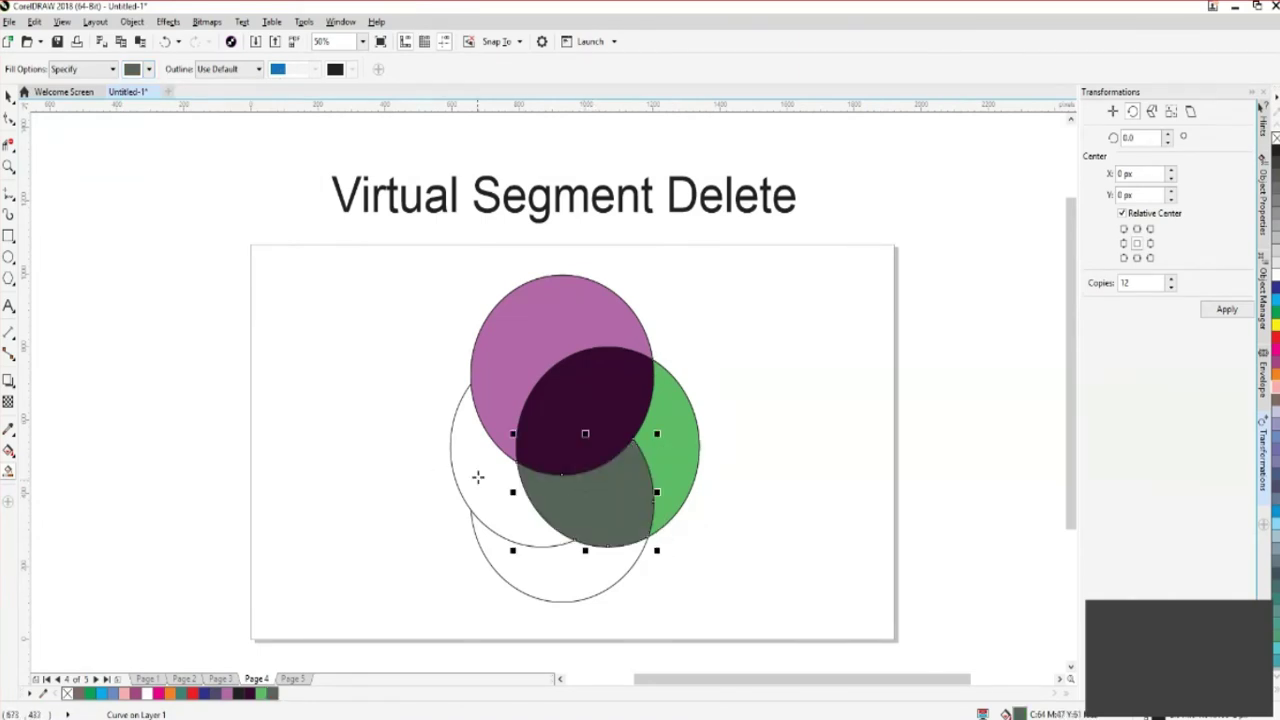
Smart-fill the left circle's outer area with teal (C64 M0 Y30 K0), and the bottom circle's outer area with red
click(148, 69)
click(149, 173)
click(218, 190)
click(197, 155)
click(470, 466)
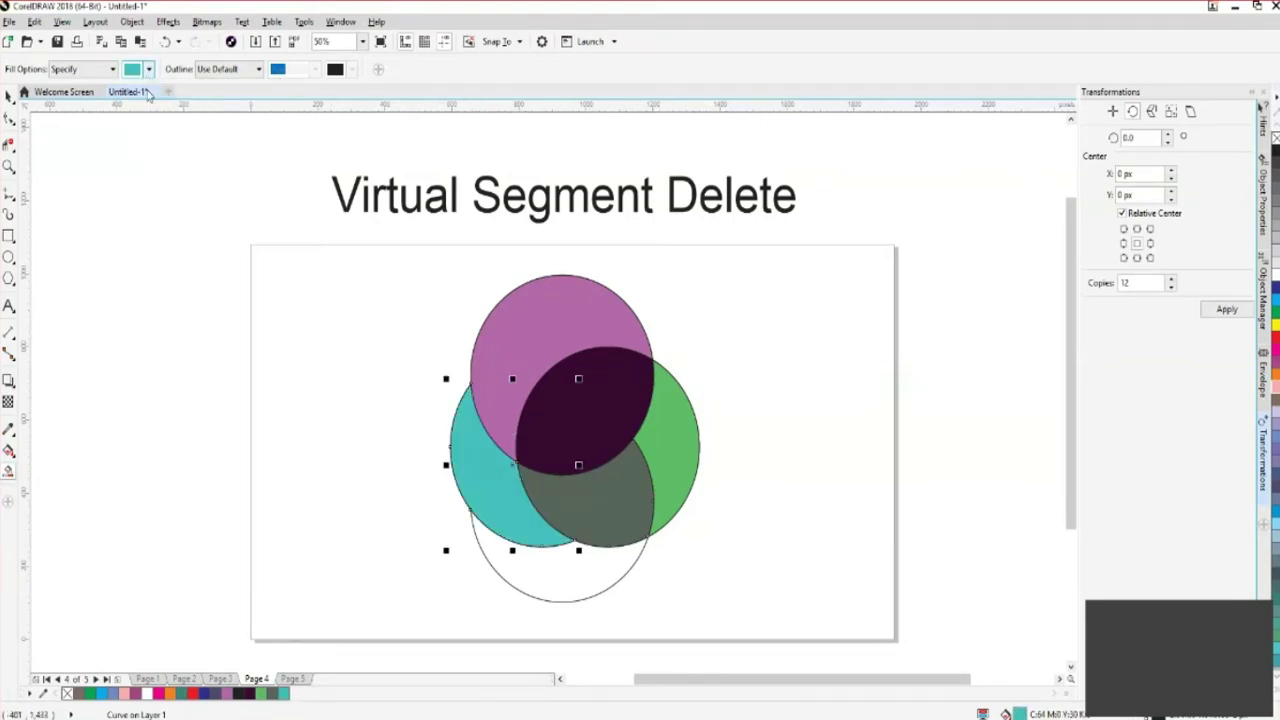
click(148, 69)
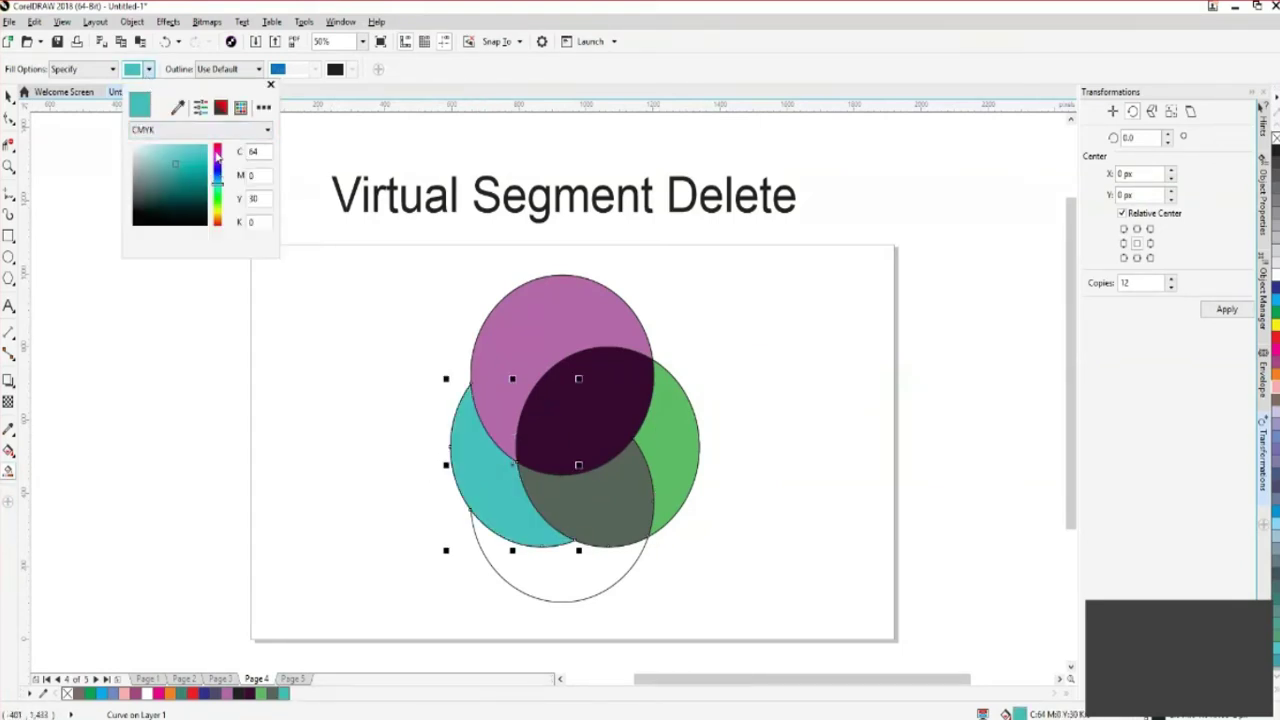
click(216, 150)
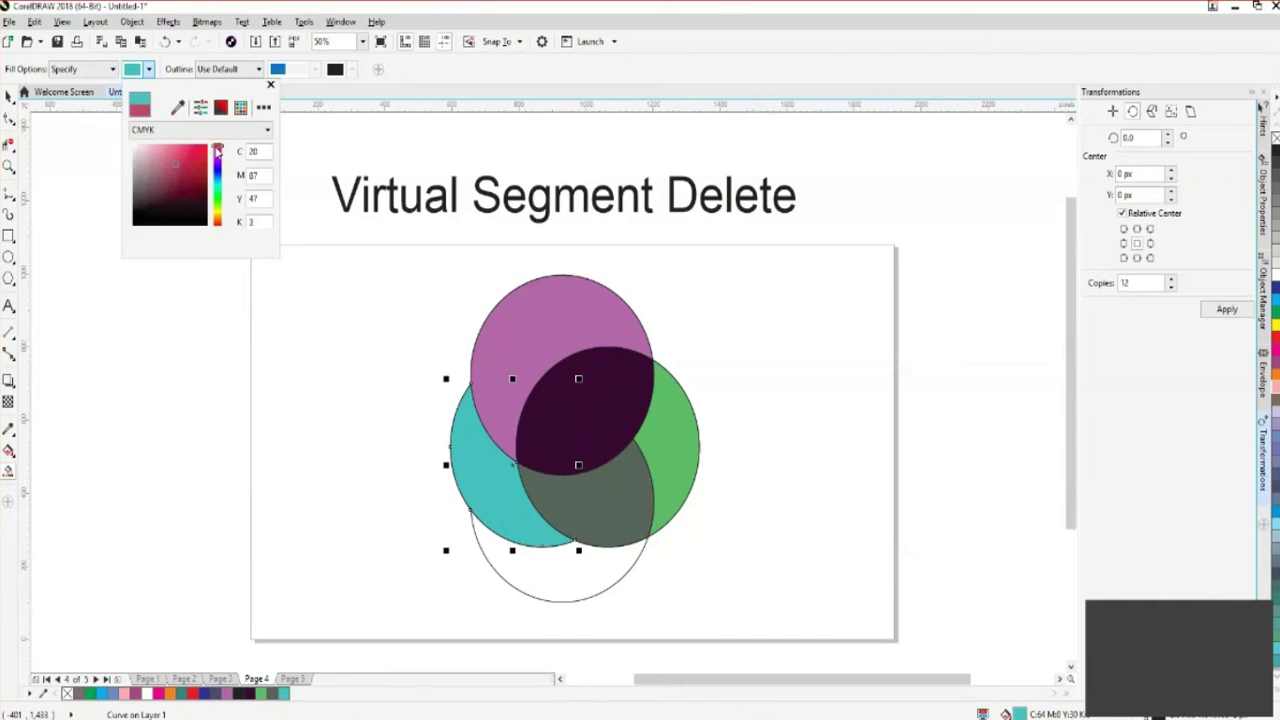
click(573, 588)
key(space)
click(408, 369)
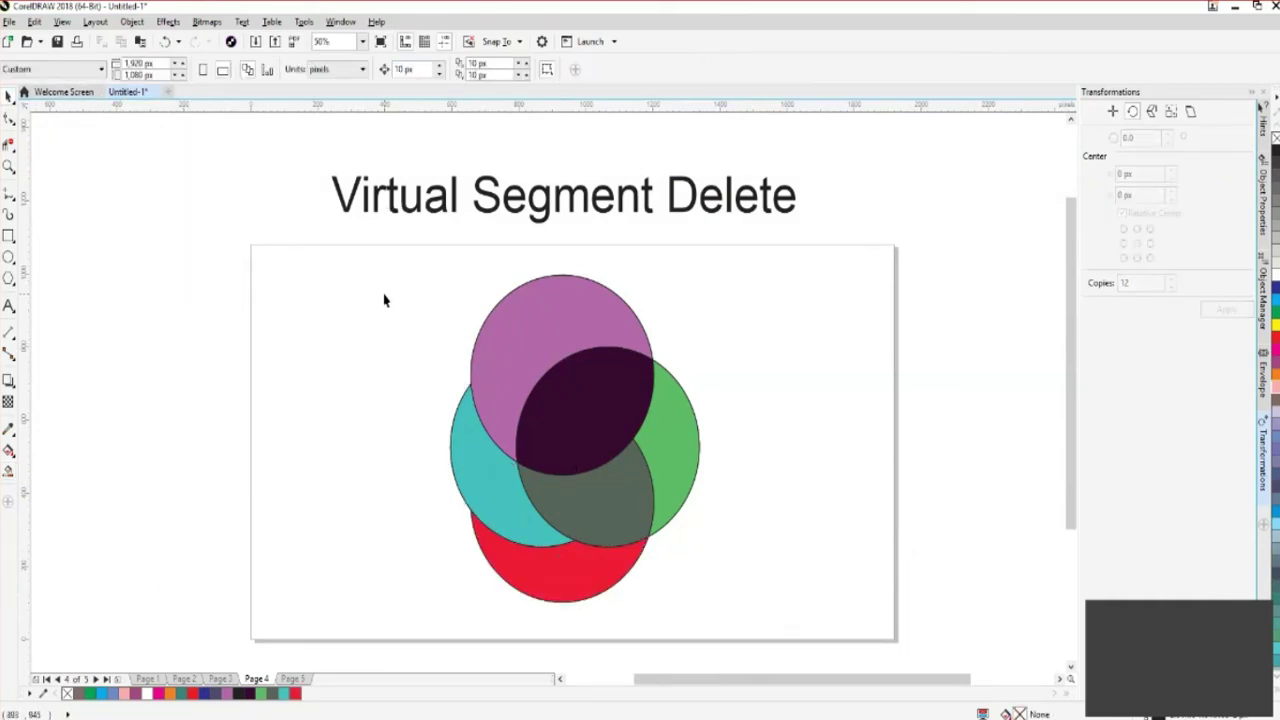
drag(366, 290, 786, 628)
drag(670, 500, 502, 425)
key(ctrl+z)
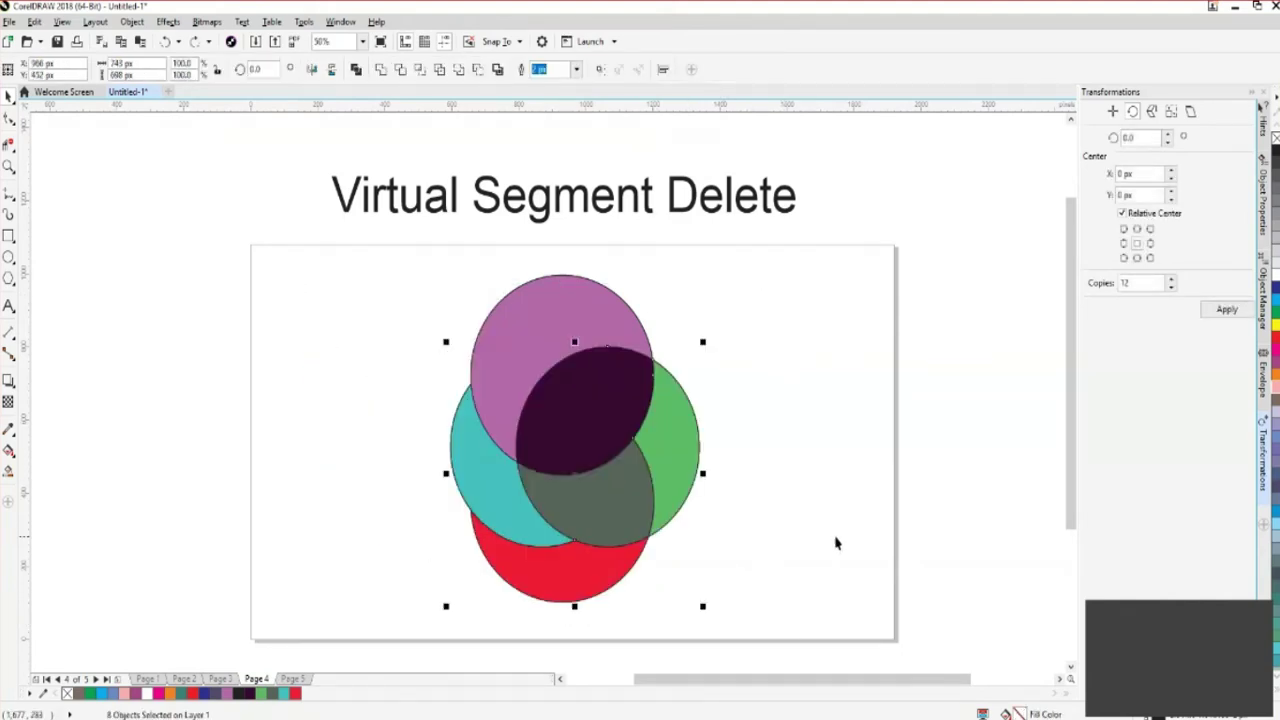
click(855, 540)
Move the whole group of coloured circle pieces onto the left edge of the page
drag(312, 272, 877, 623)
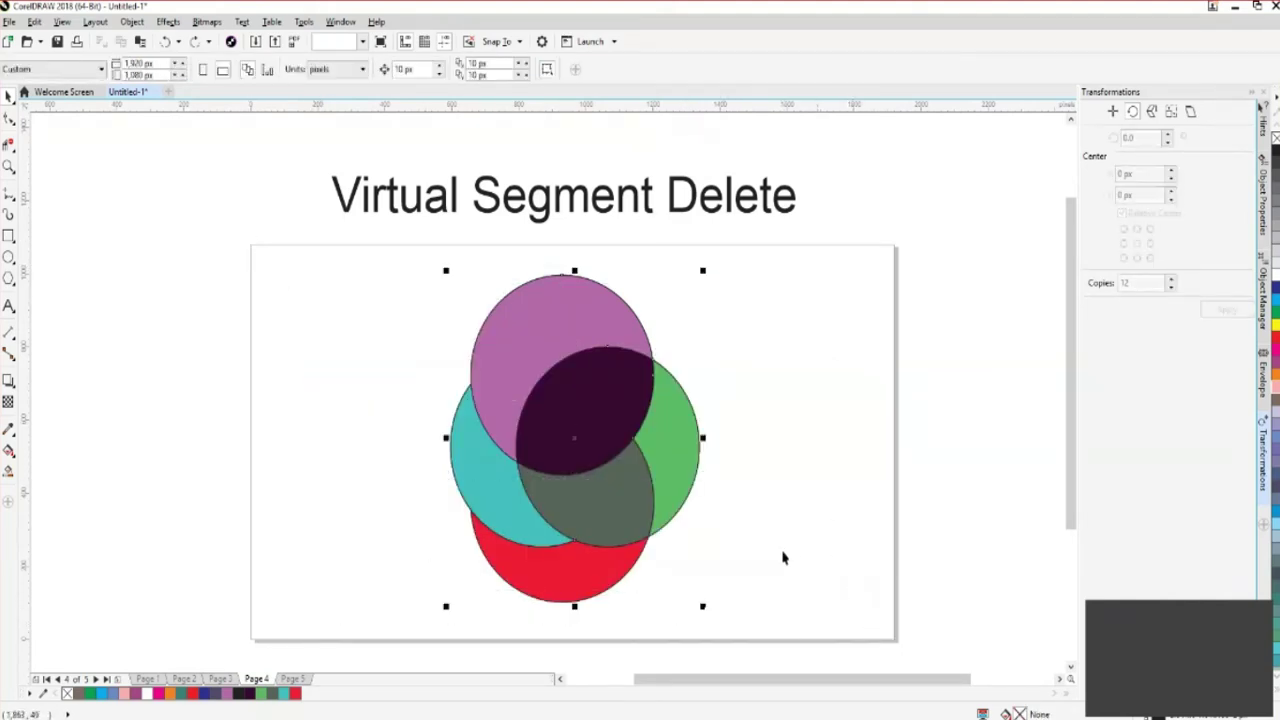
drag(571, 366, 240, 409)
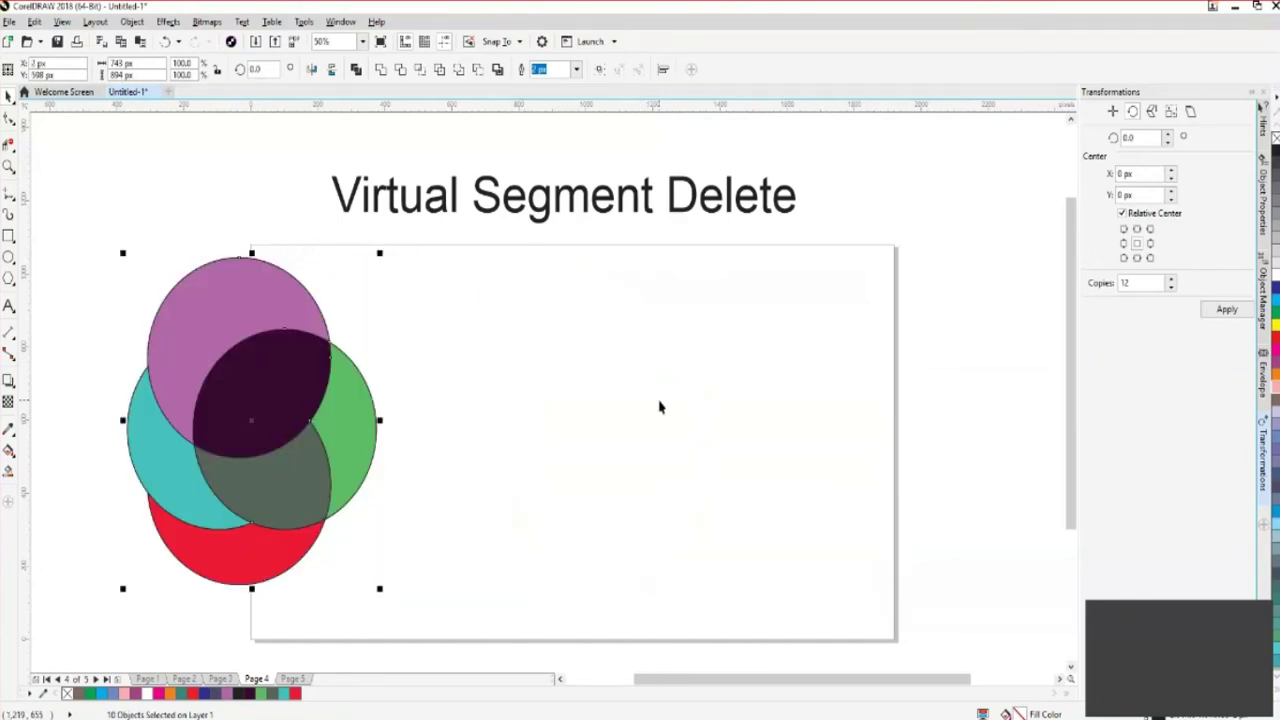
click(660, 406)
Draw a rectangle about 492 by 368 px in the middle of page 4
click(11, 236)
click(42, 236)
drag(479, 361, 647, 495)
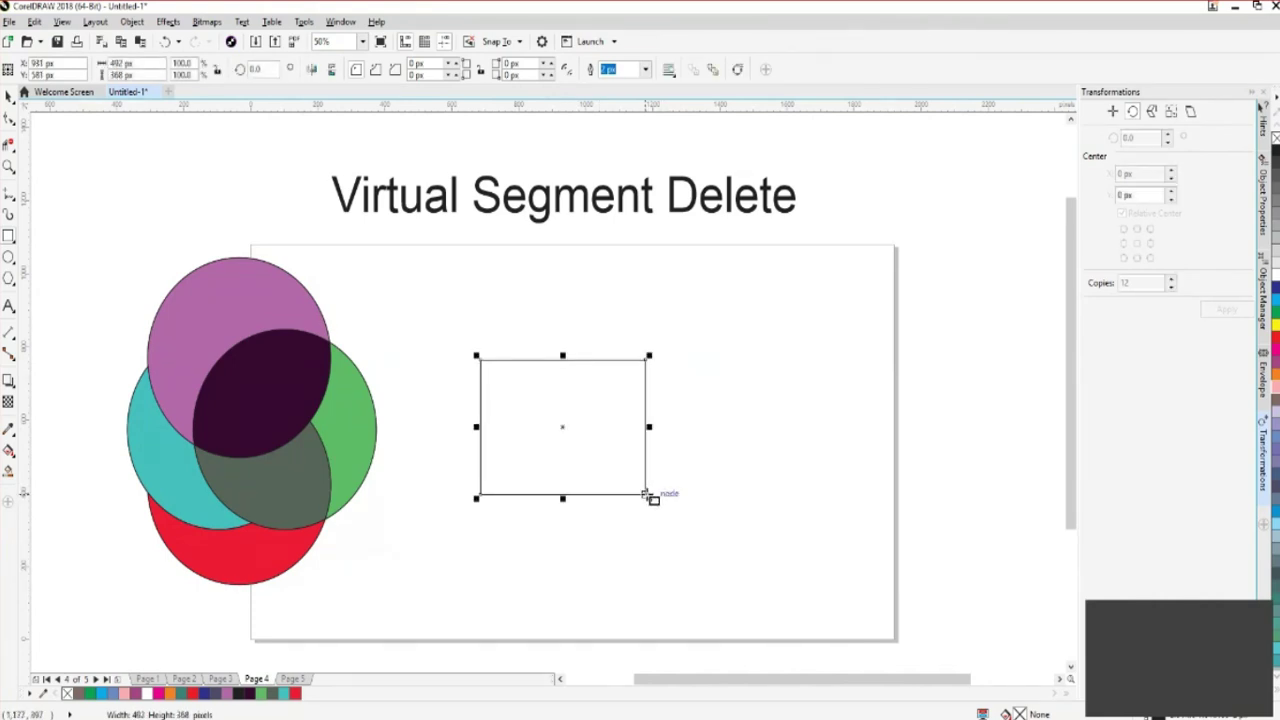
click(10, 96)
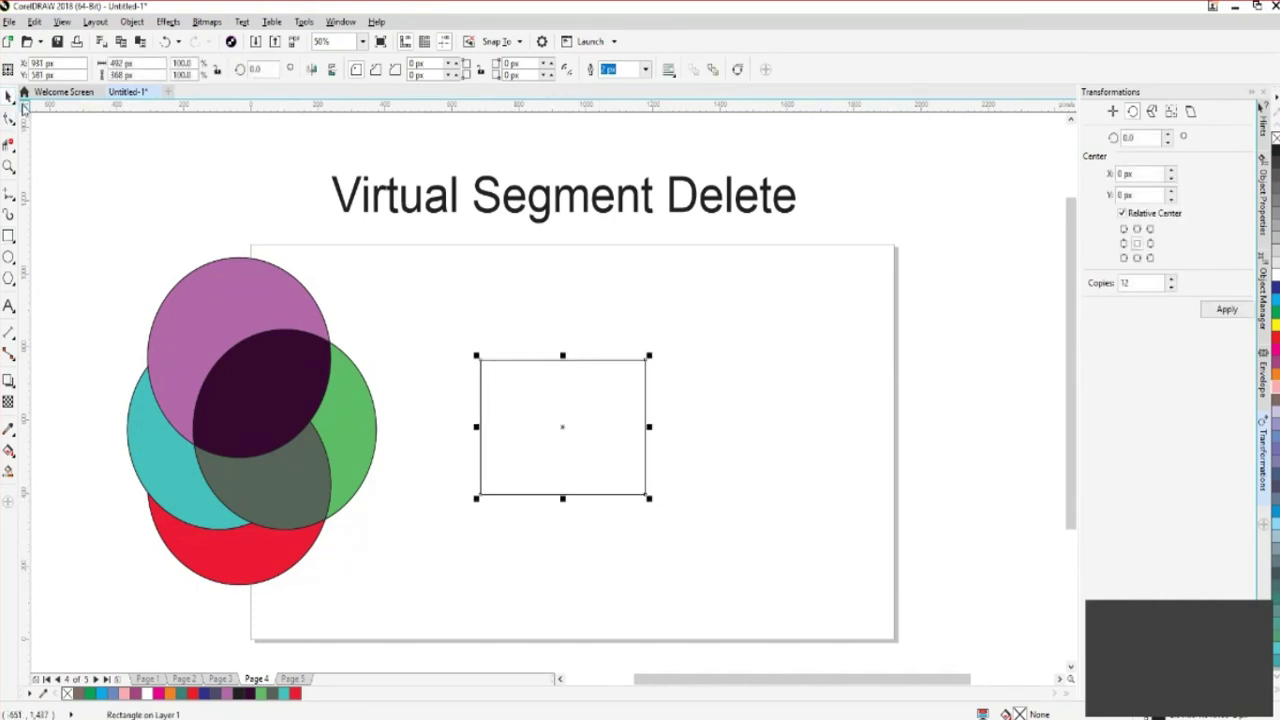
click(657, 473)
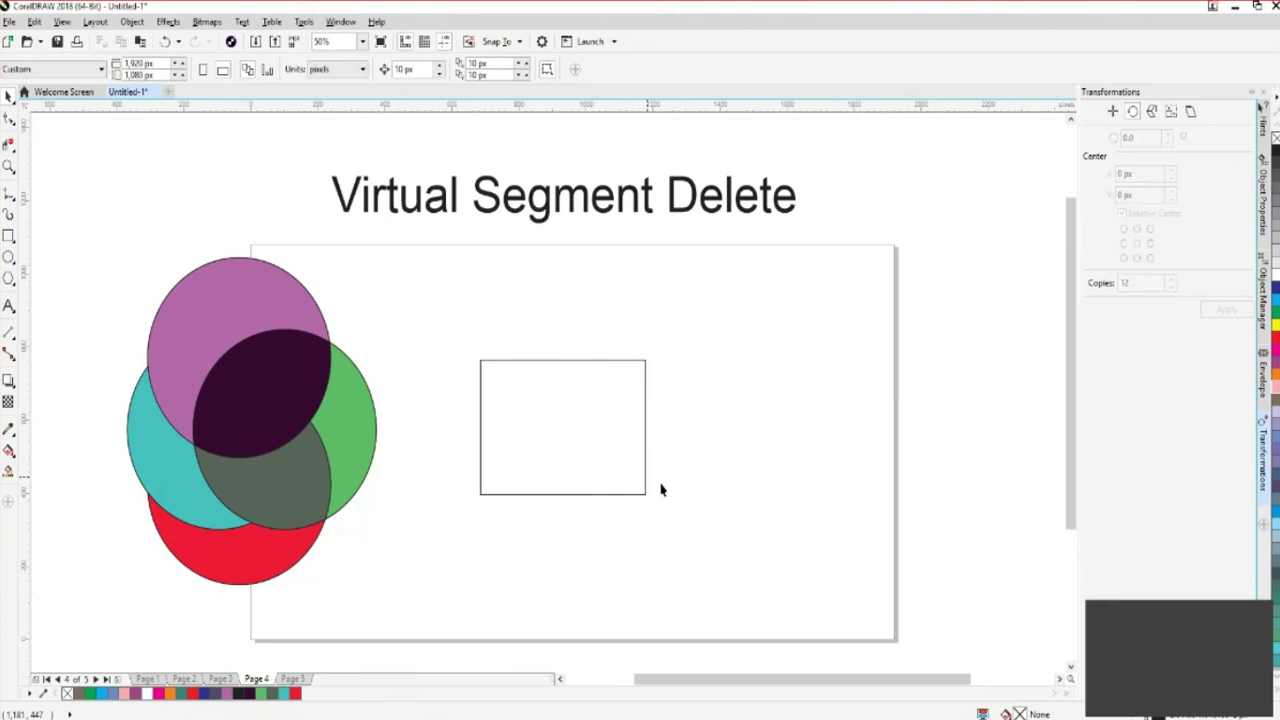
Duplicate the rectangle in place and shift the copy about 120 px to the right
click(614, 495)
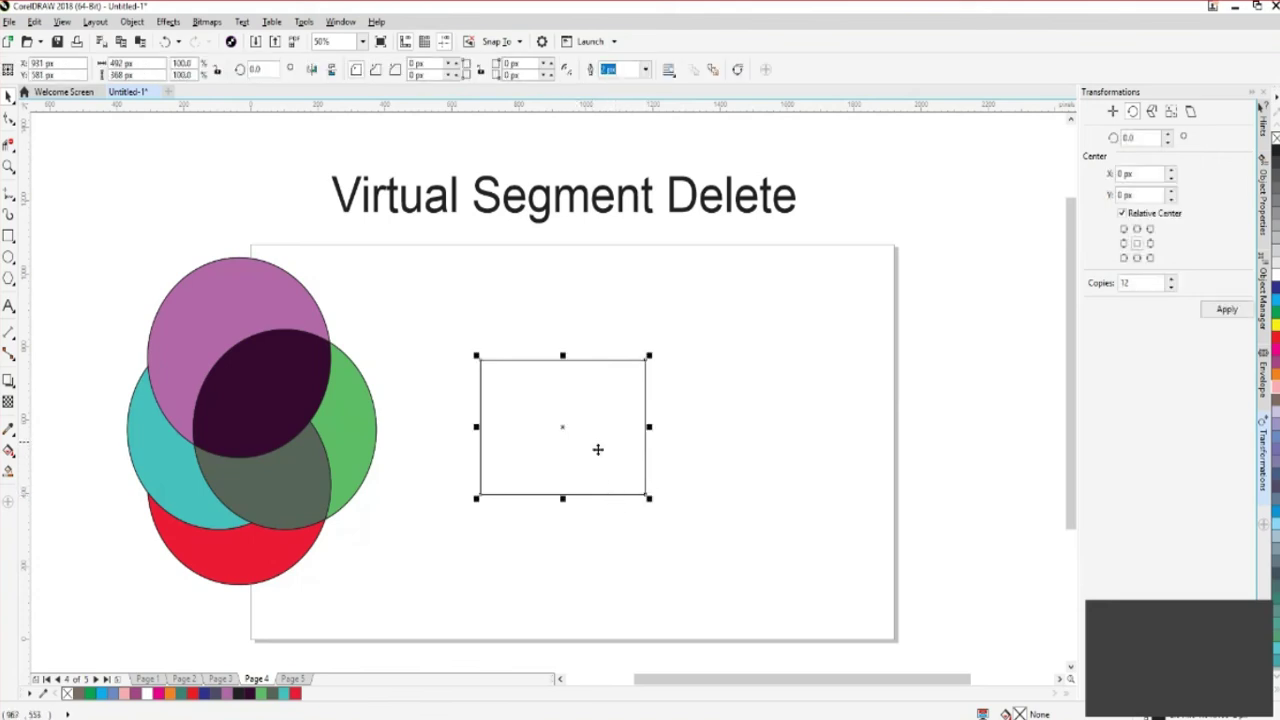
key(plus)
key(Right)
key(Right)
key(Right)
key(Right)
key(Right)
key(Right)
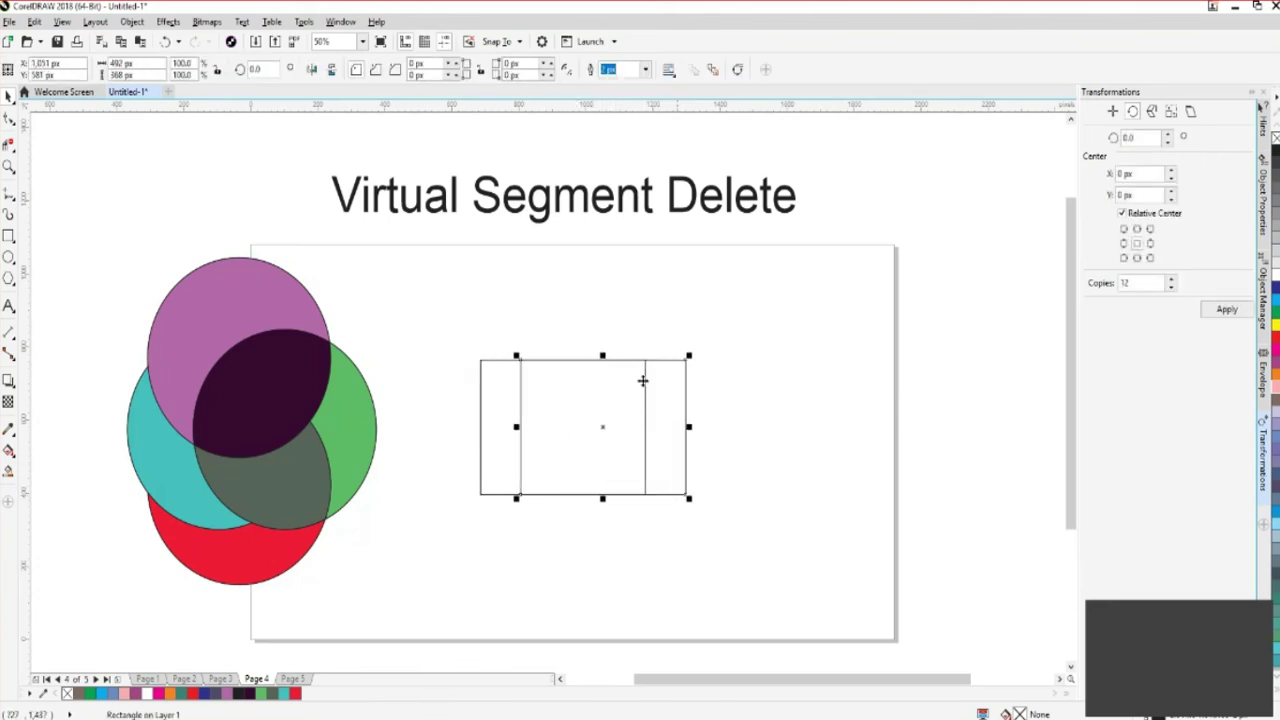
Stretch the rectangle copy upward, downward and to the right to about 674 by 646 px, overlapping the first rectangle
drag(602, 356, 602, 309)
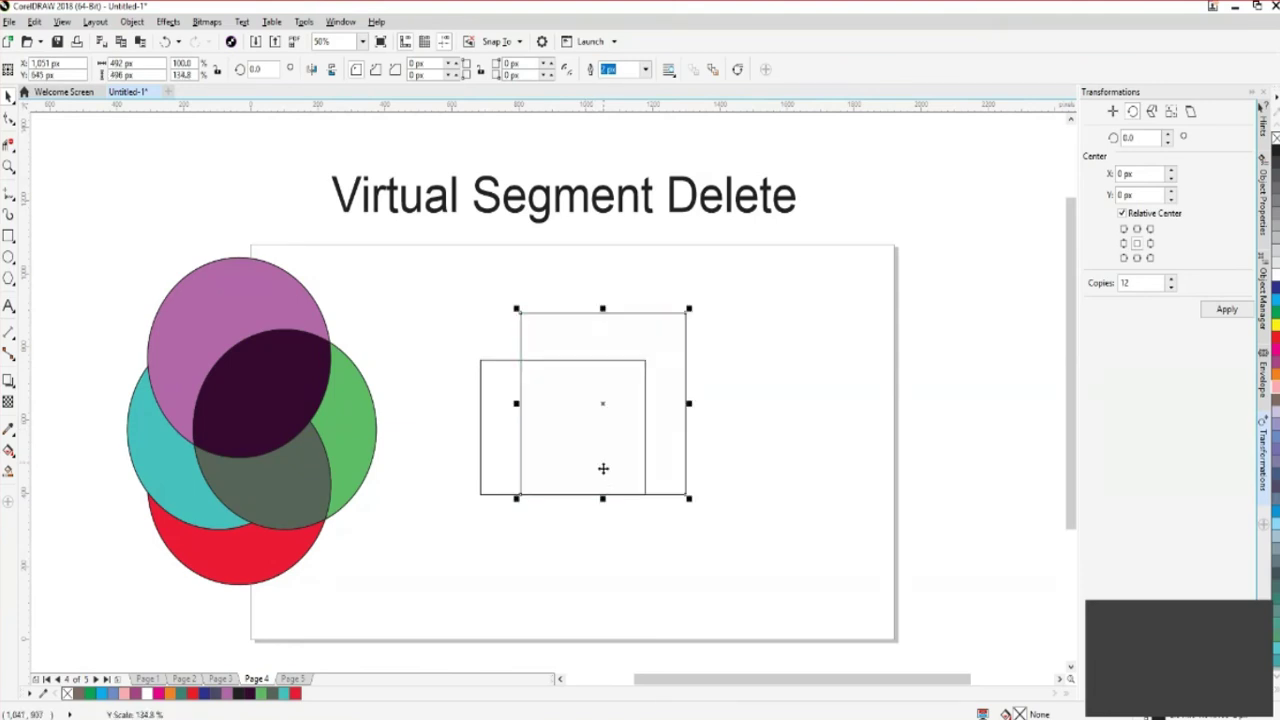
drag(602, 497, 602, 552)
drag(690, 431, 750, 435)
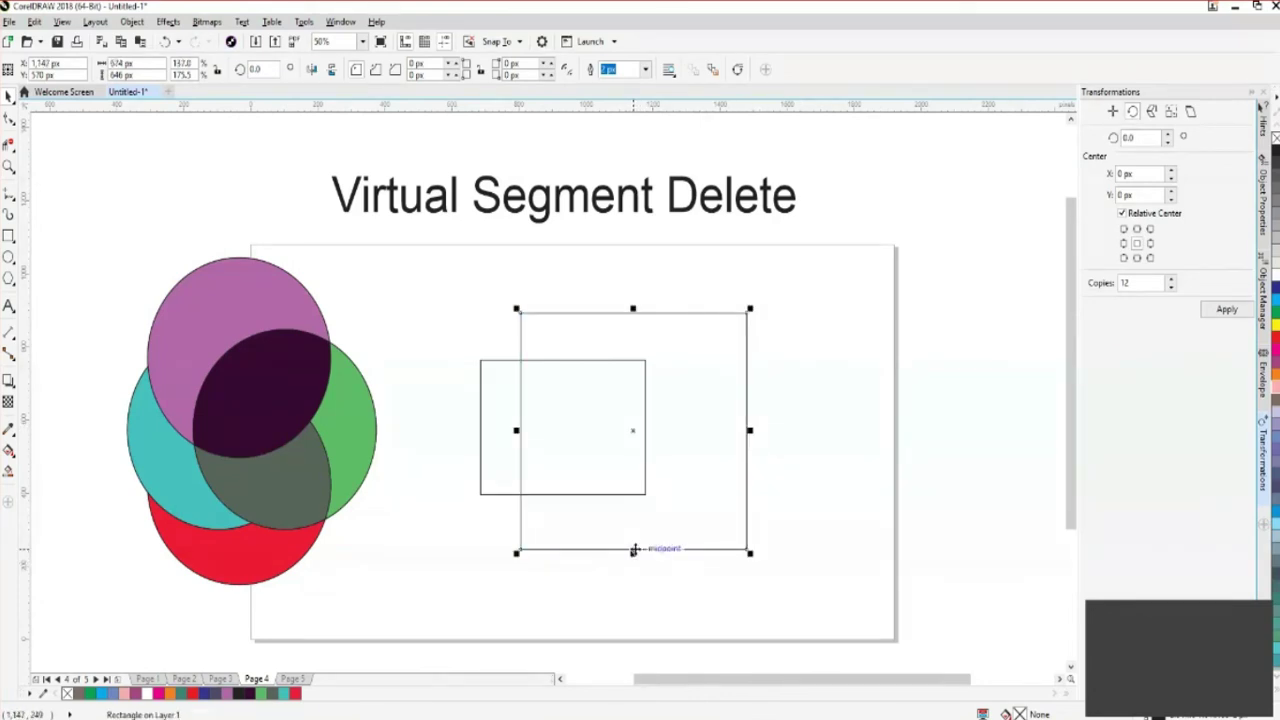
Centre the large rectangle on the page, and centre the small rectangle on the page as well
key(p)
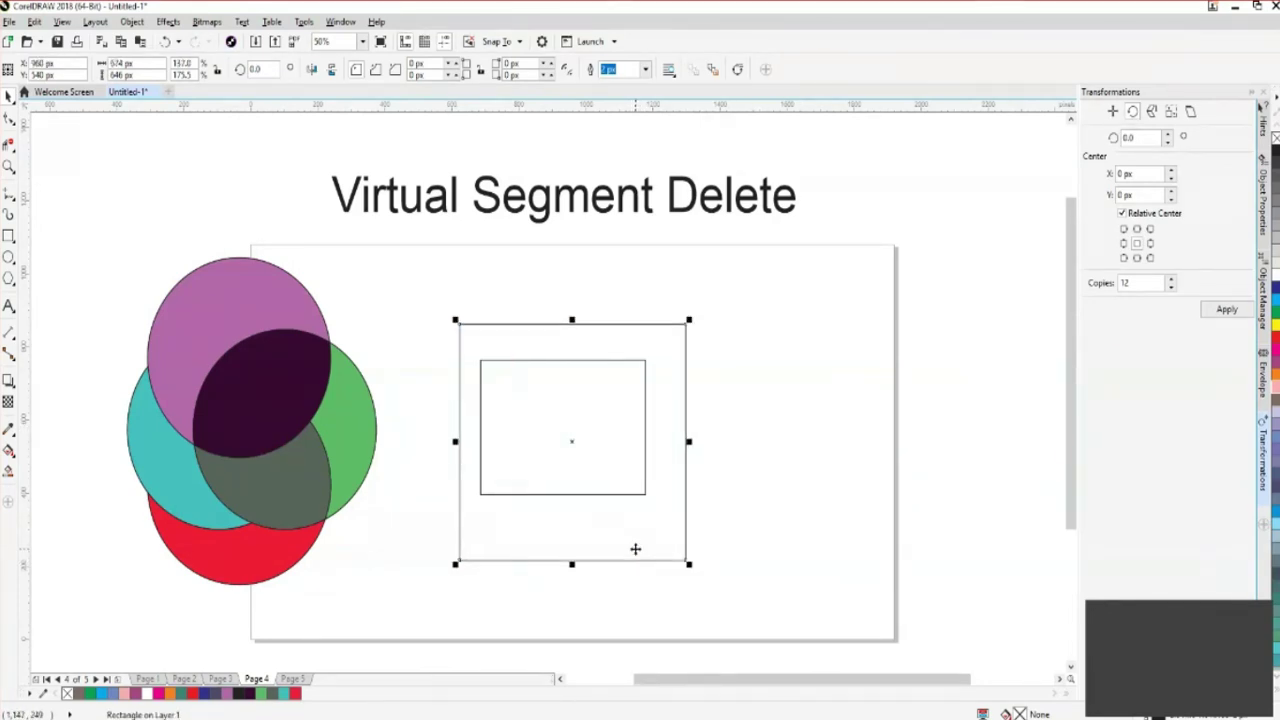
click(673, 513)
click(626, 503)
click(643, 495)
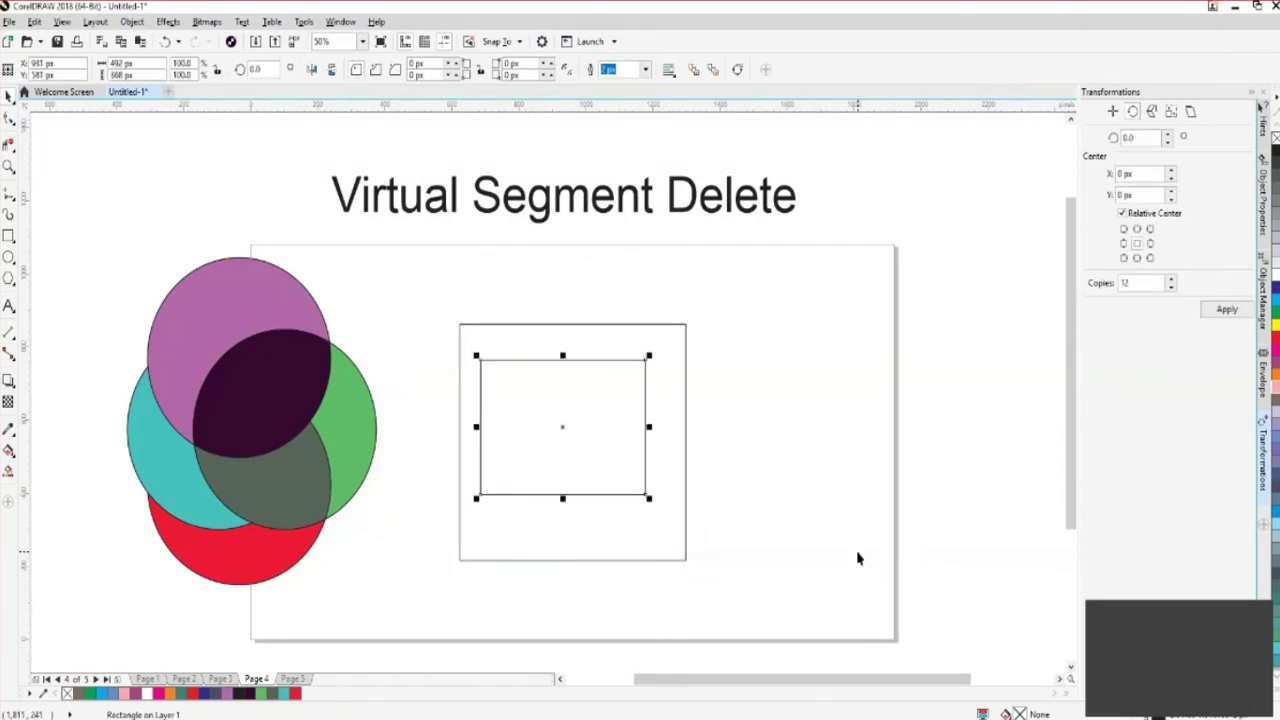
key(p)
click(657, 577)
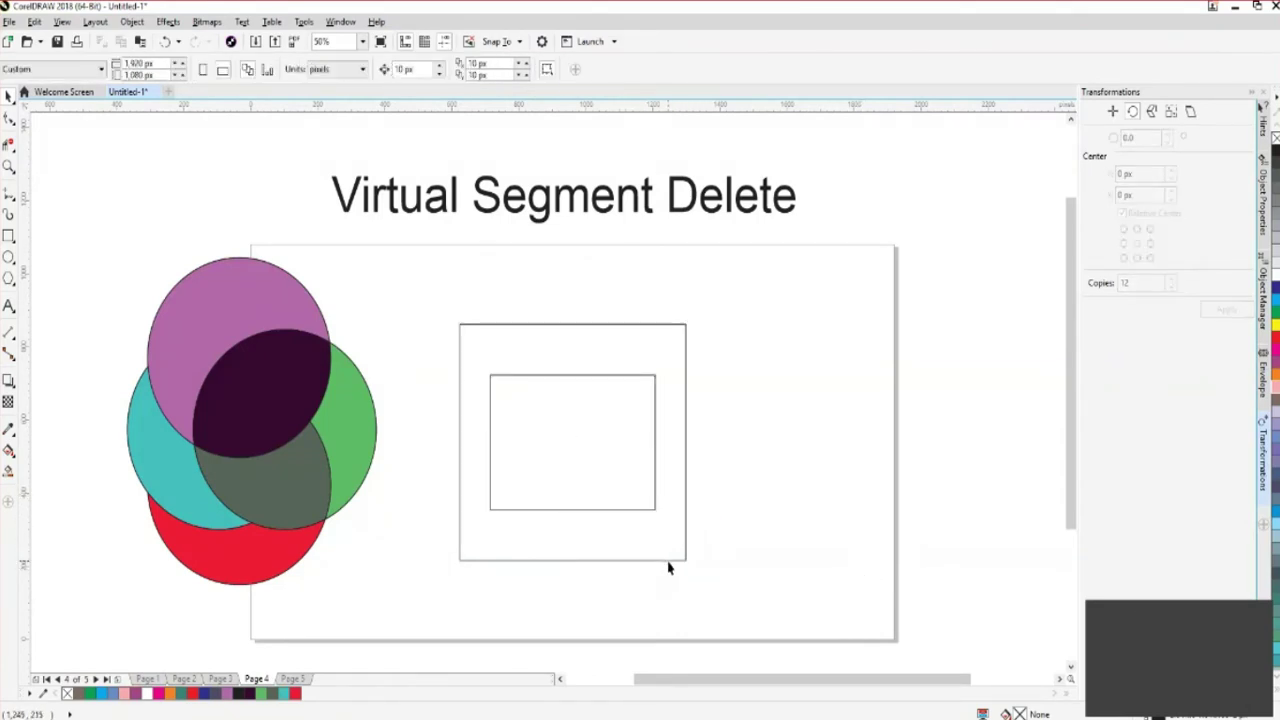
Nudge the large rectangle about 340 px to the right so it partly overlaps the small one
click(683, 563)
key(Right)
key(Right)
key(Right)
key(Right)
key(Right)
key(Right)
key(Right)
key(Right)
key(Right)
key(Right)
key(Right)
key(Right)
key(Right)
key(Right)
key(Right)
key(Right)
key(Right)
key(Right)
key(Right)
key(Right)
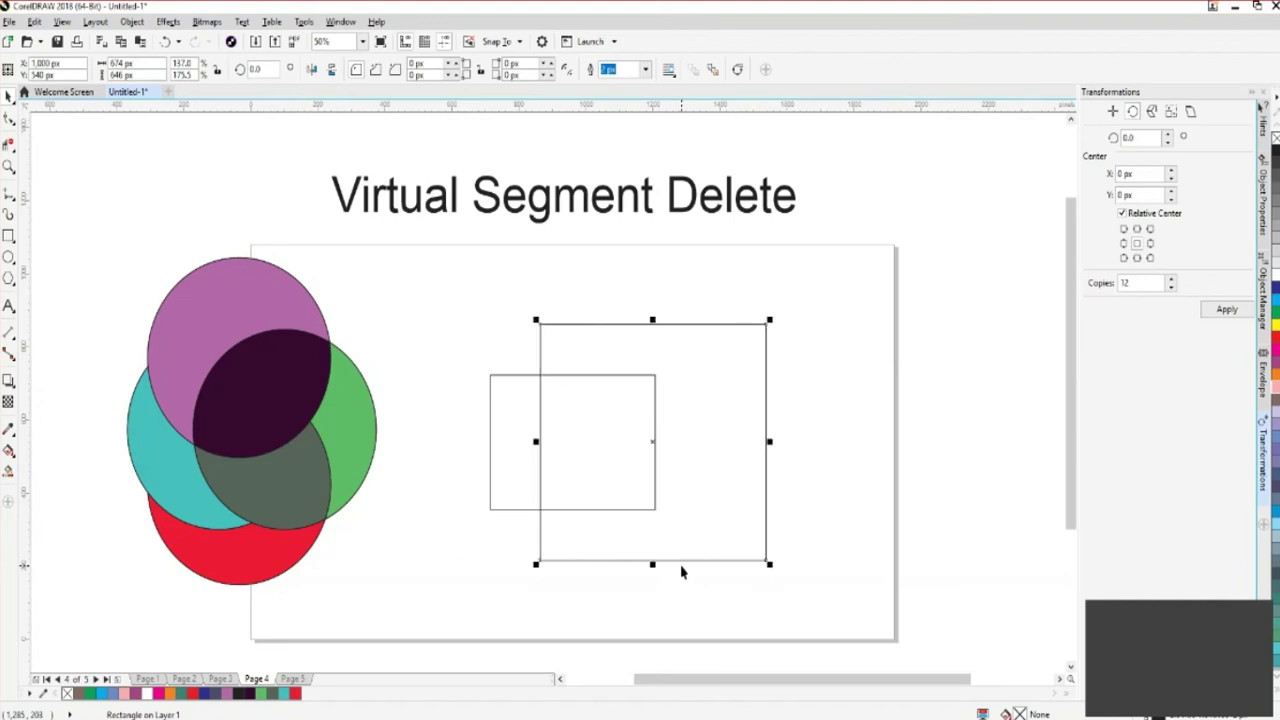
key(Right)
key(Right)
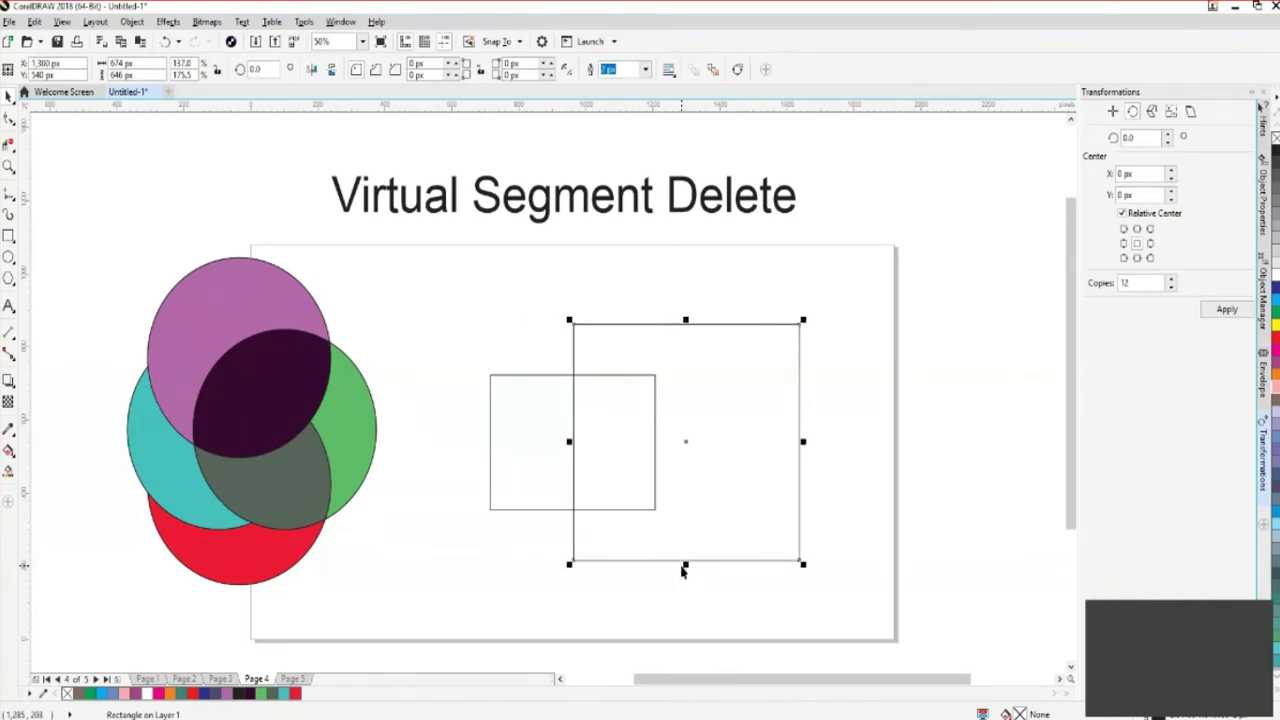
click(884, 576)
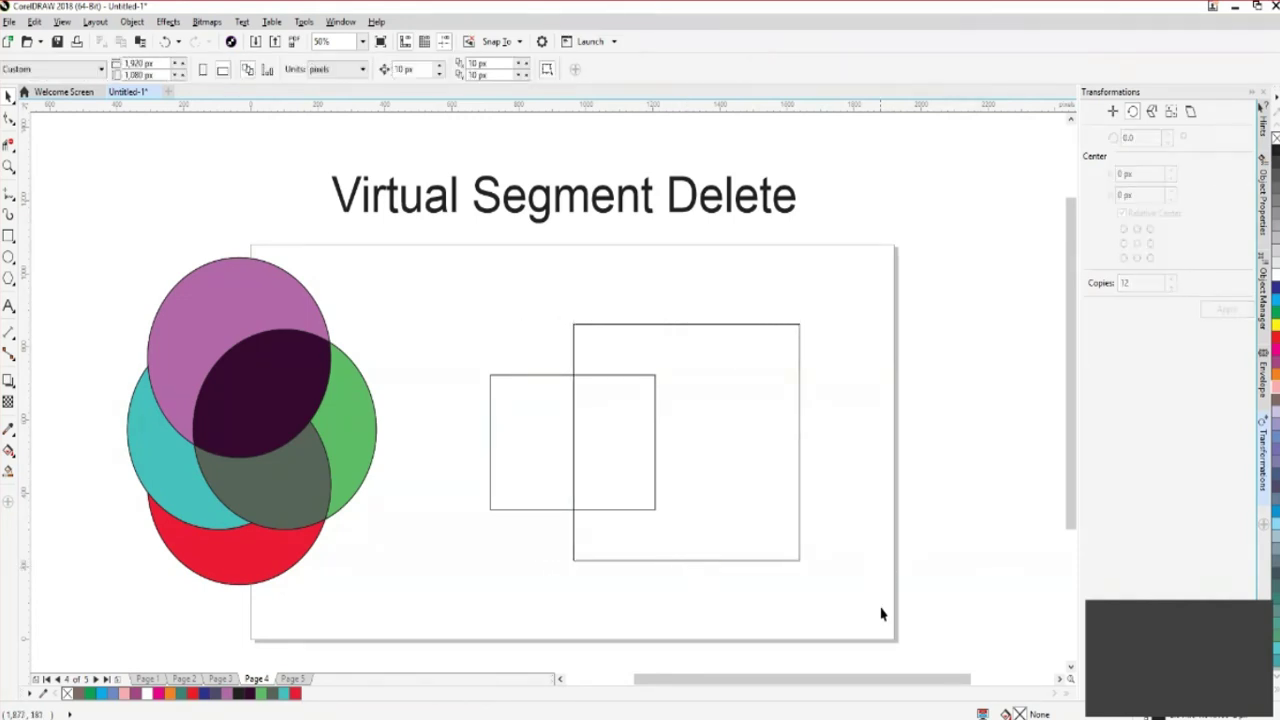
Select both rectangles and nudge them together about 140 px to the left
drag(860, 684, 894, 680)
drag(334, 293, 838, 642)
key(Left)
key(Left)
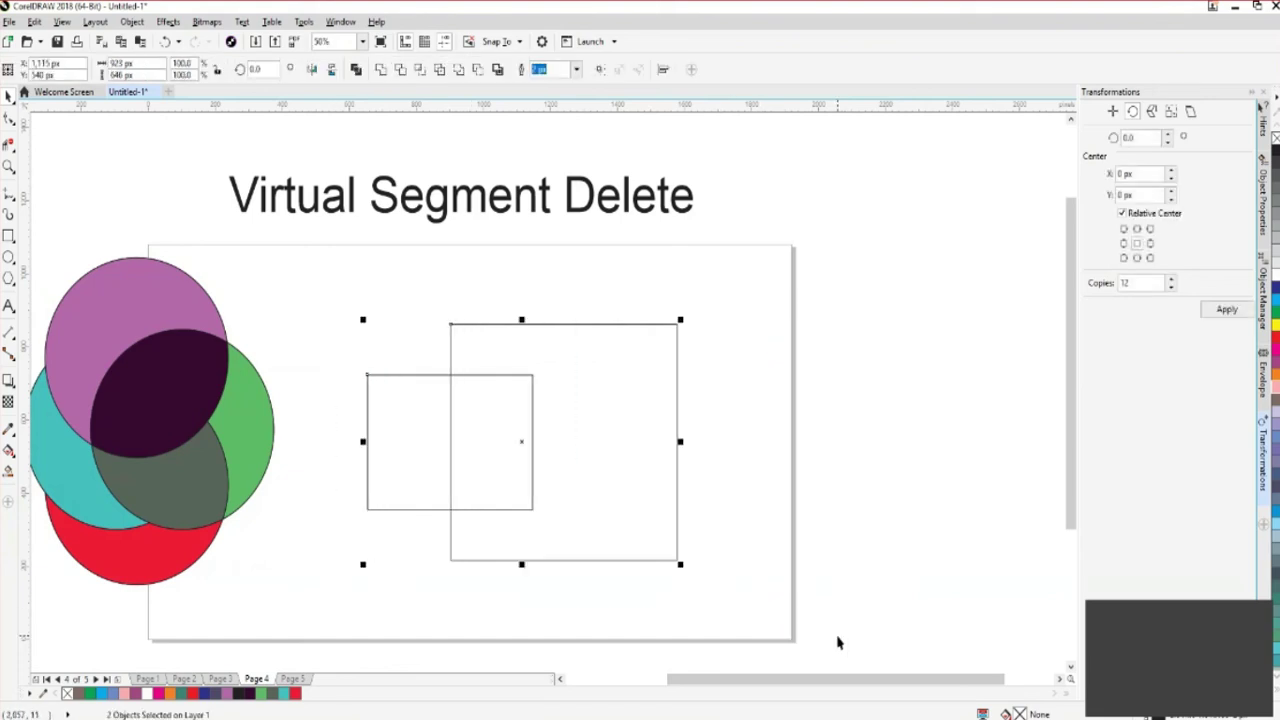
key(Left)
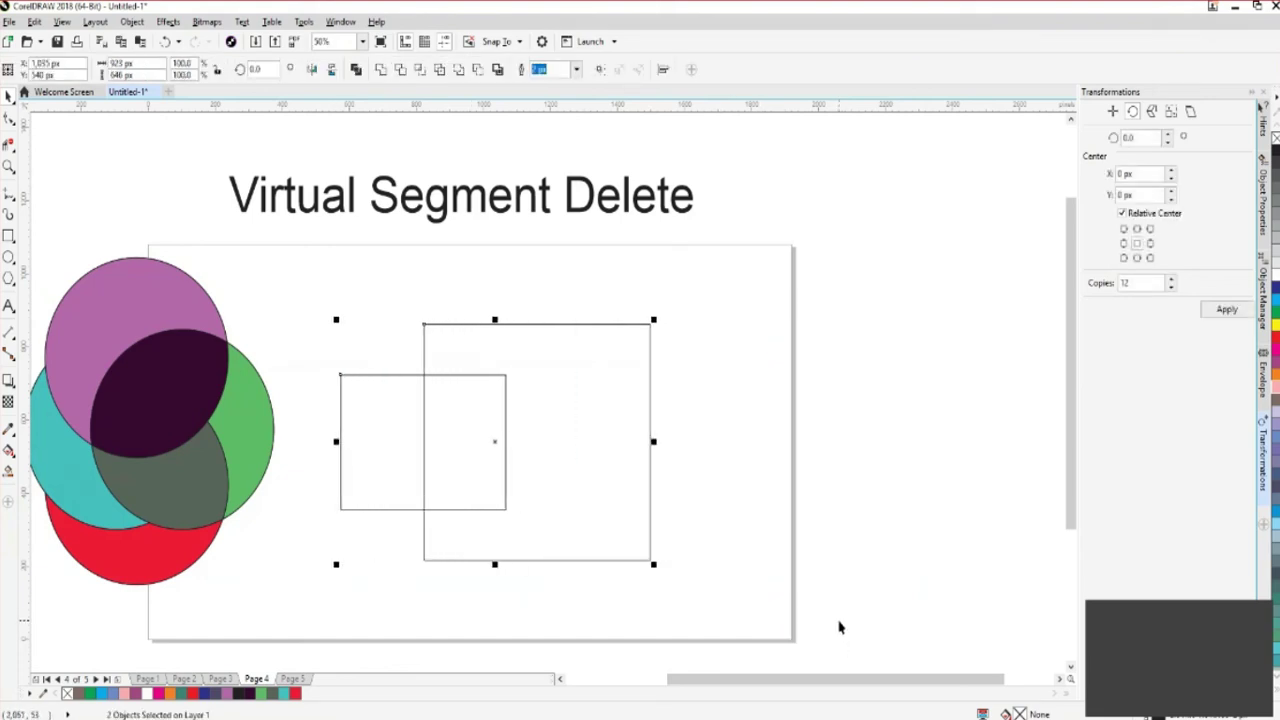
Place two copies of the small rectangle over the large rectangle's lower-right and upper-right corners
click(737, 569)
drag(492, 518, 701, 632)
click(755, 490)
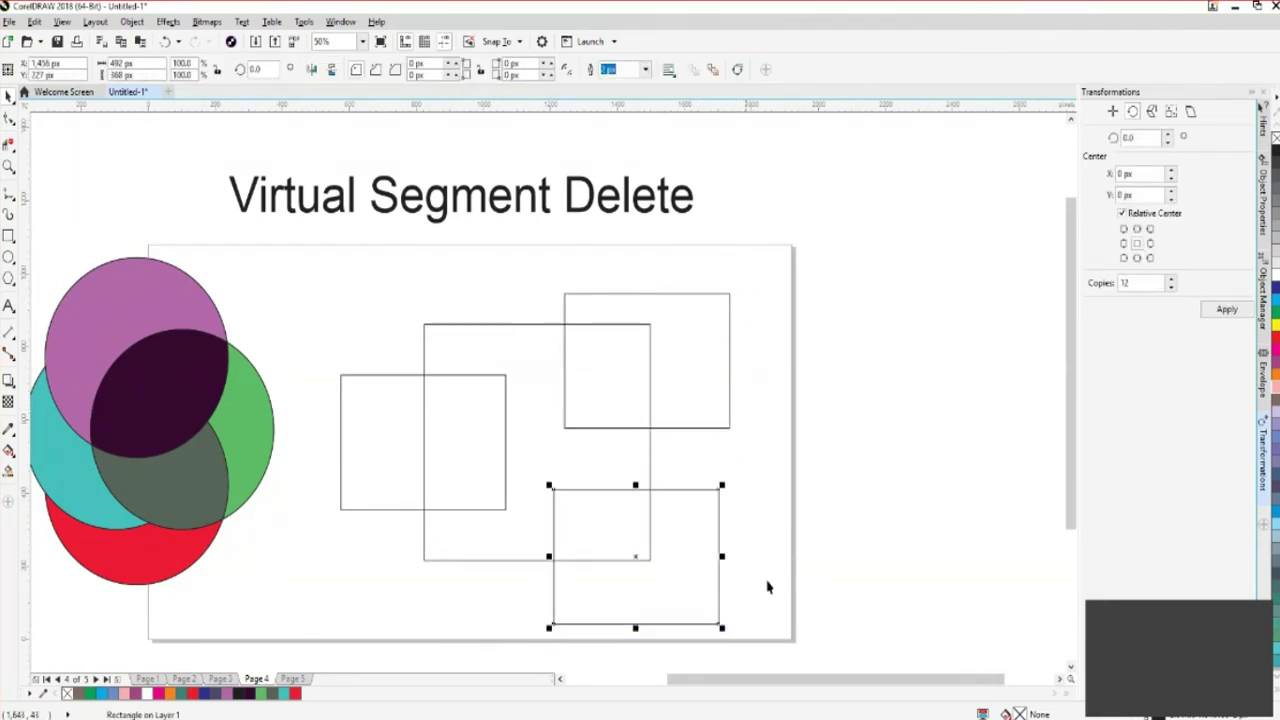
click(818, 563)
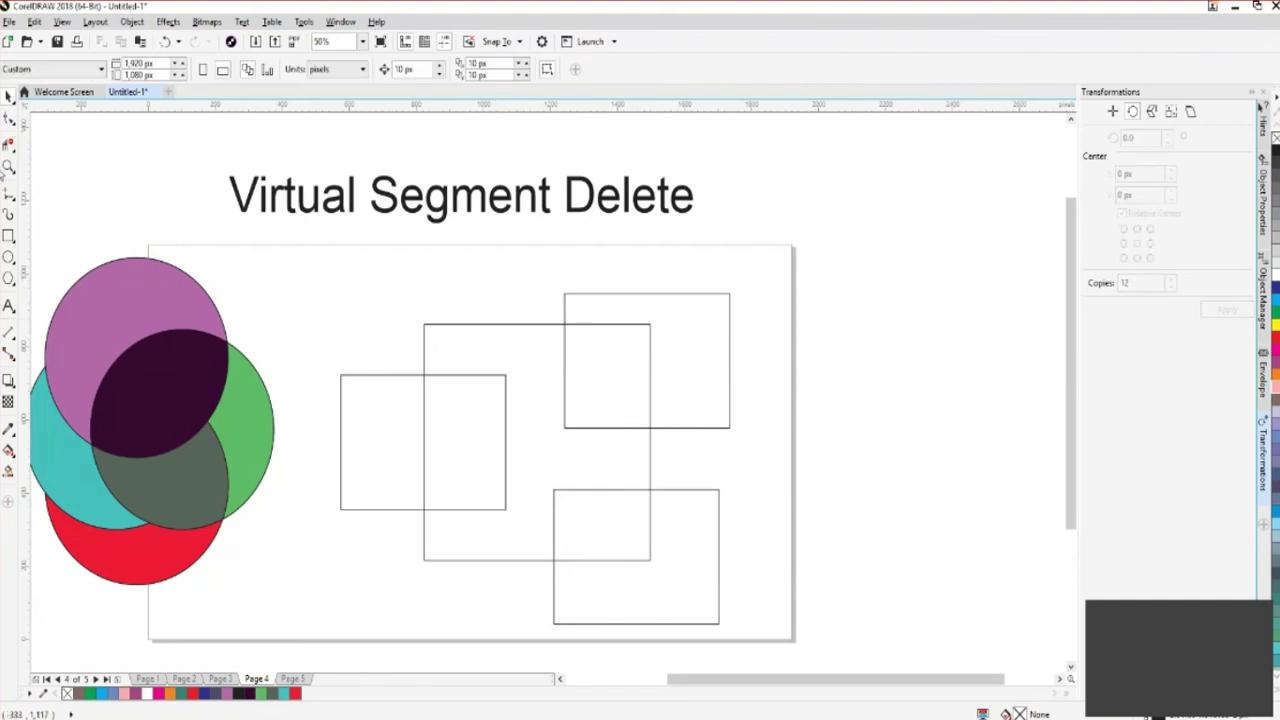
Remove the large rectangle's outline segments inside the three small rectangles with Virtual Segment Delete
click(8, 145)
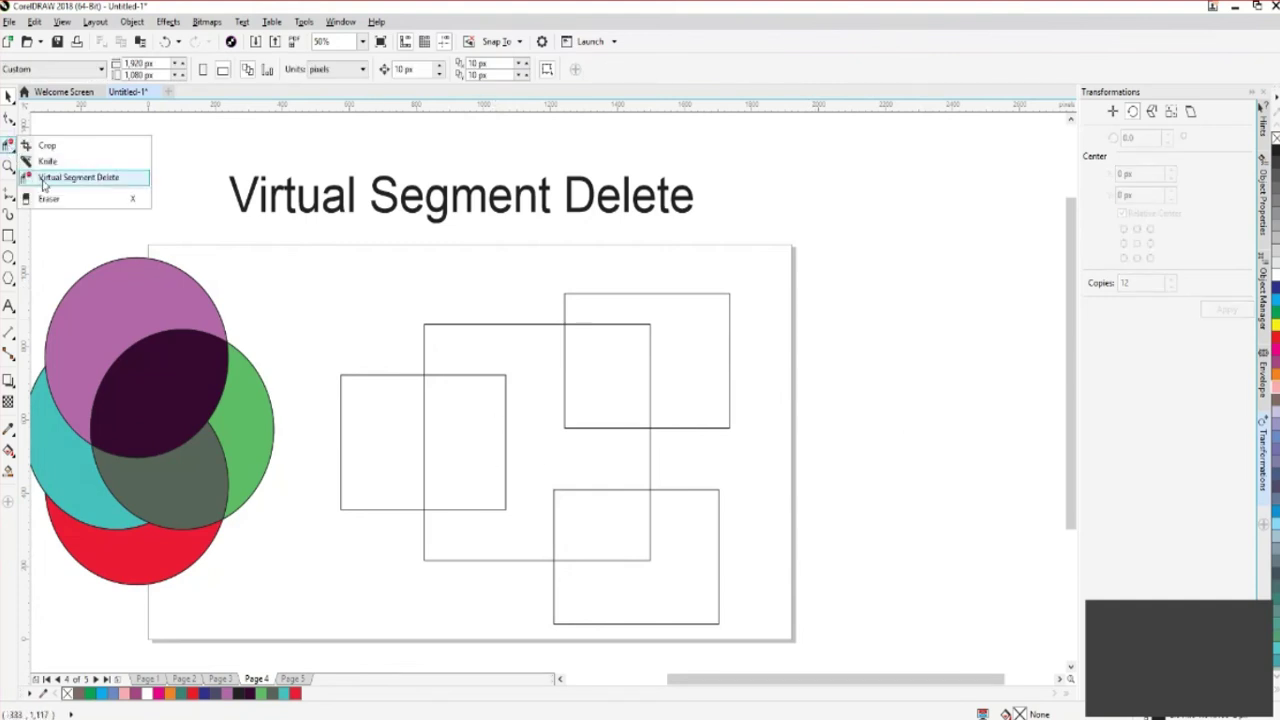
click(78, 177)
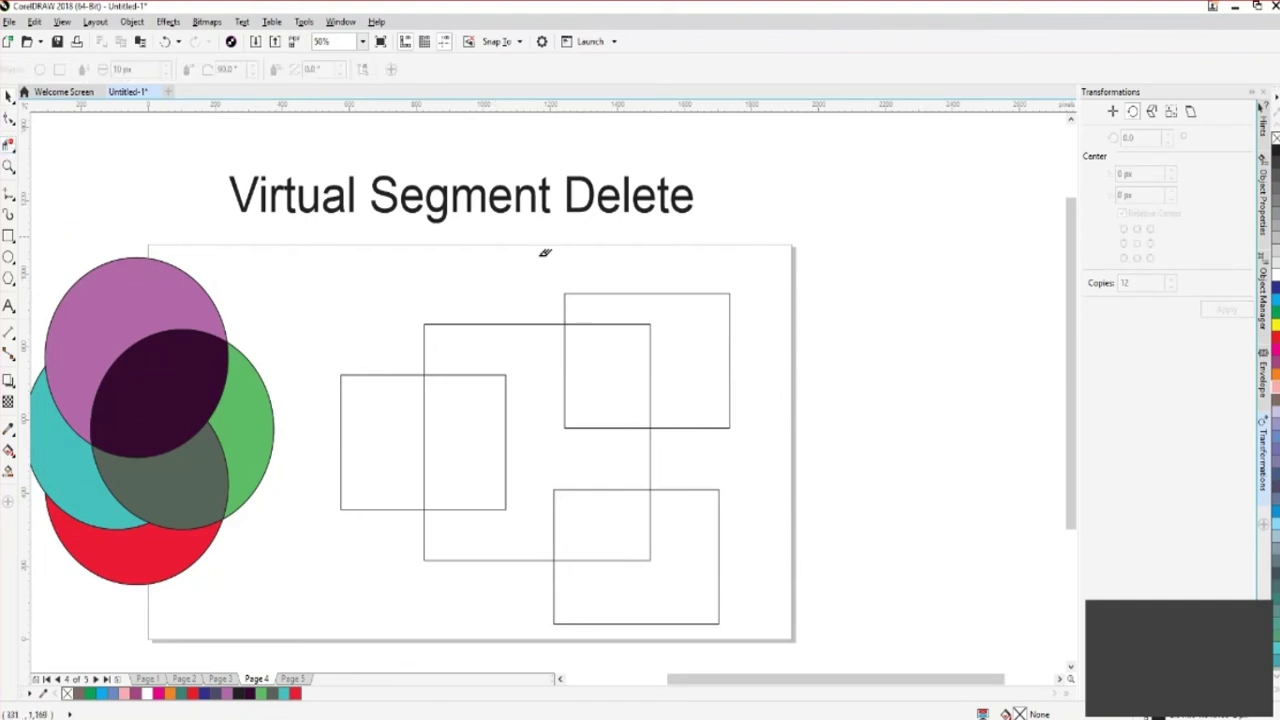
click(651, 400)
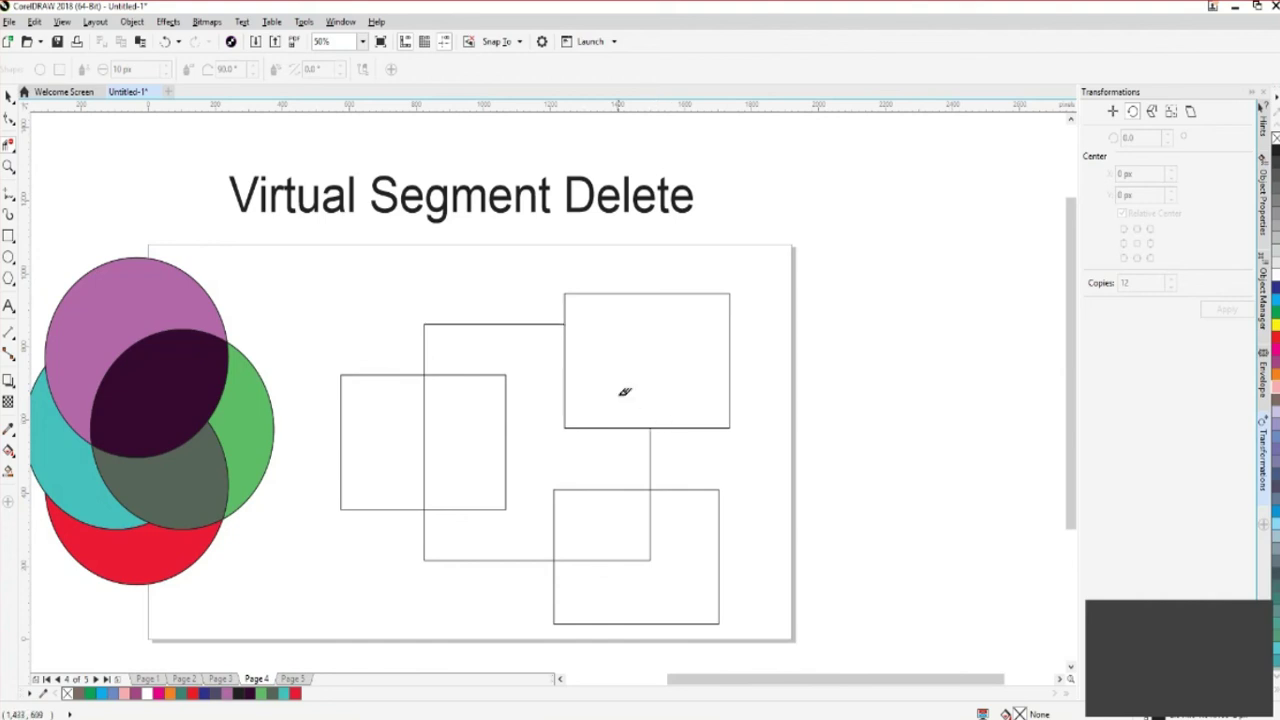
click(651, 540)
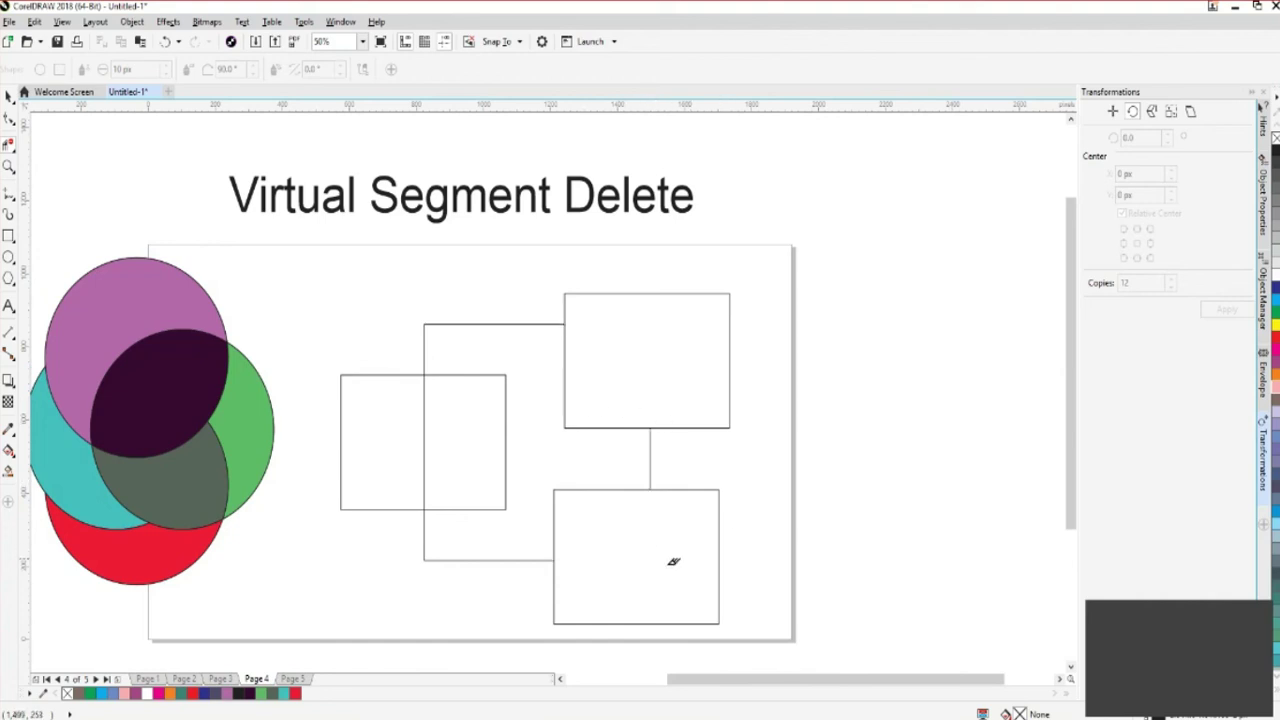
click(425, 468)
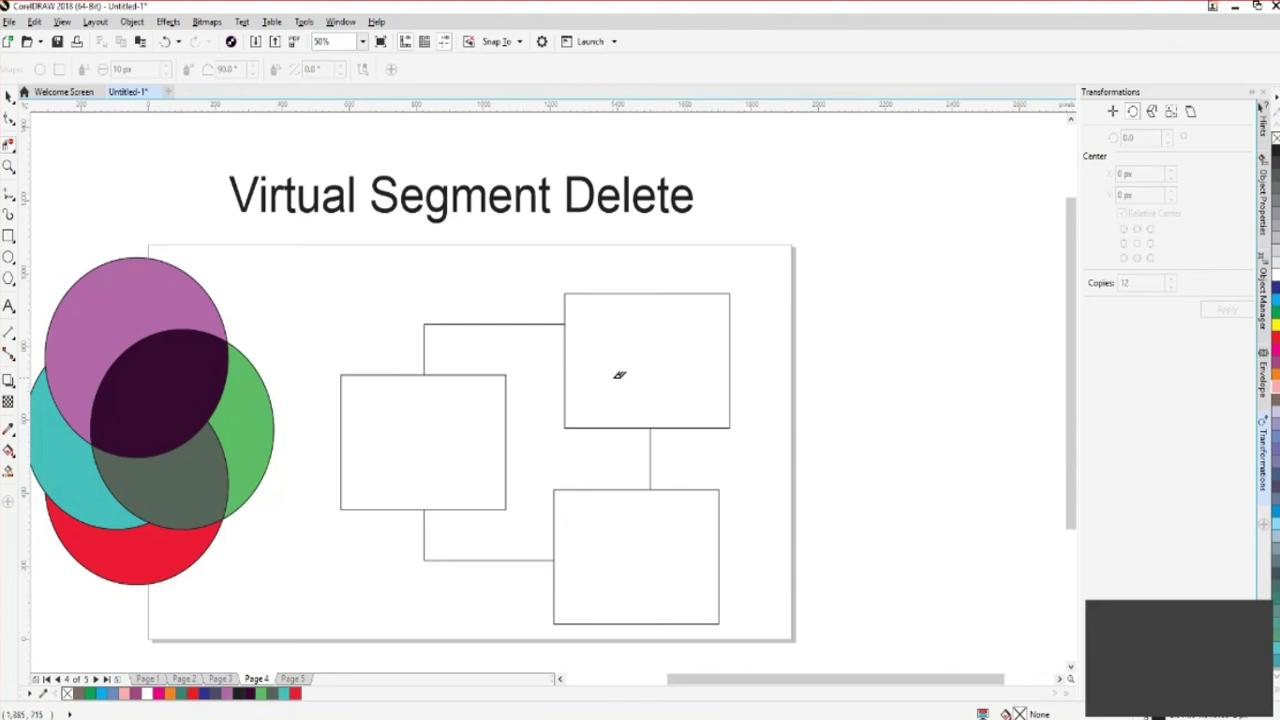
Smart Fill the left small rectangle with red and the upper-right one with bright green
click(7, 474)
click(464, 430)
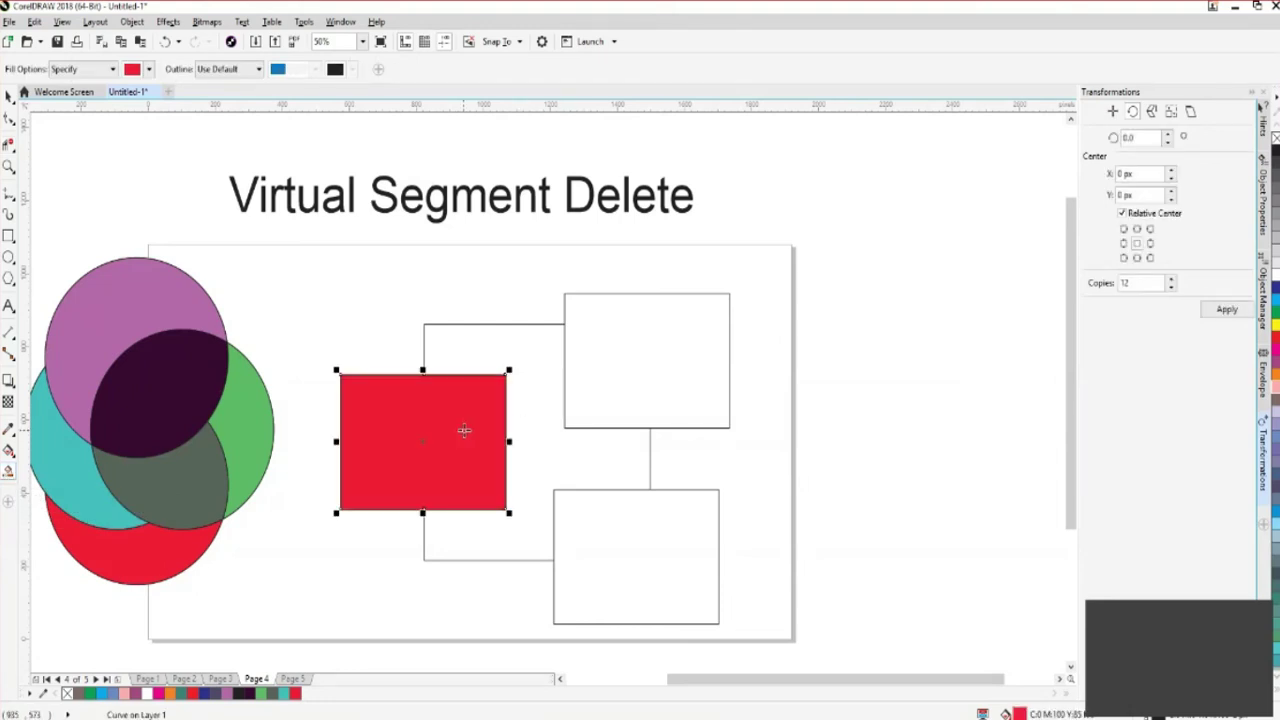
click(148, 69)
drag(174, 178, 207, 148)
click(217, 197)
click(637, 343)
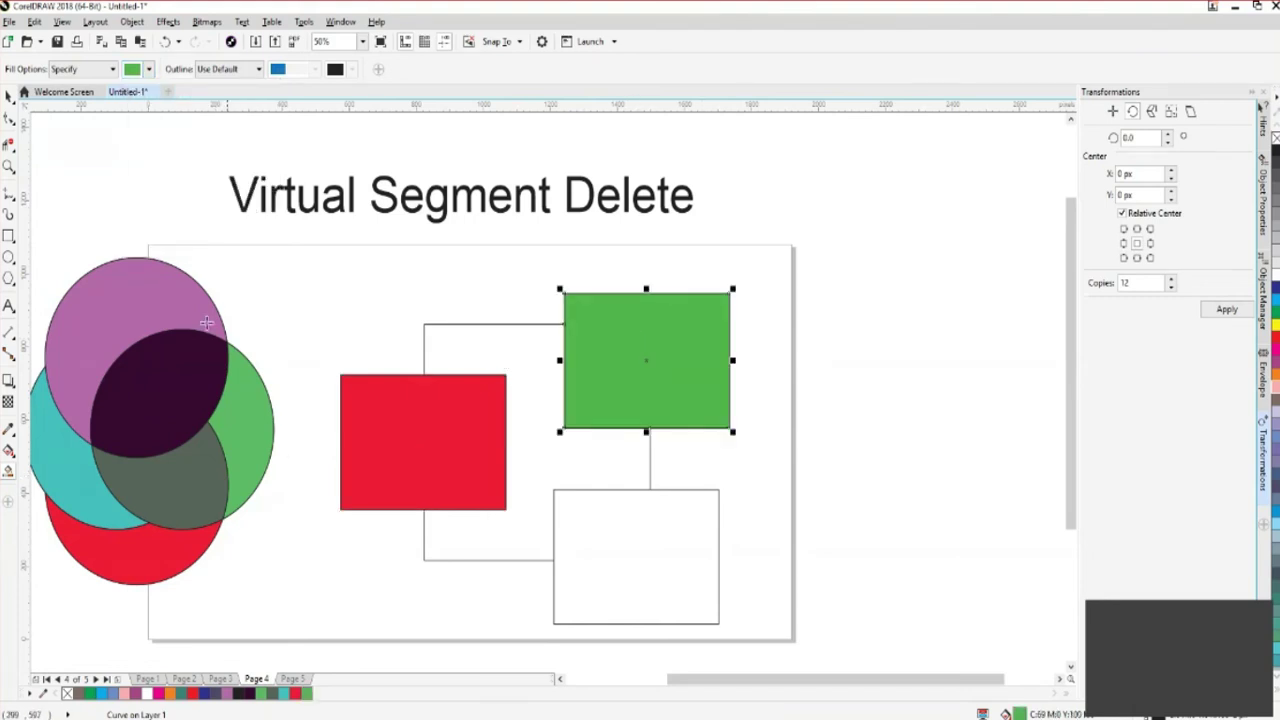
Smart Fill the lower-right rectangle with dark green and the central area between the rectangles with pale green
click(148, 69)
click(165, 204)
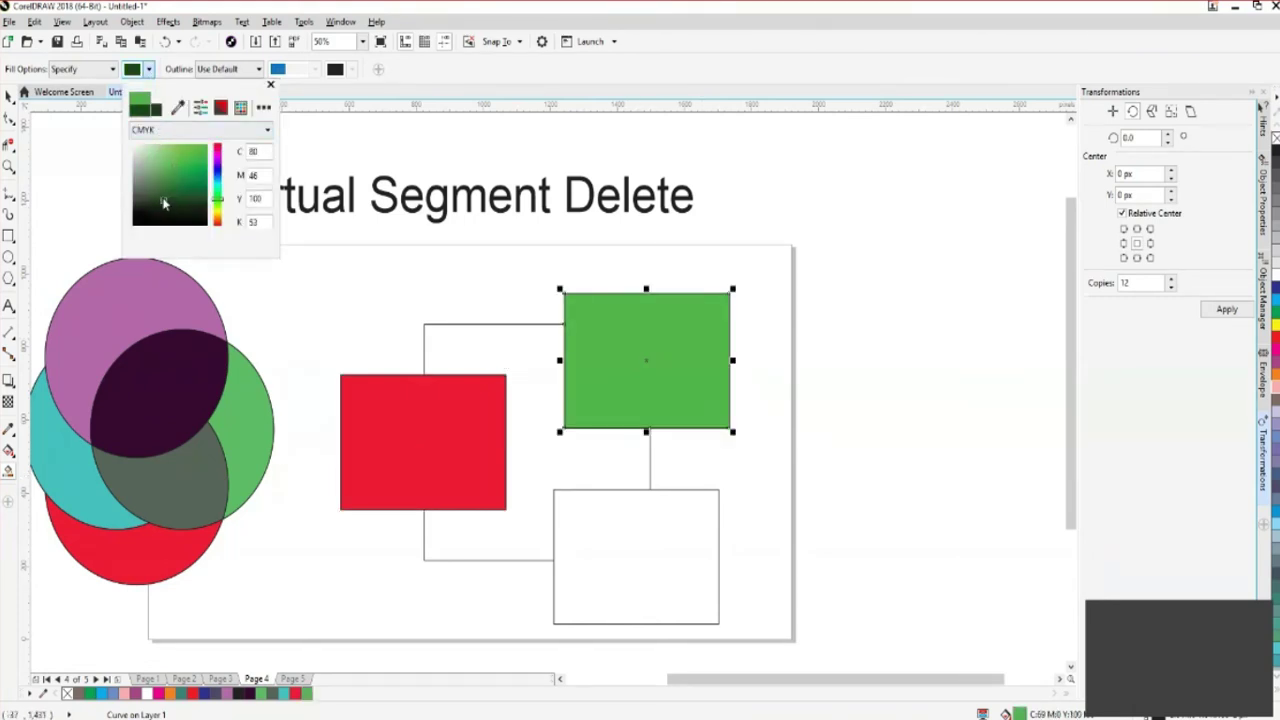
click(631, 538)
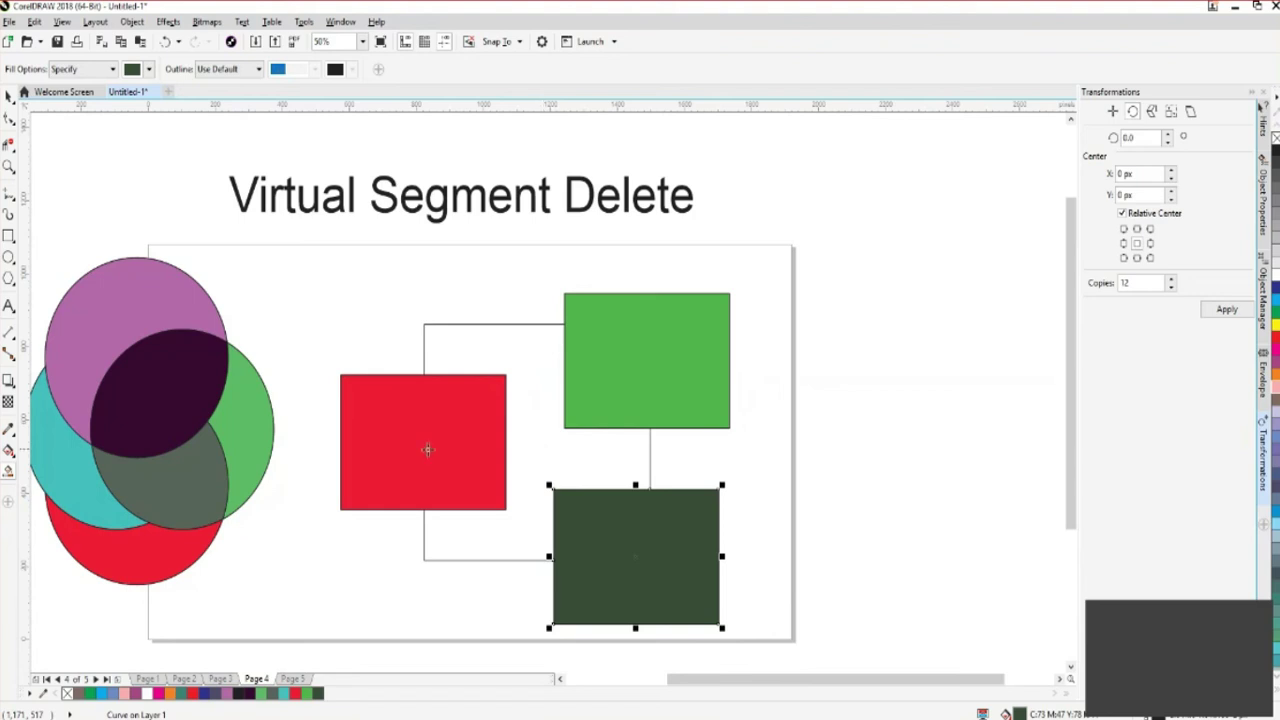
click(148, 69)
click(150, 166)
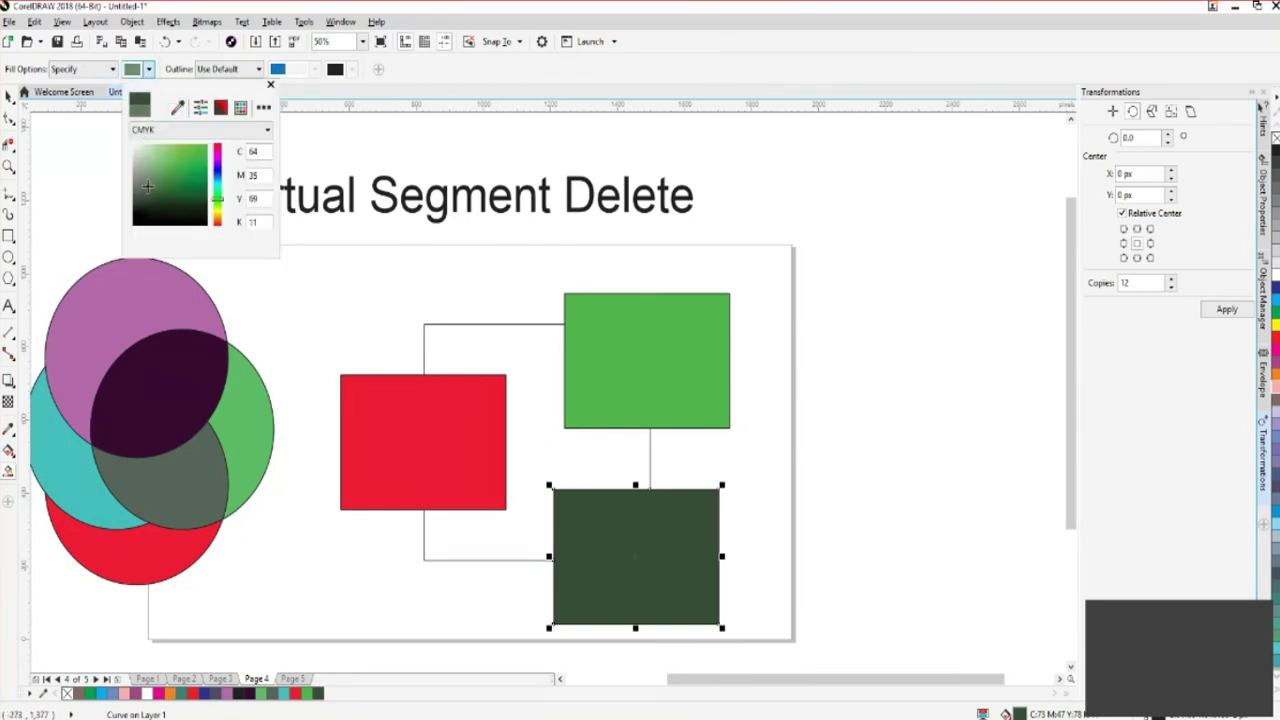
click(524, 386)
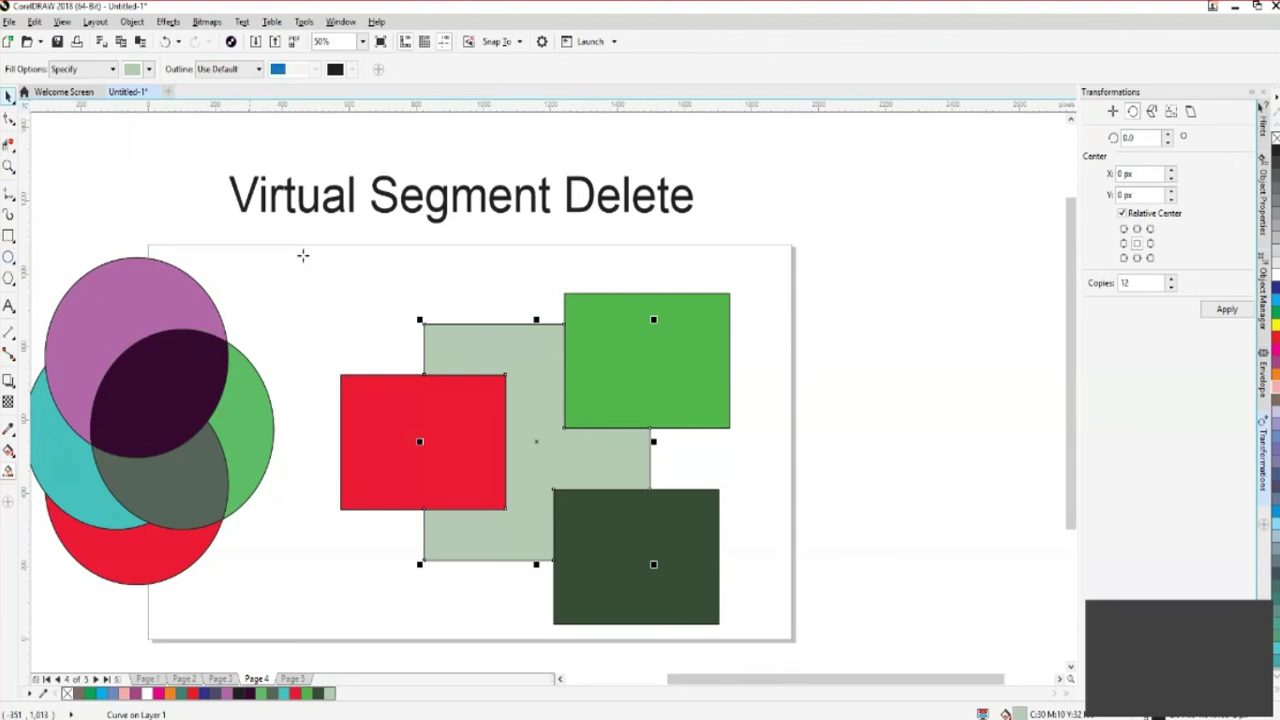
click(9, 95)
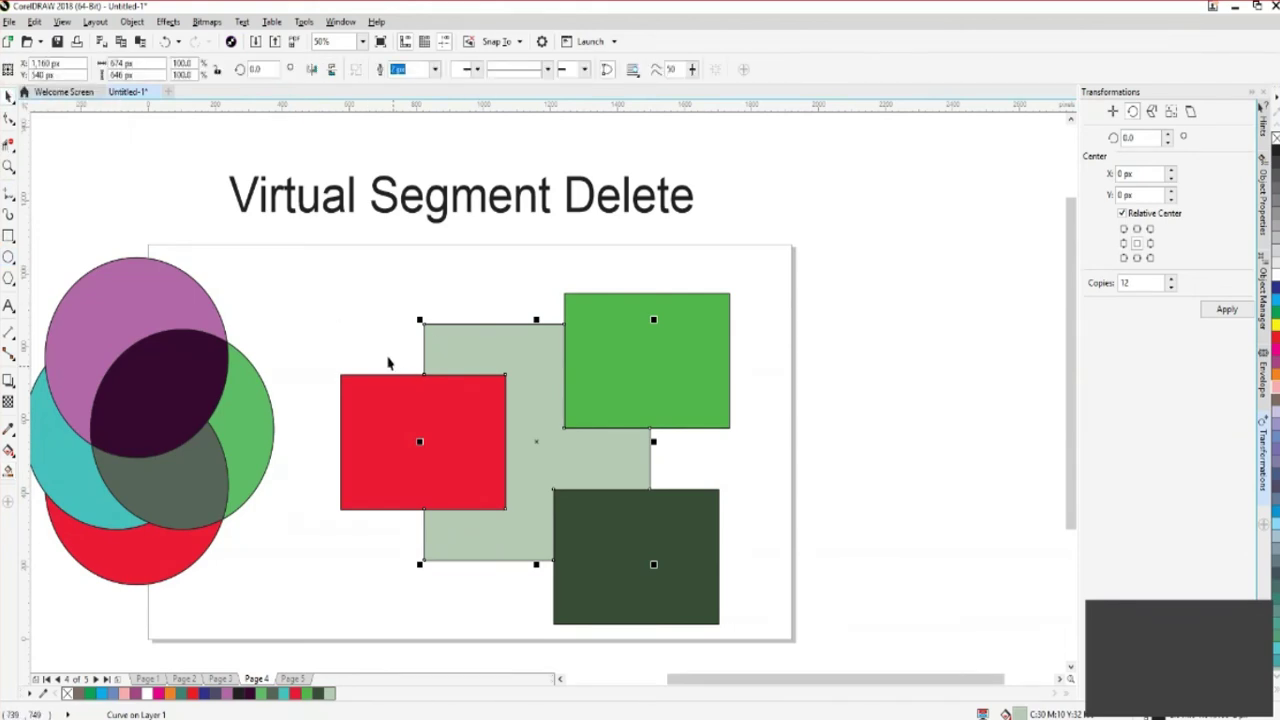
click(362, 334)
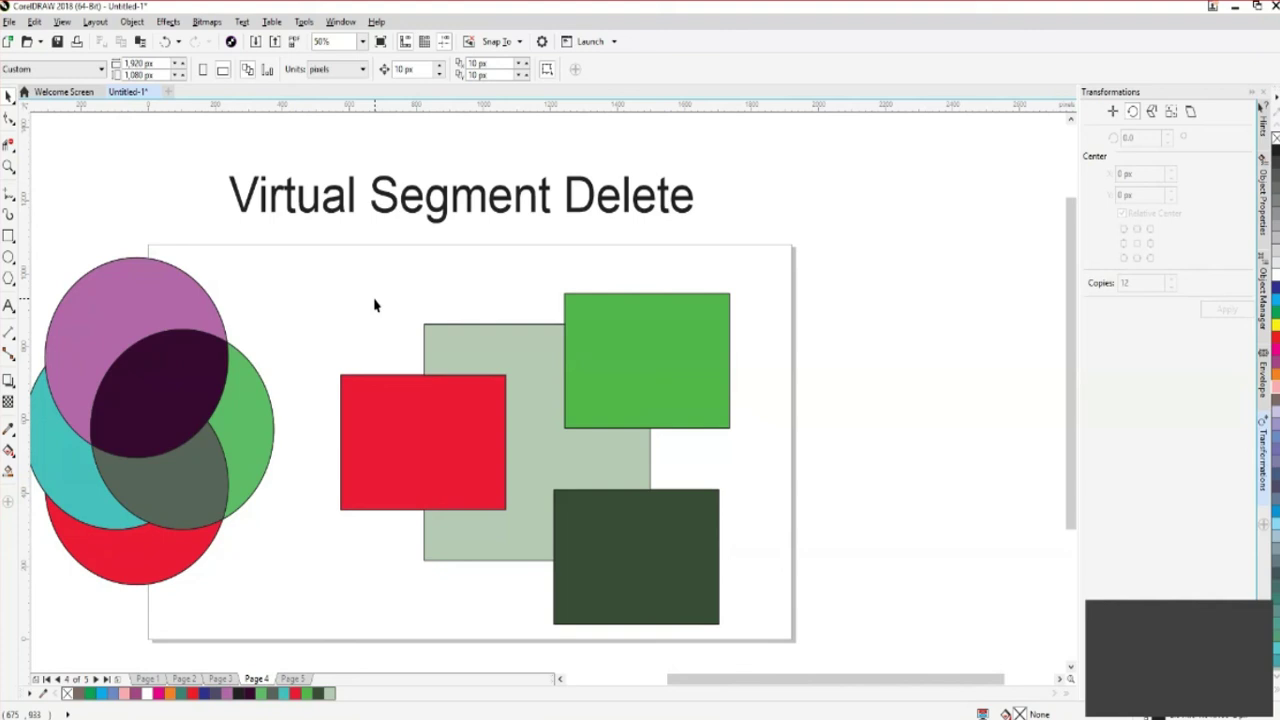
Move all the coloured rectangle shapes together slightly up and to the left on the page
drag(299, 268, 806, 651)
drag(668, 549, 635, 531)
click(751, 654)
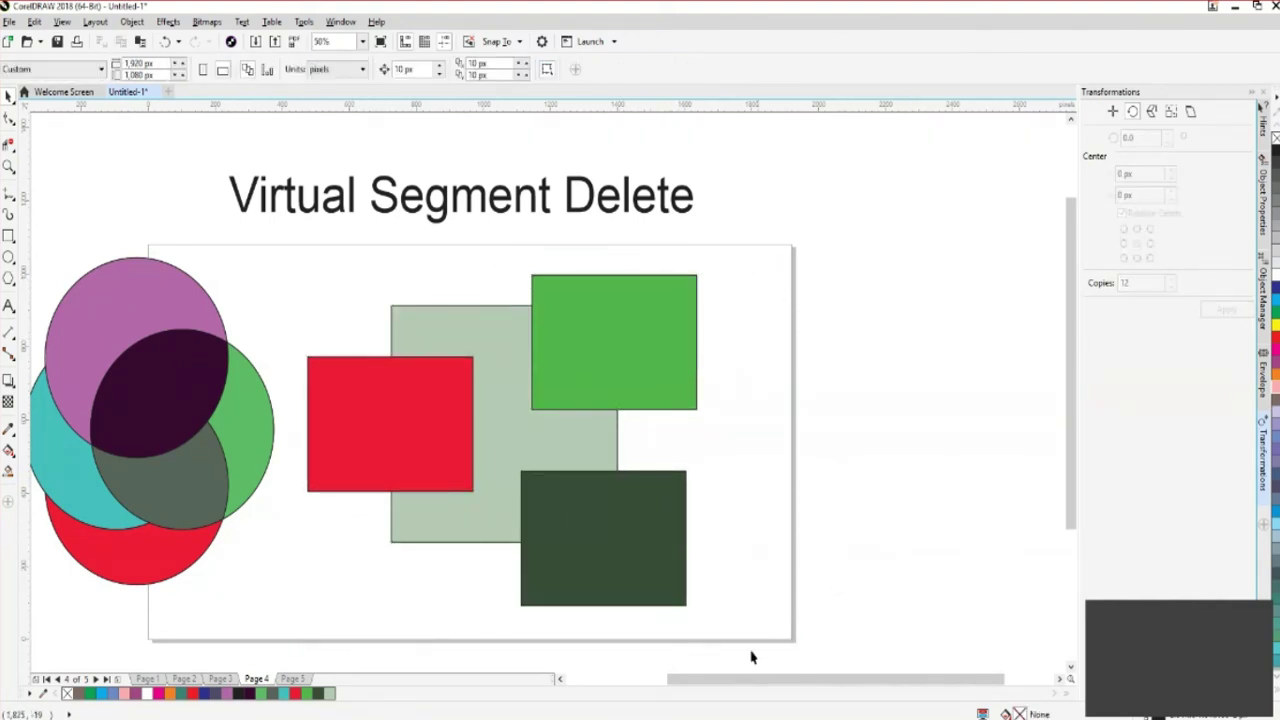
drag(737, 680, 720, 689)
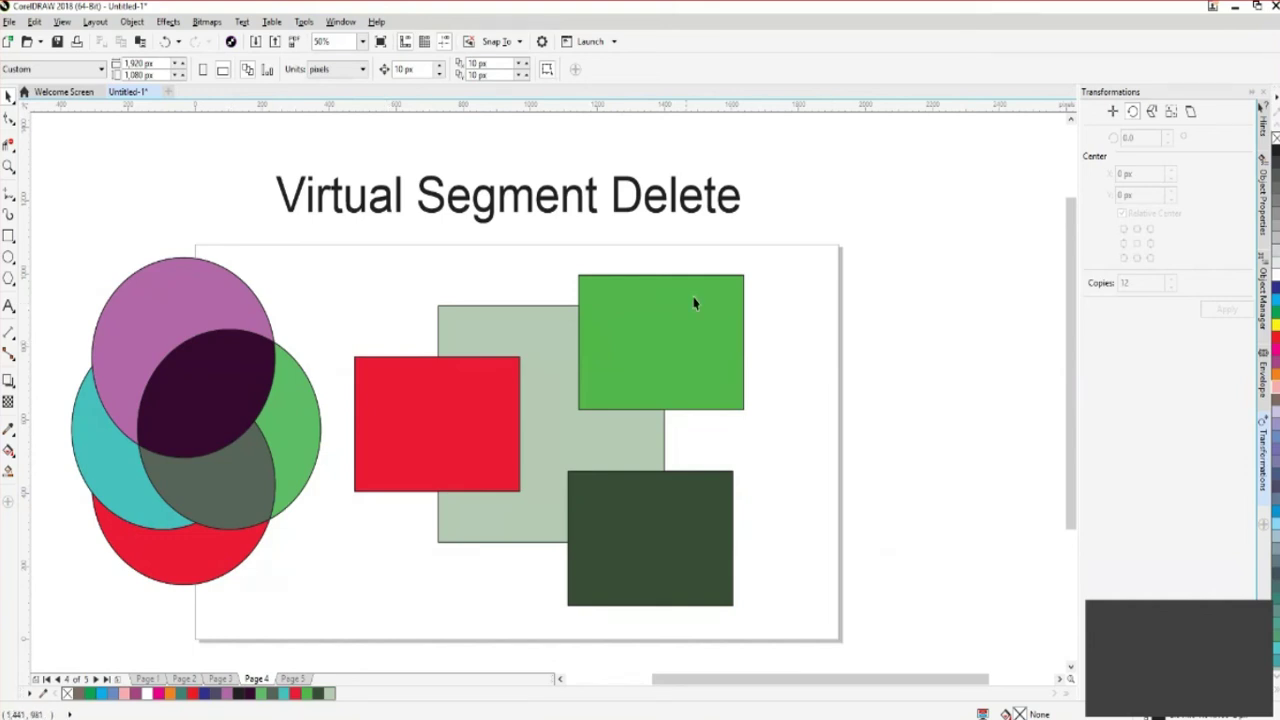
drag(730, 679, 704, 695)
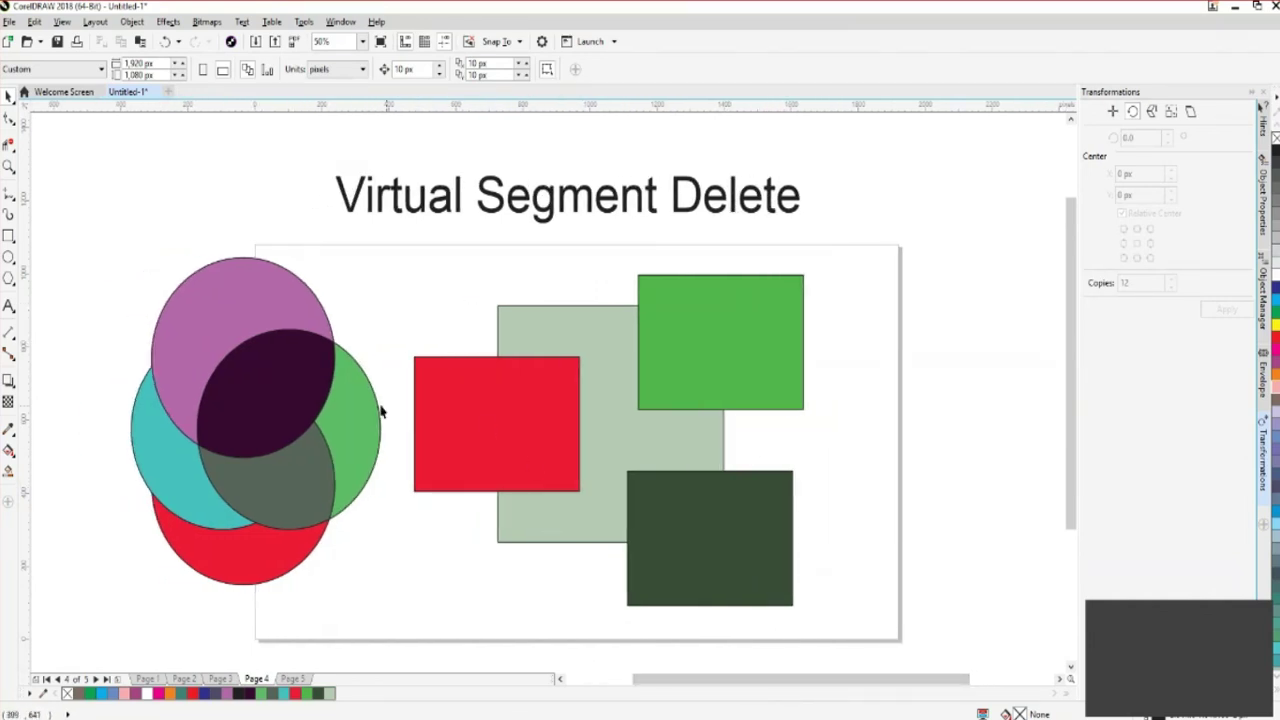
Try Virtual Segment Delete on the top edge of the pale green shape and undo the deletion
click(9, 147)
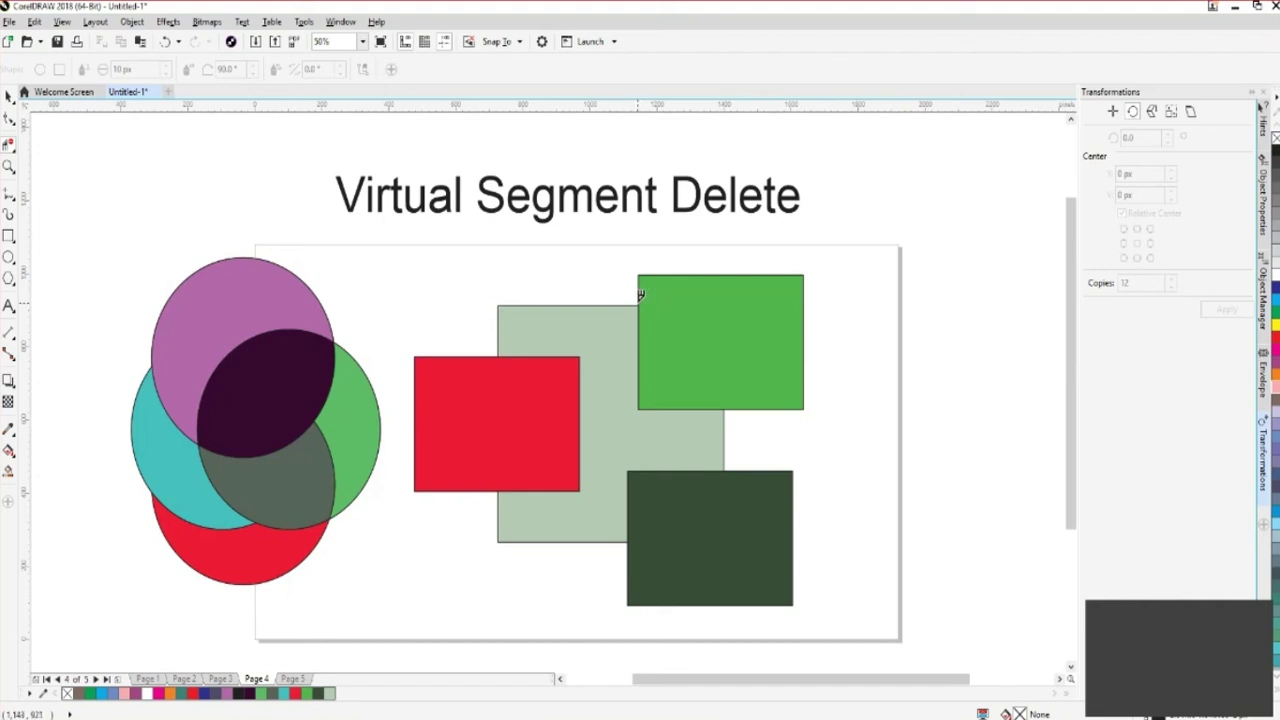
click(634, 301)
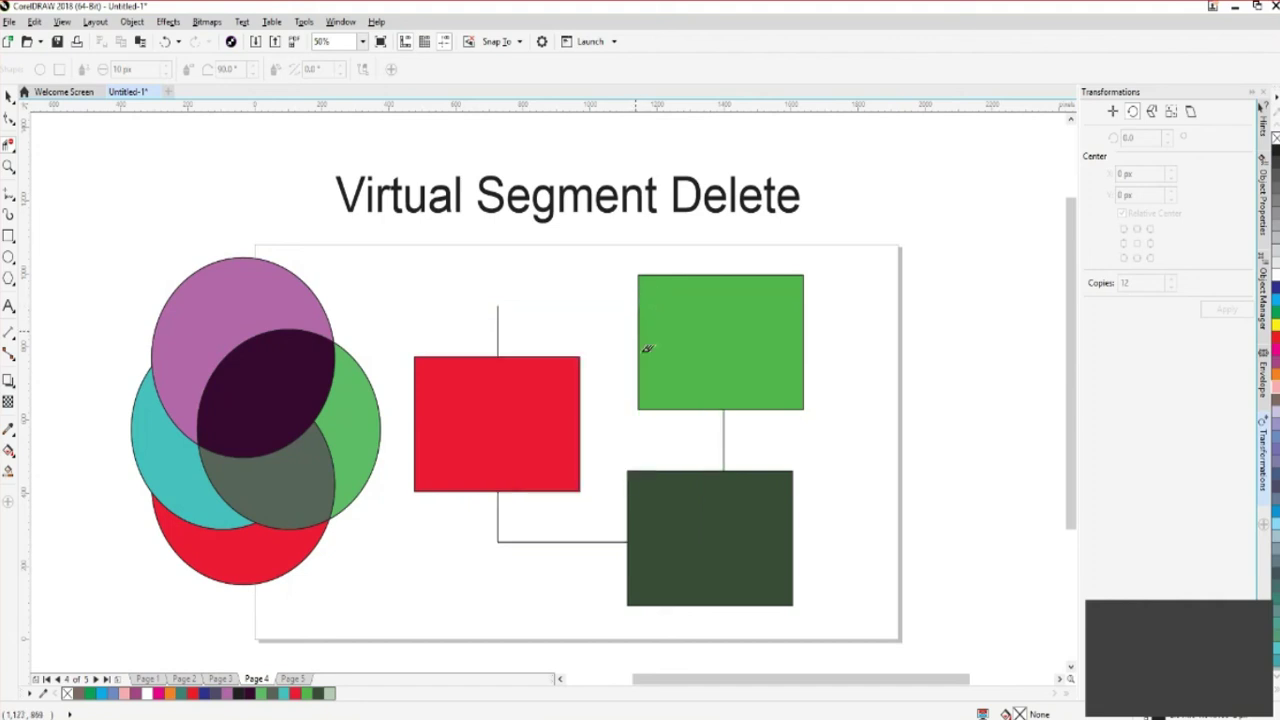
key(ctrl+z)
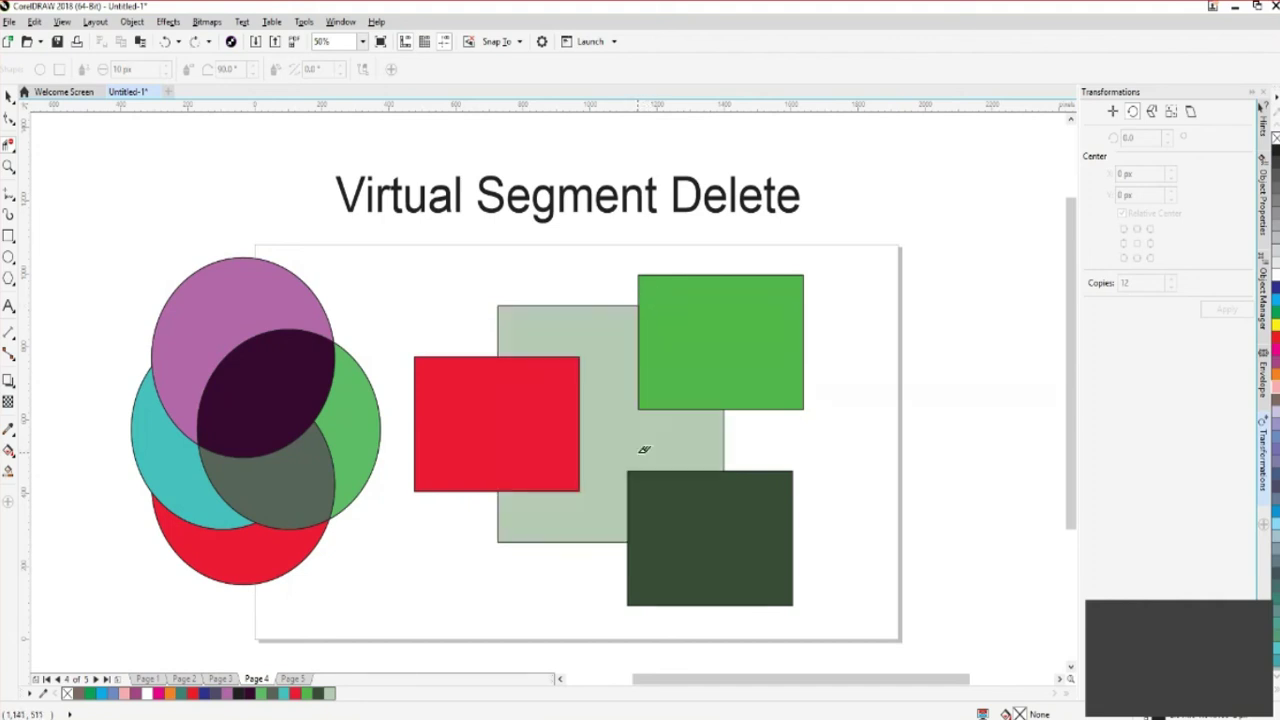
Switch to the Pick tool and go to page 5, titled Eraser Tool
click(9, 94)
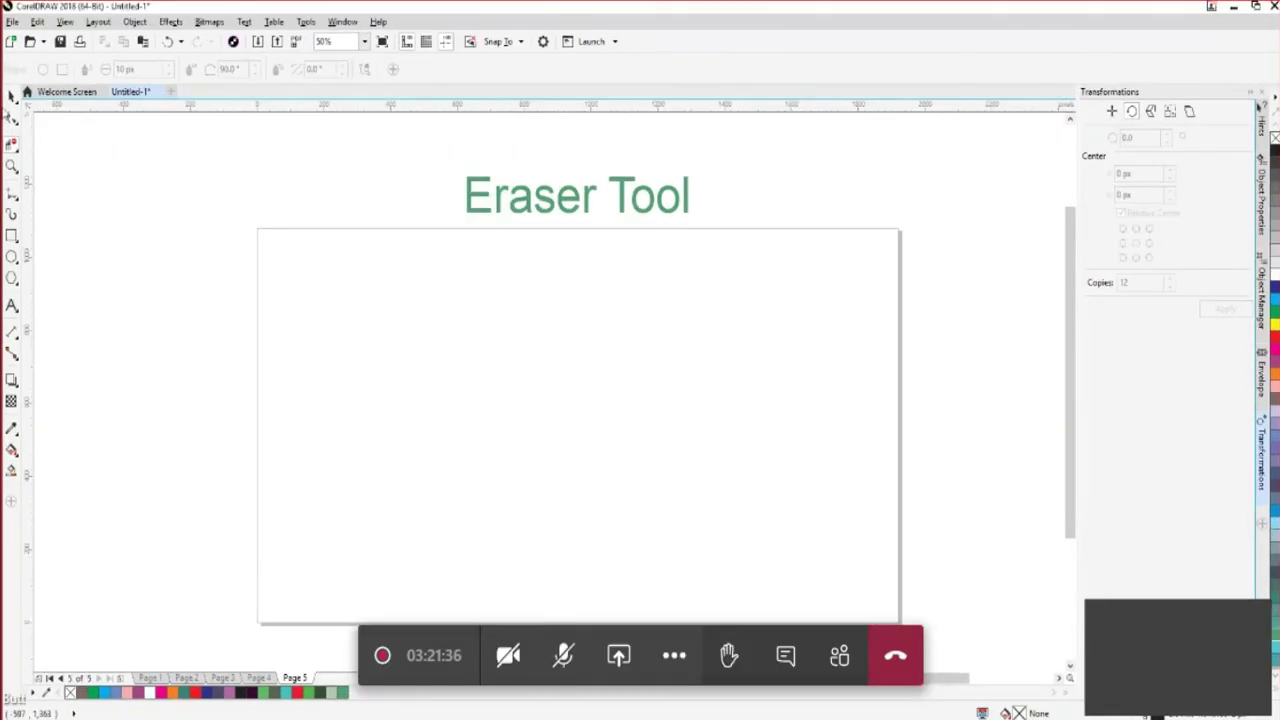
click(12, 96)
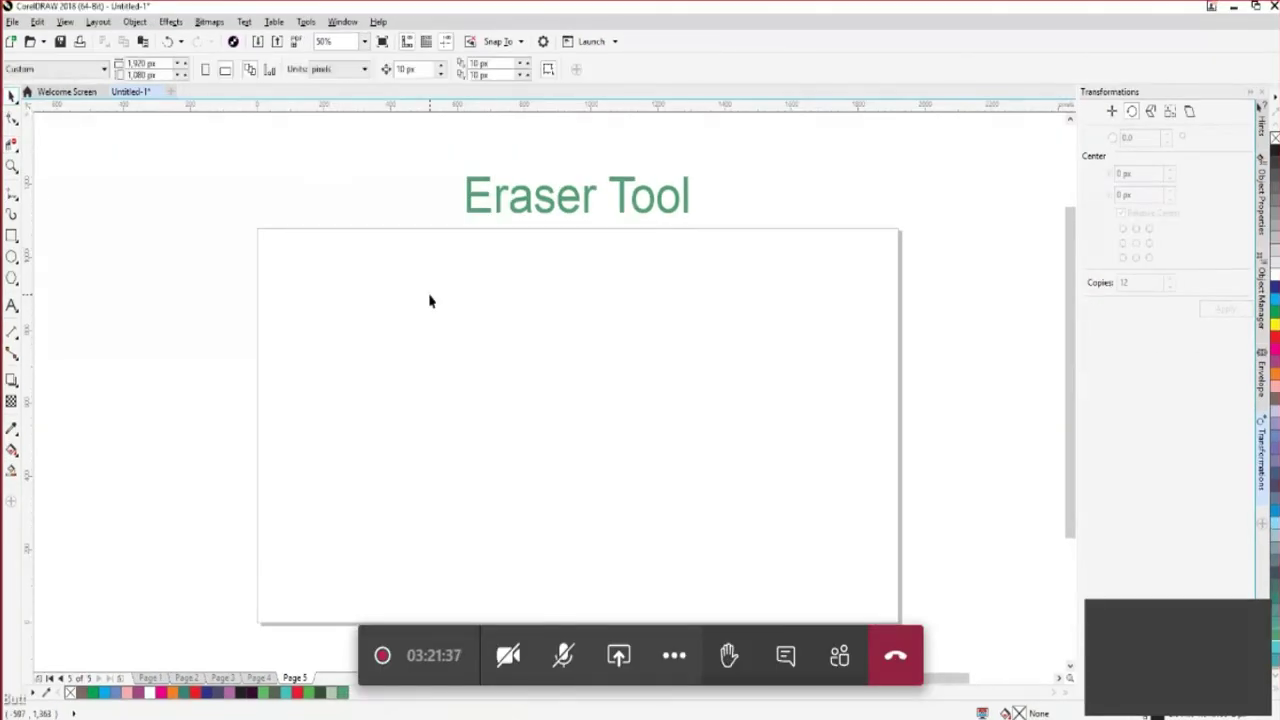
click(542, 212)
click(626, 346)
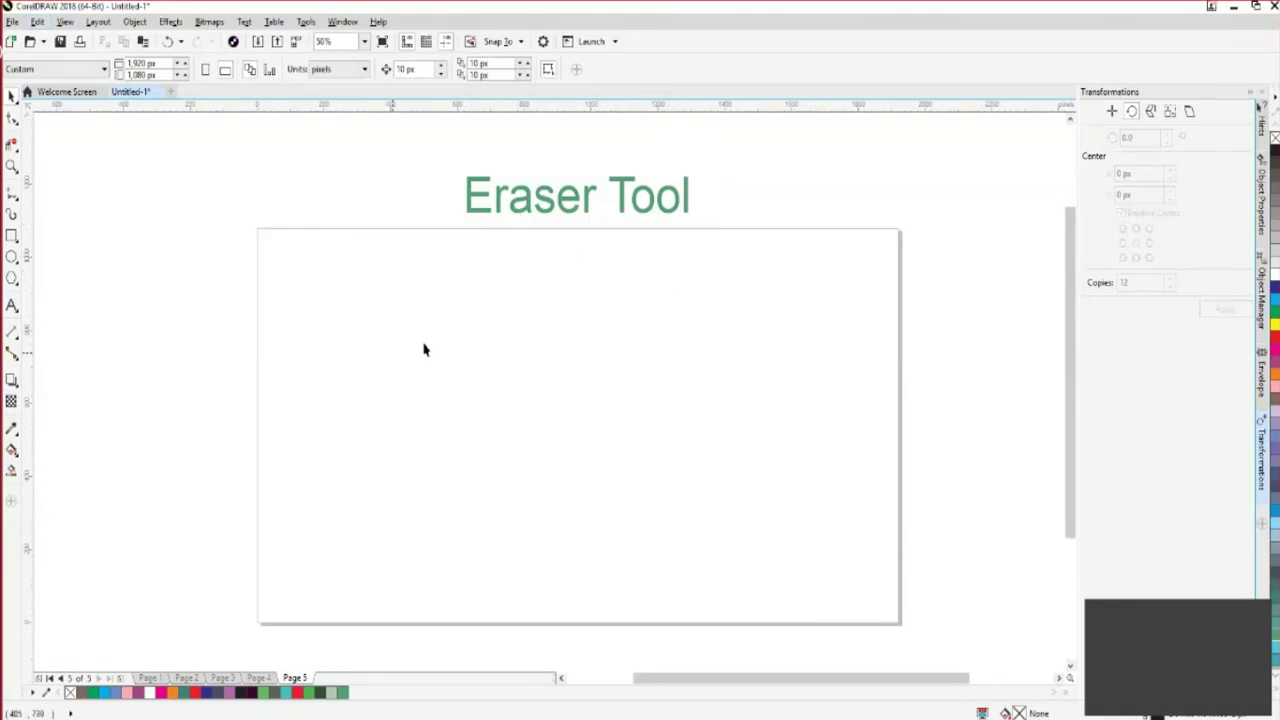
Draw a five-pointed star about 478 by 456 px near the middle of page 5 and fill it with orange
click(12, 237)
click(12, 278)
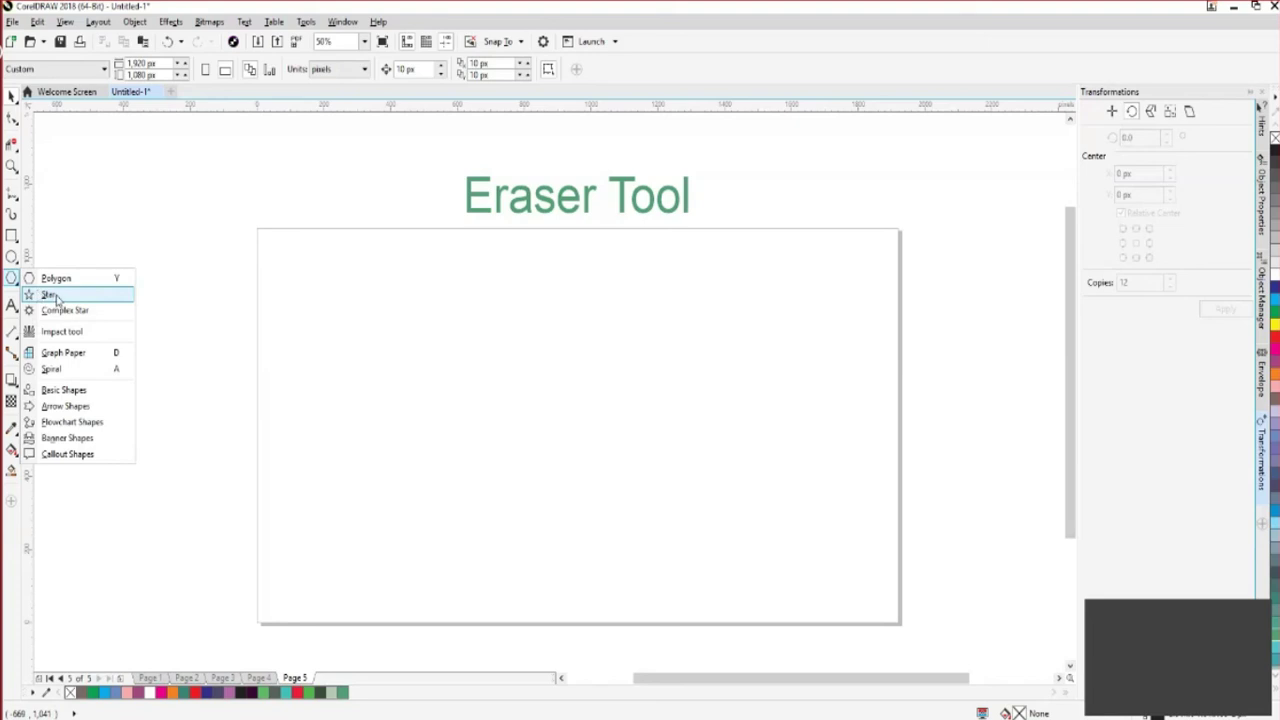
click(57, 296)
drag(531, 334, 638, 520)
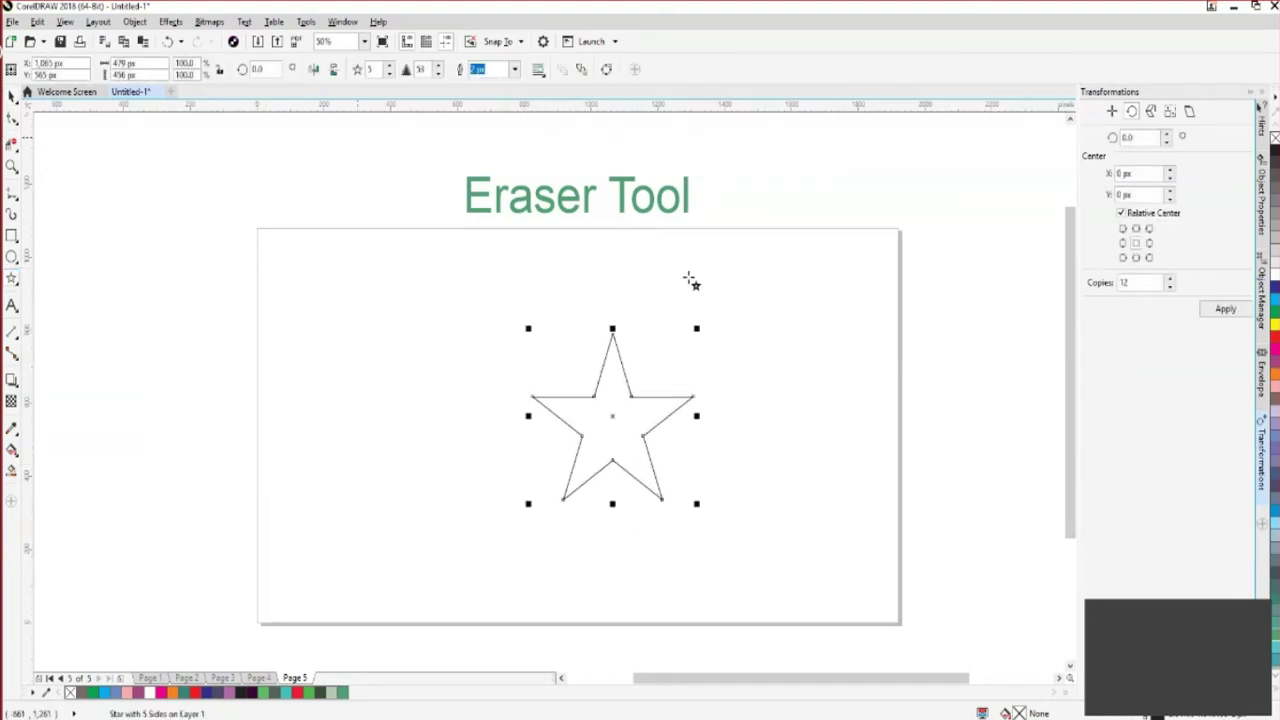
click(1274, 382)
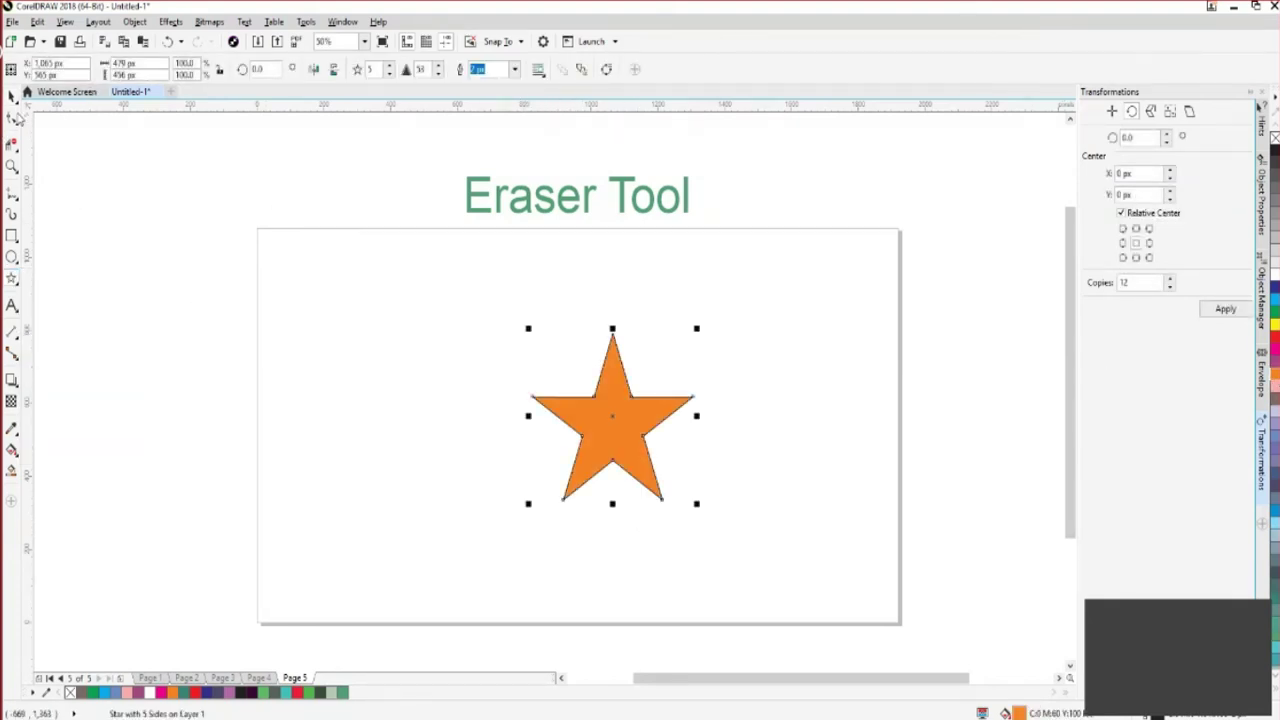
Move the orange star slightly up and to the left, and centre it on the page
click(11, 96)
click(697, 454)
drag(619, 431, 611, 425)
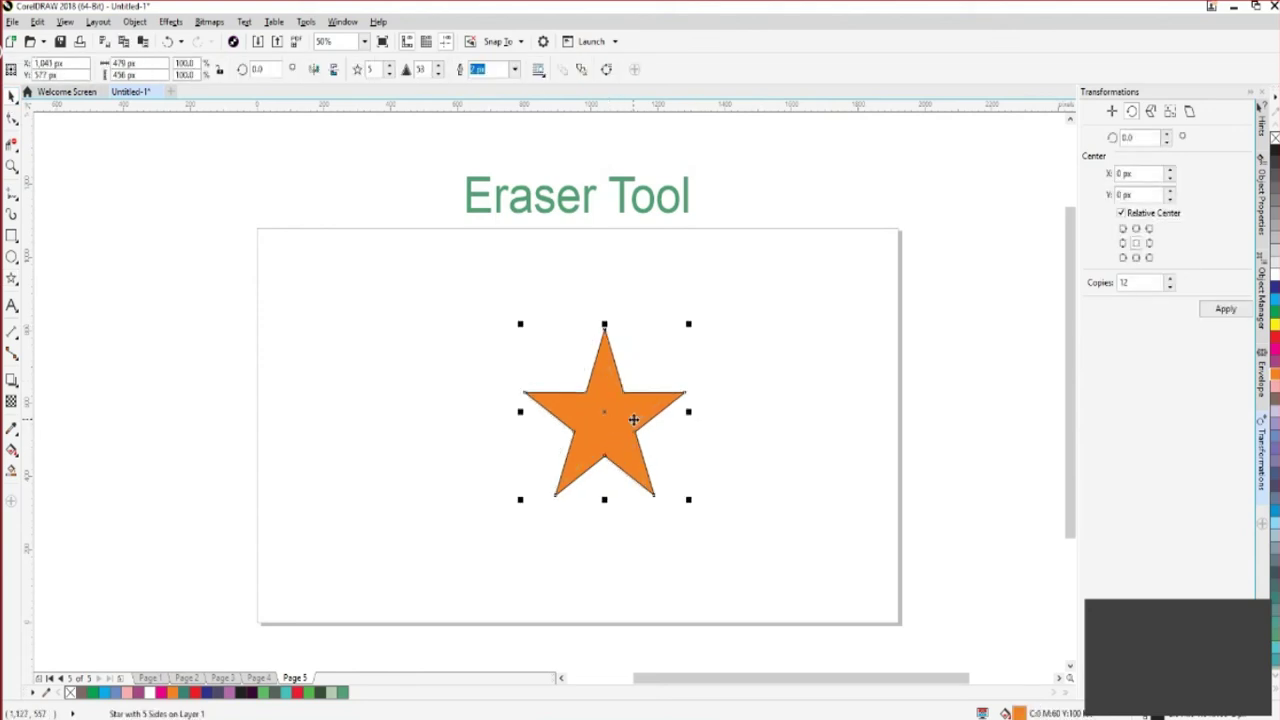
key(p)
click(796, 464)
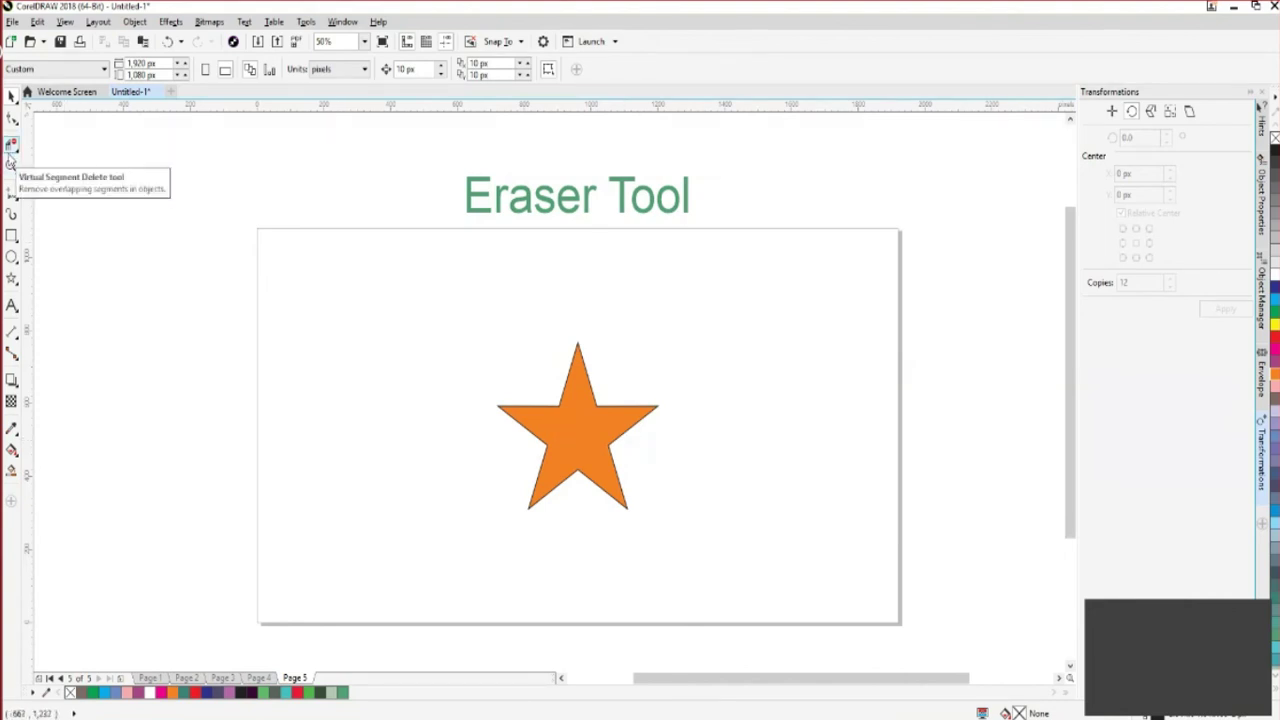
Switch to the Eraser tool and set the eraser thickness to 38 px
click(12, 146)
click(11, 146)
click(11, 146)
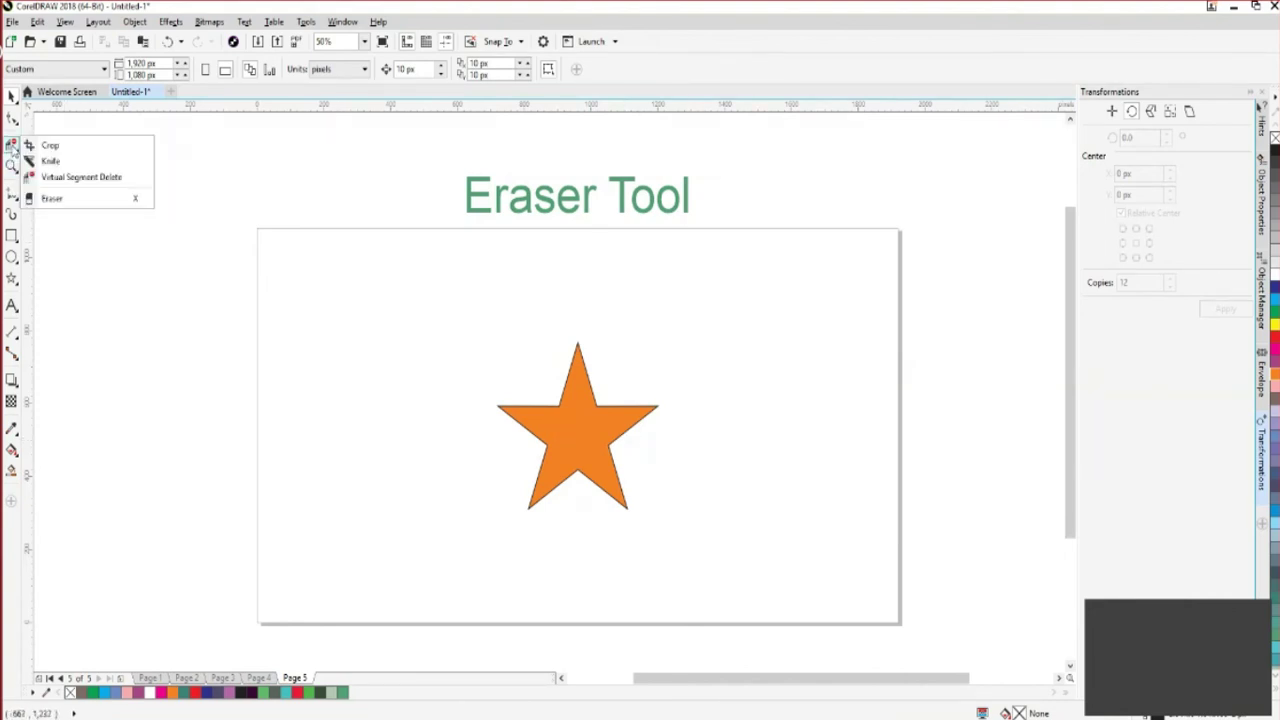
click(52, 199)
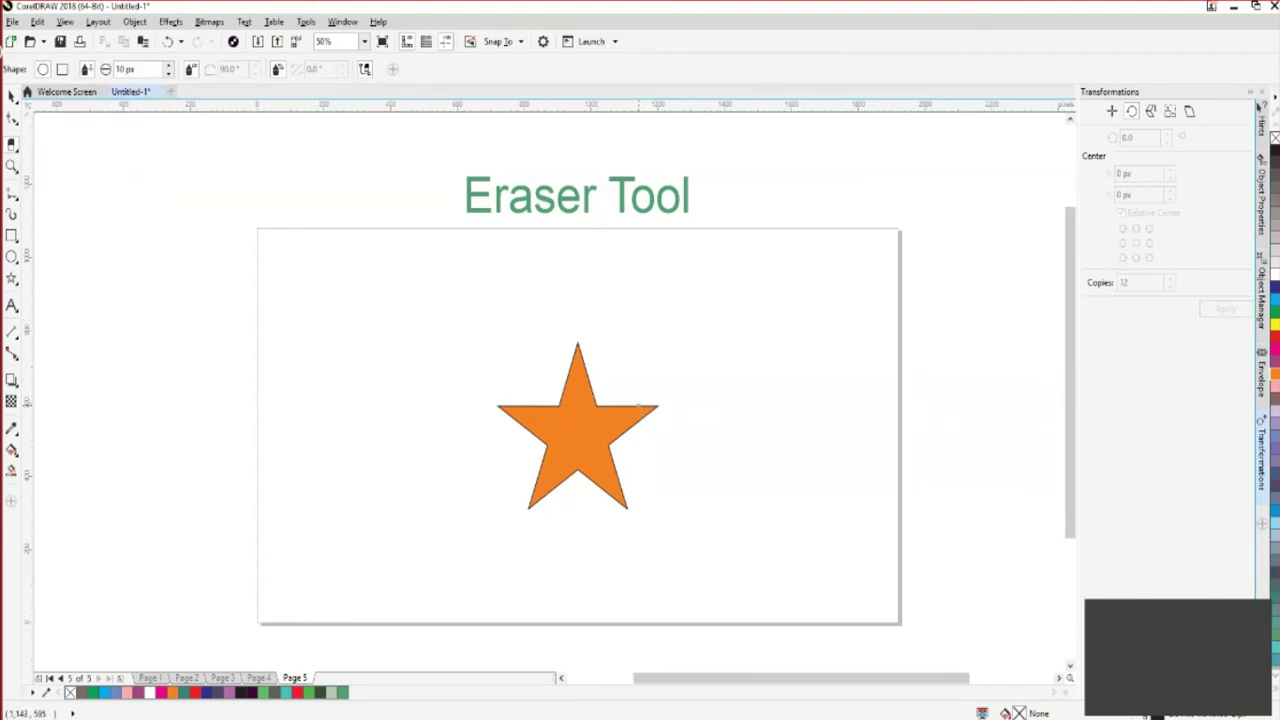
drag(635, 401, 646, 414)
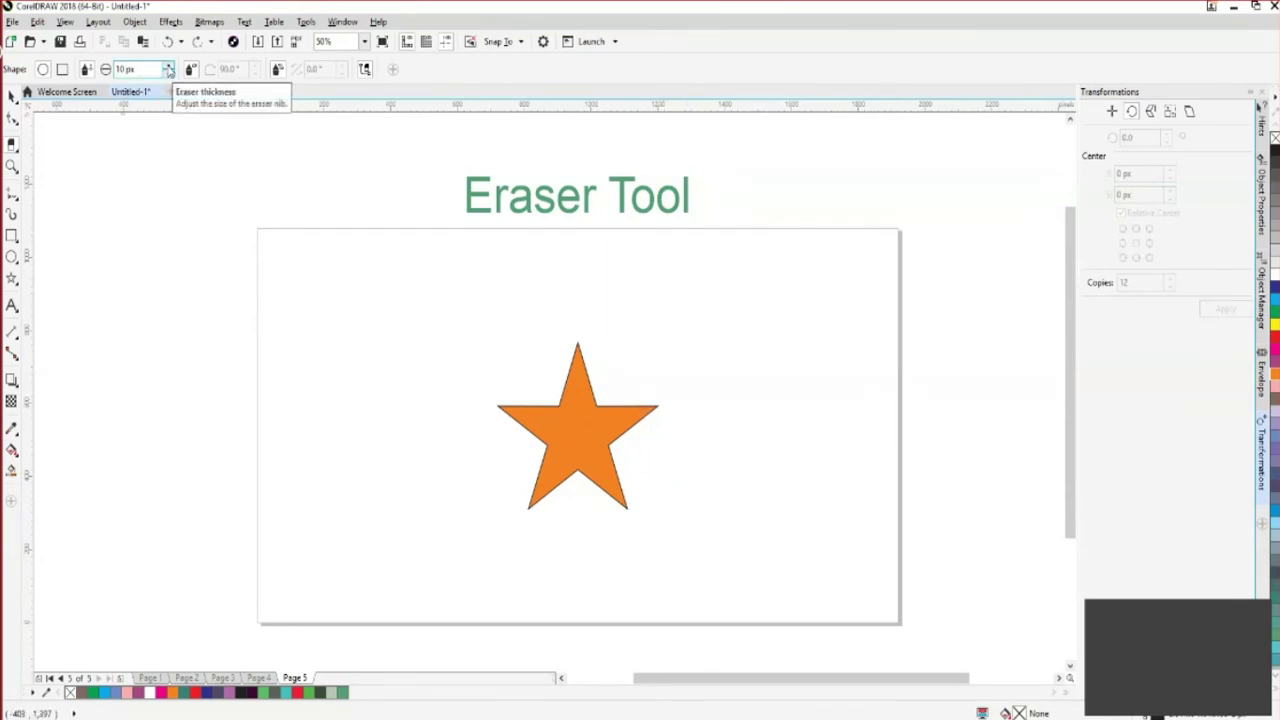
click(168, 67)
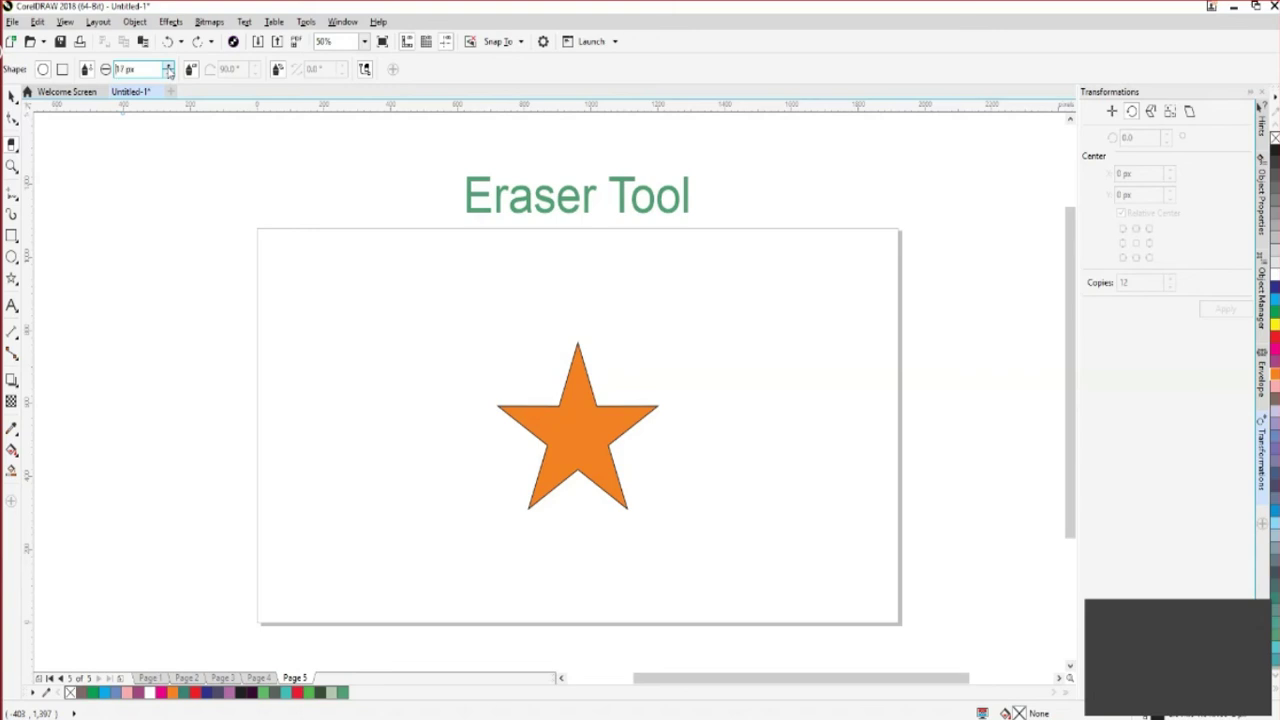
click(168, 67)
click(169, 67)
Erase the tips of the star's right, top and lower-right points, and undo the erasing on its lower-left point
drag(631, 406, 654, 420)
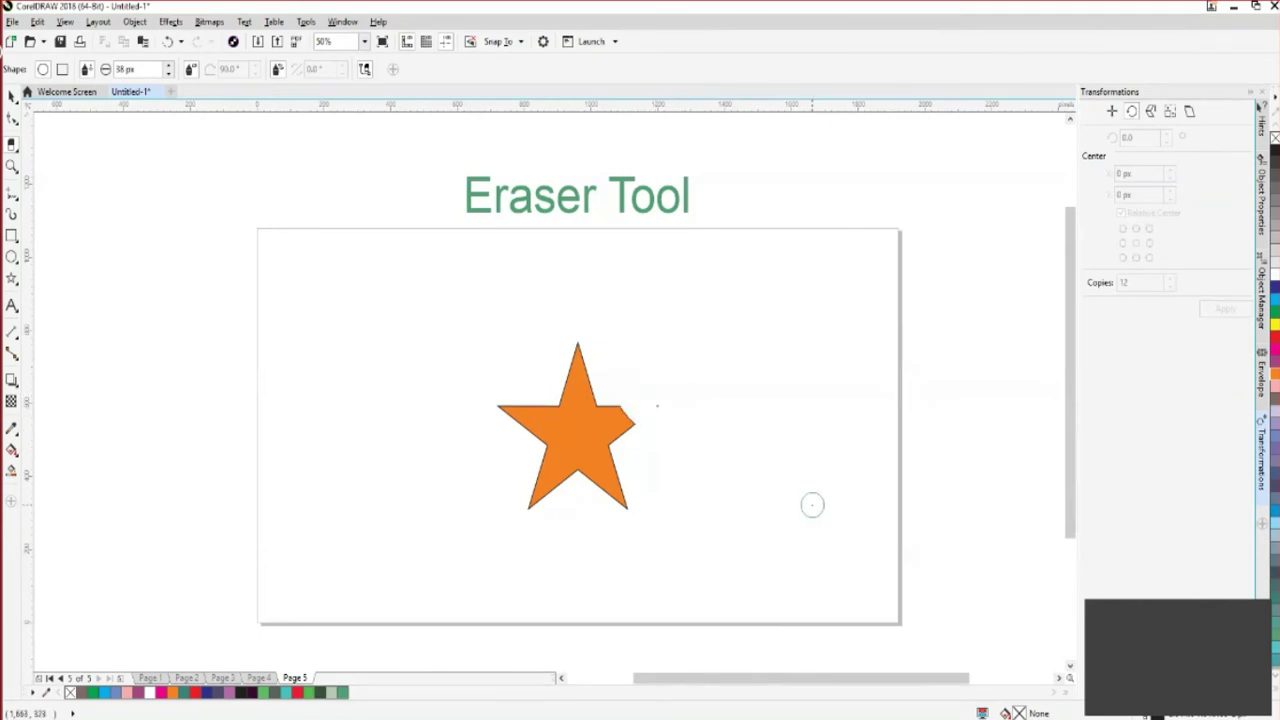
key(ctrl+z)
drag(580, 343, 582, 357)
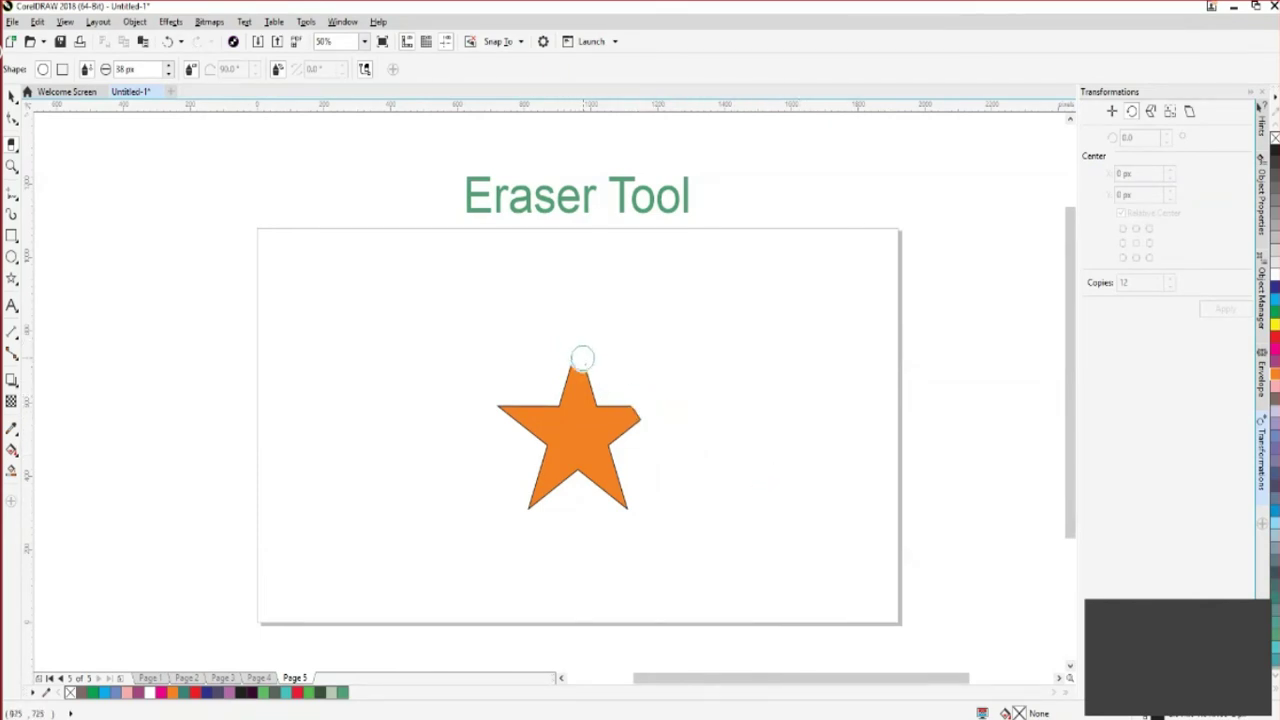
mouse_move(648, 492)
mouse_down()
mouse_move(603, 521)
mouse_move(528, 471)
mouse_move(605, 536)
mouse_up()
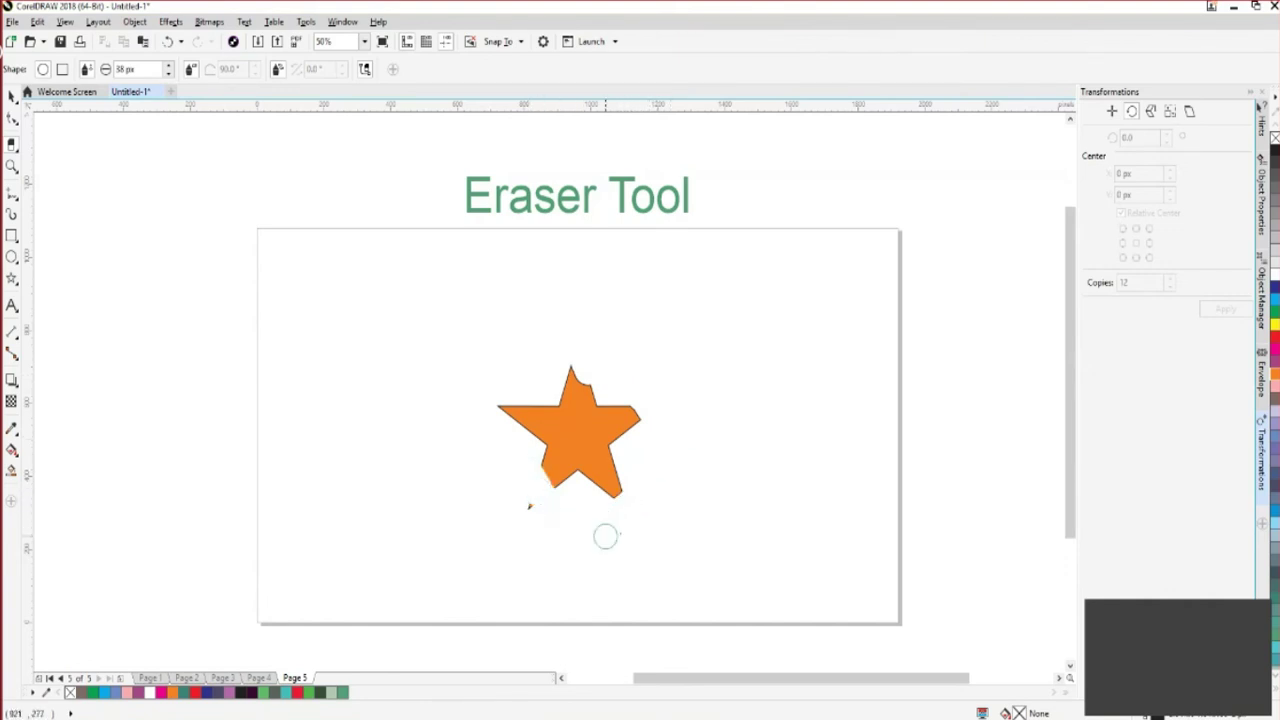
key(ctrl+z)
Try erasing a diagonal band through the middle of the star and undo the stroke
drag(531, 386, 622, 466)
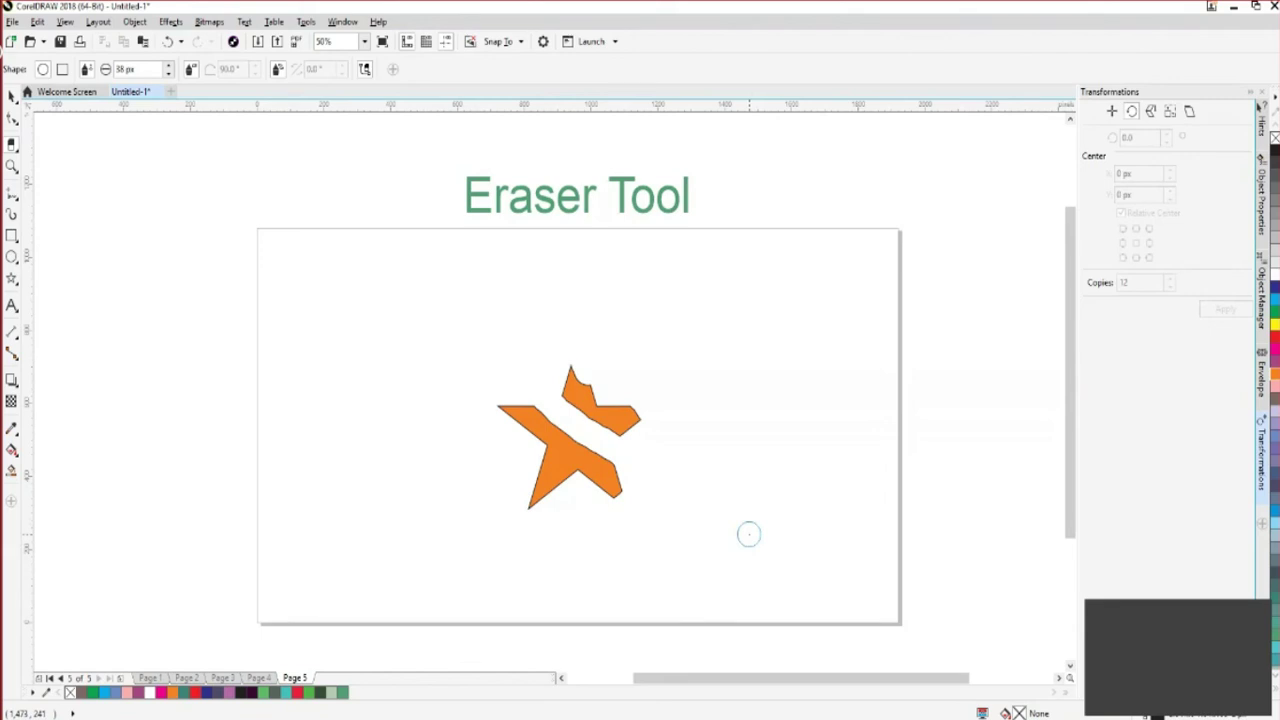
key(ctrl+z)
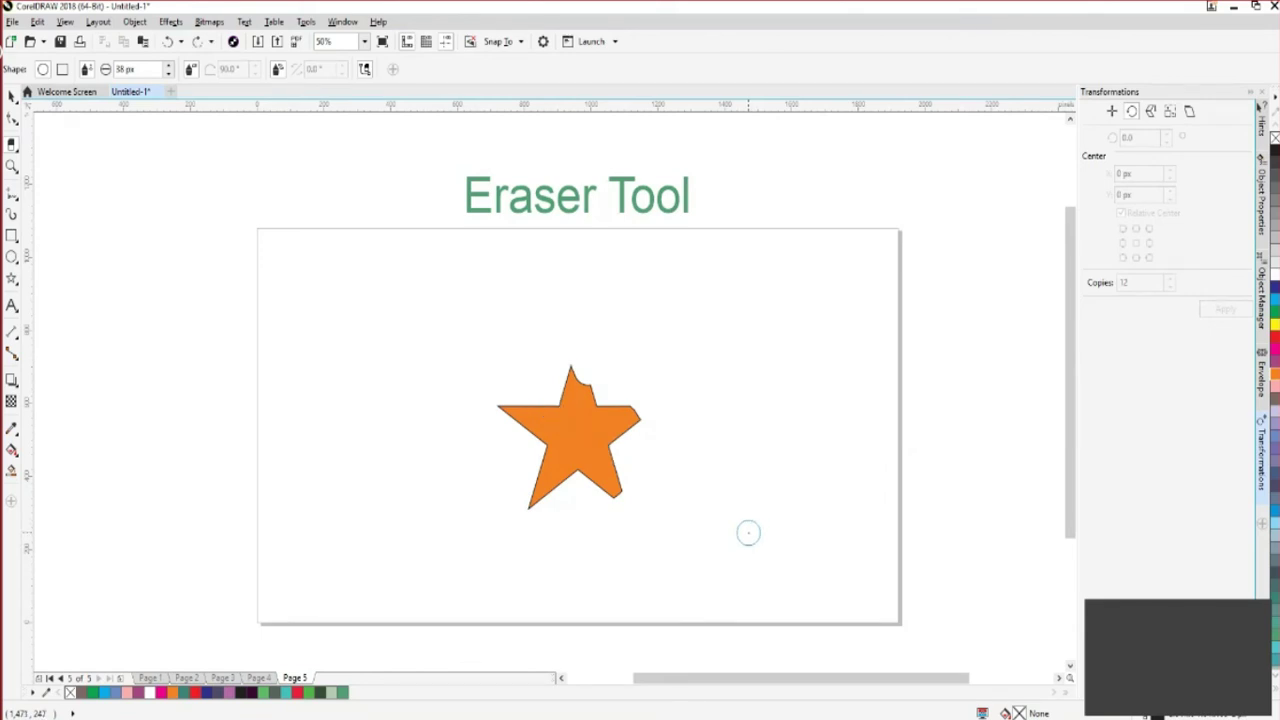
Move the partly erased star to the left edge of the page and deselect it
click(12, 93)
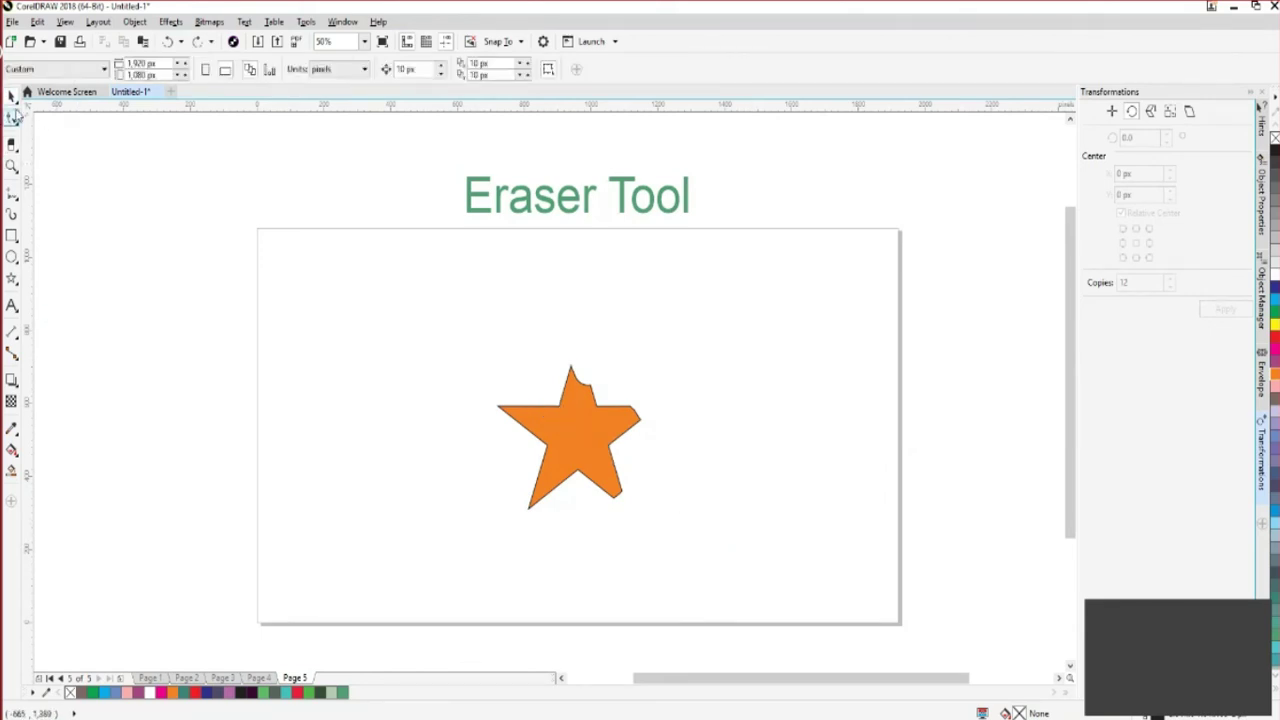
drag(577, 446, 273, 425)
click(460, 457)
Draw a rectangle about 792 by 384 px near the middle of the page and fill it with green
click(12, 236)
drag(426, 337, 694, 481)
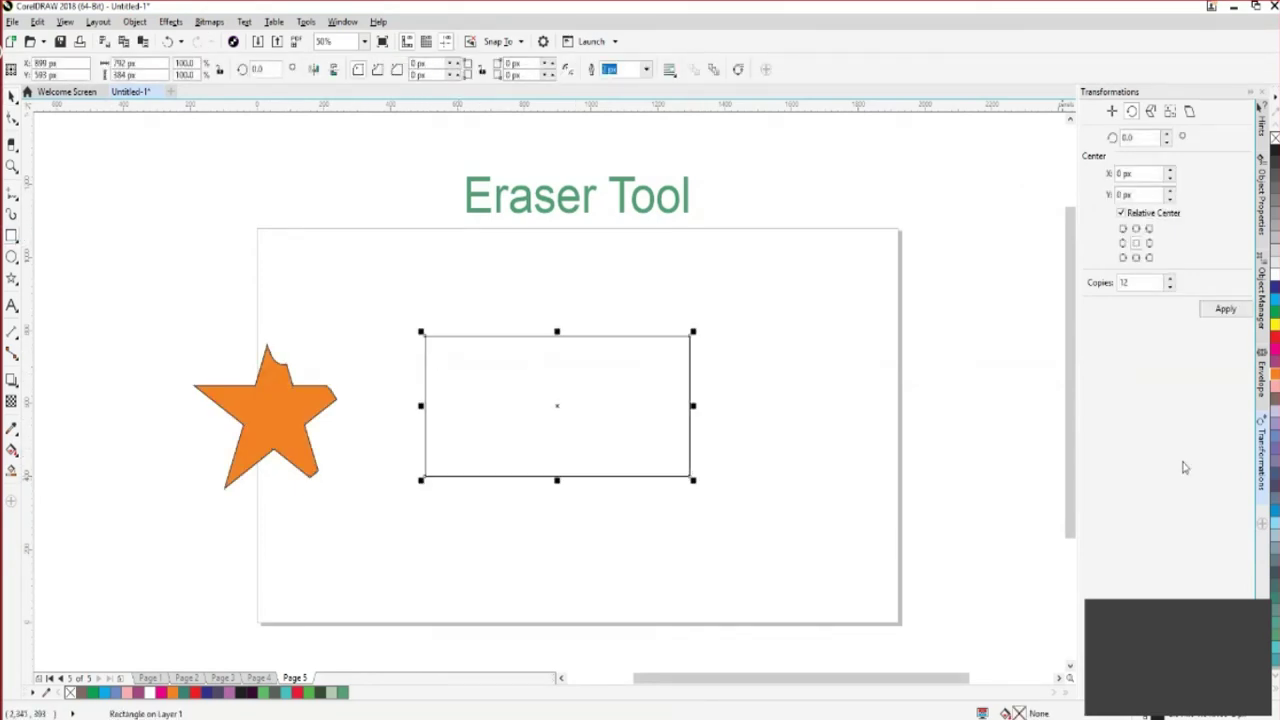
click(1274, 313)
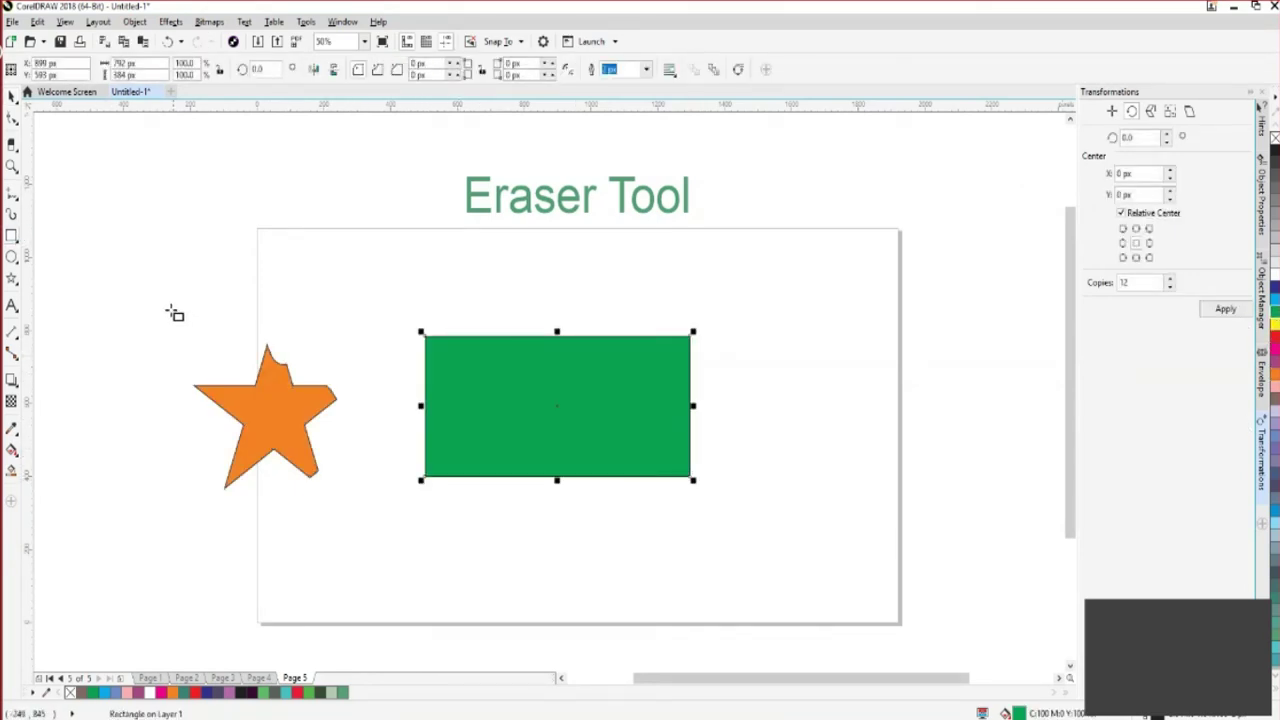
Erase a diagonal band across the green rectangle and move the split shape toward the page's upper left
click(12, 146)
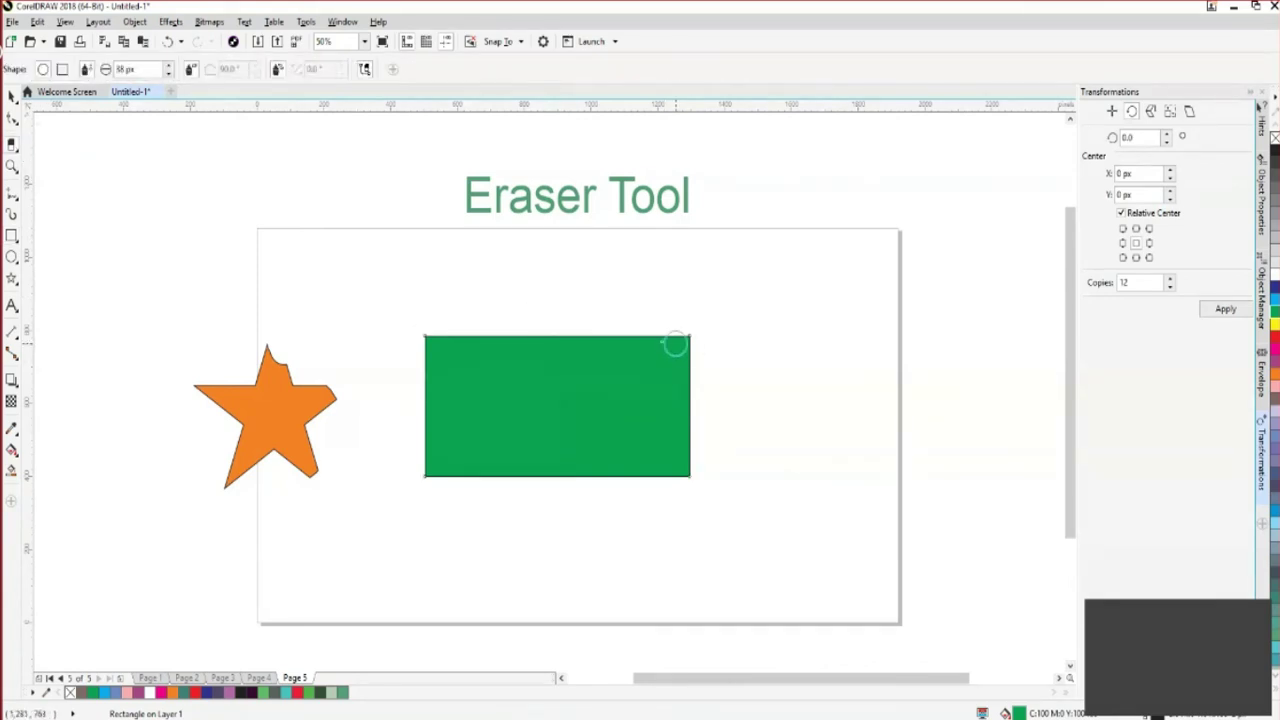
mouse_move(634, 311)
mouse_down()
mouse_move(569, 414)
mouse_move(470, 515)
mouse_up()
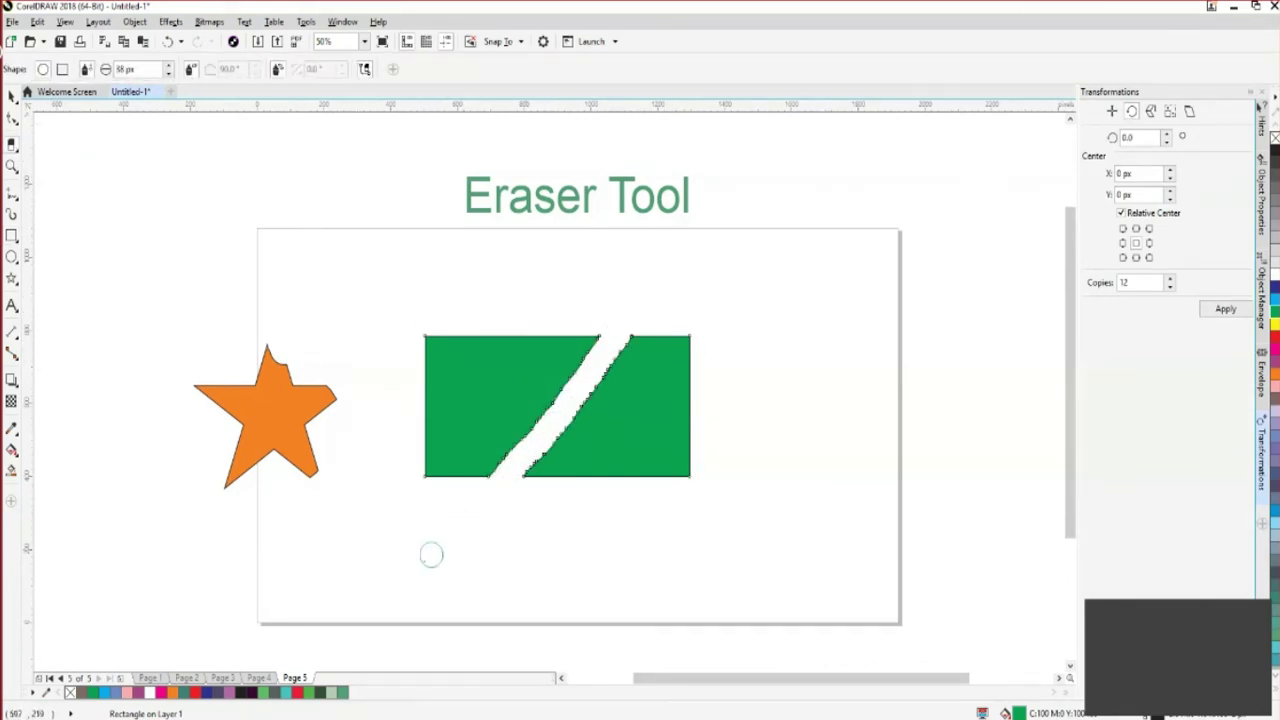
click(12, 94)
mouse_move(606, 462)
mouse_down()
mouse_move(533, 418)
mouse_move(536, 376)
mouse_up()
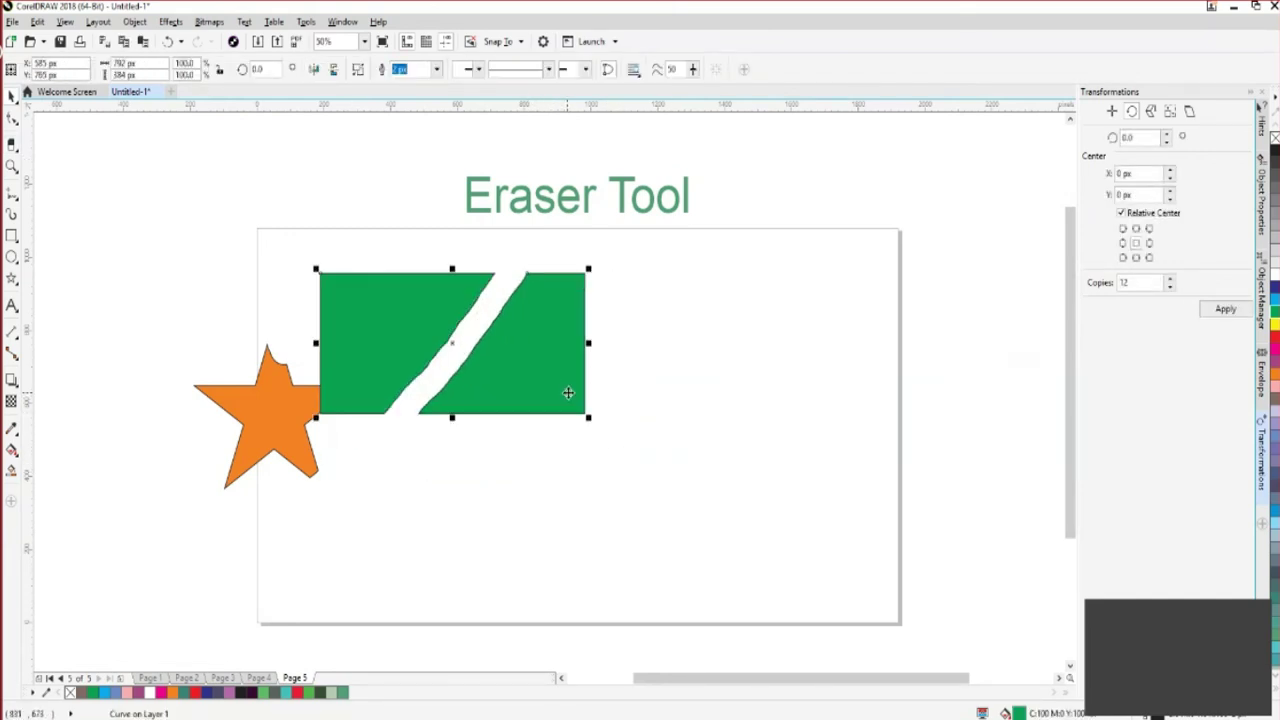
Break the split green curve apart, move its right piece away to the lower right, and undo the move
right_click(562, 358)
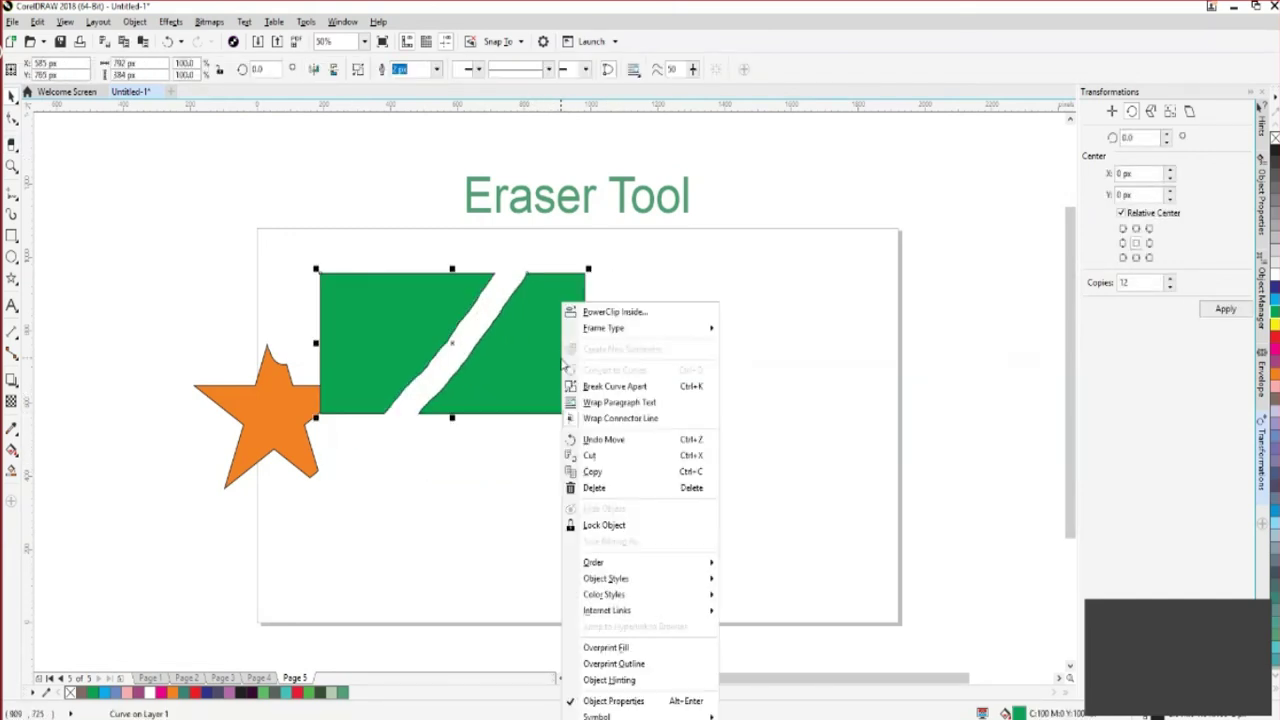
click(630, 388)
click(669, 454)
drag(528, 403, 632, 461)
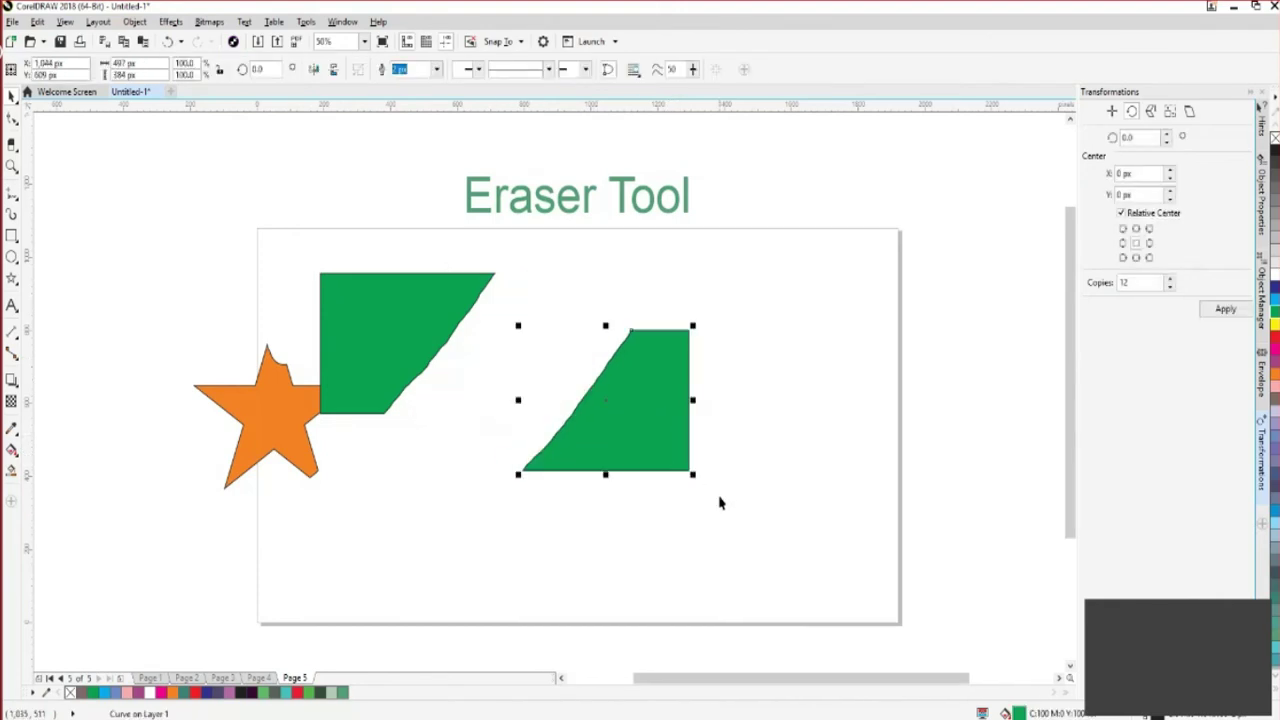
key(ctrl+z)
Move both green pieces together up and to the right, near the top centre of the page
click(406, 357)
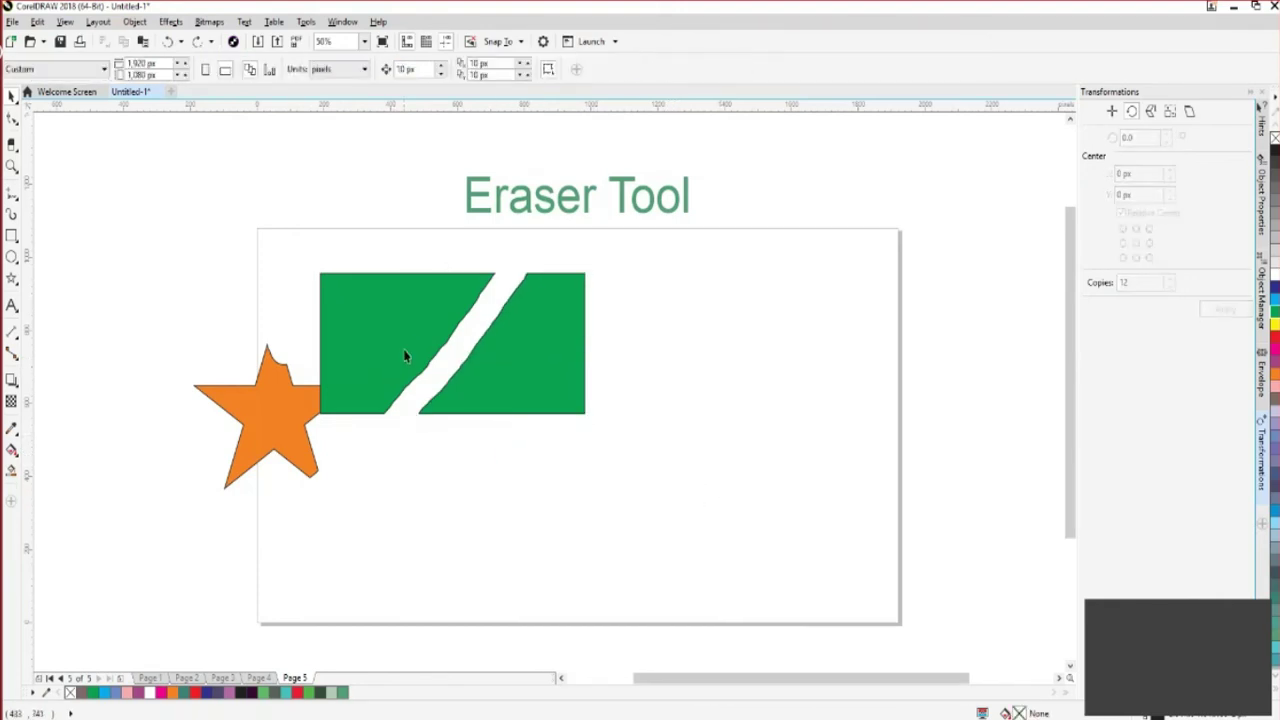
shift+click(558, 386)
drag(554, 386, 680, 371)
click(746, 471)
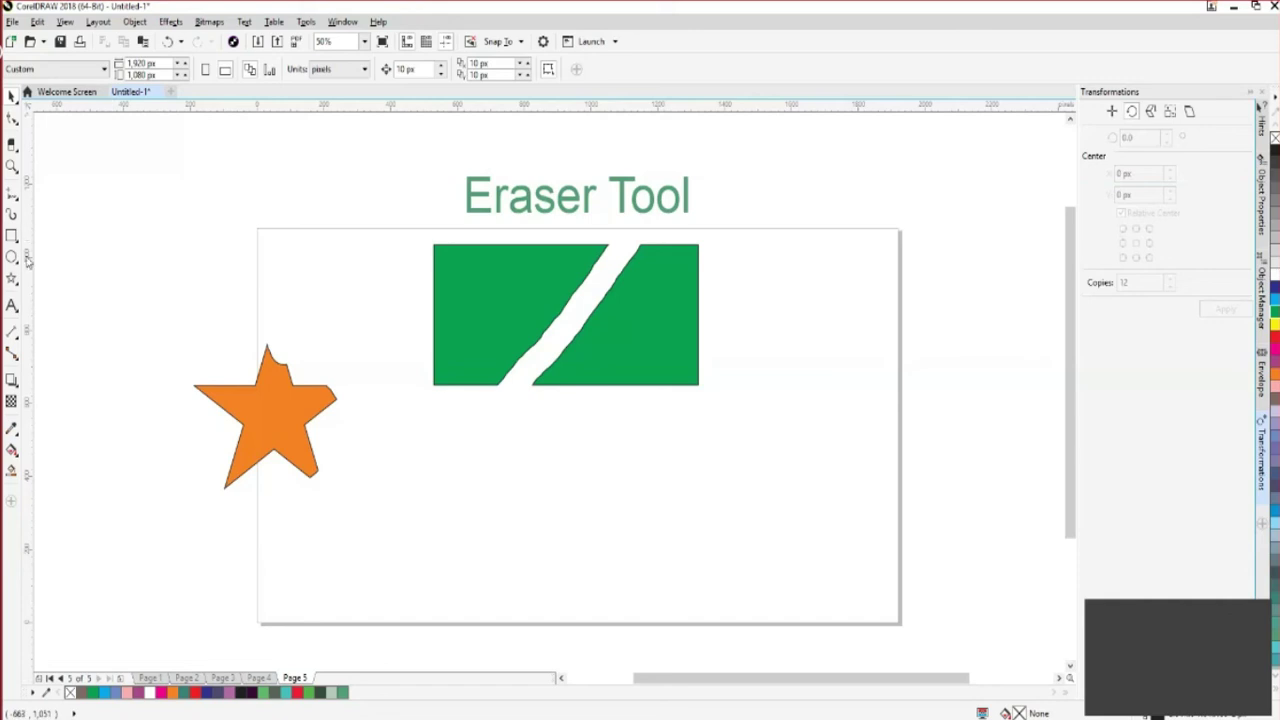
Draw a horizontal 2-point line about 1,165 px long below the green pieces and set its outline width to 20 px
click(13, 196)
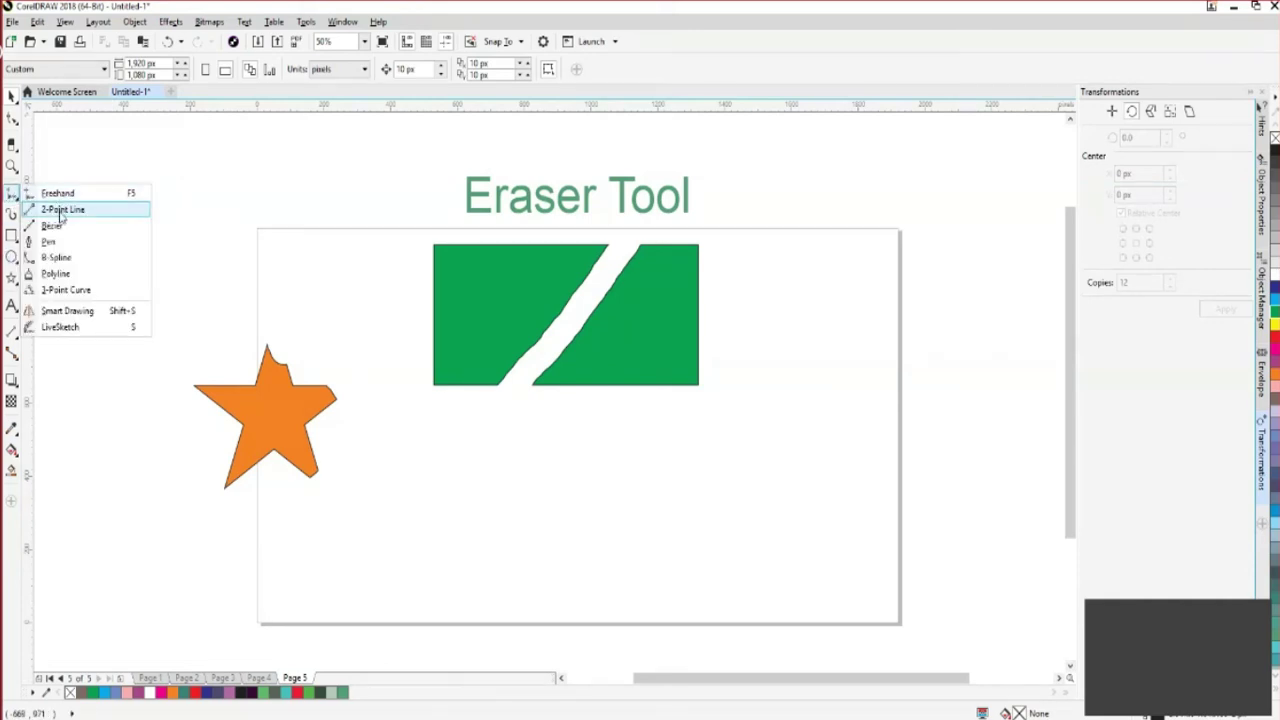
click(62, 210)
drag(398, 476, 798, 476)
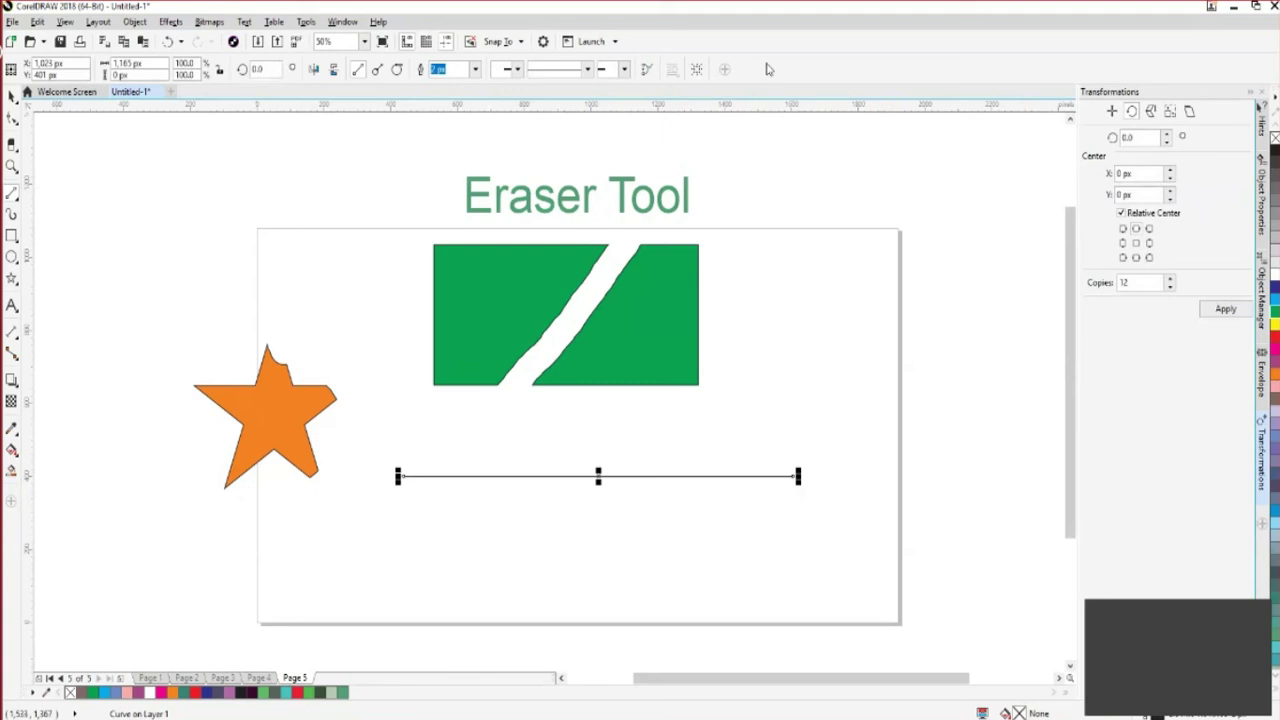
click(476, 69)
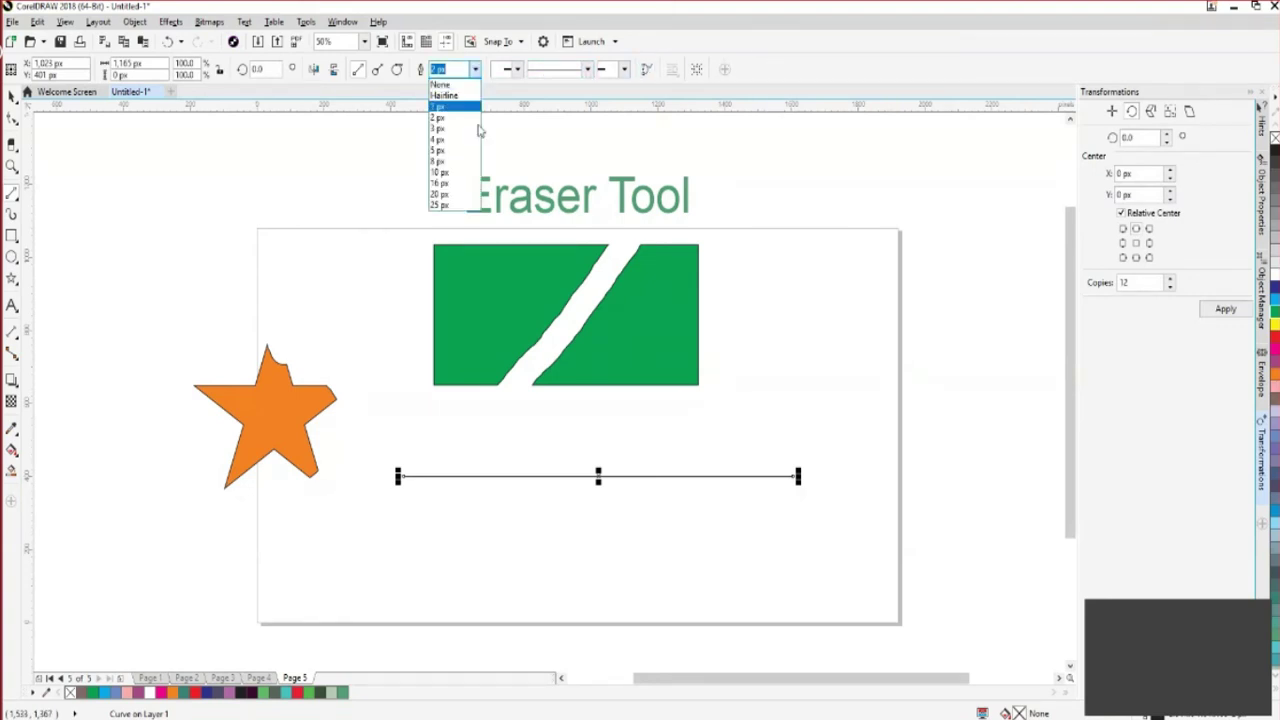
click(440, 193)
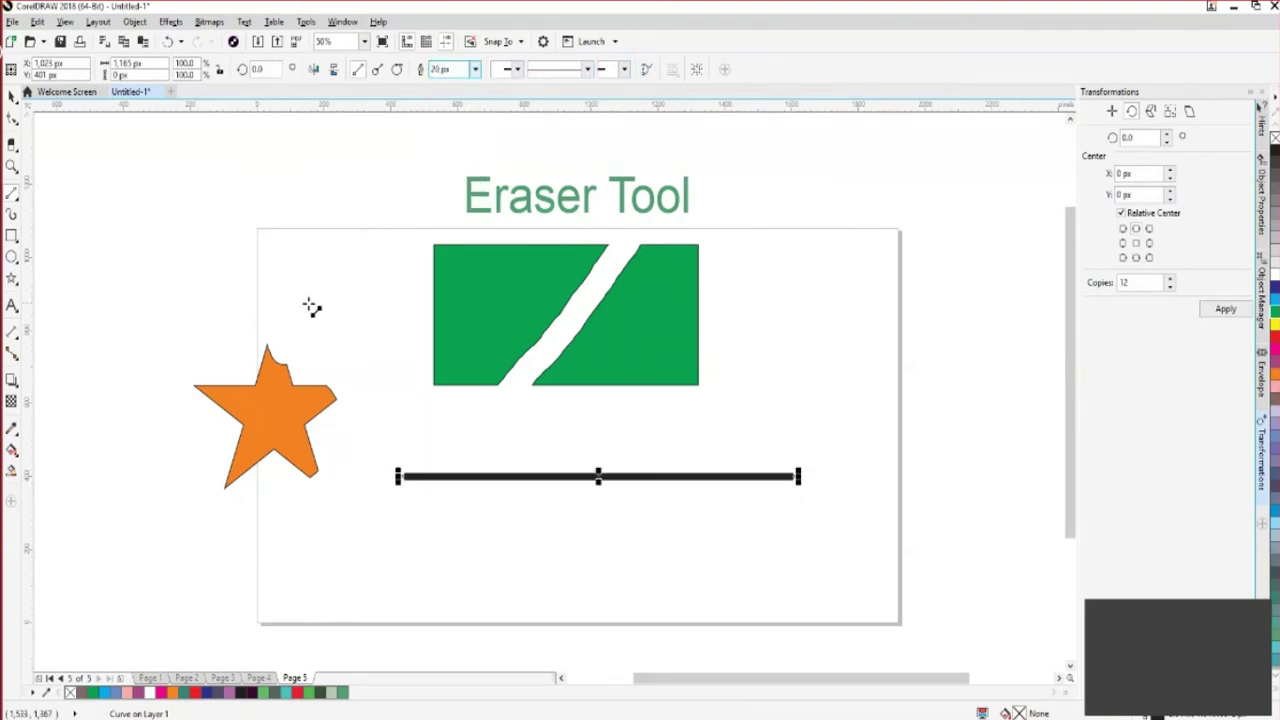
Move the thick black line slightly up and to the left, and deselect it
click(13, 96)
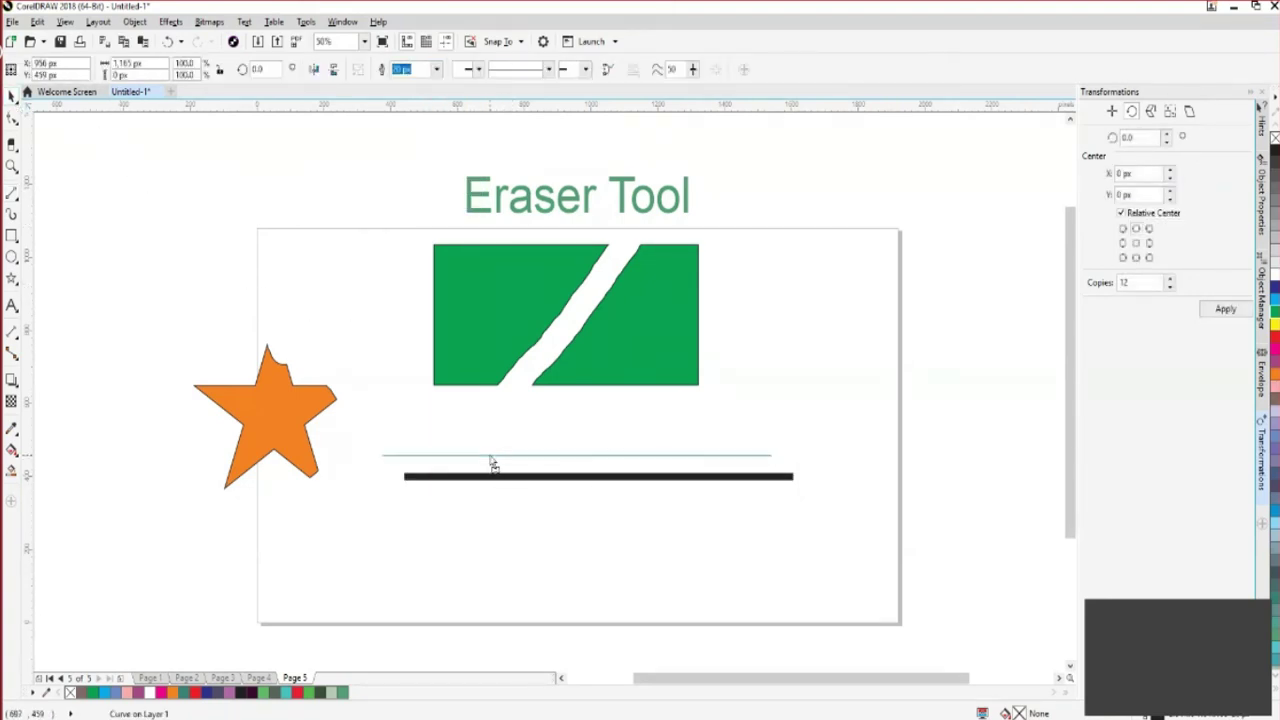
drag(493, 463, 494, 464)
click(760, 474)
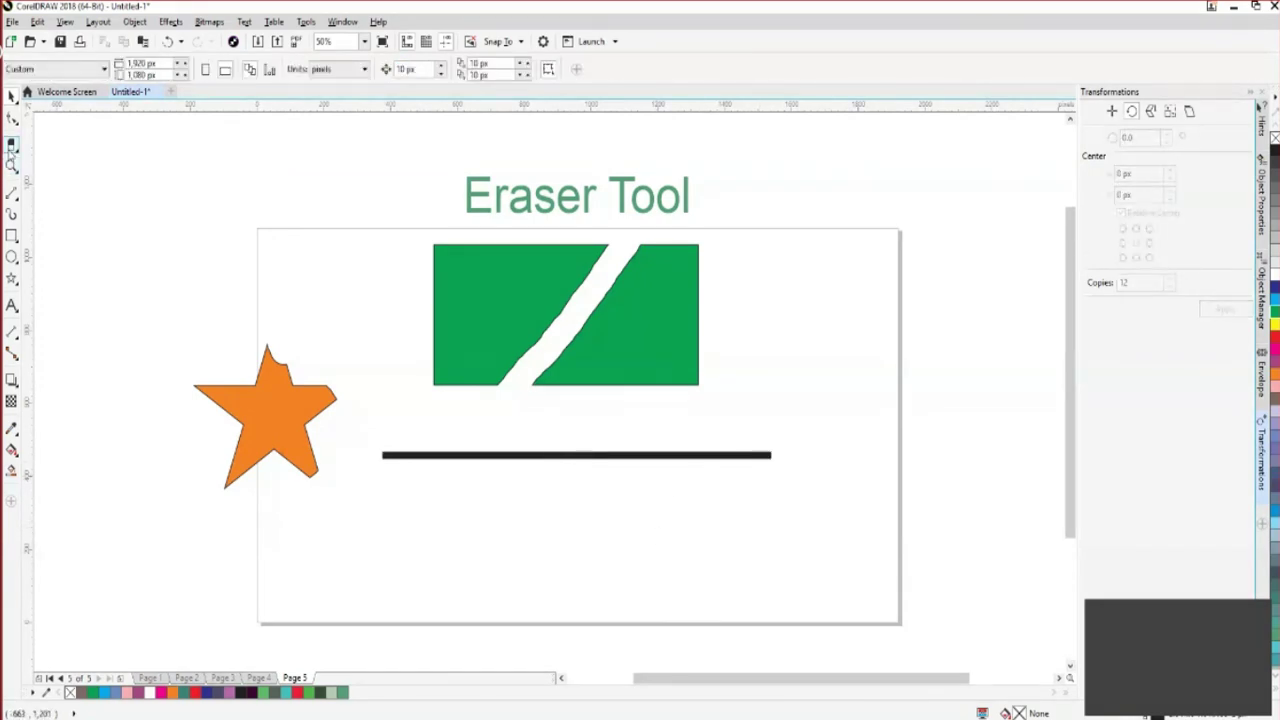
Erase the right end portion of the black line with the Eraser tool
click(12, 145)
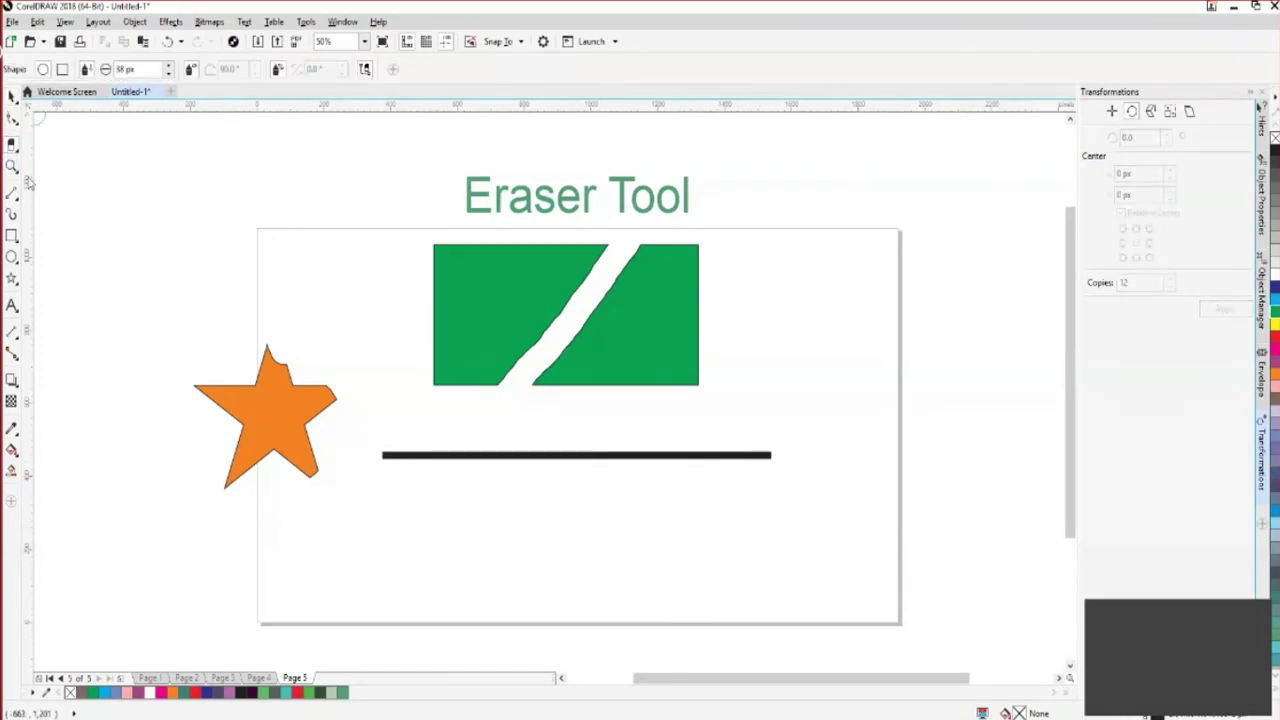
double_click(664, 453)
drag(677, 457, 772, 456)
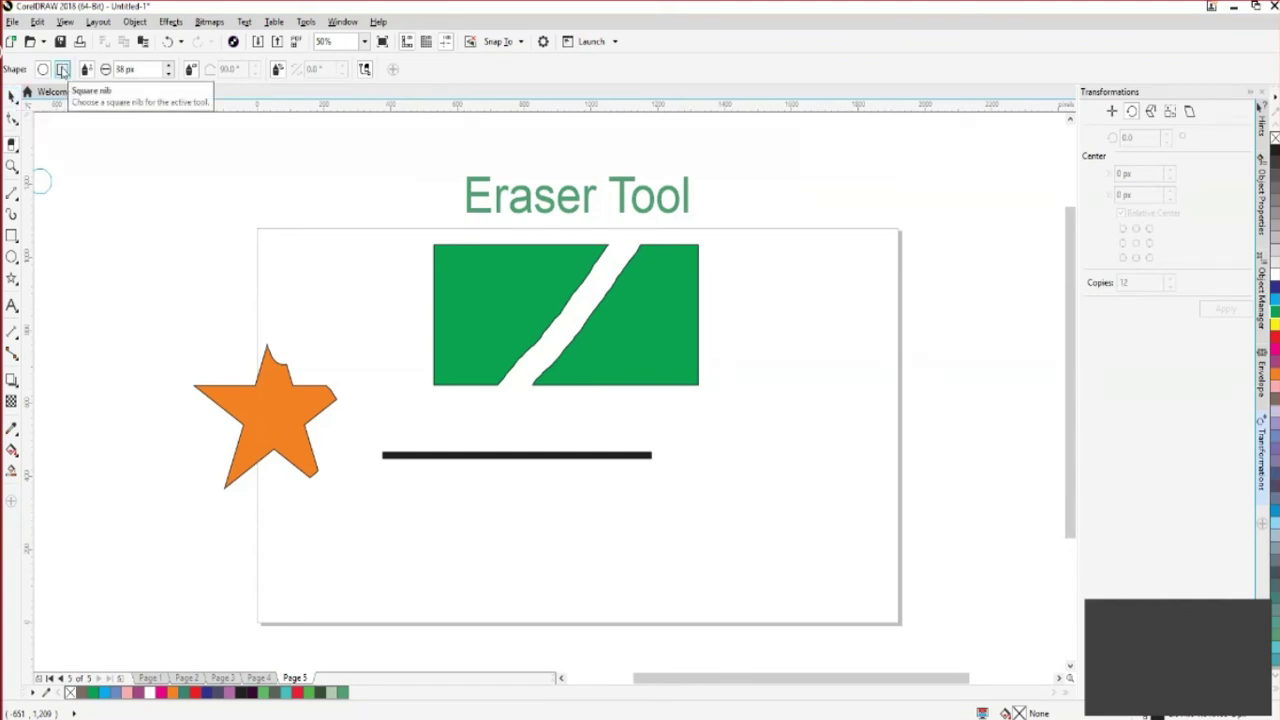
Set the eraser to a square nib, cut a gap in the middle of the black line and erase its right segment
click(62, 70)
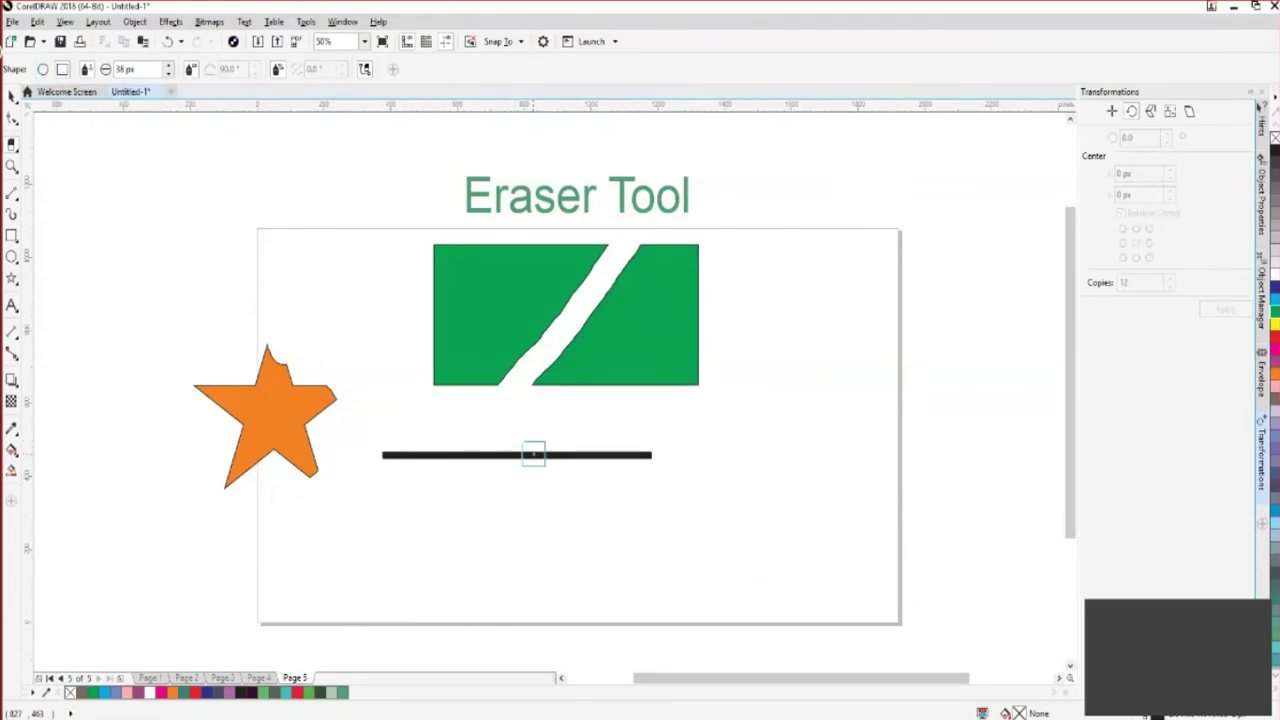
click(520, 454)
key(ctrl+z)
click(531, 454)
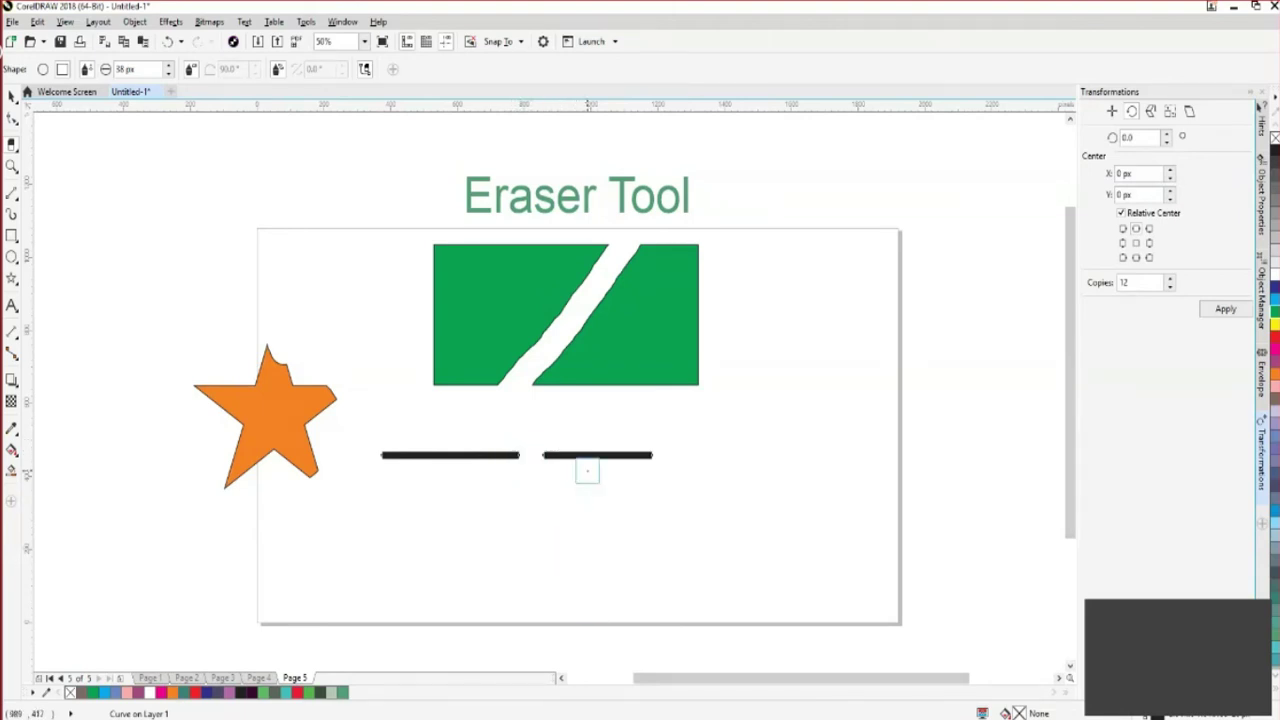
drag(546, 455, 673, 459)
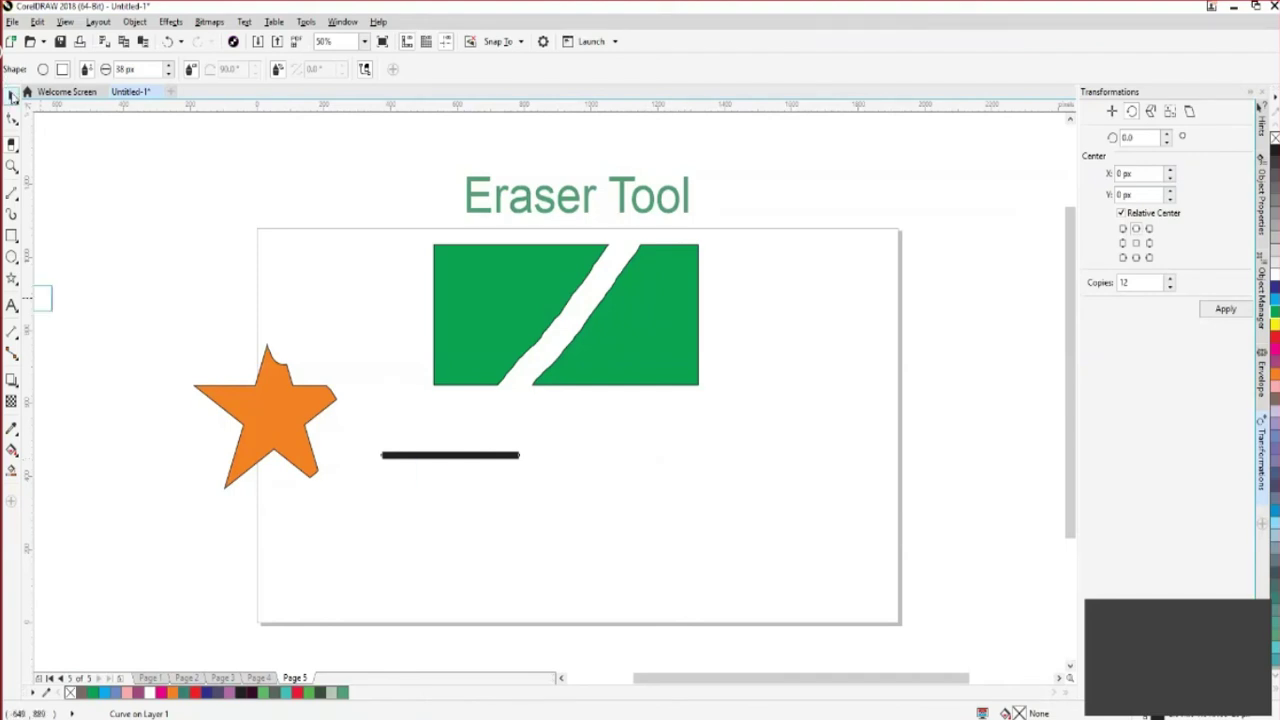
Enable pen tilt for the Eraser tool and erase the right part of the remaining black line
click(12, 96)
click(12, 145)
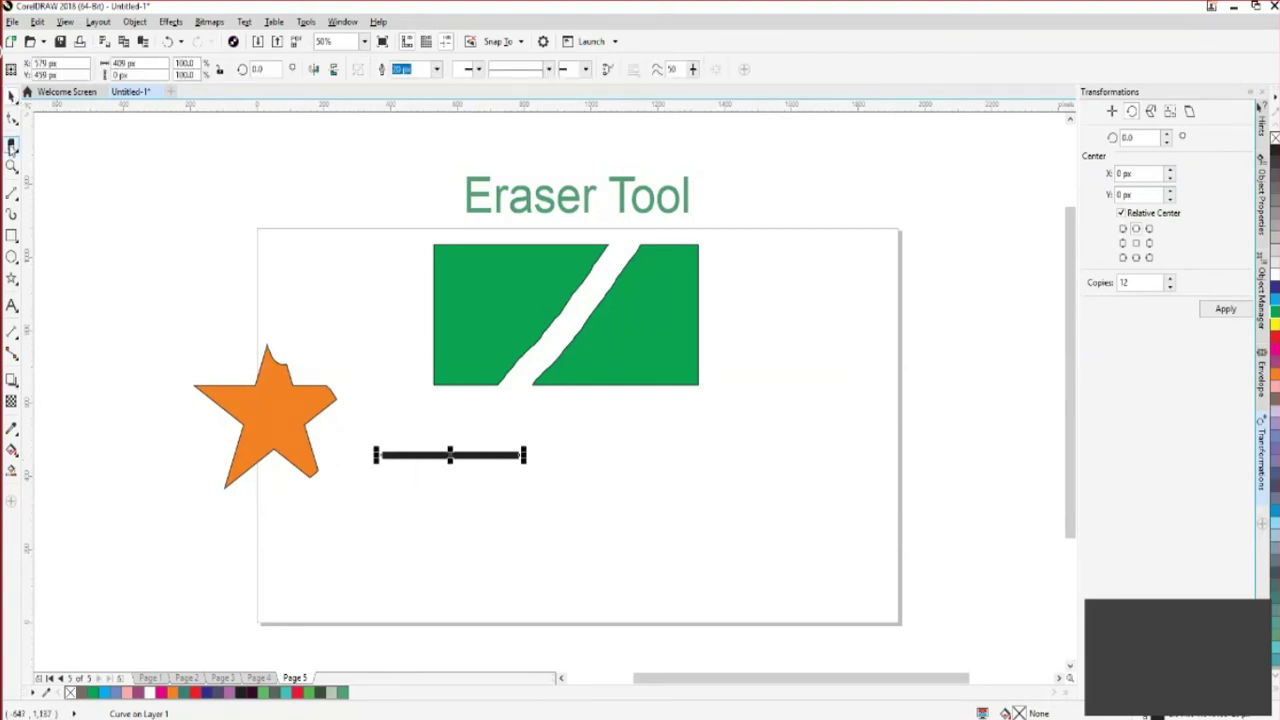
click(42, 198)
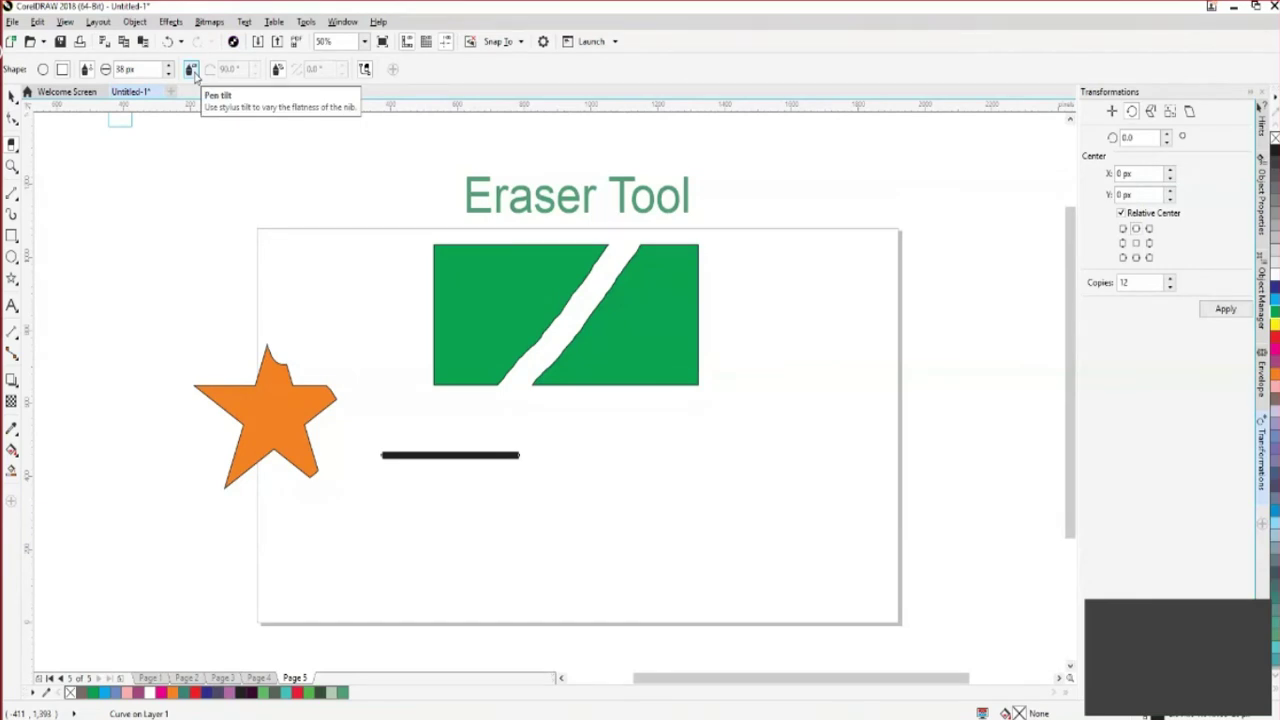
click(191, 70)
drag(531, 474, 477, 457)
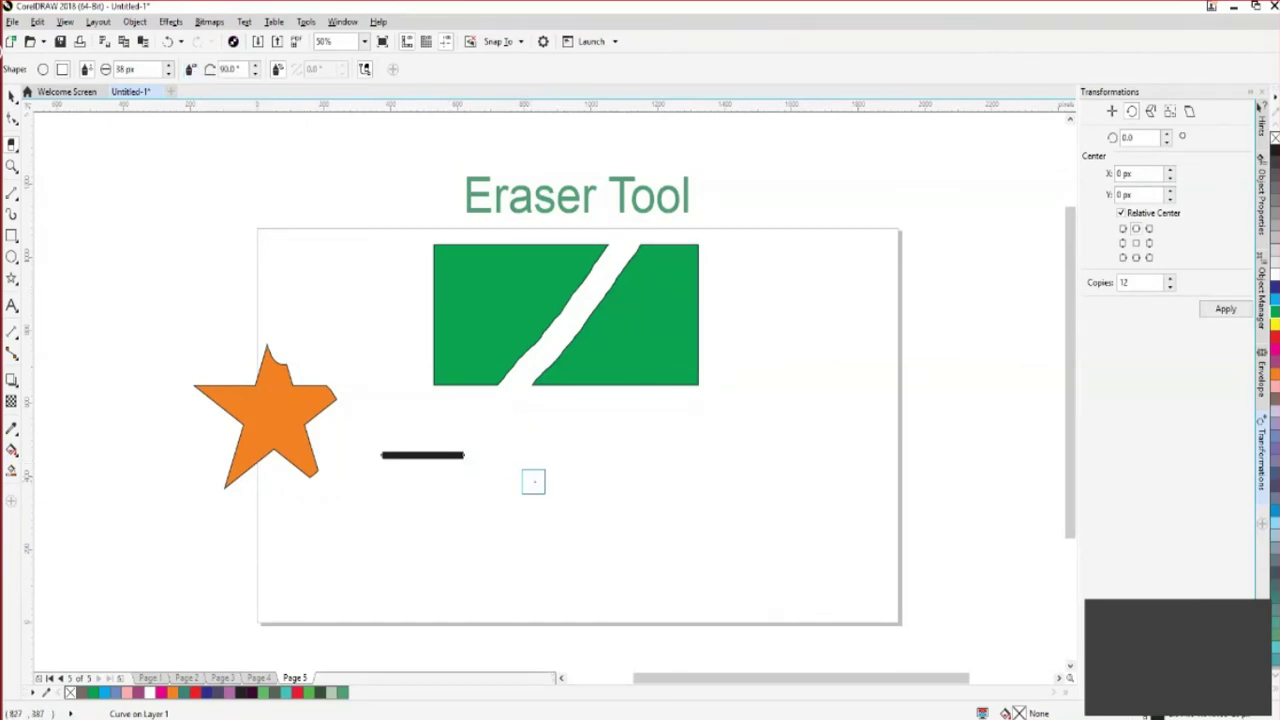
Undo the erasures on the black line's right end and move the line beneath the green rectangle
key(ctrl+z)
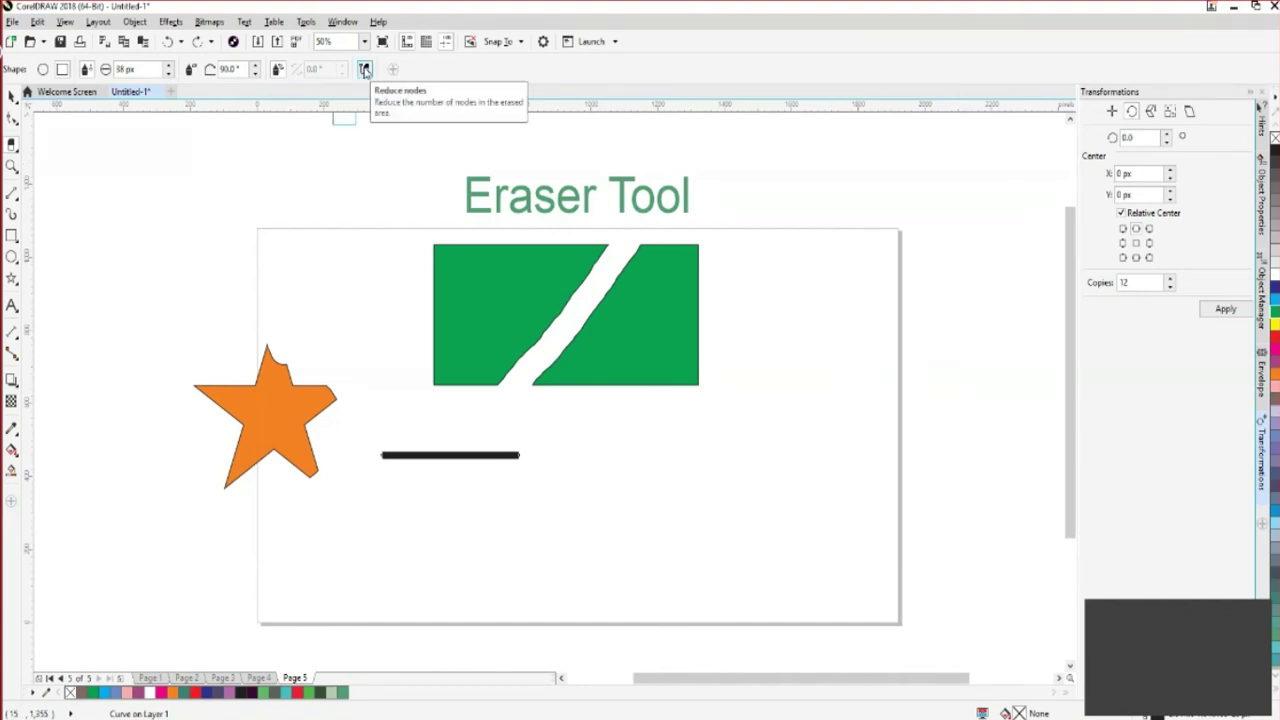
drag(512, 462, 537, 457)
key(ctrl+z)
click(12, 95)
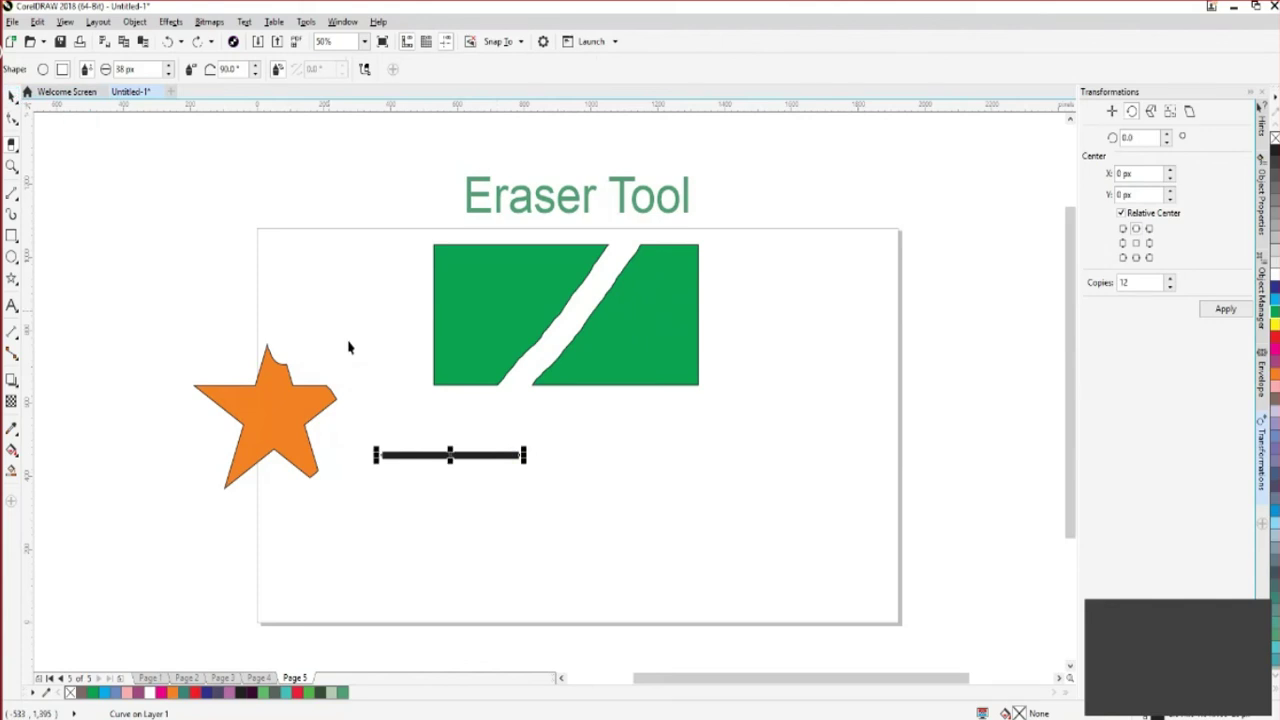
drag(495, 455, 591, 452)
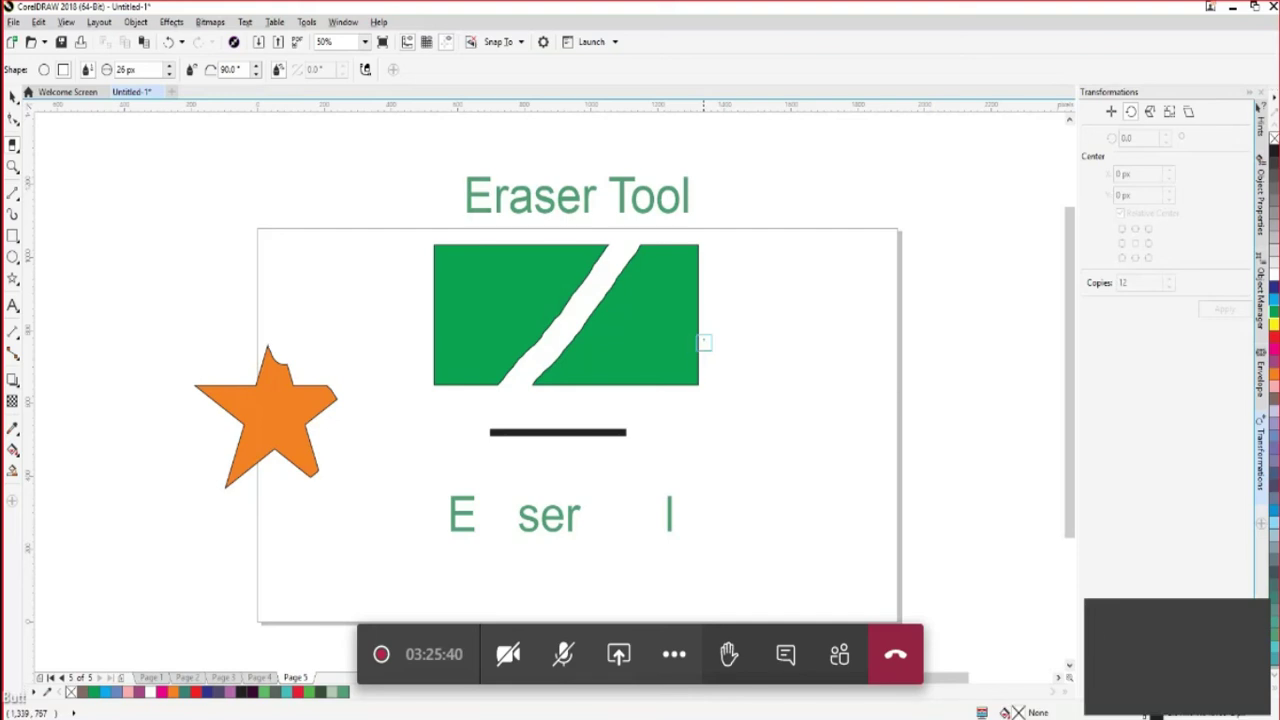
Erase the green rectangle's lower-right corner and the orange star's right tip with the square eraser nib
drag(700, 343, 683, 409)
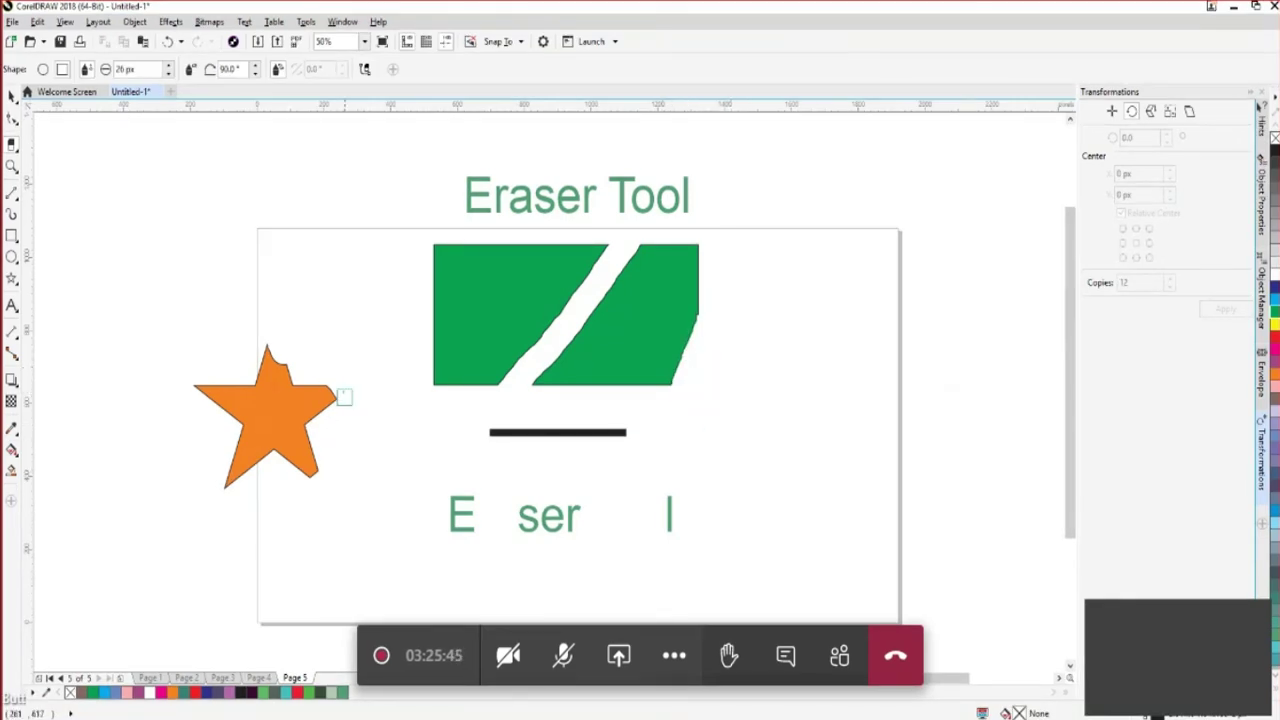
drag(329, 384, 340, 402)
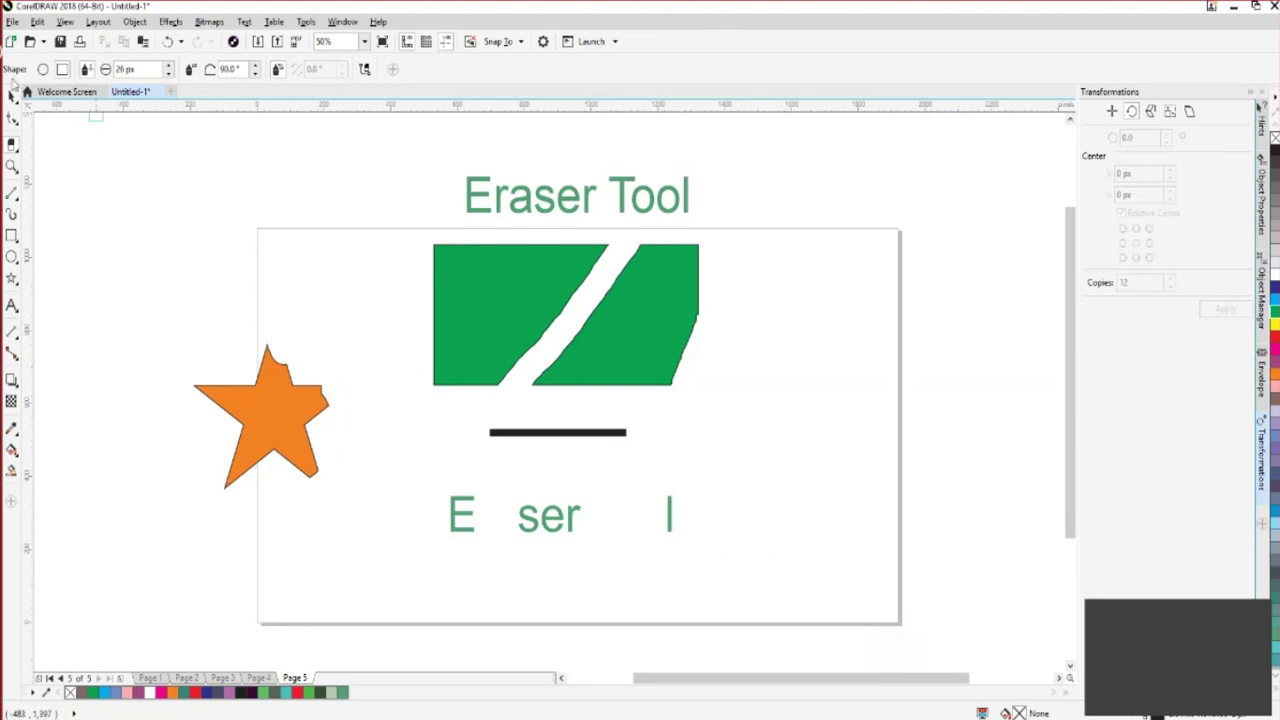
Move the "Eraser Tool" title below the partly erased green text on the page and recolour it red
click(12, 96)
scroll(1064, 465, down, 1)
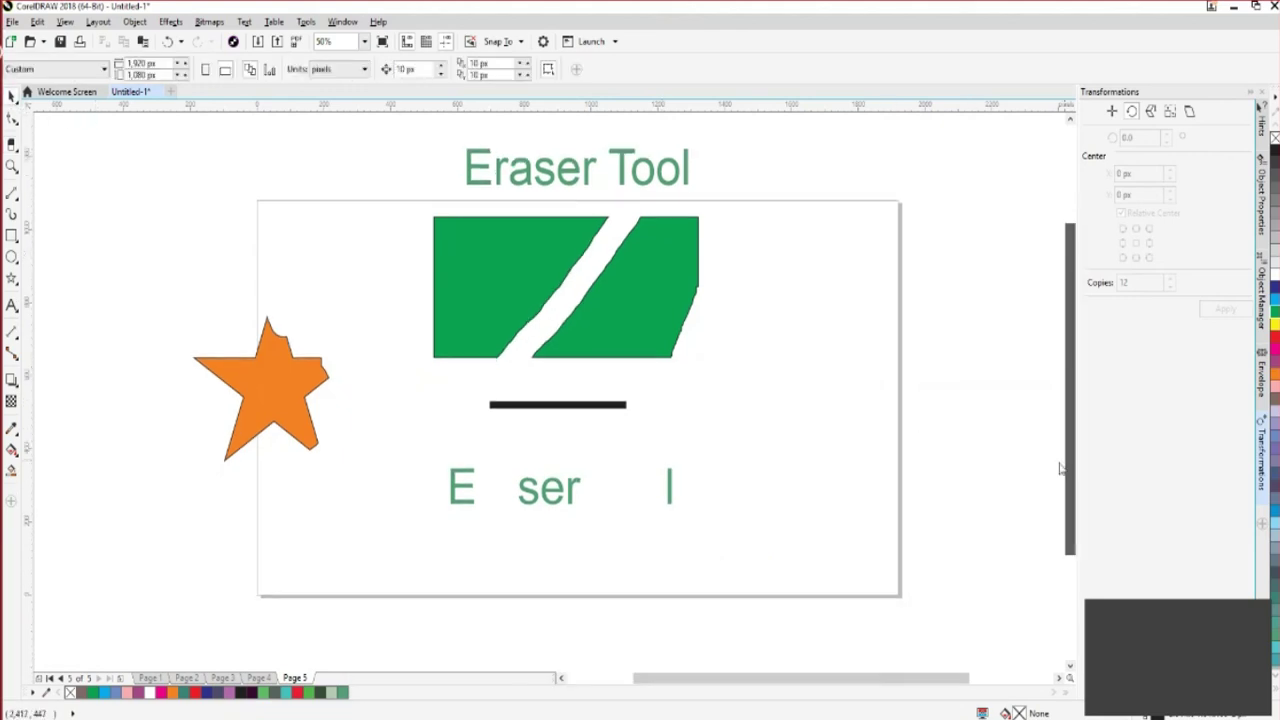
click(571, 180)
mouse_move(571, 180)
mouse_down()
mouse_move(557, 571)
mouse_move(537, 566)
mouse_move(553, 564)
mouse_up()
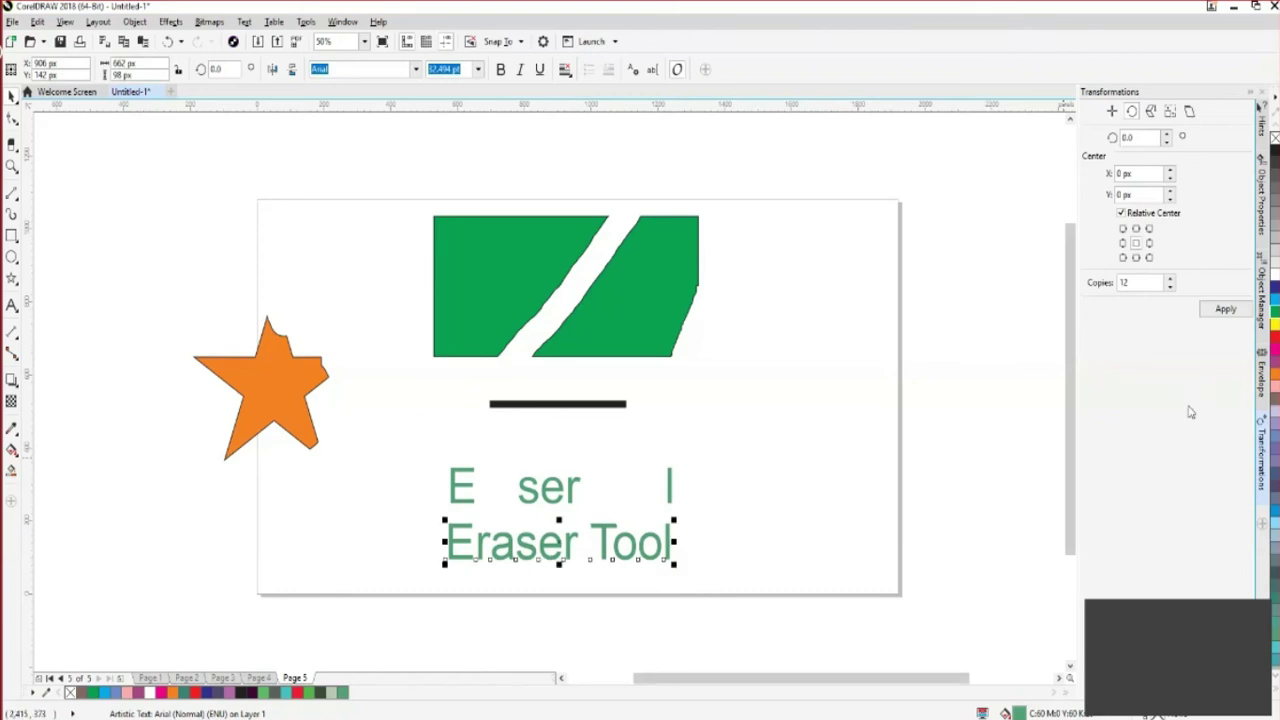
click(1274, 336)
click(766, 526)
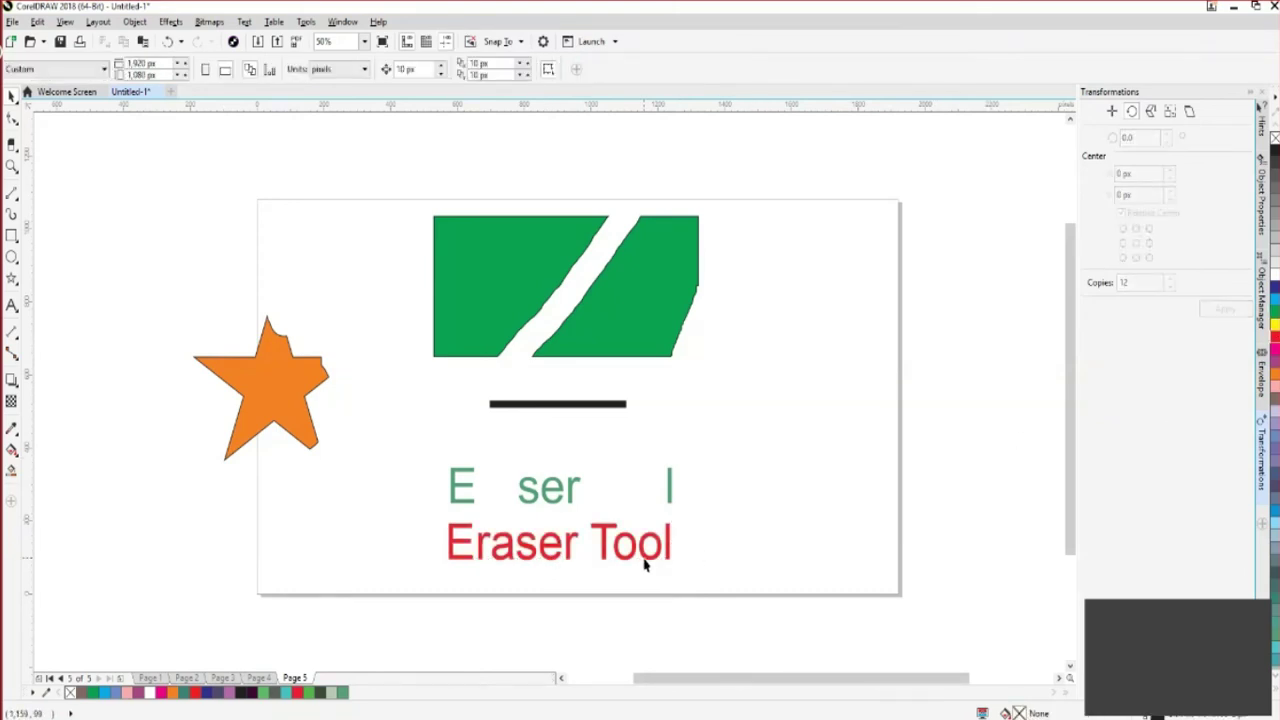
Set the Eraser tool to a round nib and erase the first "o" of "Tool" in the red text
click(12, 147)
click(46, 199)
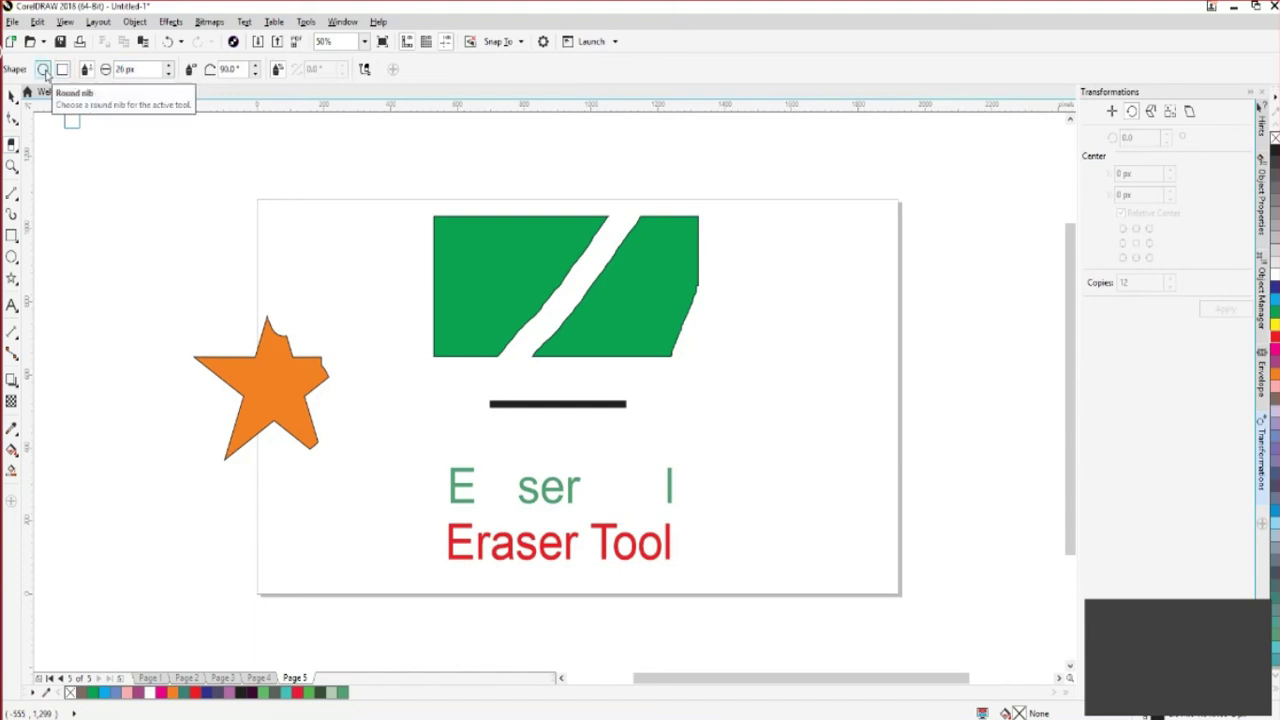
click(63, 70)
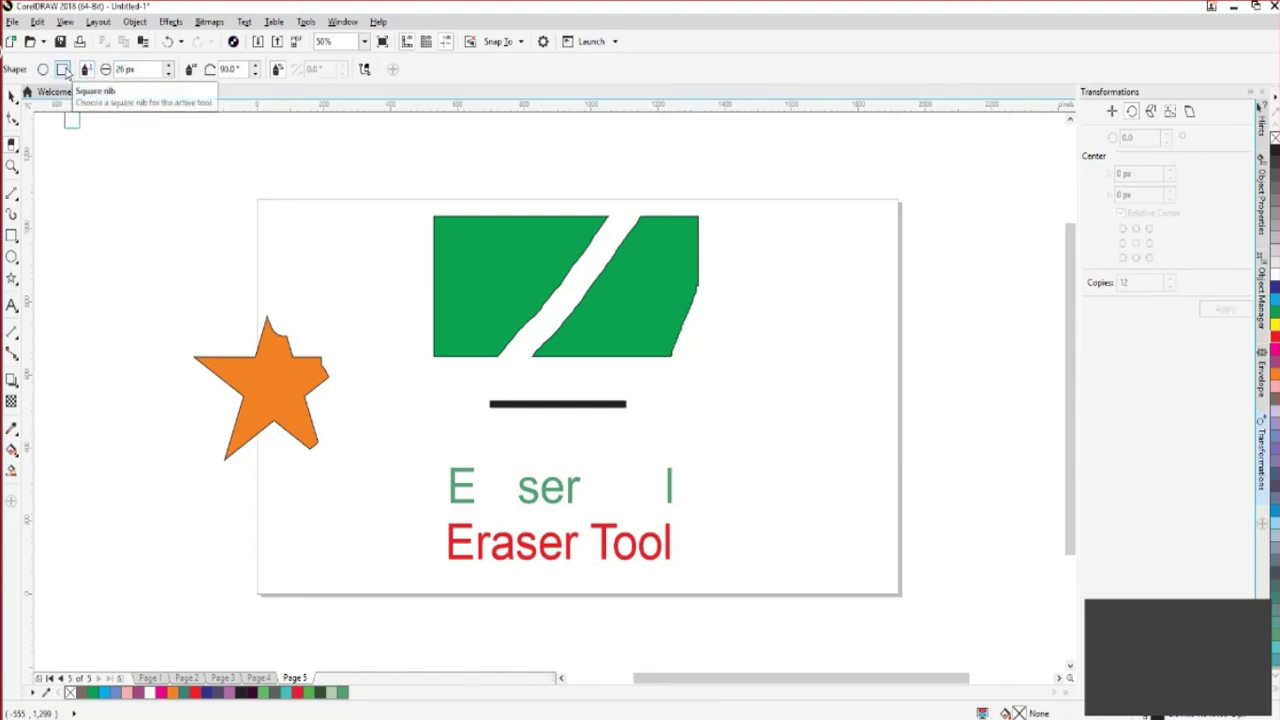
click(43, 69)
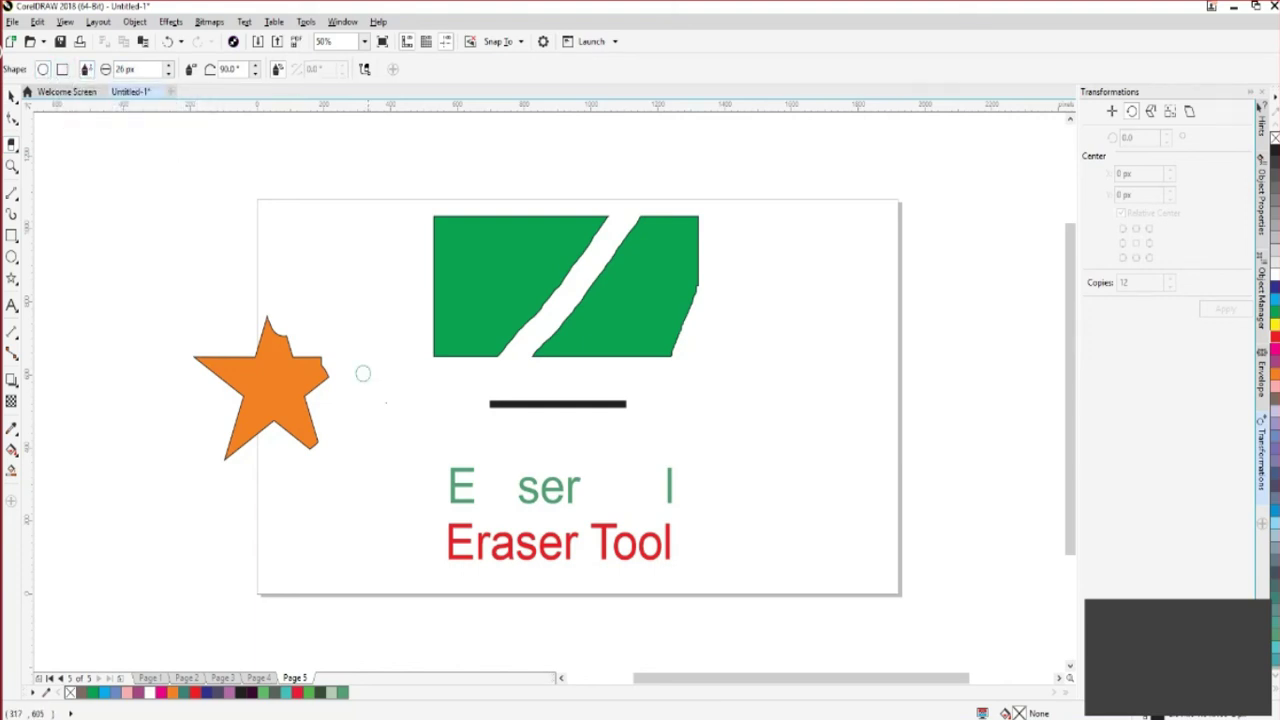
click(620, 548)
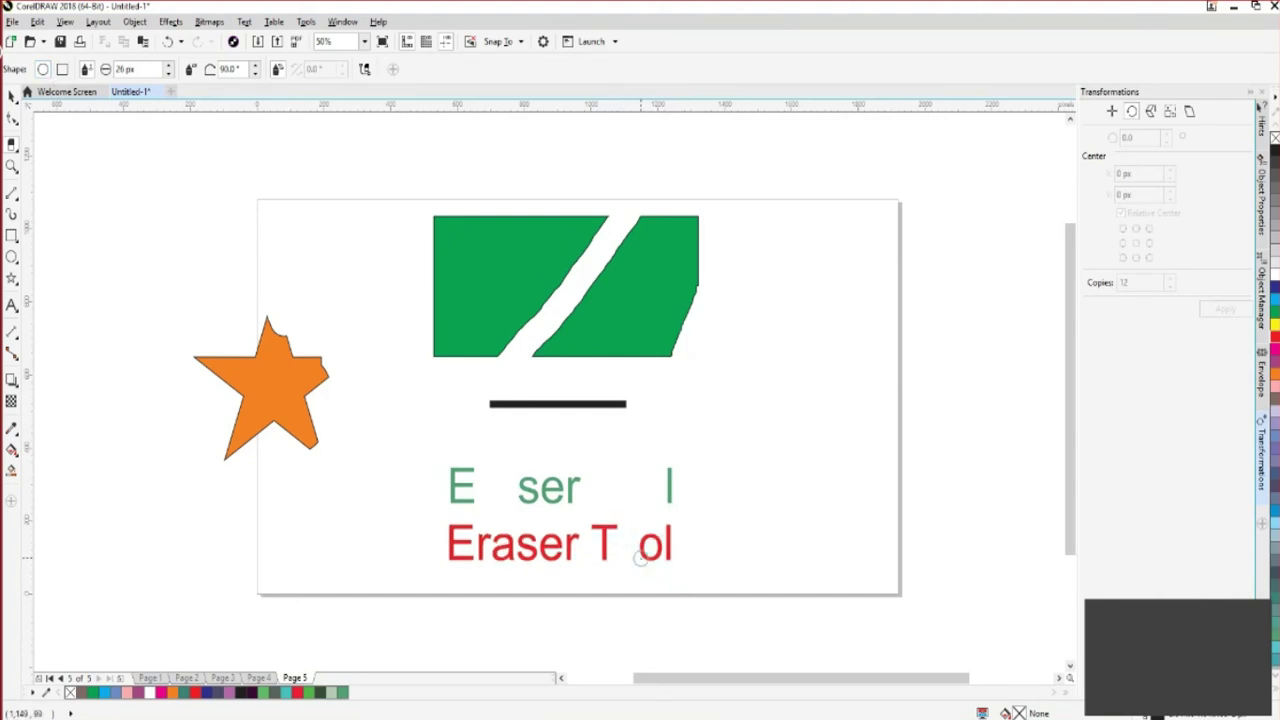
Set the eraser to a square nib and erase the second "o", the "a" and the "T" from the red text
click(62, 70)
click(648, 546)
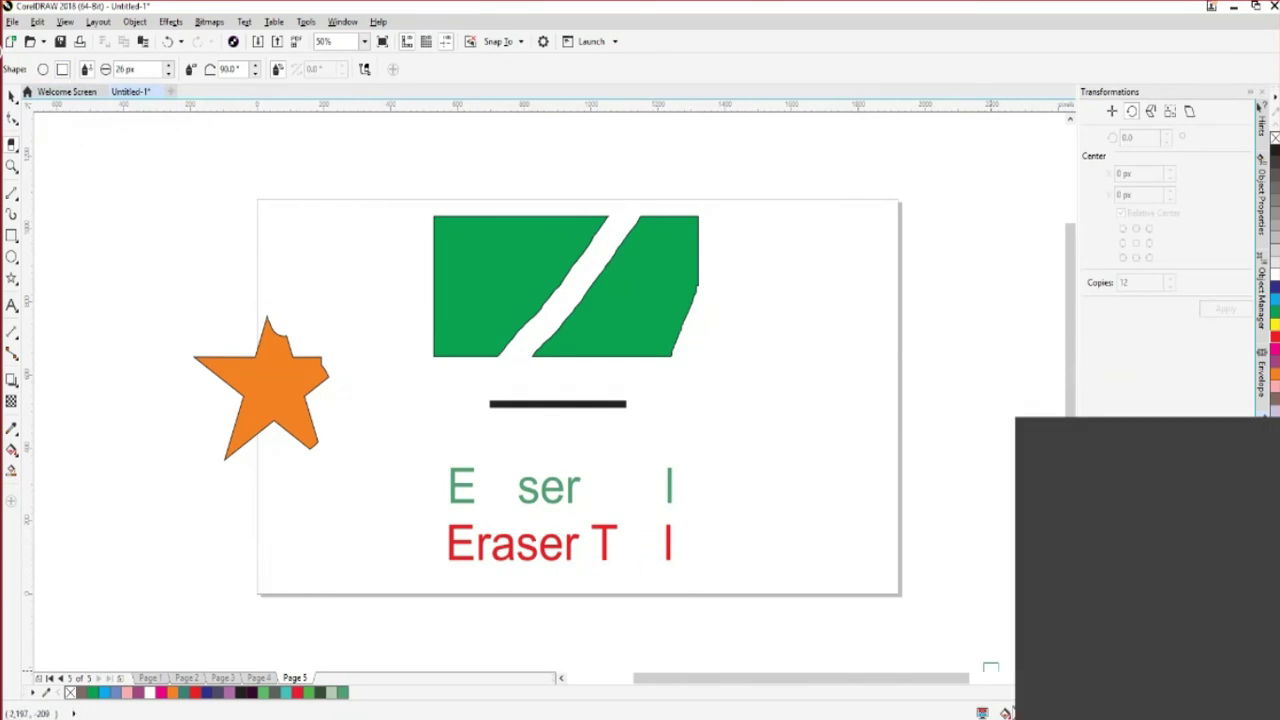
drag(501, 537, 500, 563)
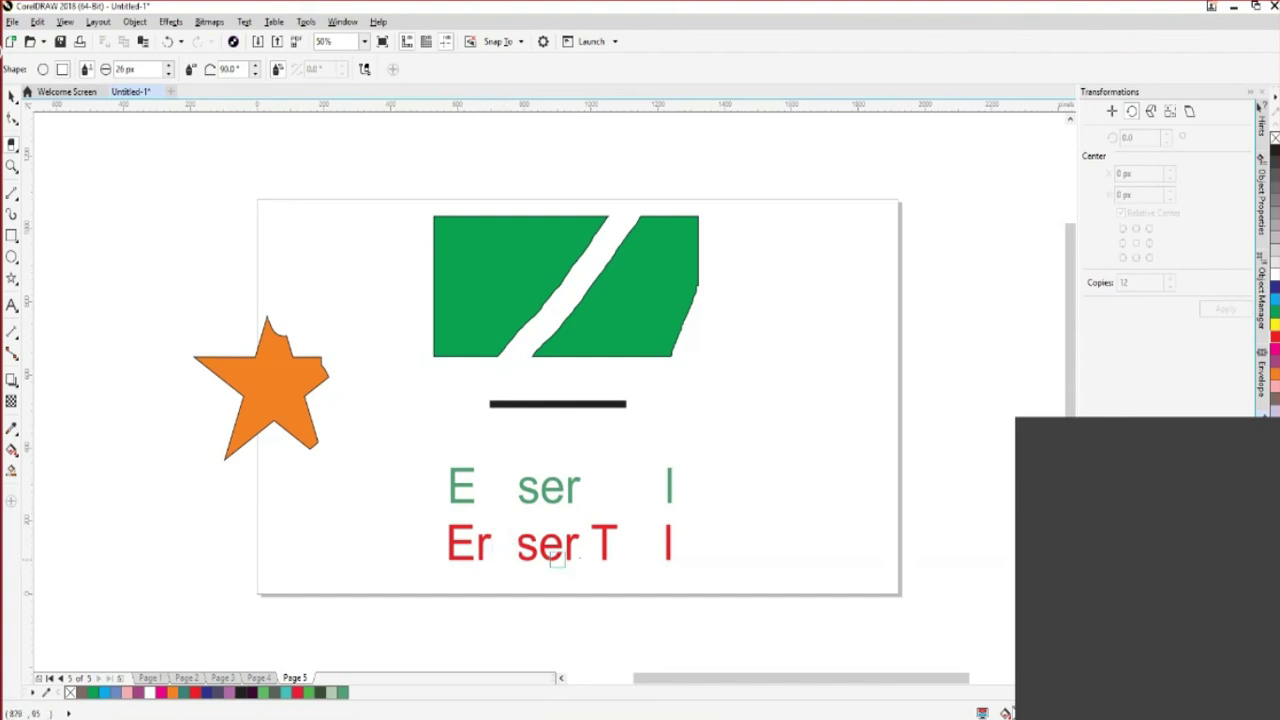
mouse_move(604, 538)
mouse_down()
mouse_move(614, 528)
mouse_move(600, 564)
mouse_up()
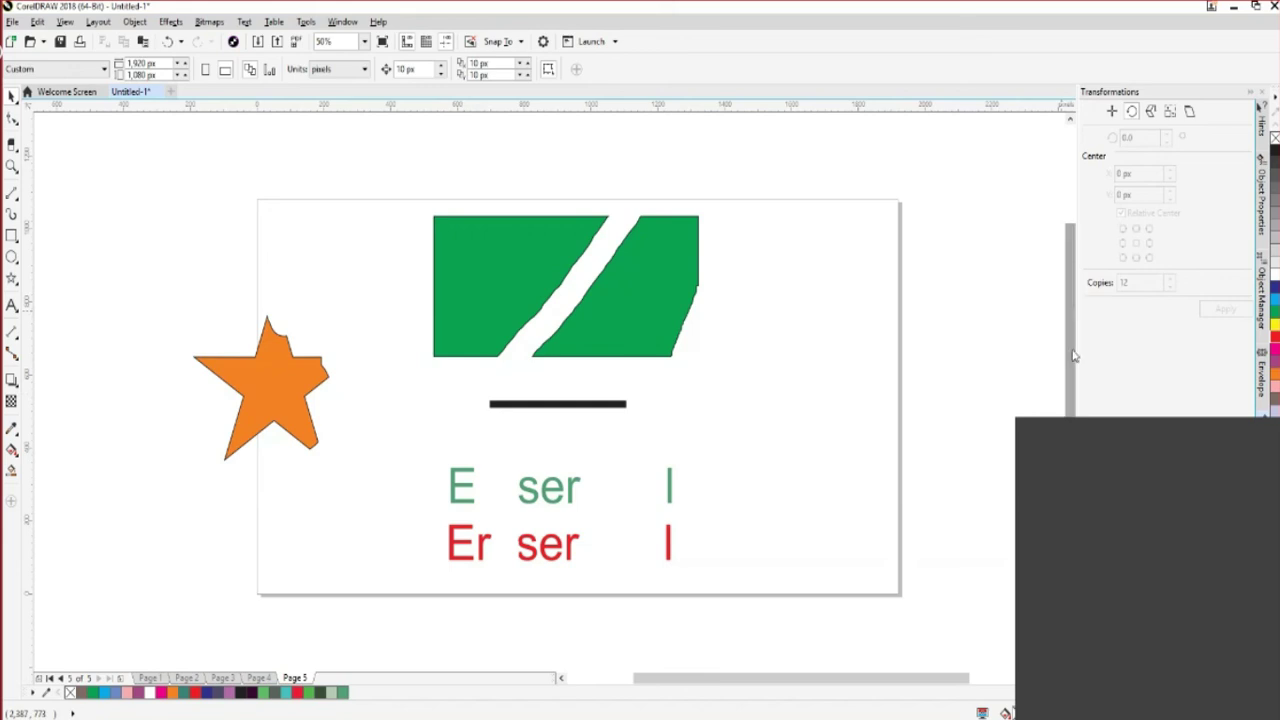
Undo the letter erasures on the red "Eraser Tool" text
key(ctrl+z)
key(ctrl+z)
key(ctrl+z)
key(ctrl+z)
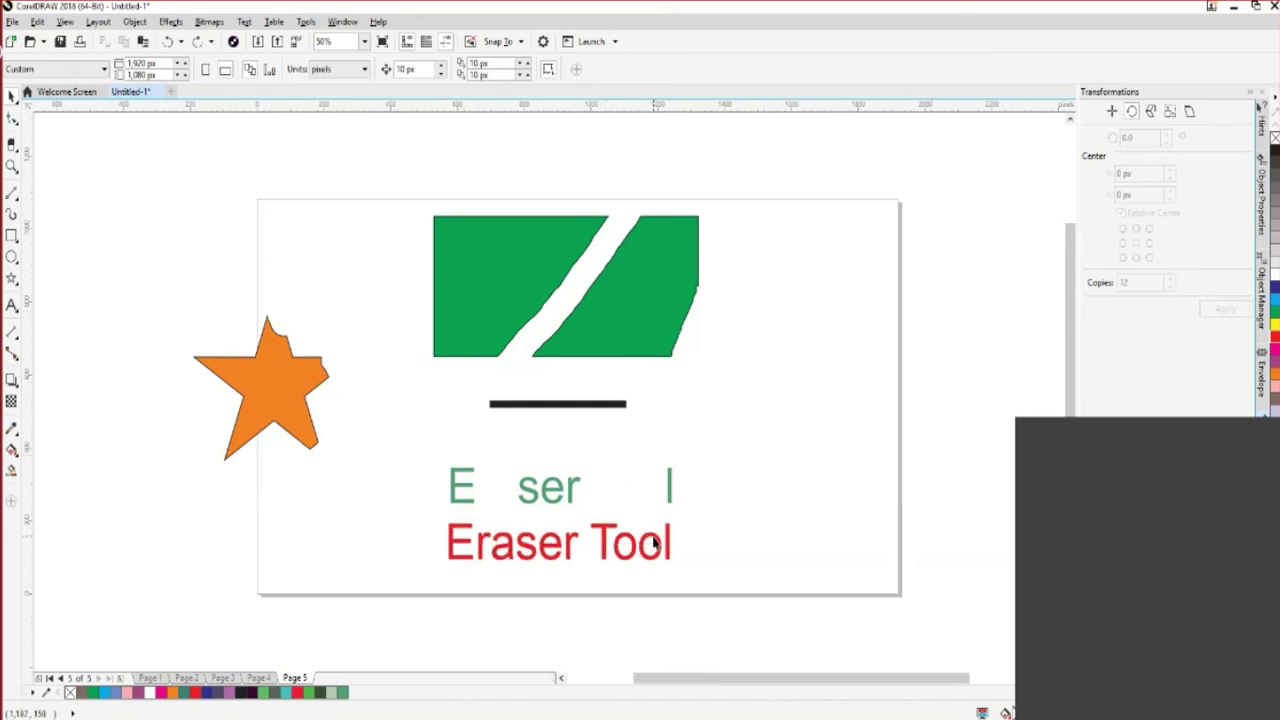
Place a green copy of the "Eraser Tool" title below the partly erased text, deselect it and activate the Eraser tool
drag(549, 177, 540, 590)
click(623, 196)
mouse_move(561, 187)
mouse_down()
mouse_move(566, 491)
mouse_move(553, 558)
mouse_up()
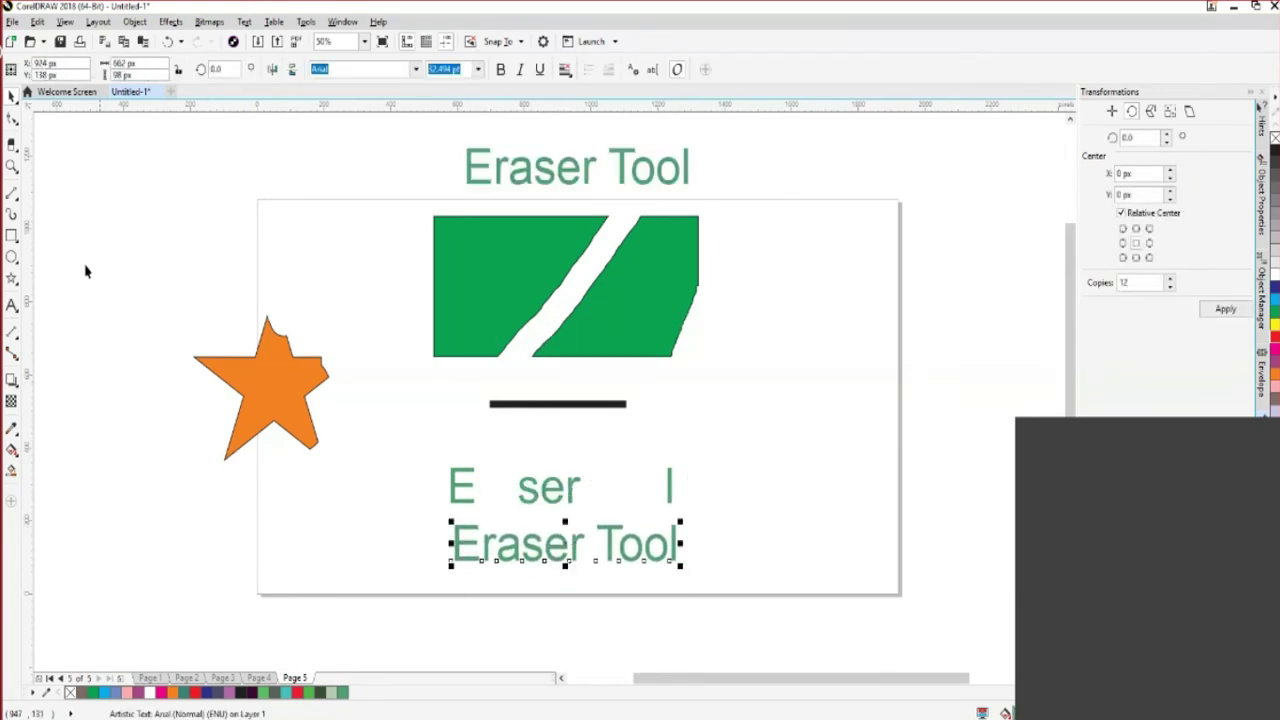
click(74, 178)
click(11, 144)
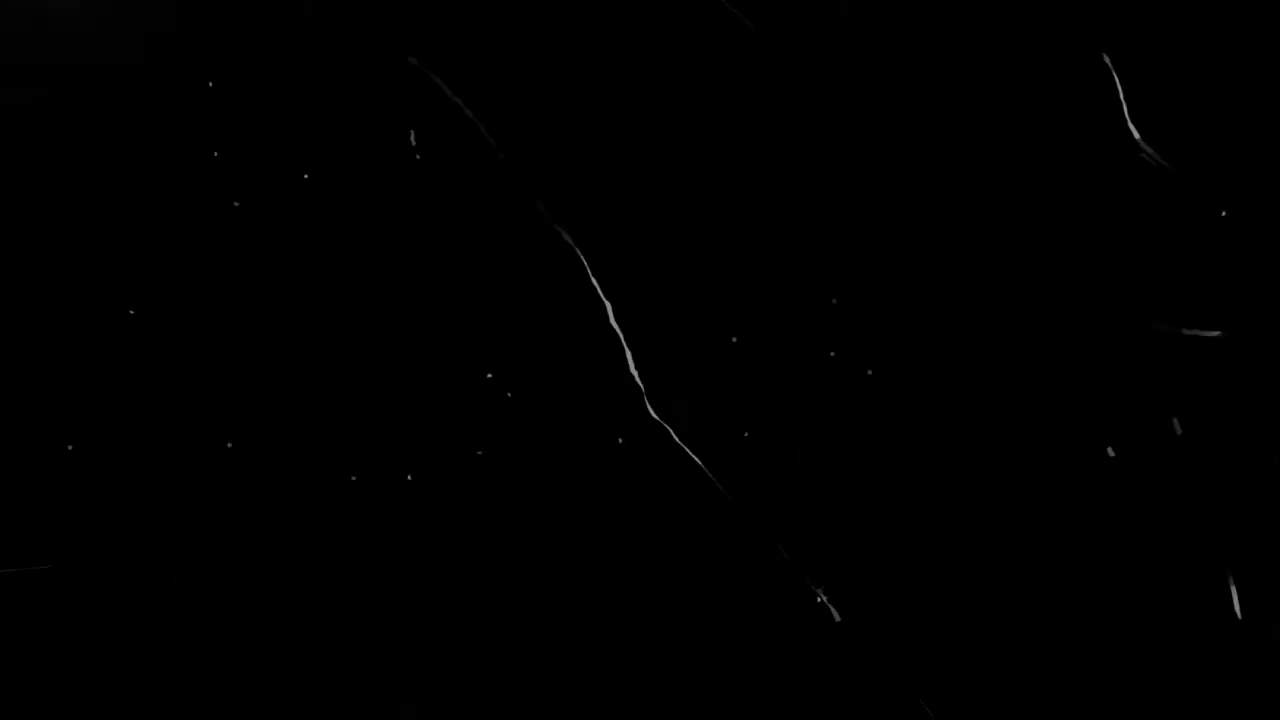